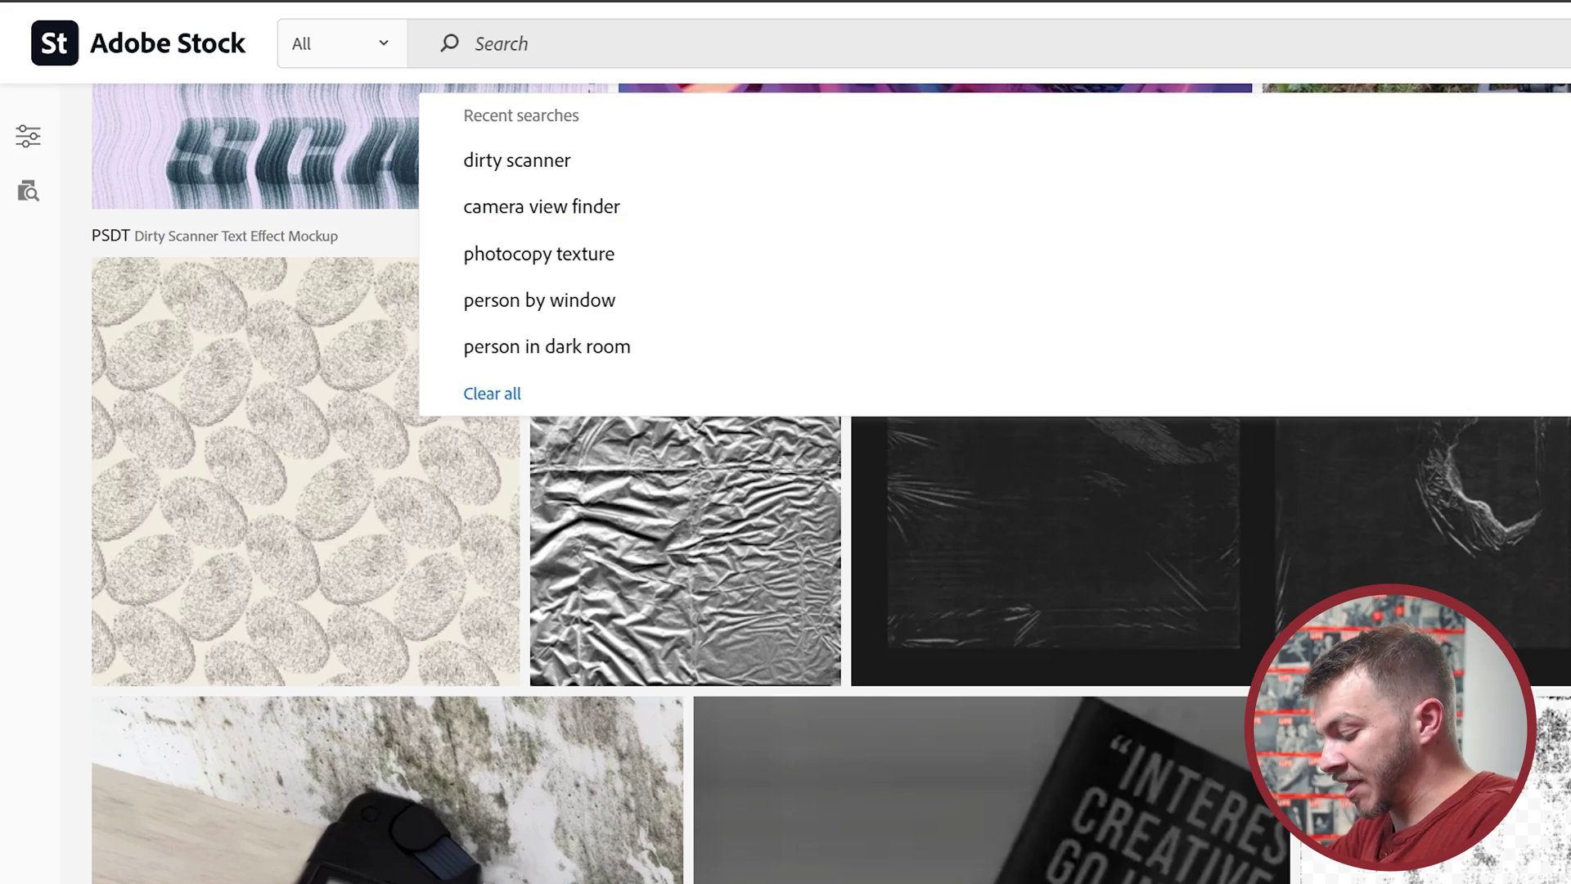
Step: Search Adobe Stock for "grunge scanner" and look through the results for scanned-paper textures
text(grunge sca)
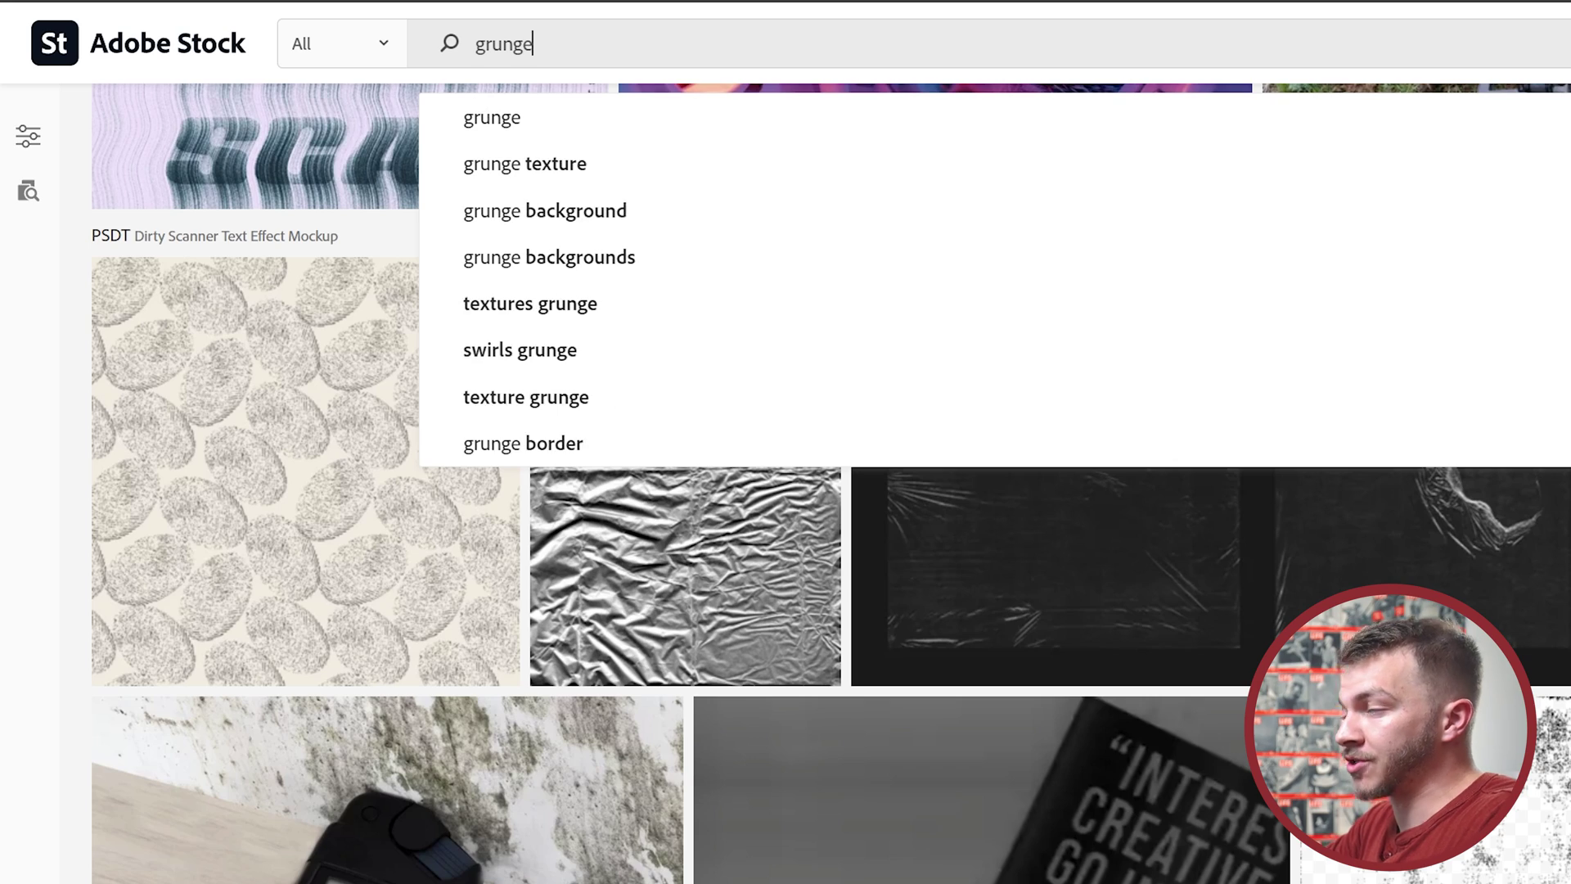
text(nner)
key(Return)
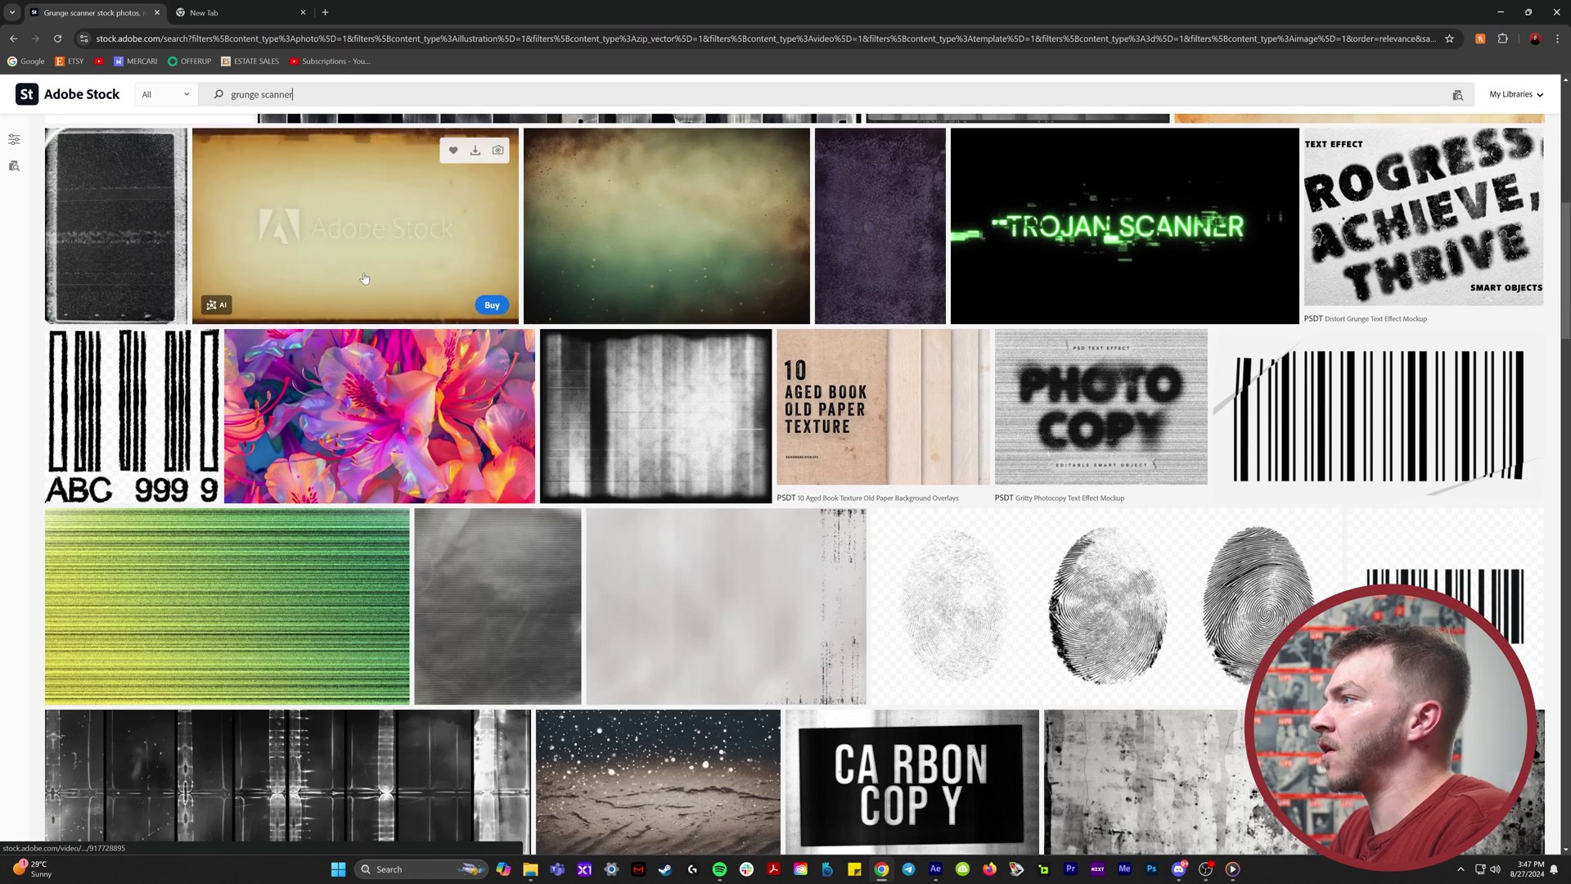
scroll(365, 278, down, 4)
scroll(362, 274, up, 2)
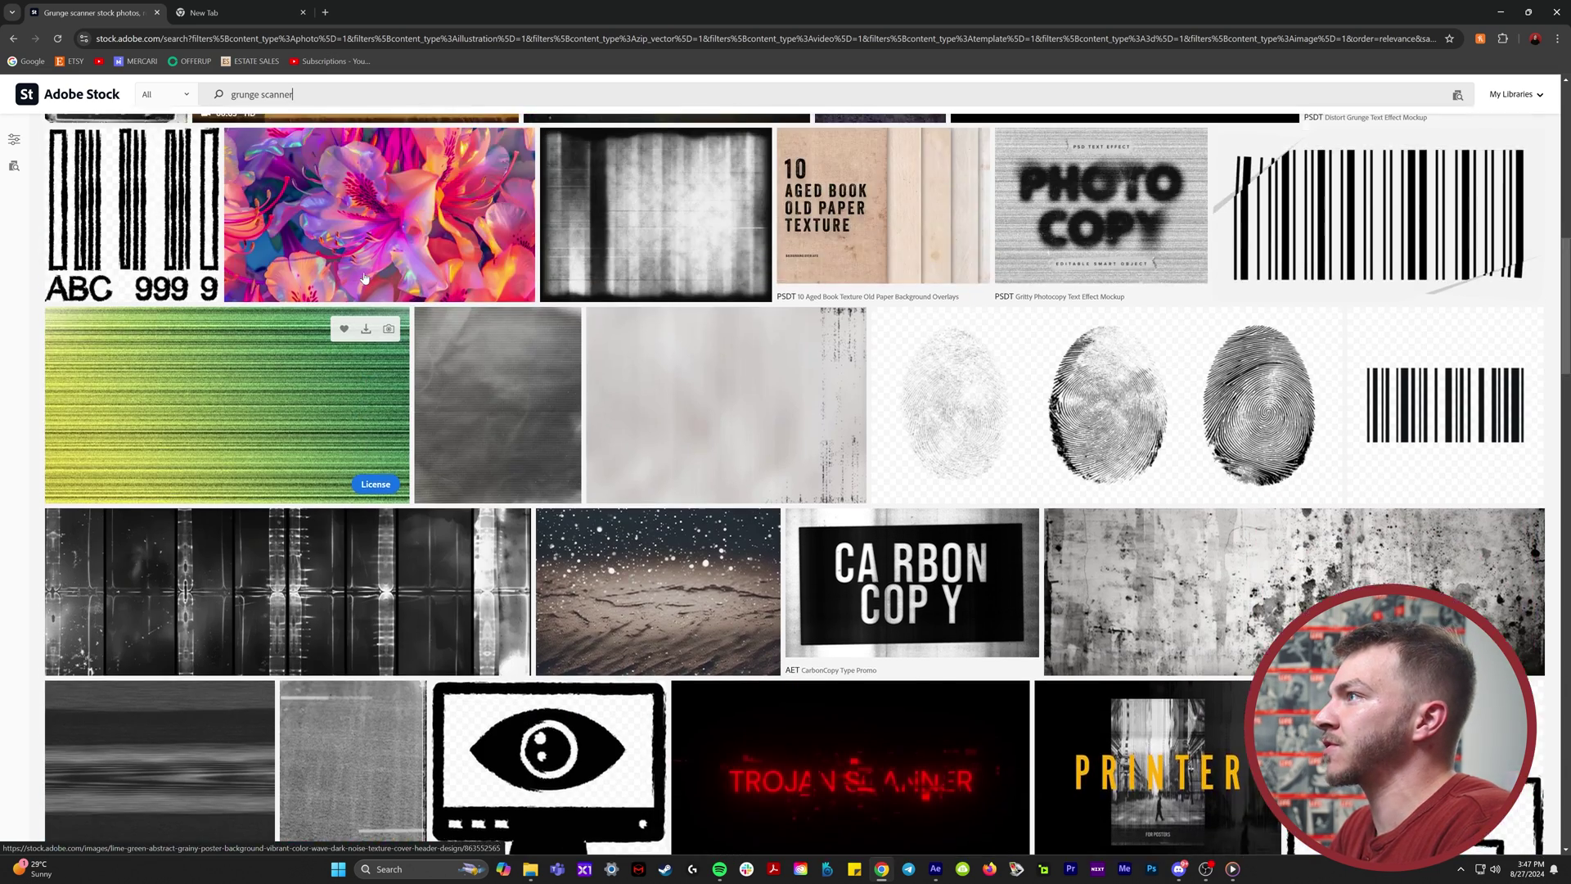
scroll(609, 371, down, 2)
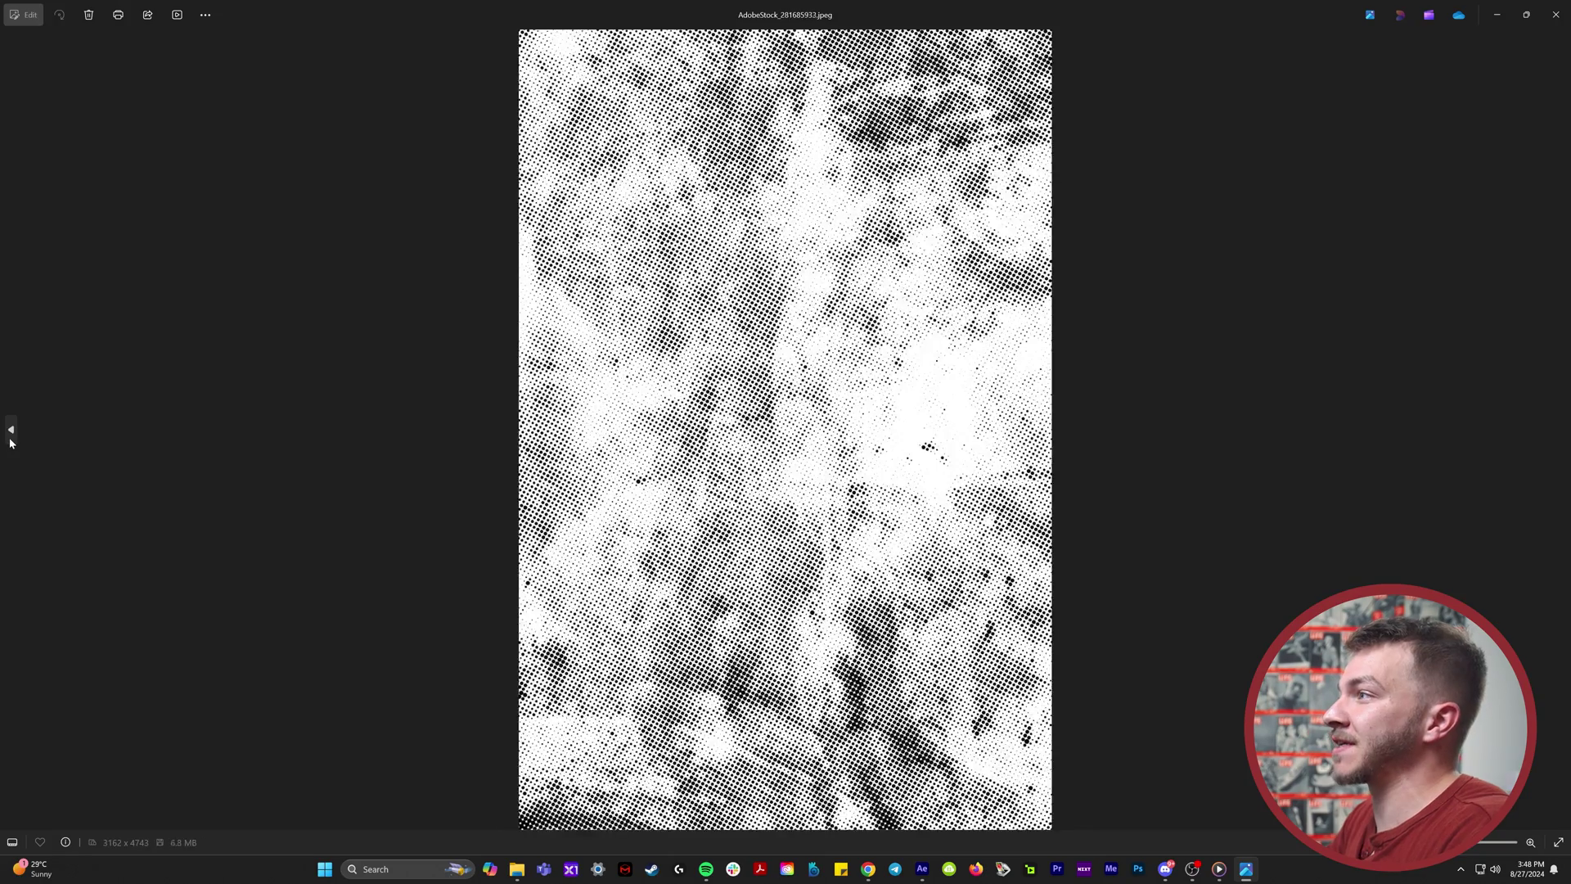
Step: Look through the downloaded halftone, graph paper and photocopy texture images in the photo viewer
click(11, 433)
click(10, 434)
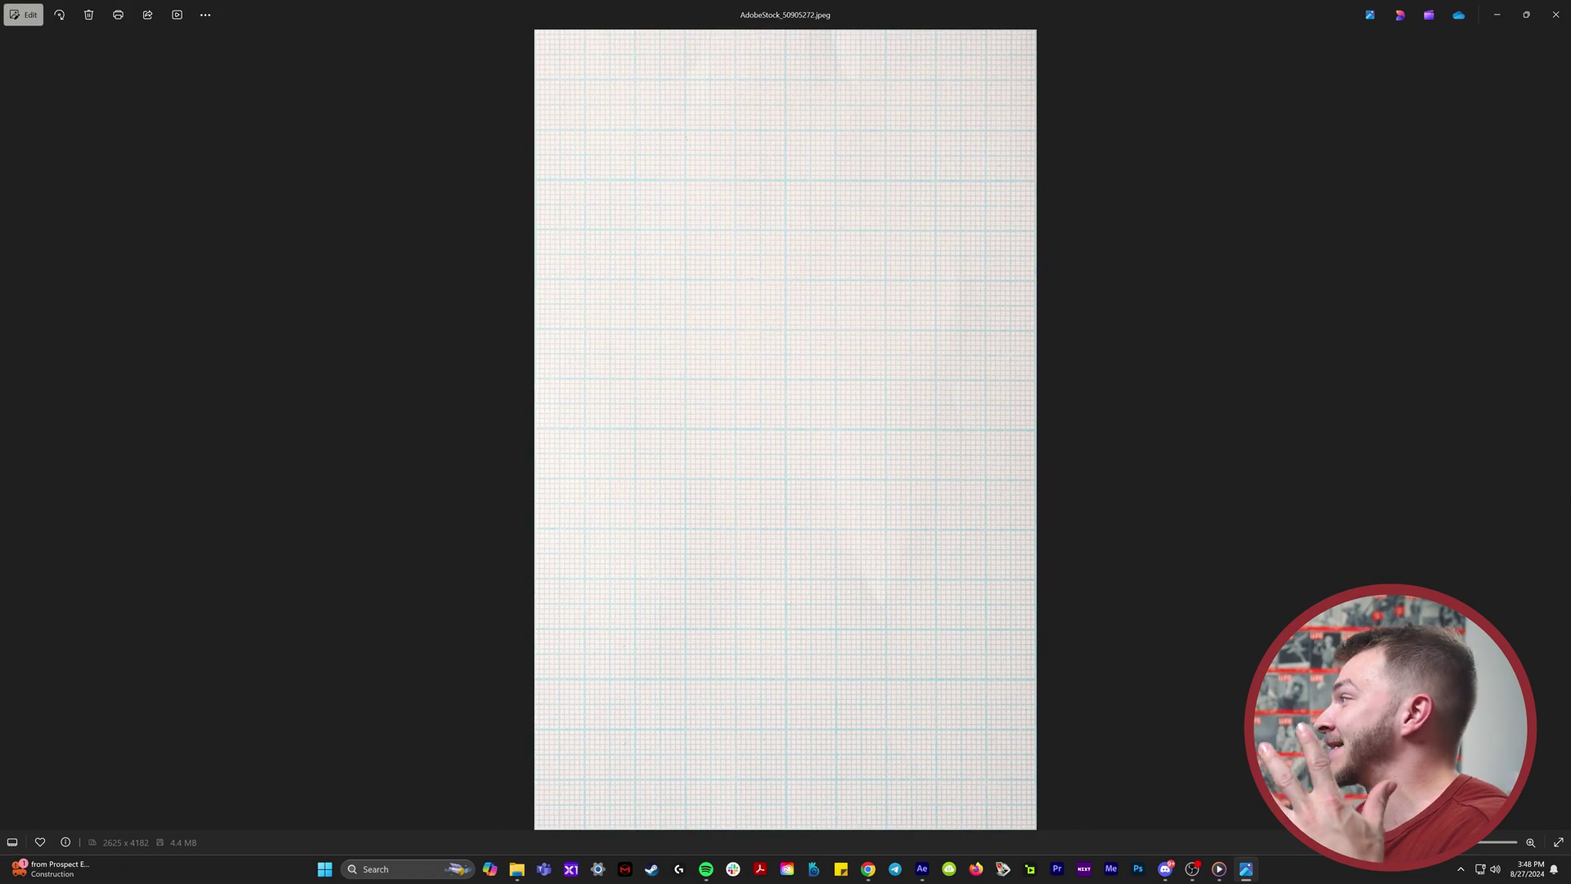
click(1559, 430)
click(1559, 431)
click(1559, 431)
click(1559, 430)
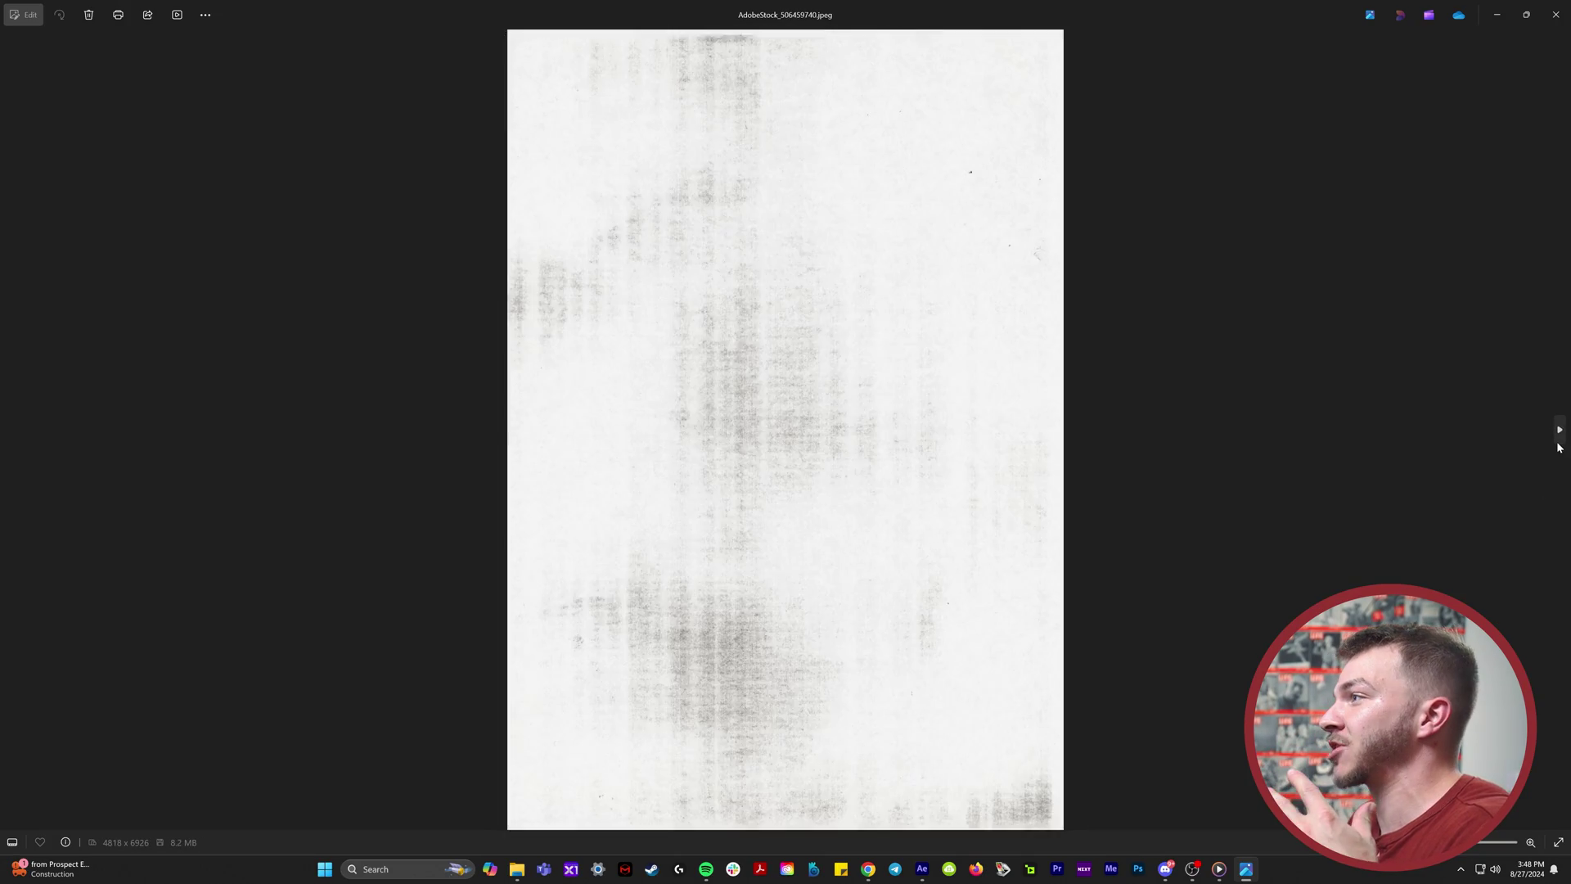
click(1559, 430)
click(1559, 430)
Step: Rotate AdobeStock_563844740.jpeg to landscape and add it as a layer to the tutorial composition in After Effects
click(12, 428)
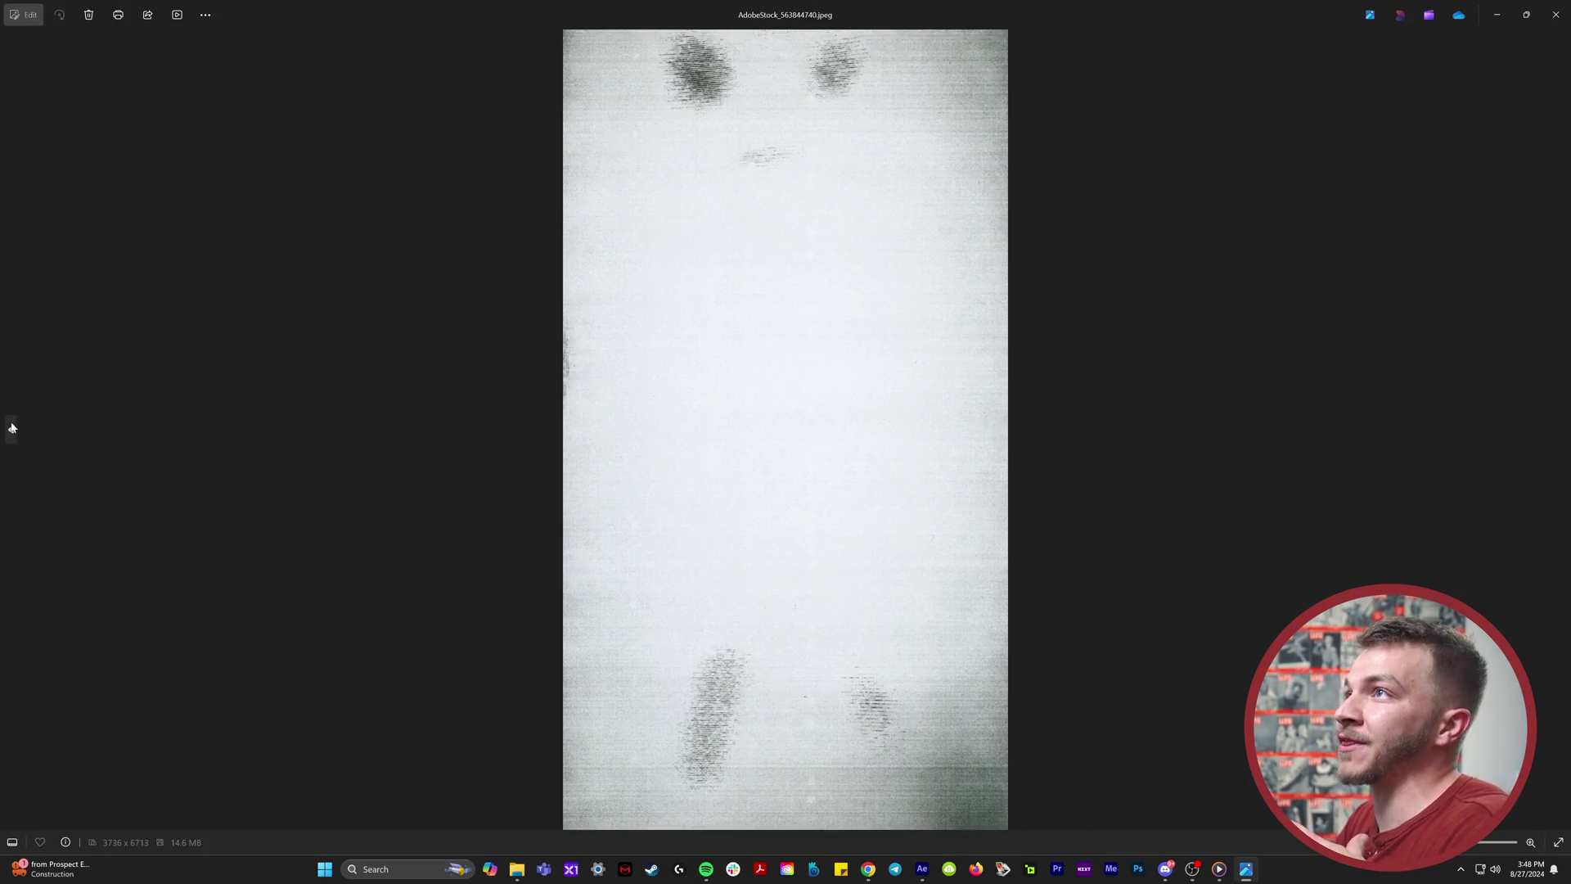
click(59, 15)
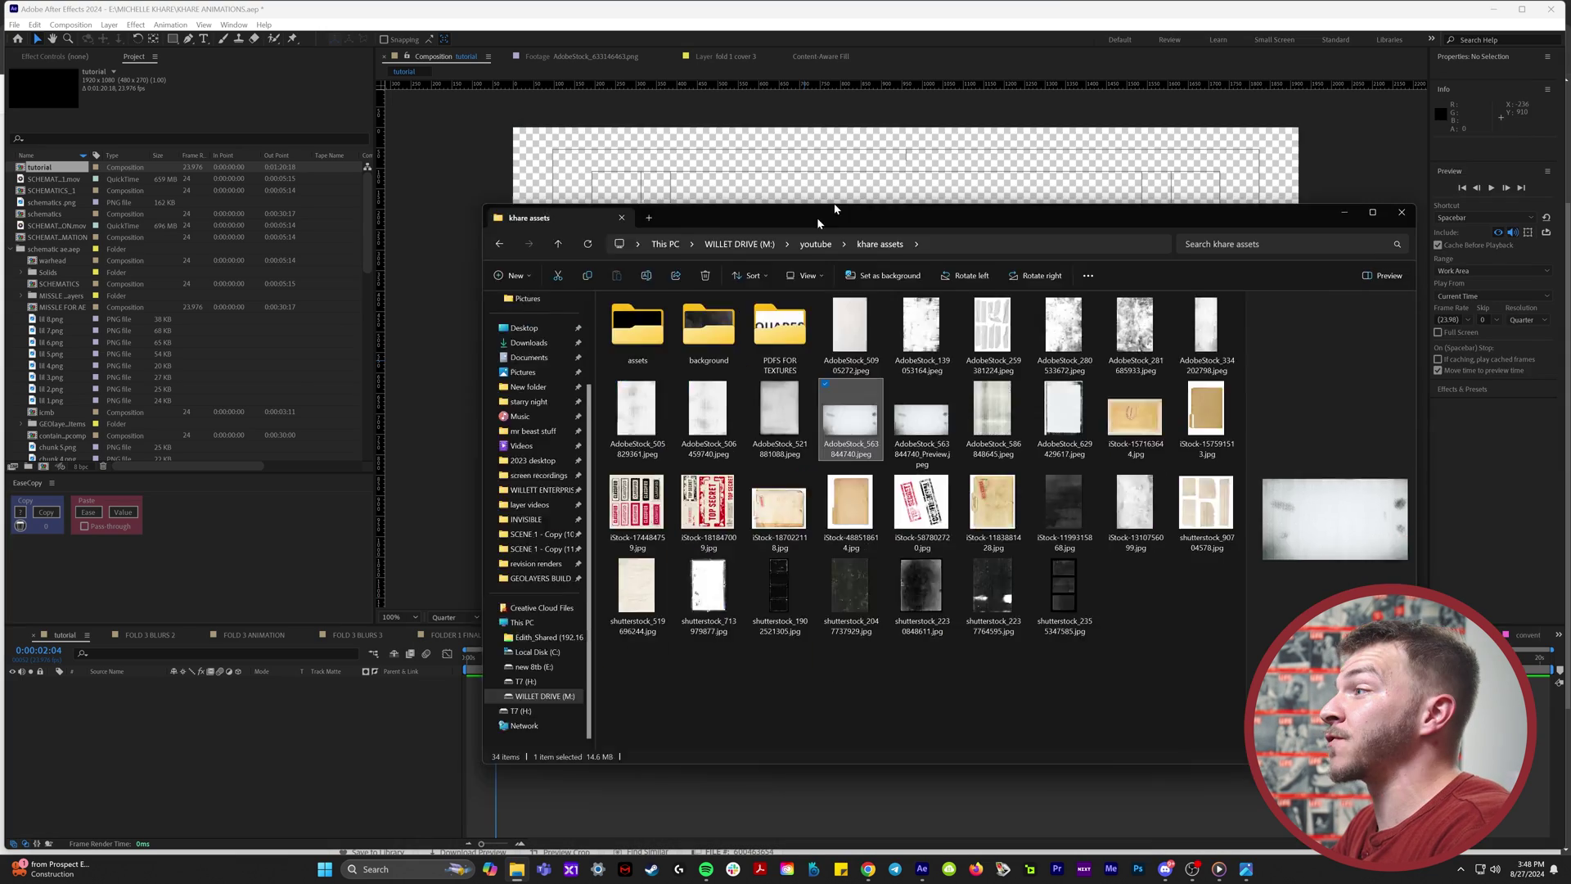
drag(818, 219, 851, 190)
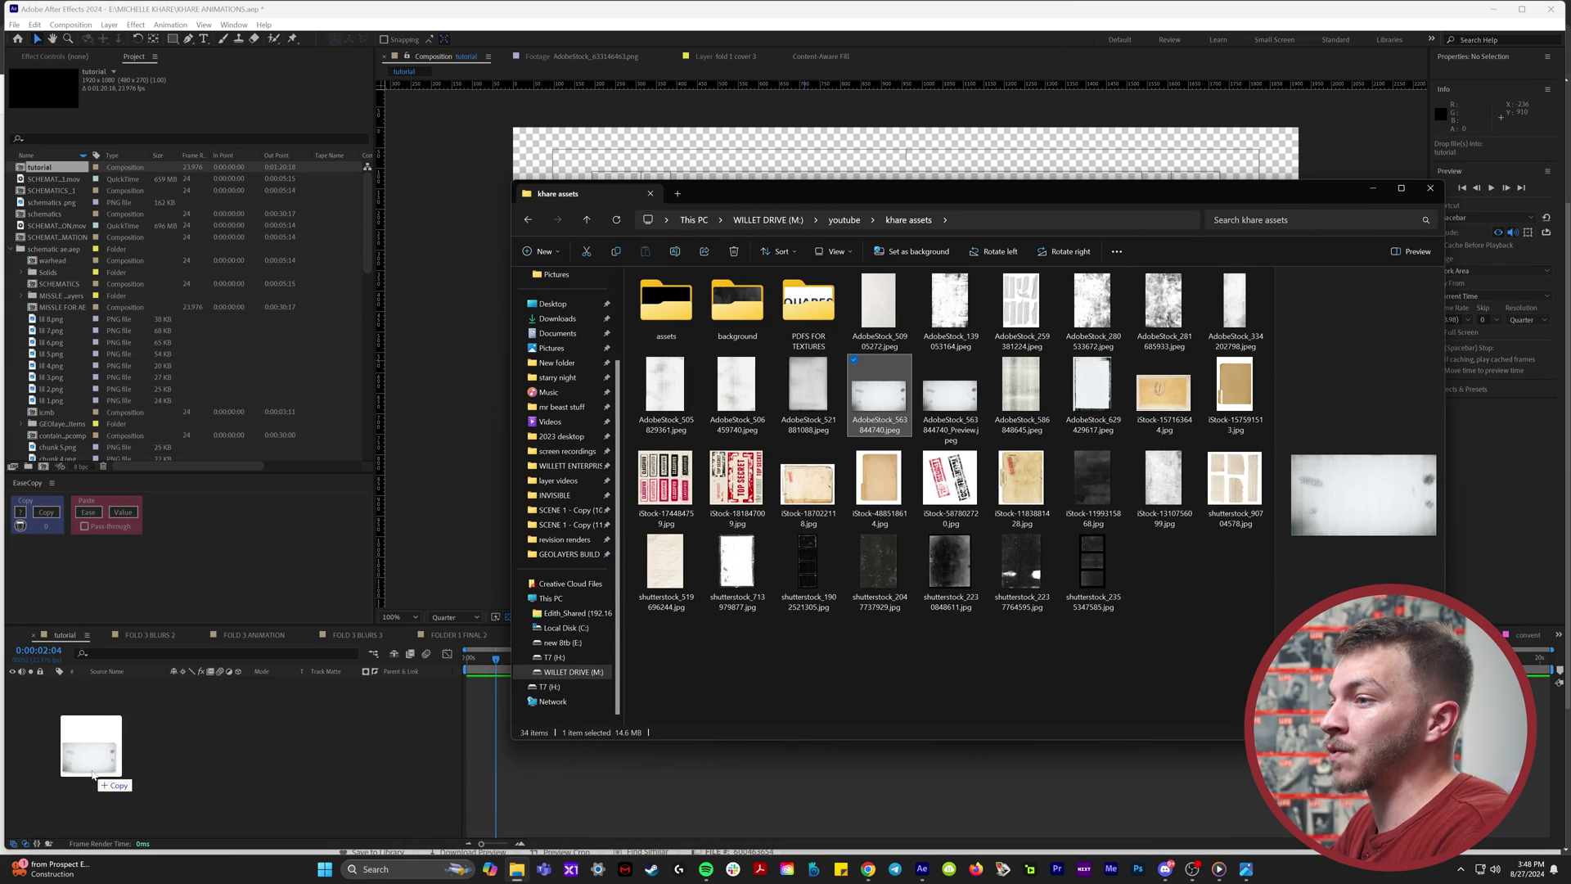
drag(93, 773, 95, 769)
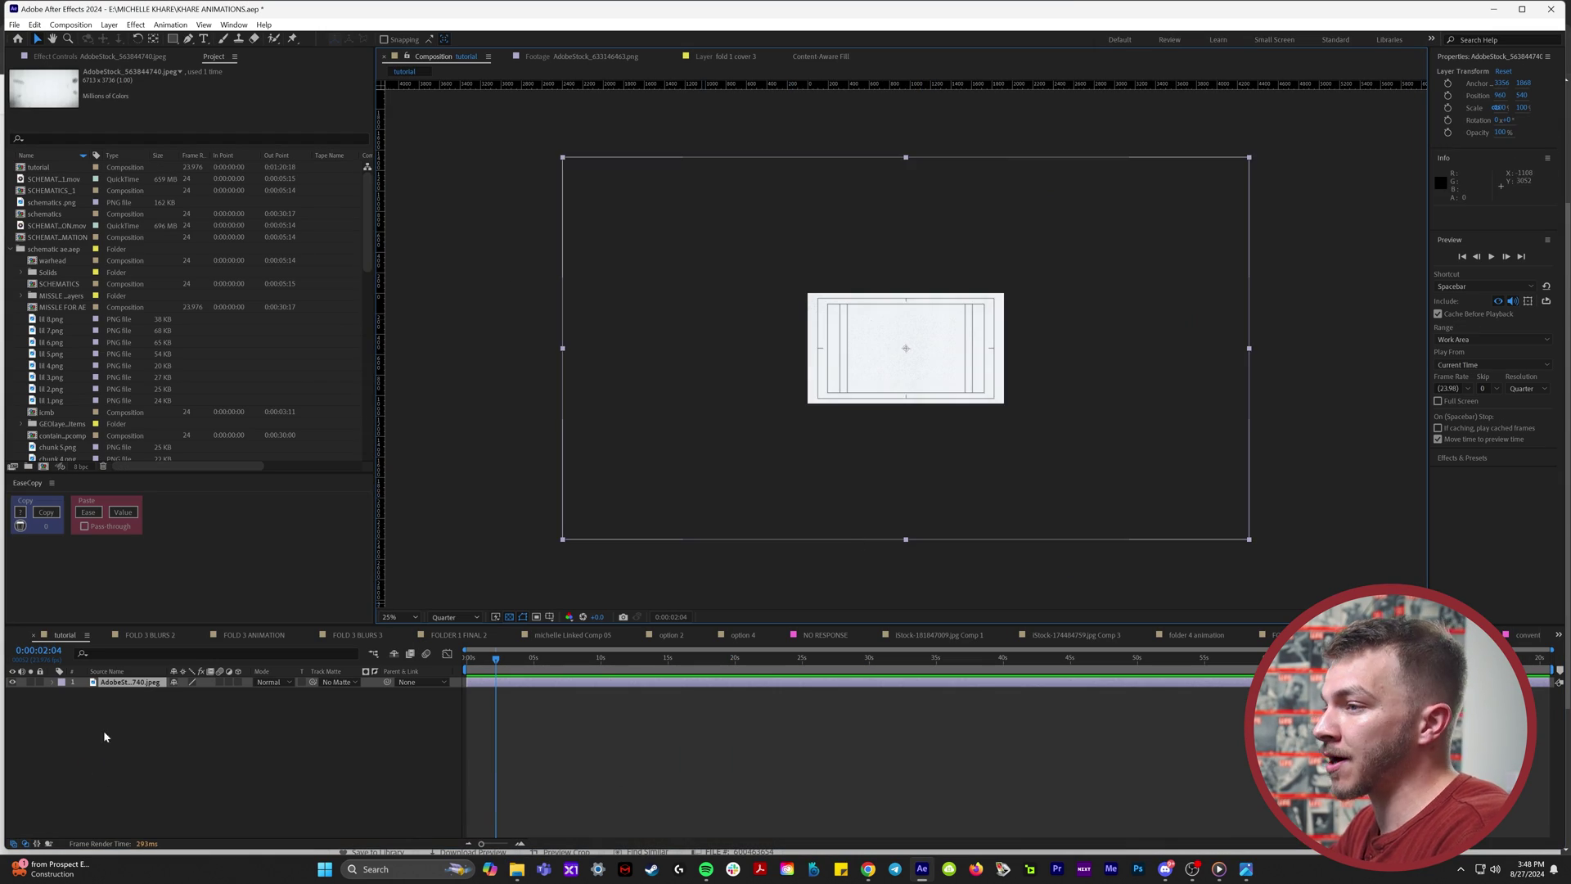
key(period)
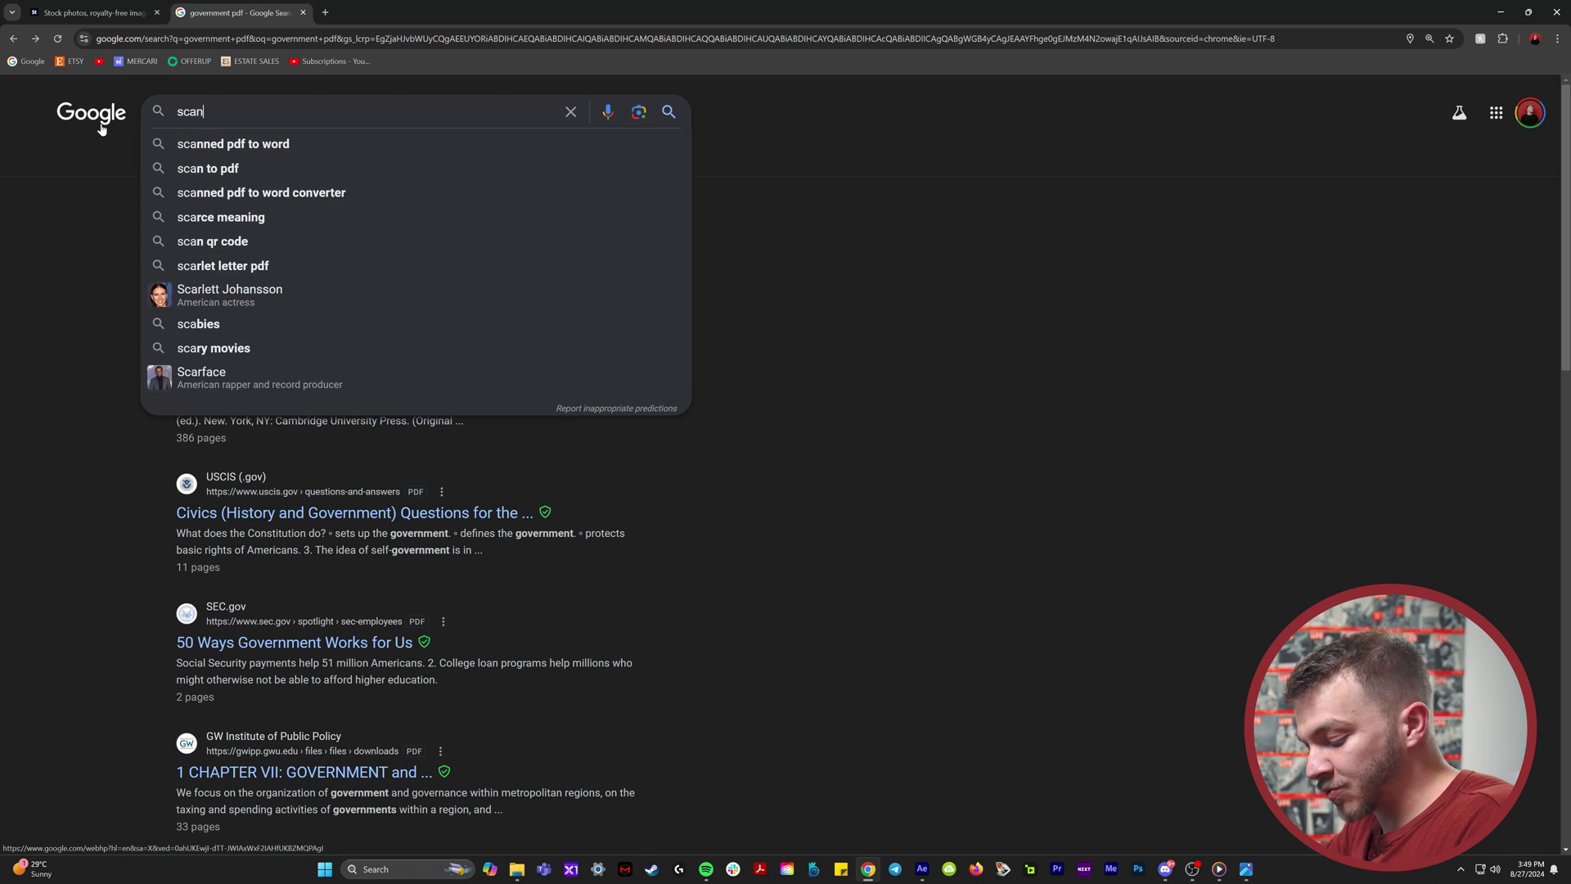
Step: Search Google for "scanned government papers" in Chrome and read through the Presidential Documents PDF
text(ned)
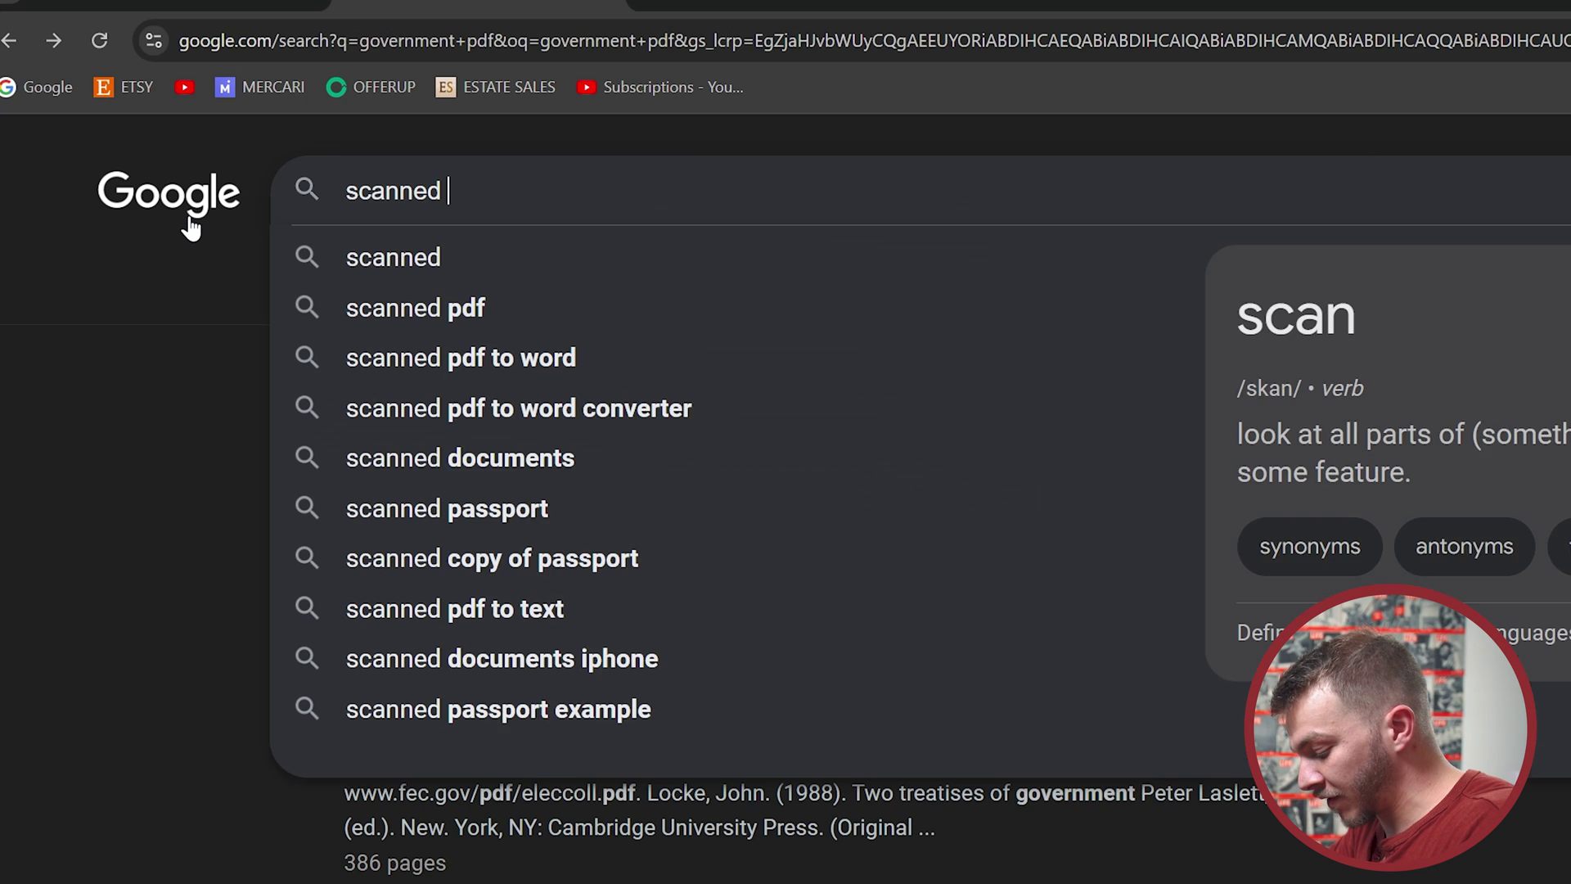
text( government papers)
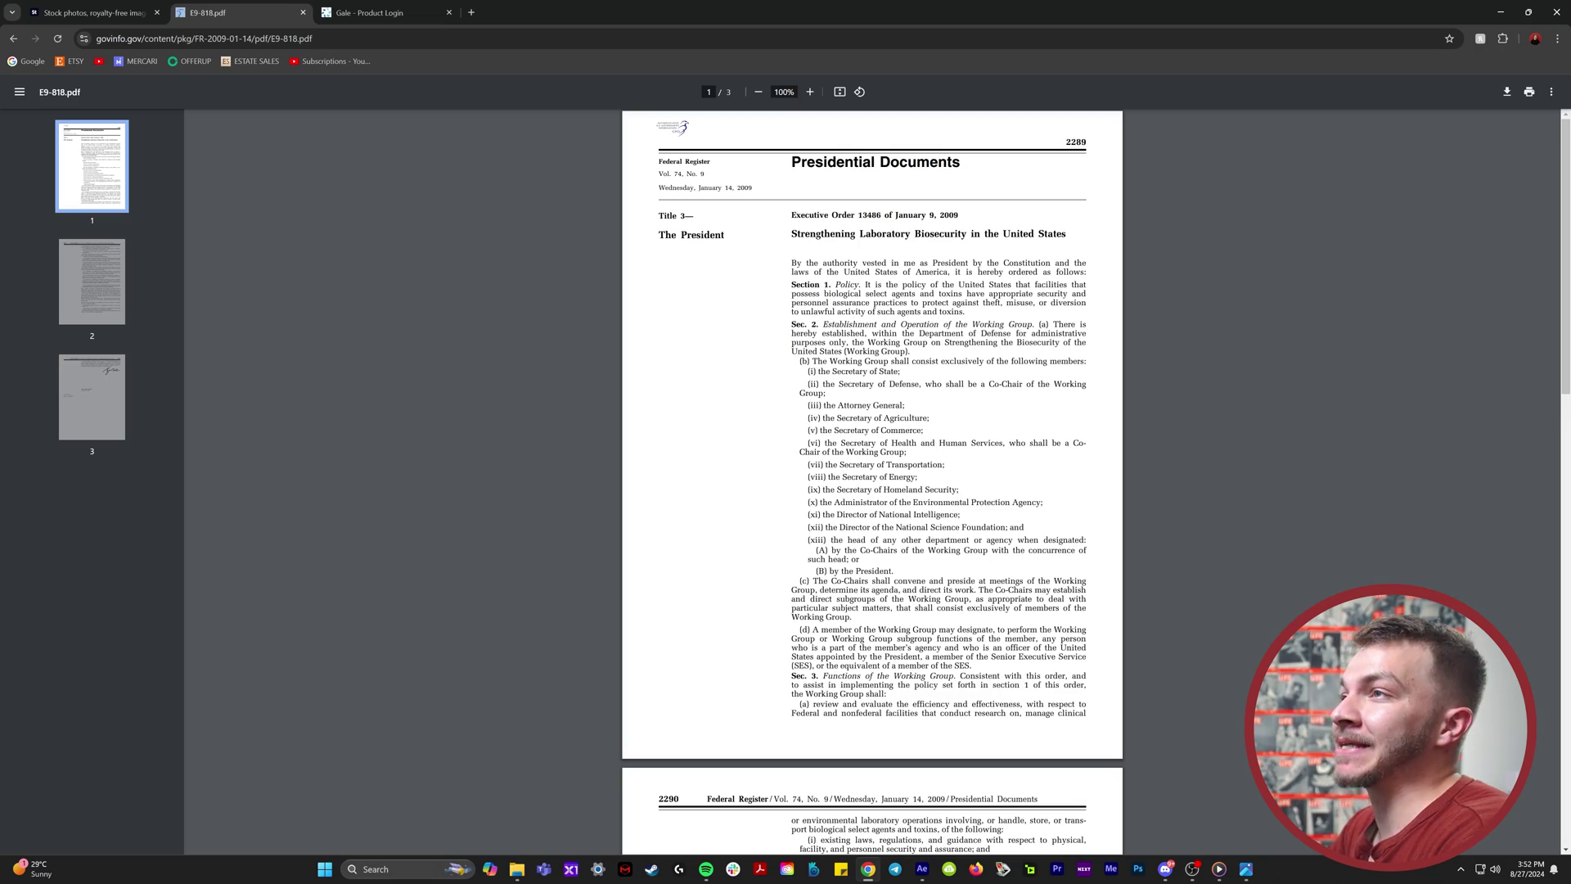
scroll(872, 483, down, 10)
scroll(872, 482, down, 3)
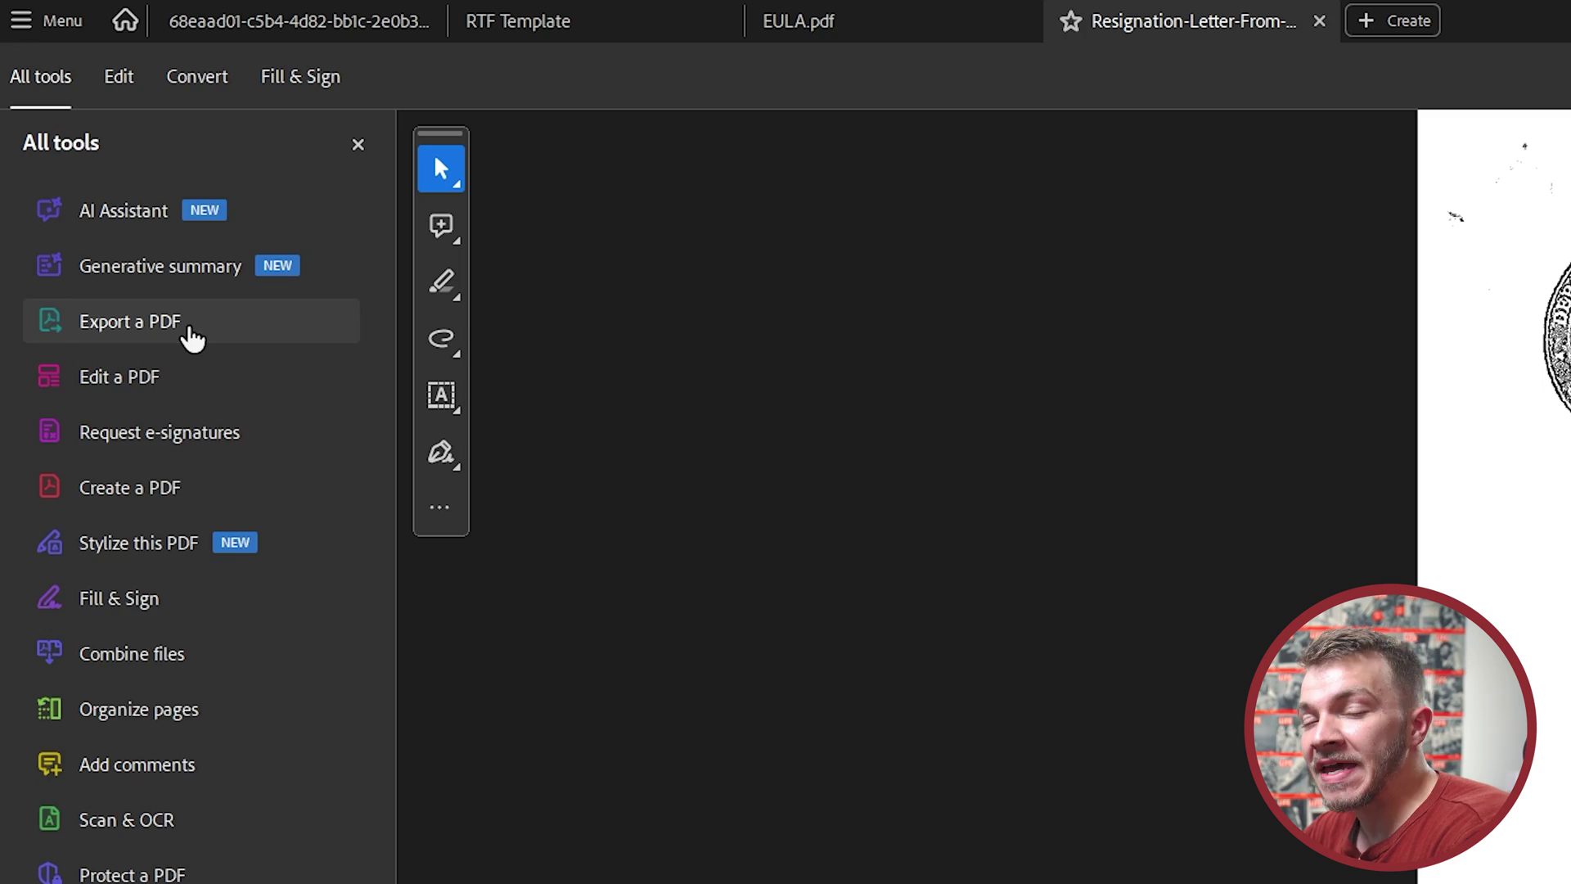
Step: Set up the open resignation letter PDF in Acrobat for export in JPEG image format
click(193, 336)
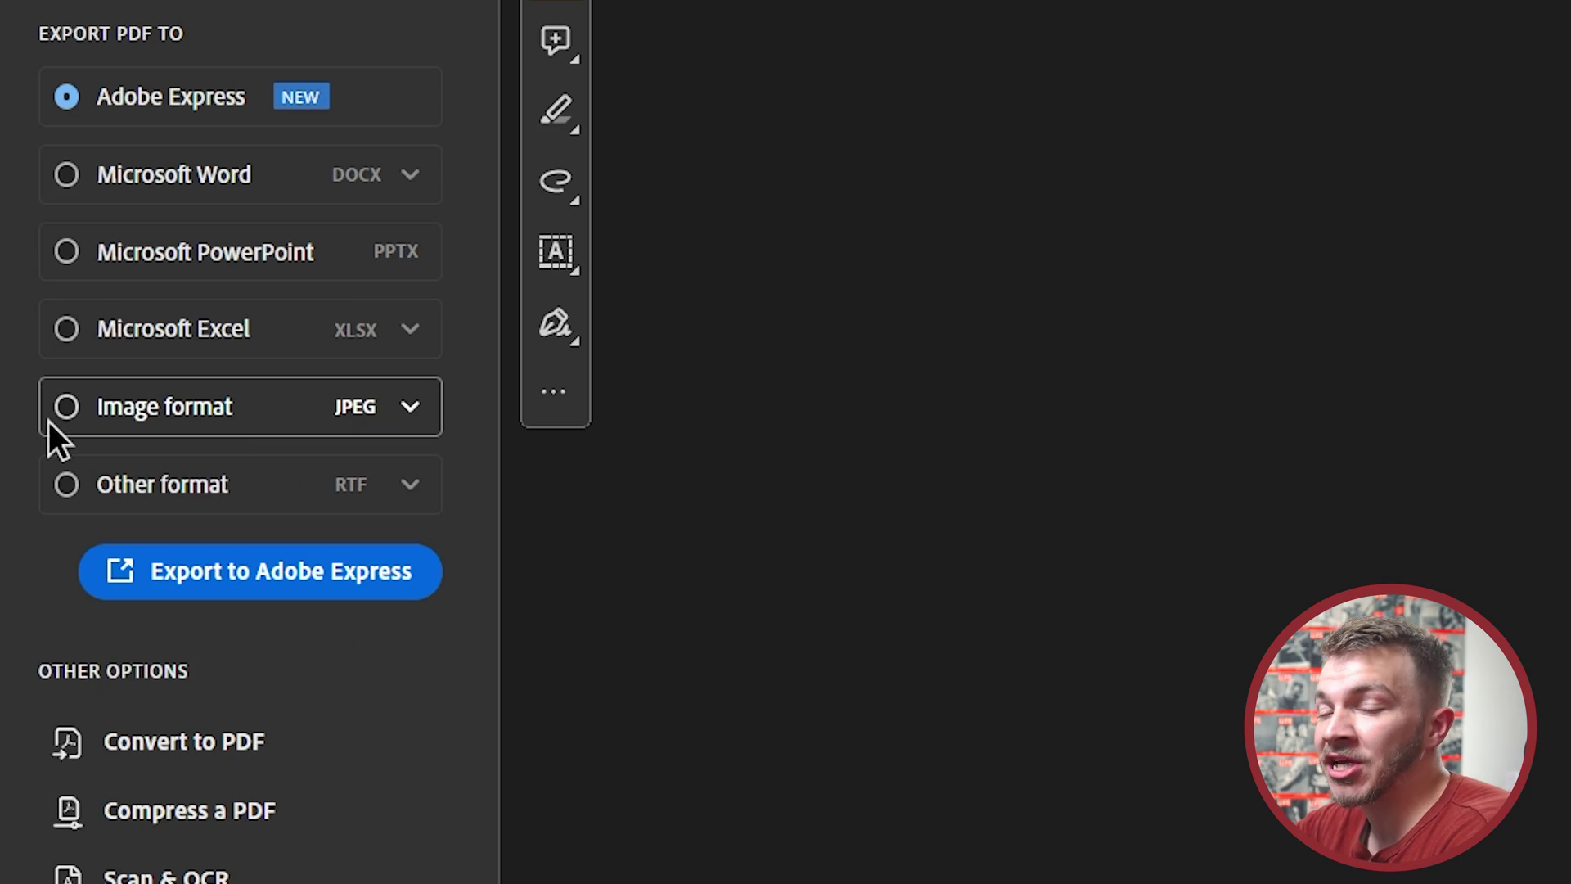
click(48, 421)
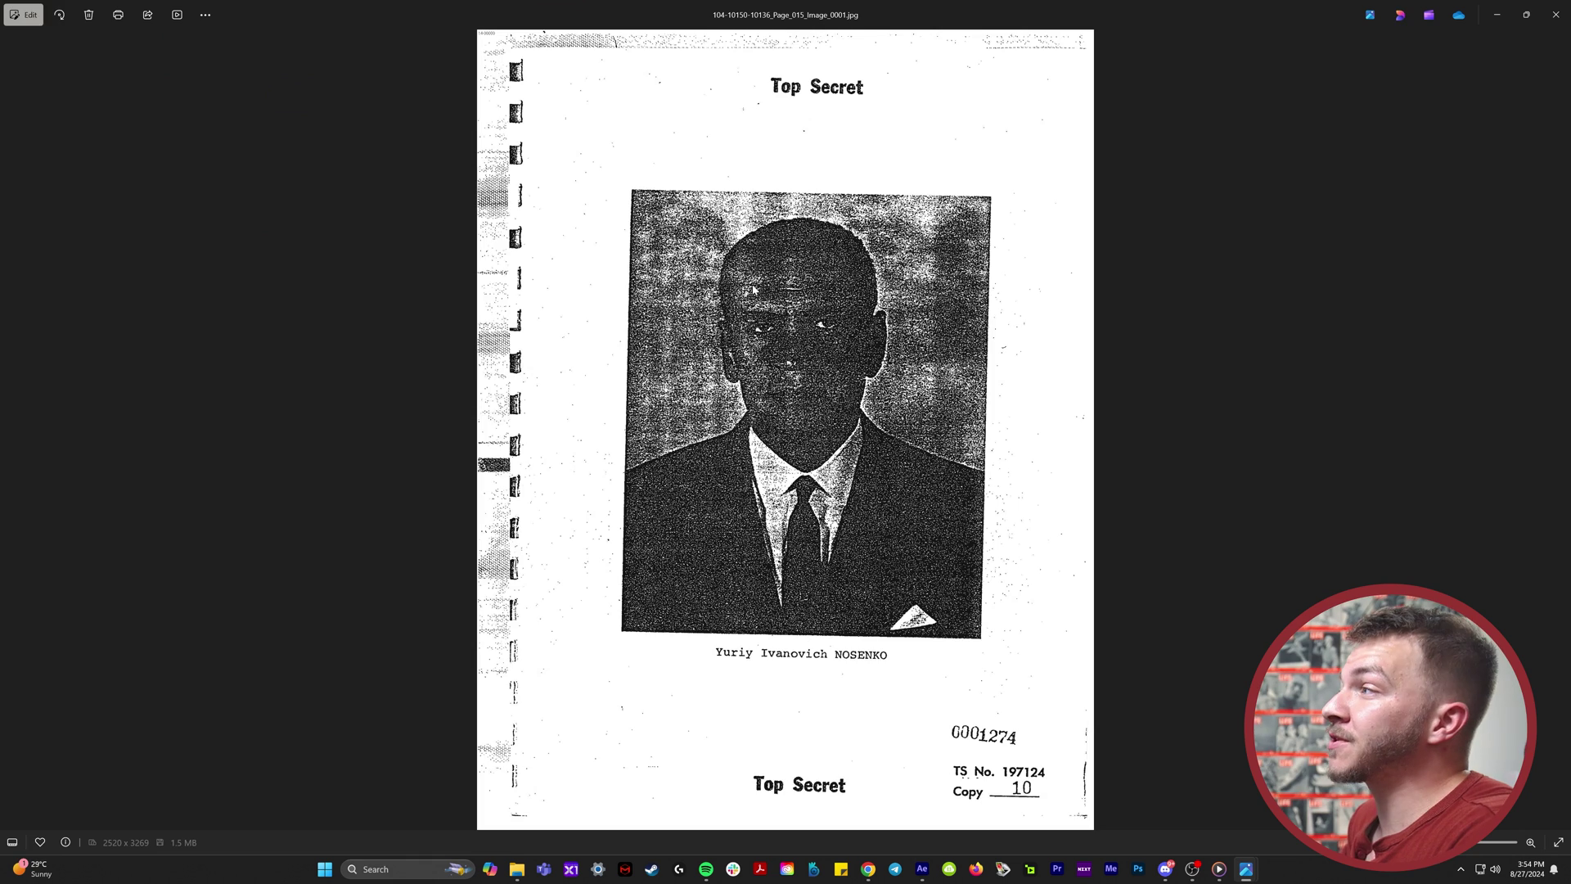
key(Right)
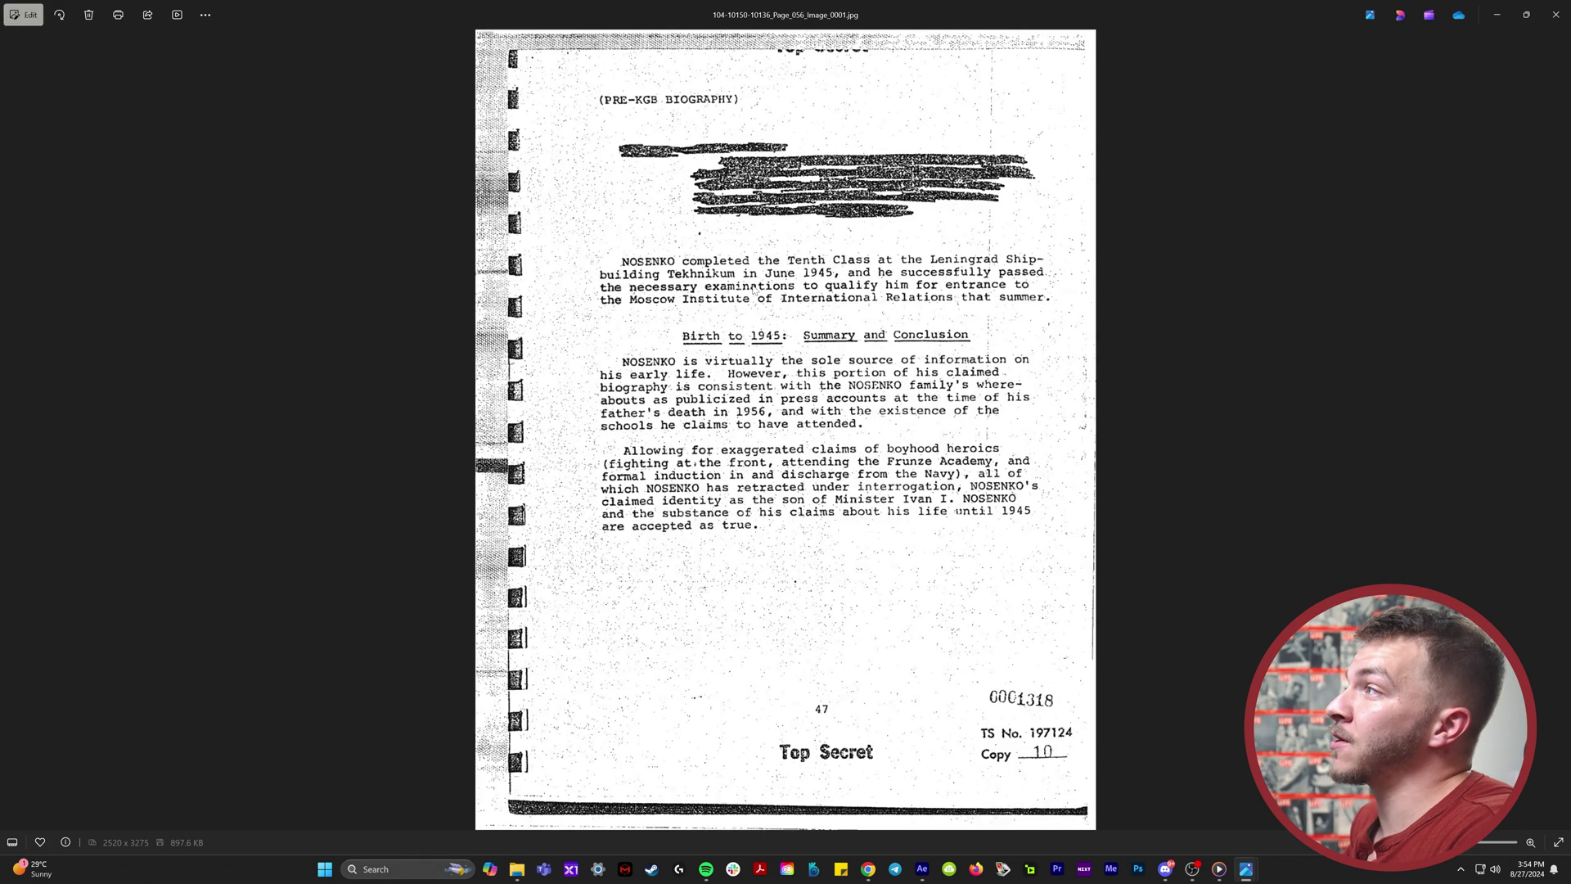
key(Right)
key(Left)
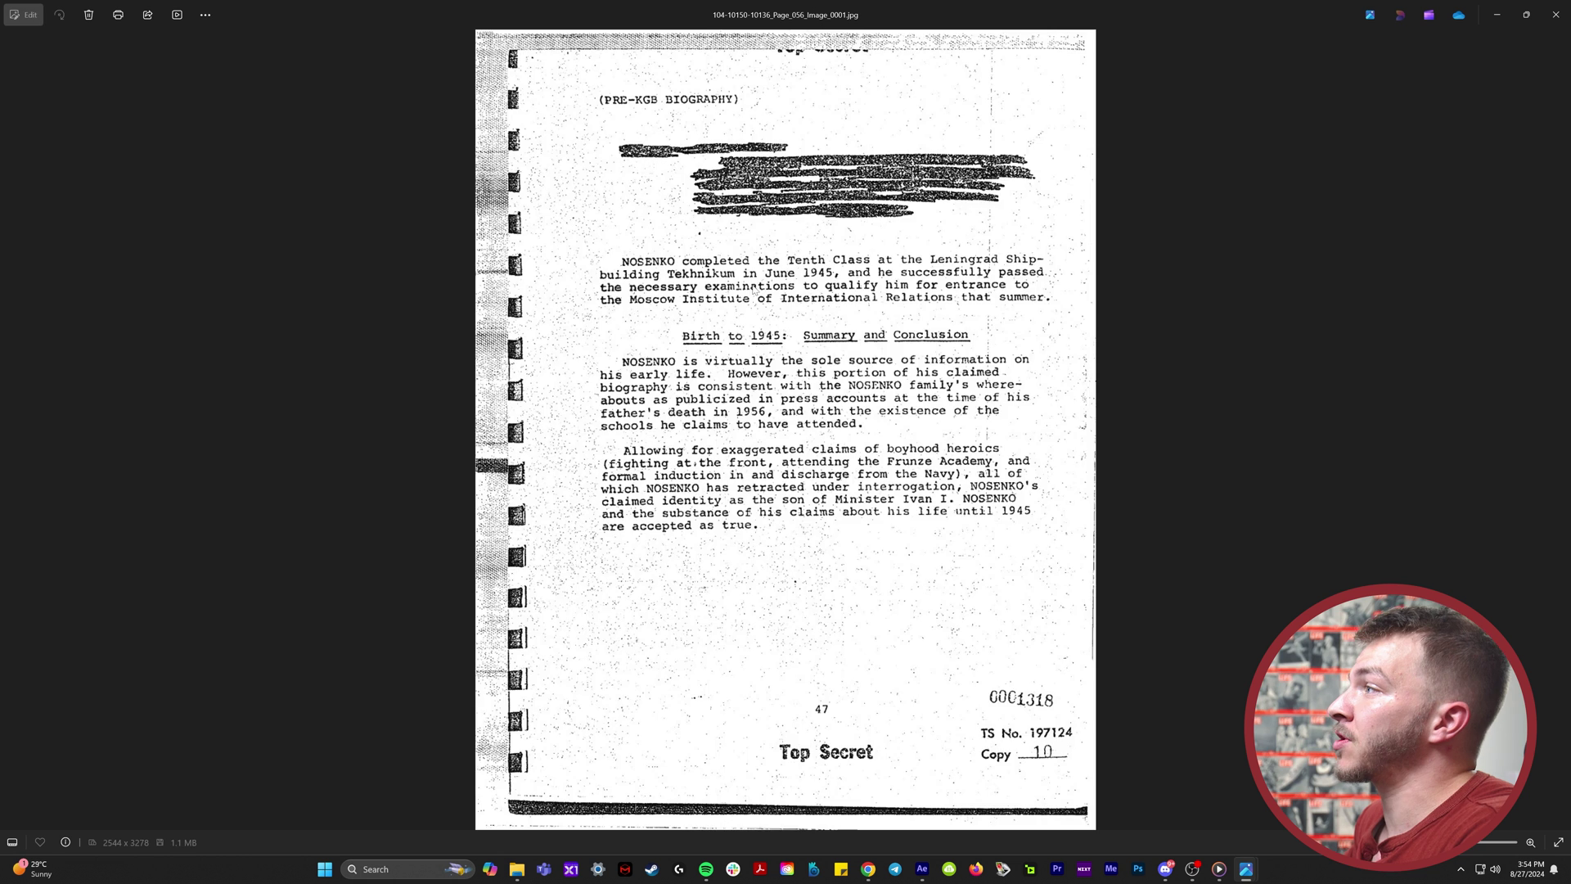
key(Left)
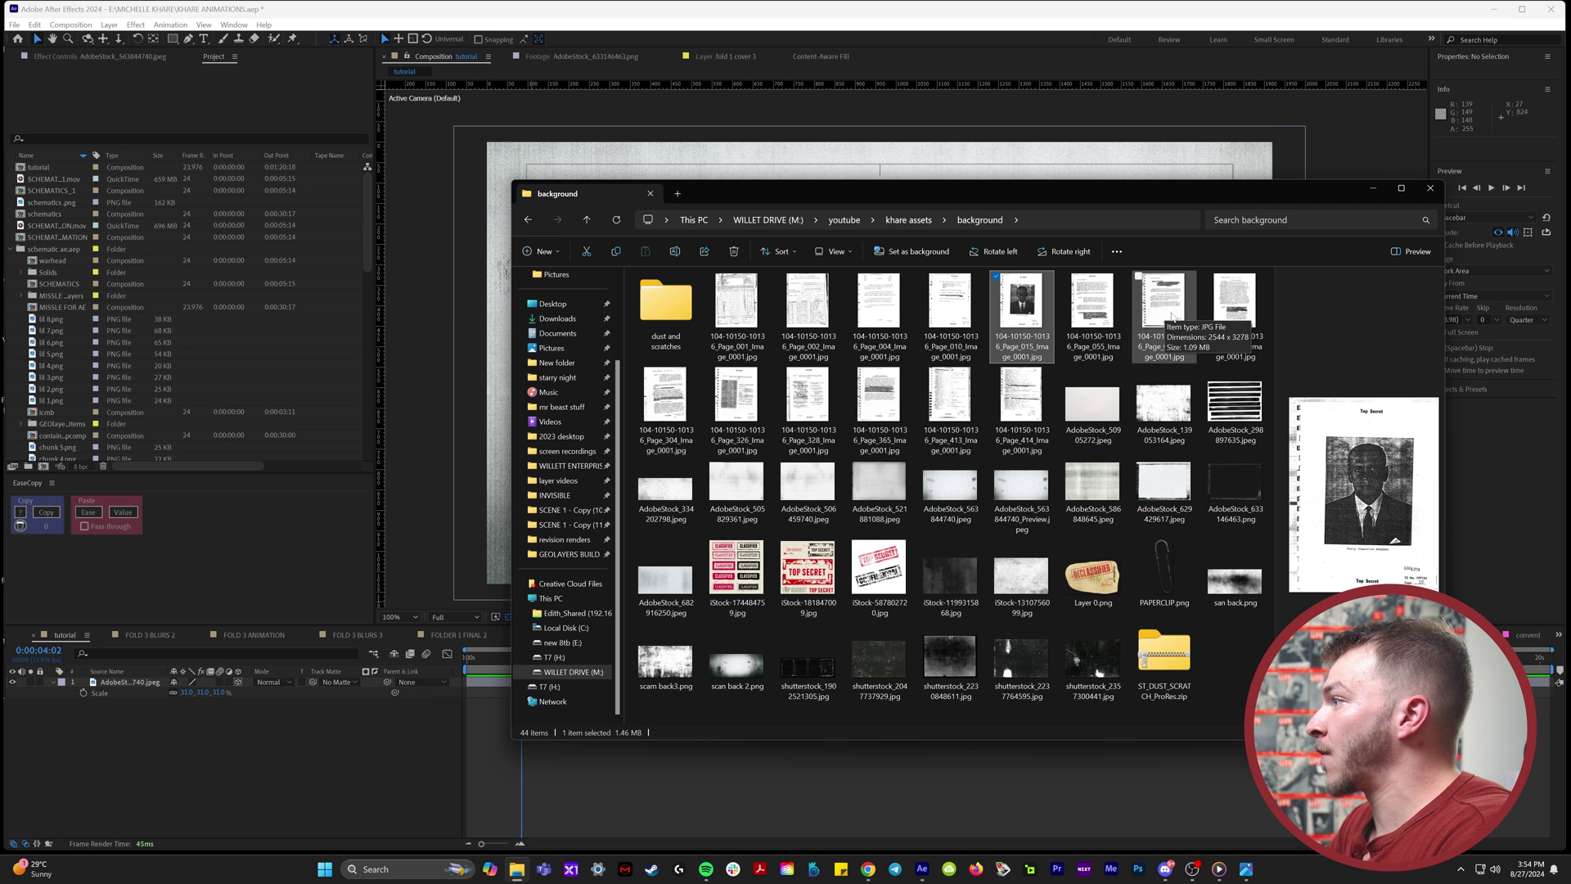
click(880, 401)
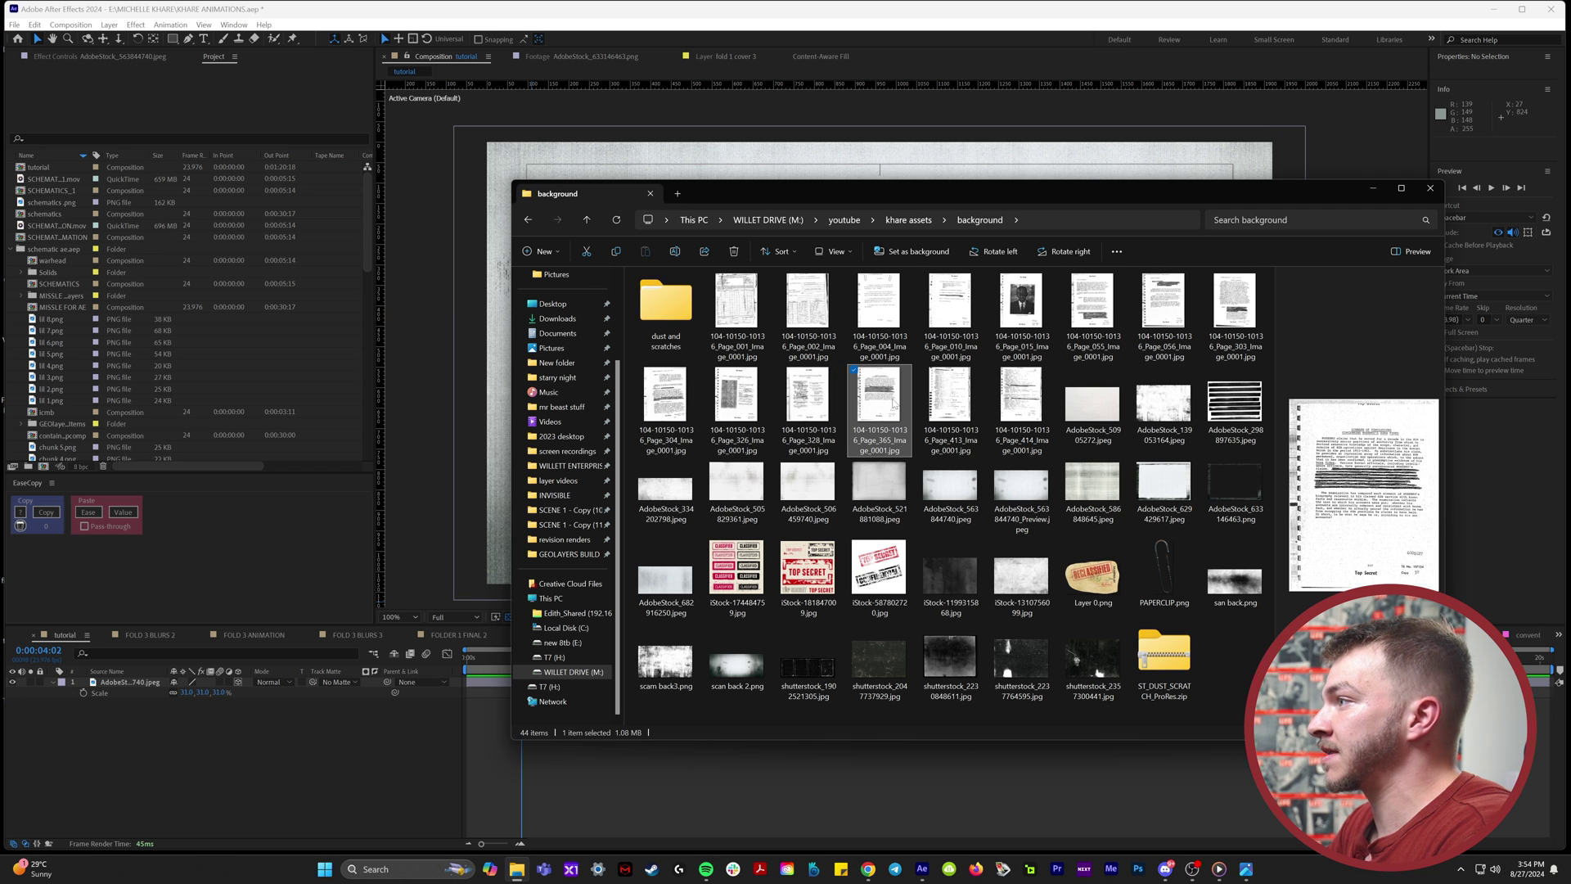
drag(895, 404, 274, 741)
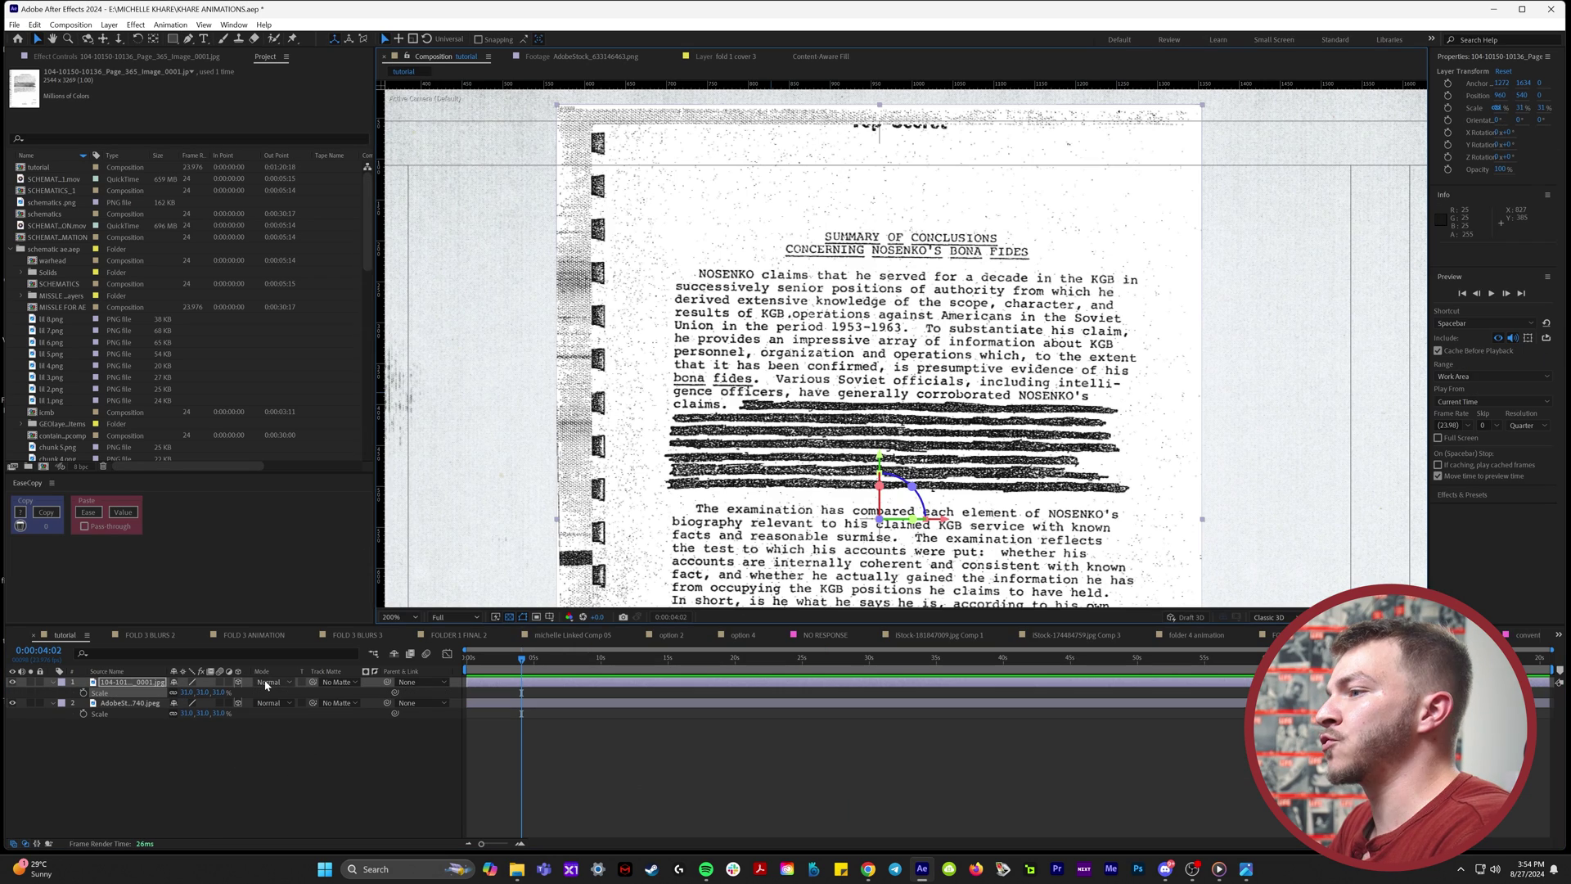
click(268, 684)
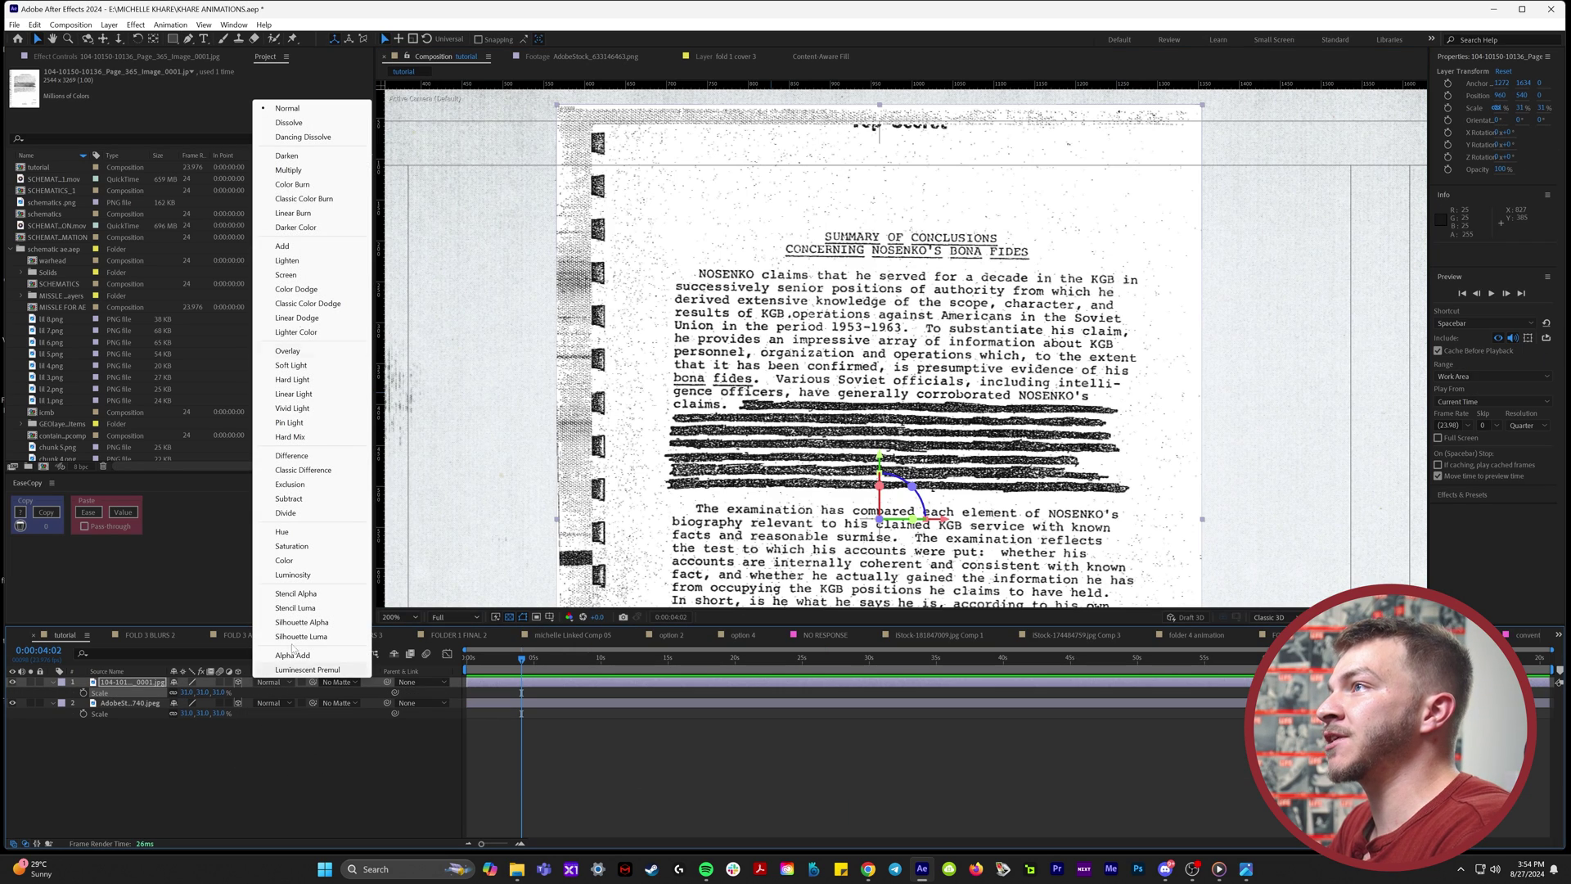
click(288, 170)
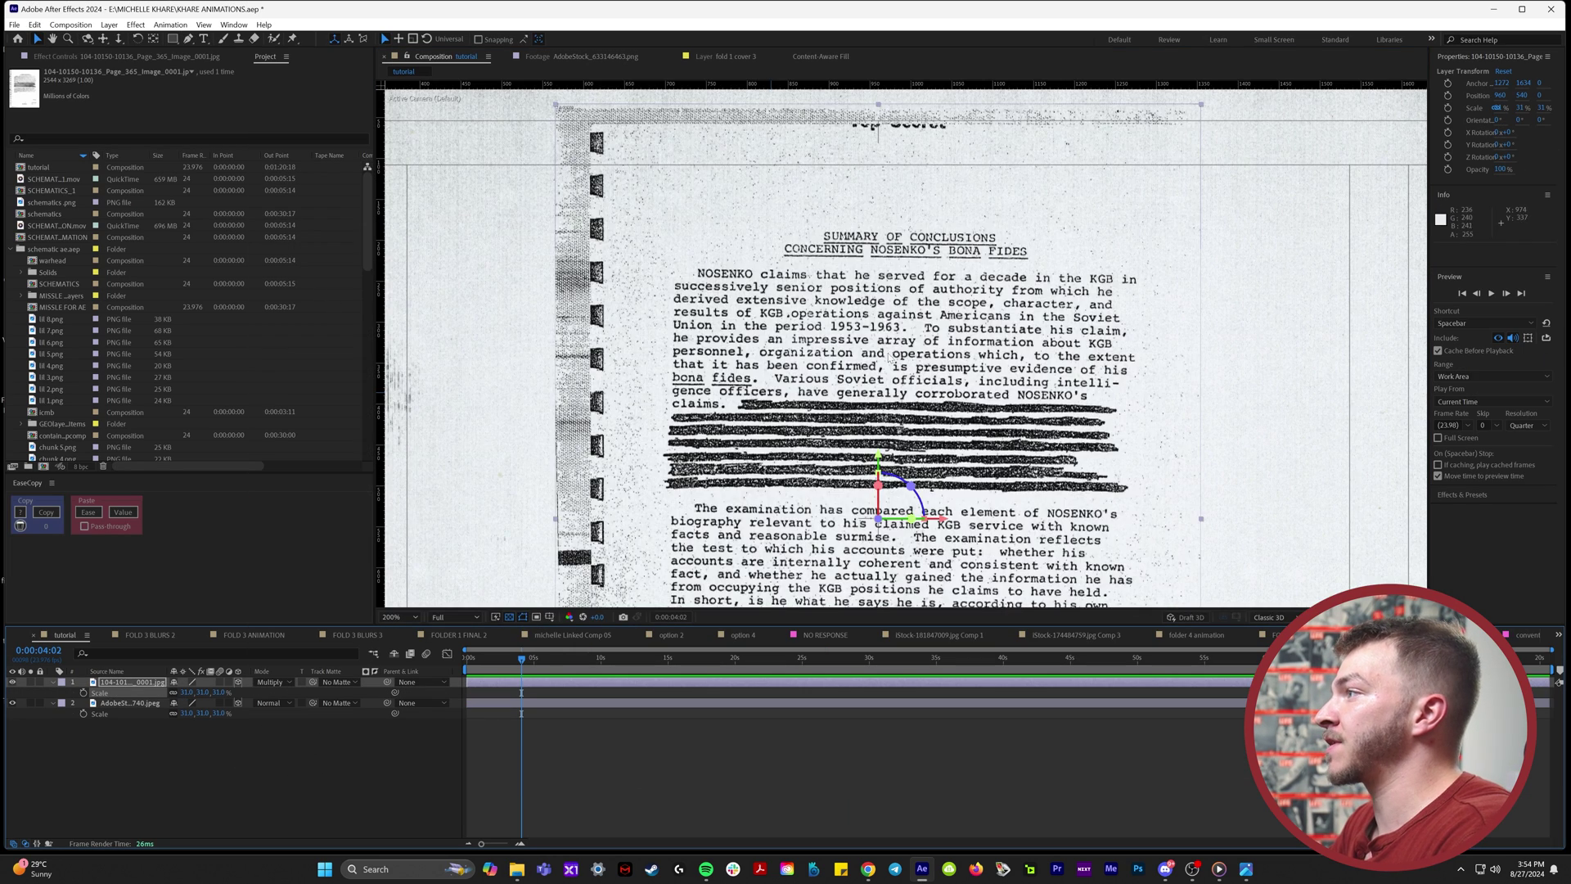
Step: Mirror the document page with a Y Rotation of 180° and place it tilted, partly beyond the composition's left edge
drag(817, 356, 781, 370)
scroll(781, 370, down, 1)
drag(946, 379, 815, 387)
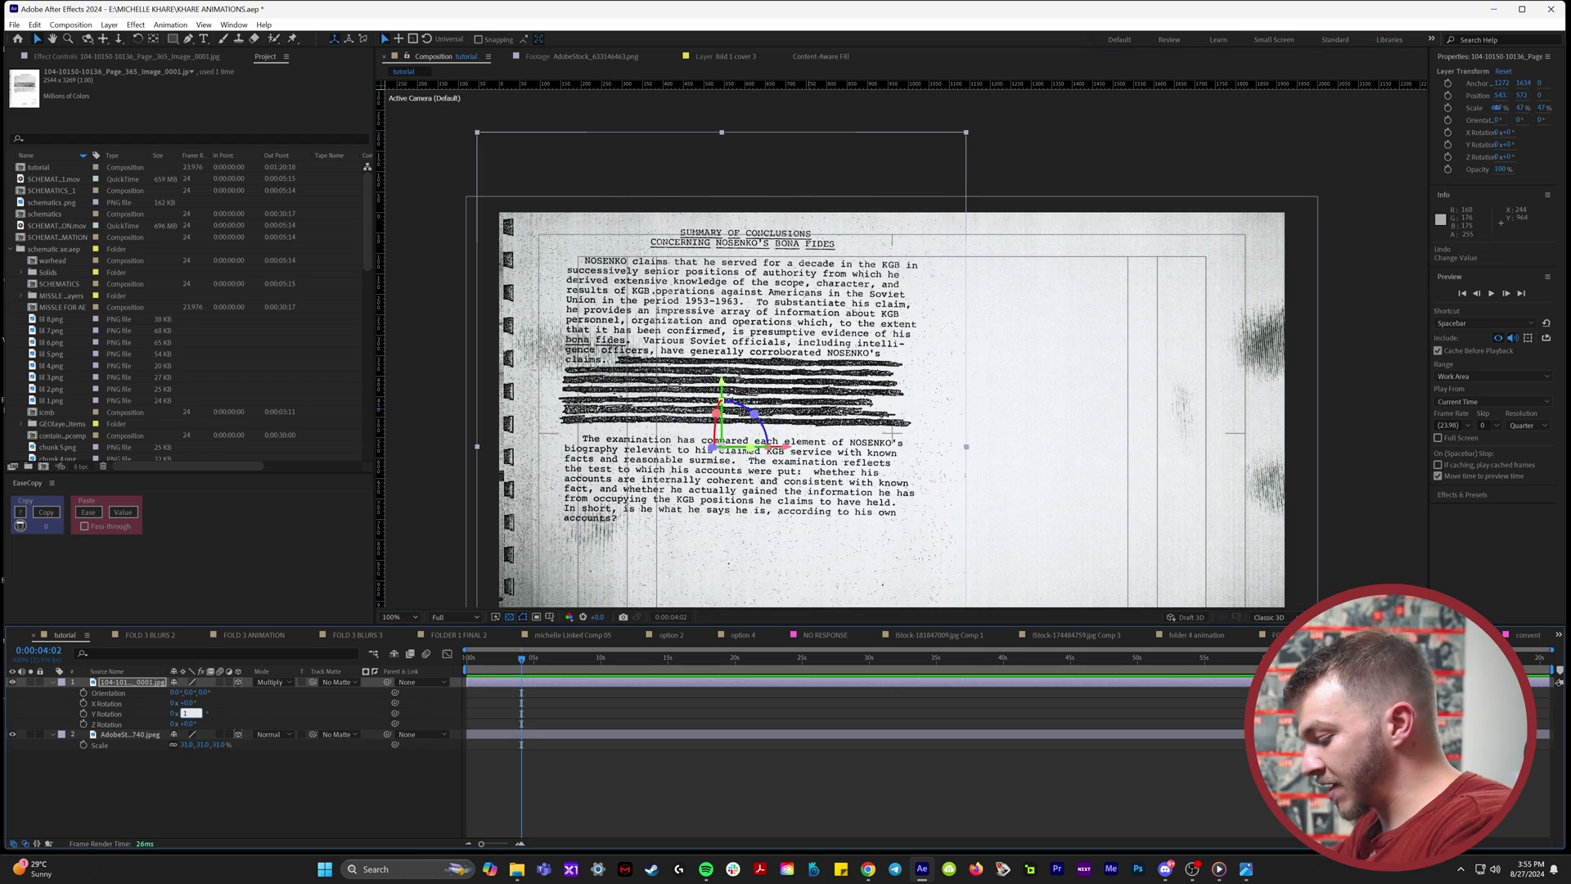
text(80)
key(Return)
key(comma)
drag(862, 348, 727, 382)
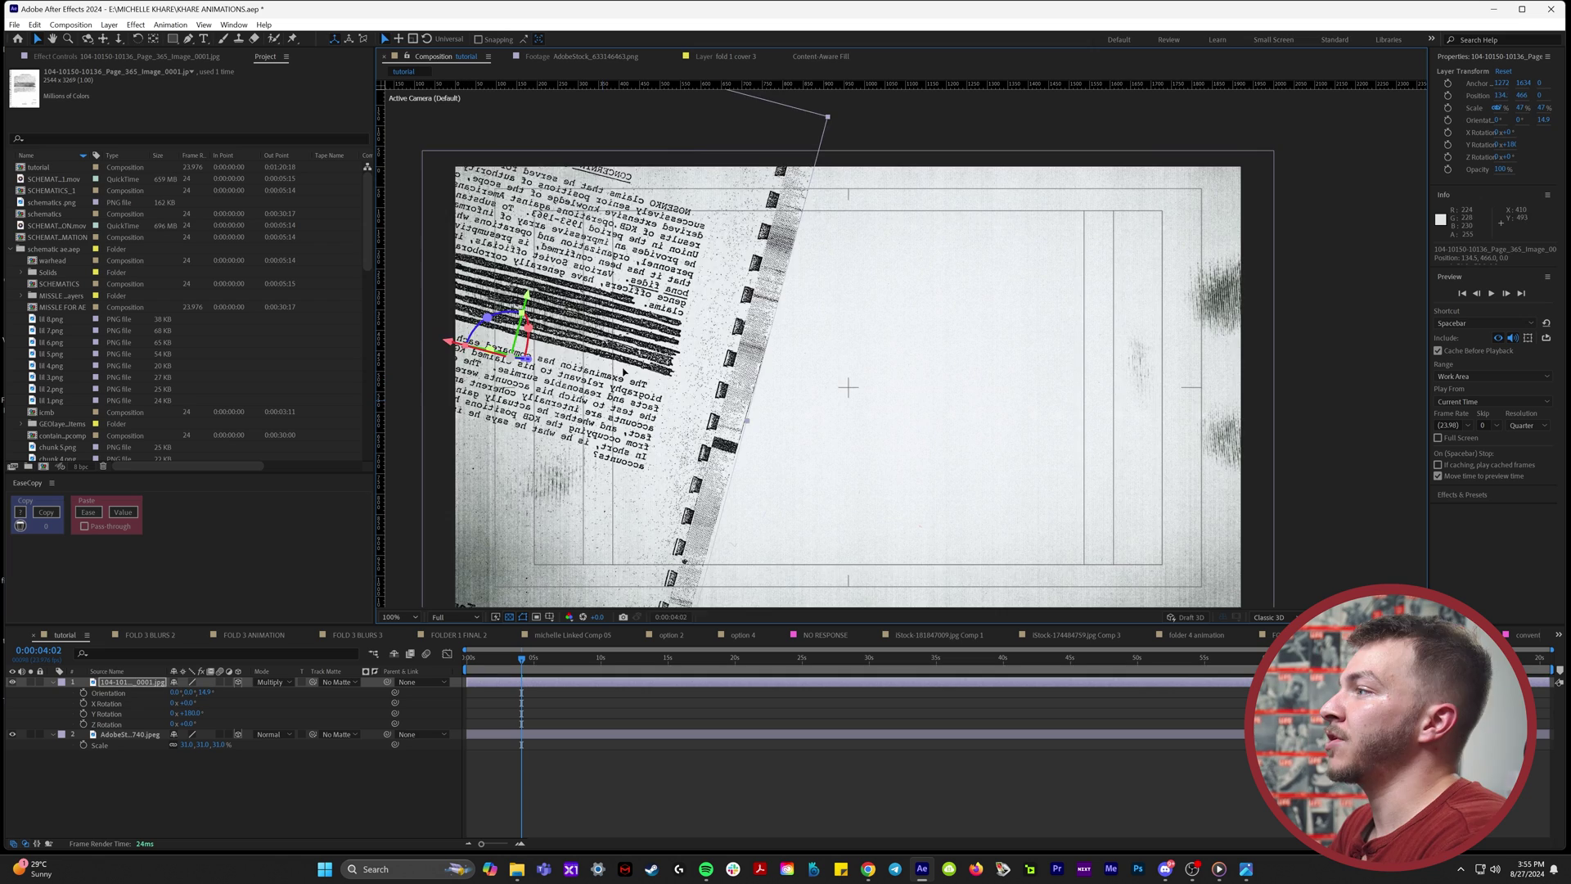
drag(616, 373, 513, 402)
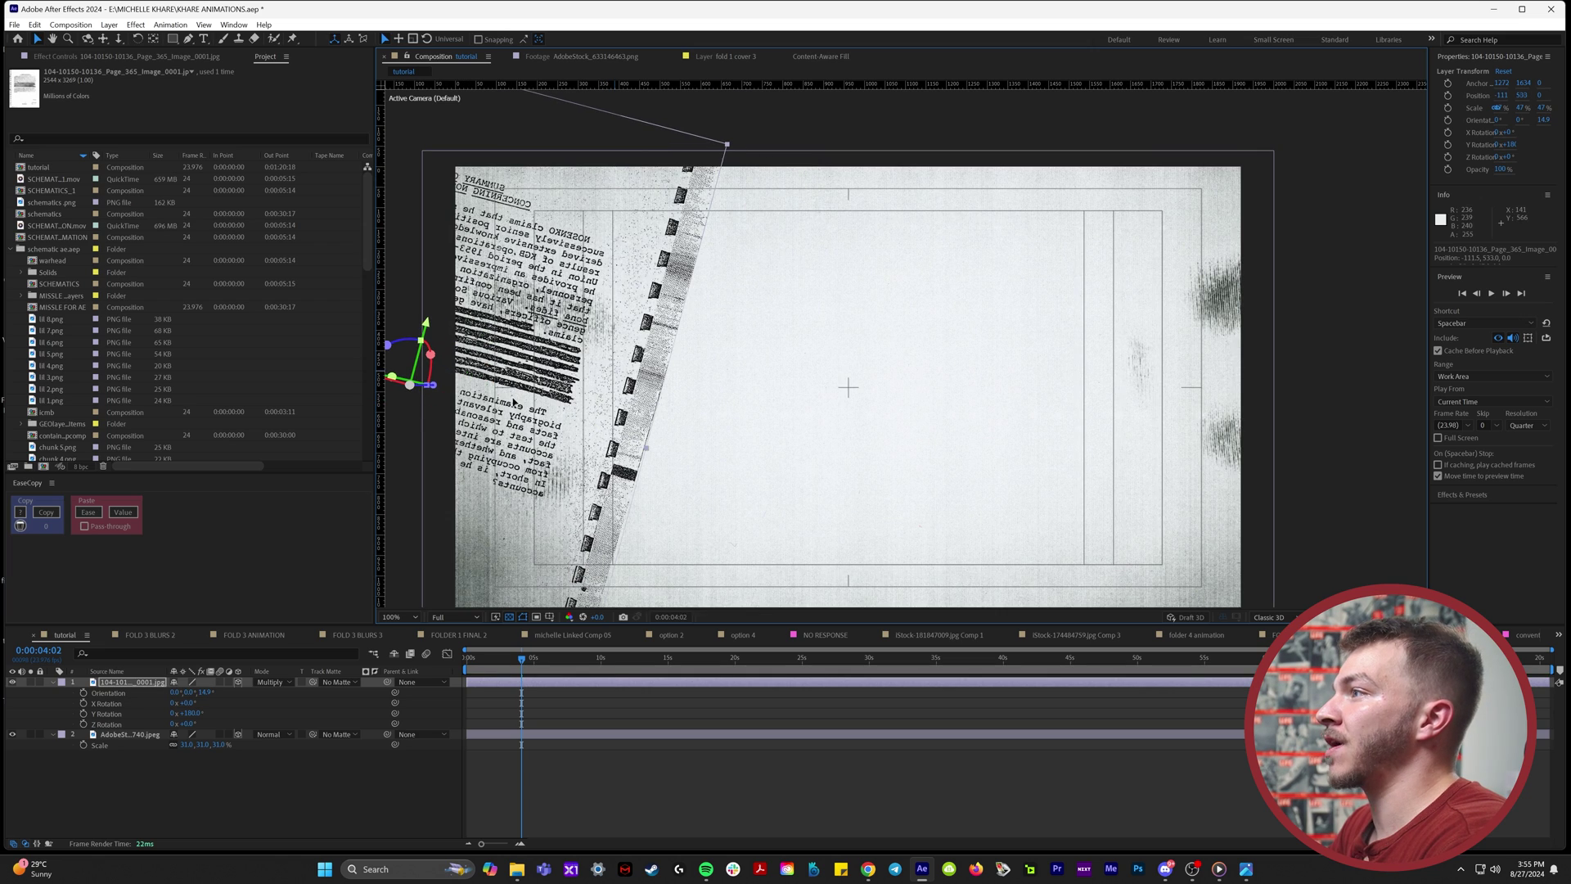
drag(928, 367, 937, 365)
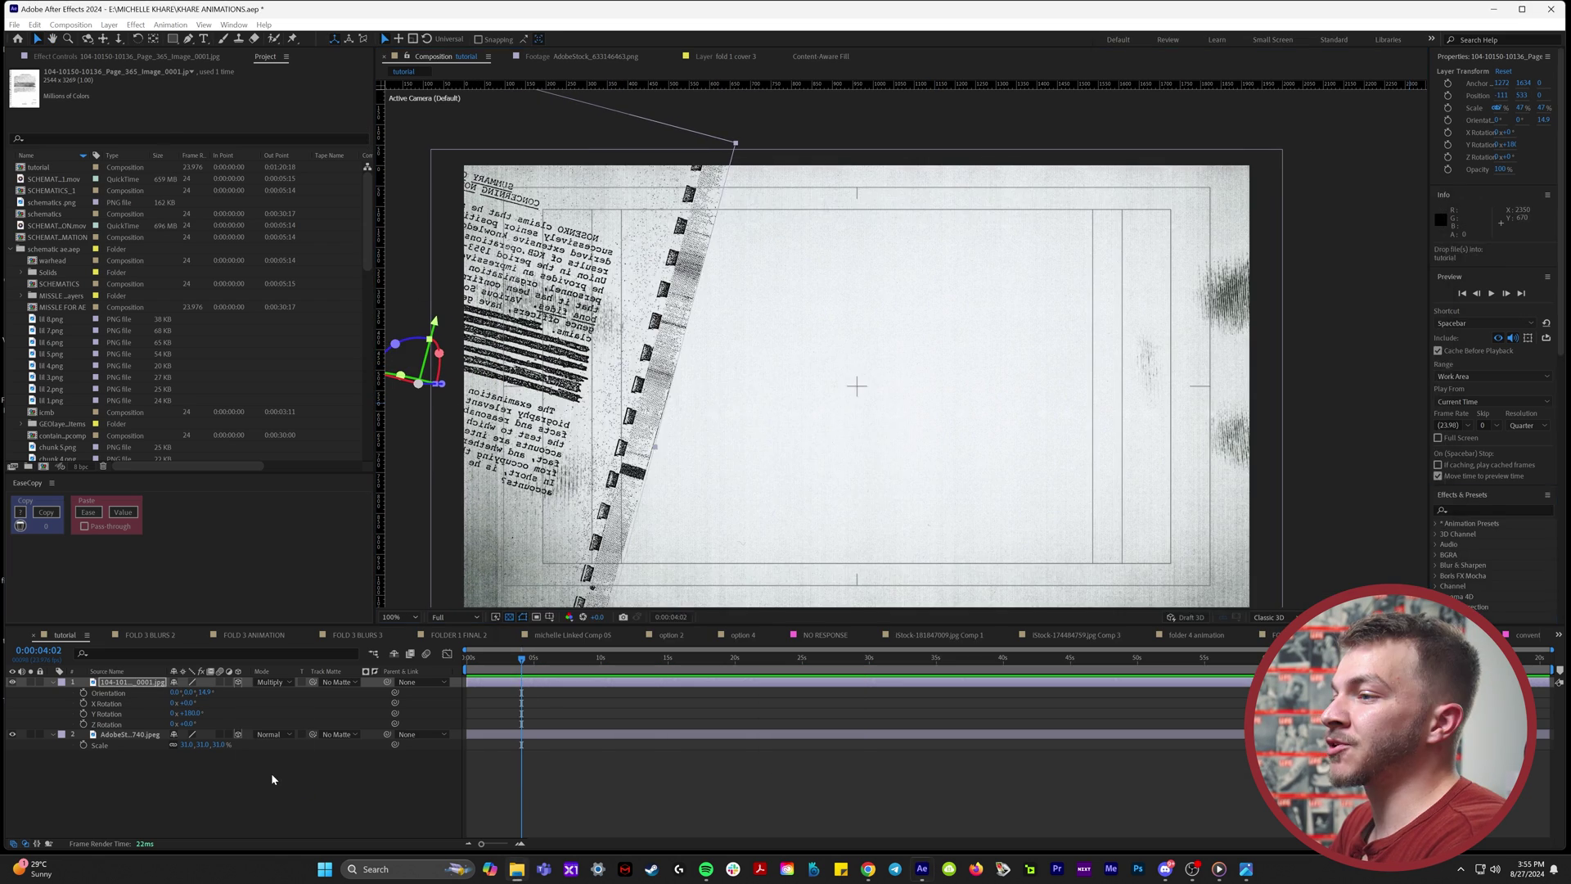
drag(274, 778, 271, 777)
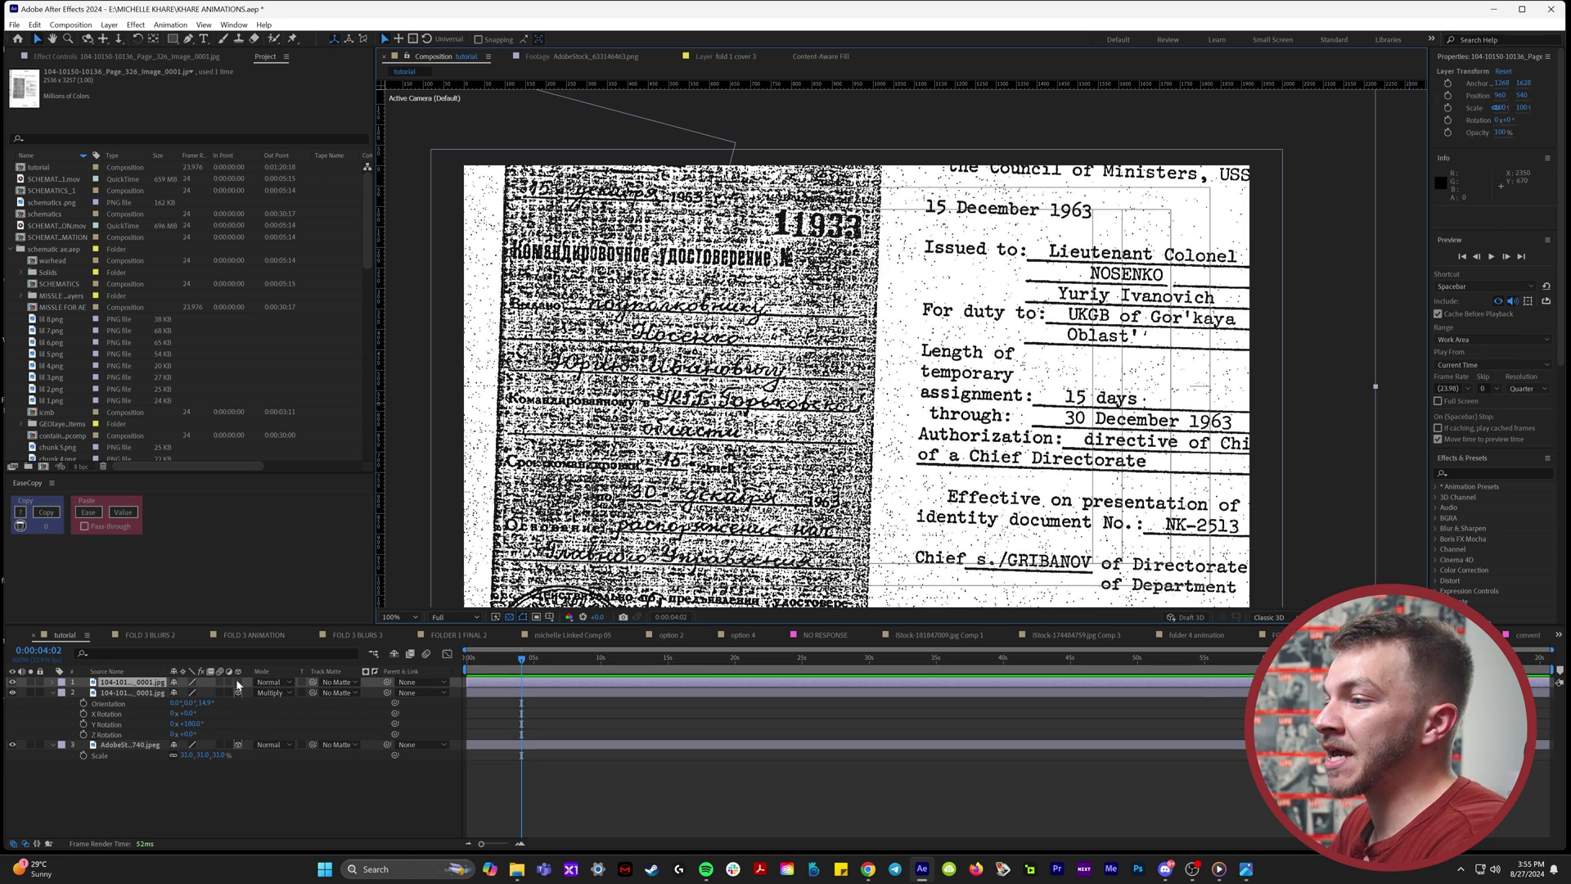
click(238, 685)
click(271, 682)
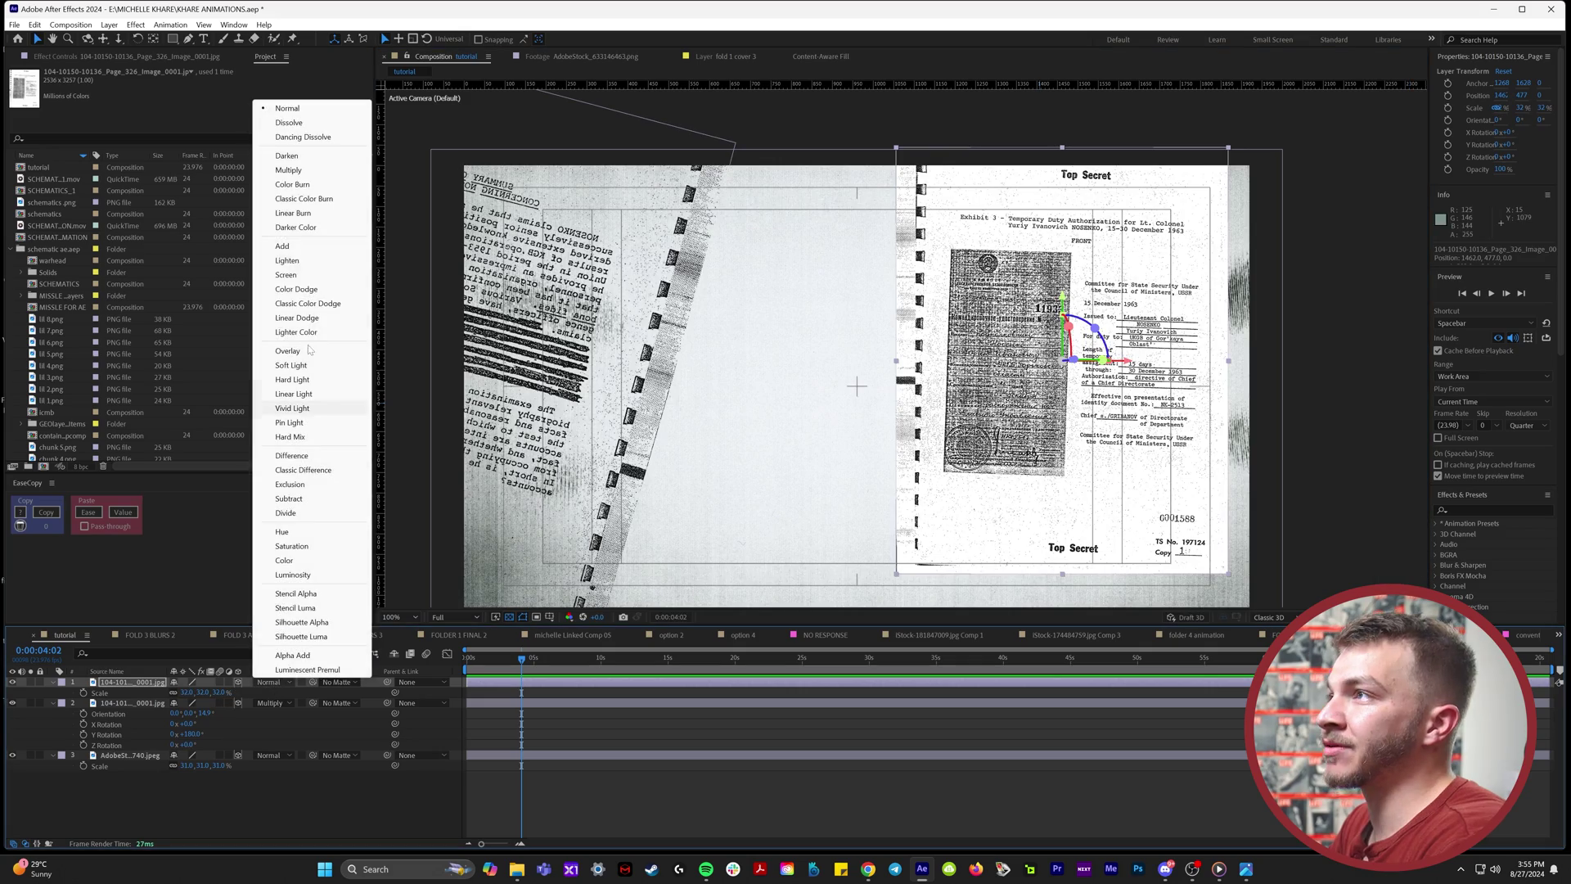
click(303, 173)
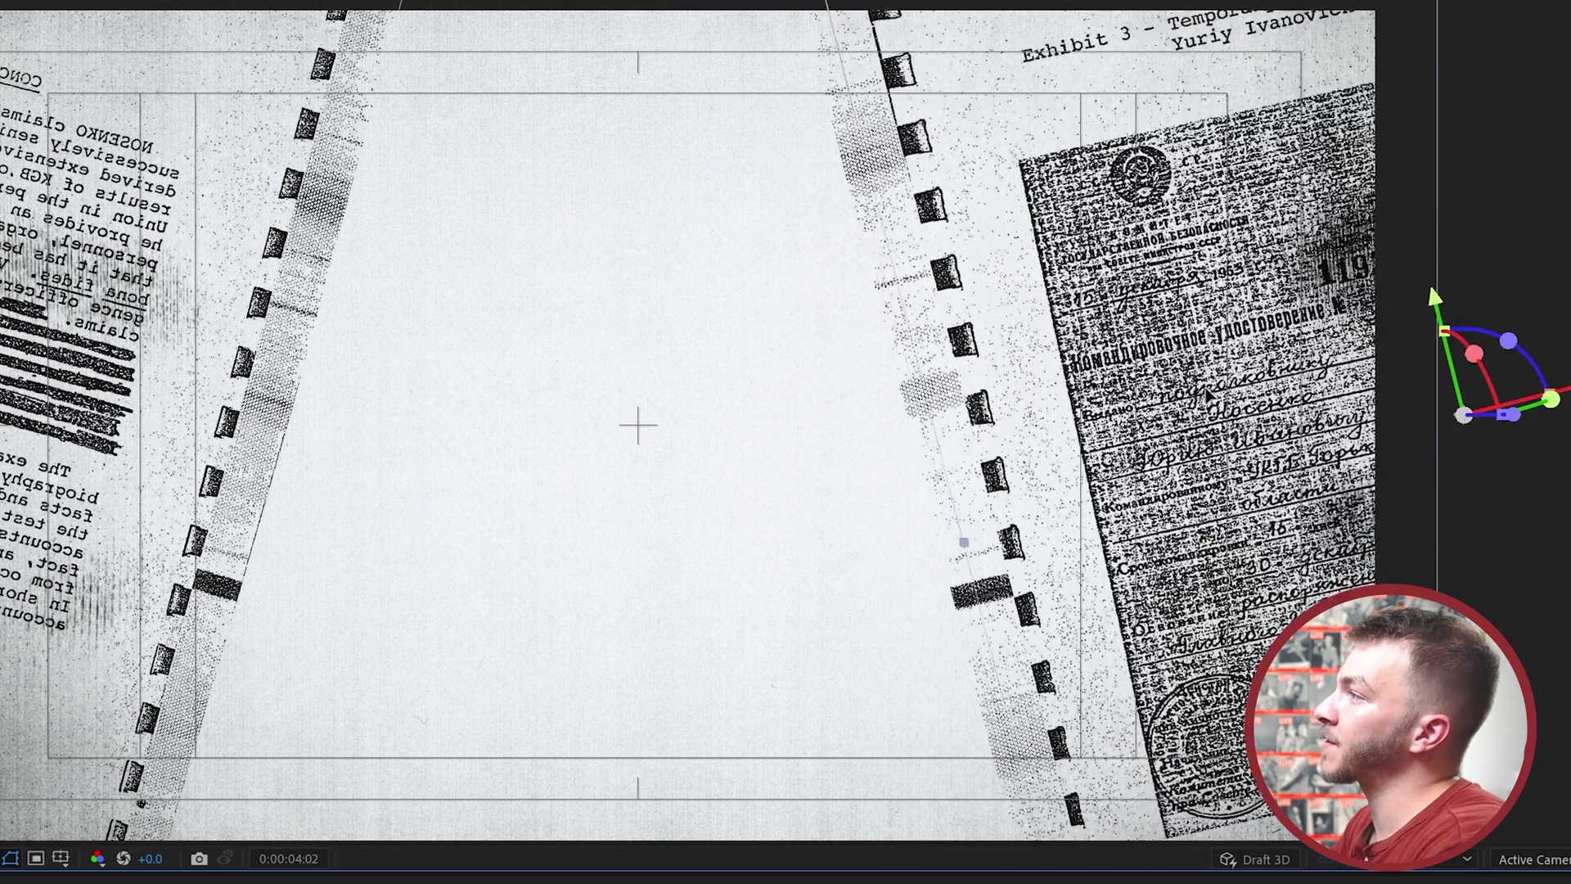
Step: Move and rotate the second document page at the composition's right edge, and nudge the mirrored page further left
drag(1207, 394, 1241, 397)
drag(1529, 364, 1568, 530)
drag(217, 409, 194, 419)
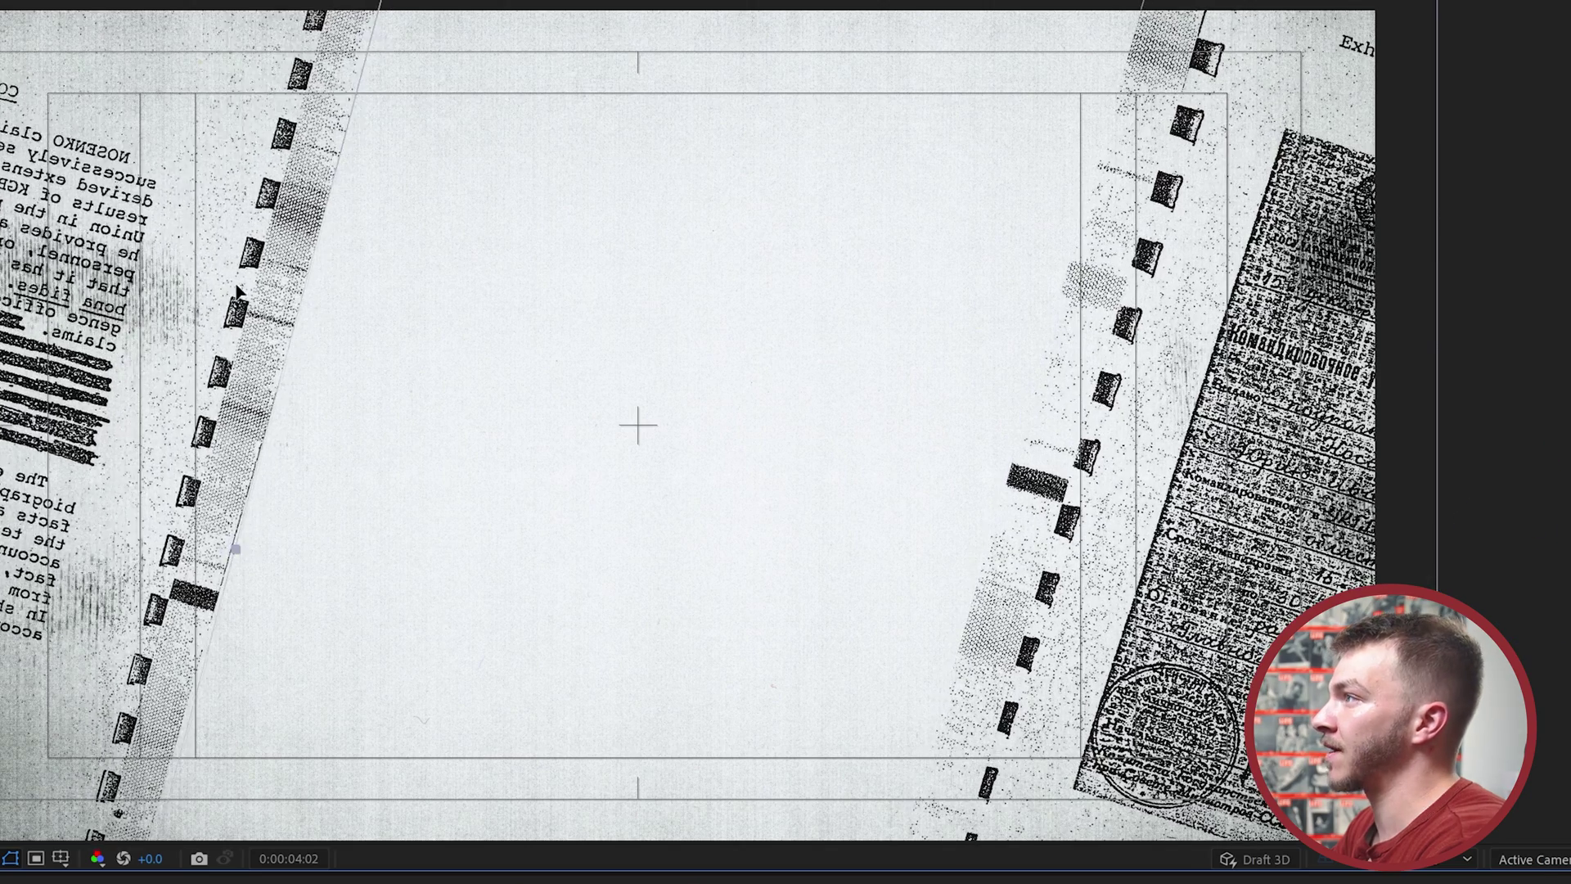
Step: Apply Camera Lens Blur to the top scanner back layer and copy the effect to the second scanner back layer
click(1451, 509)
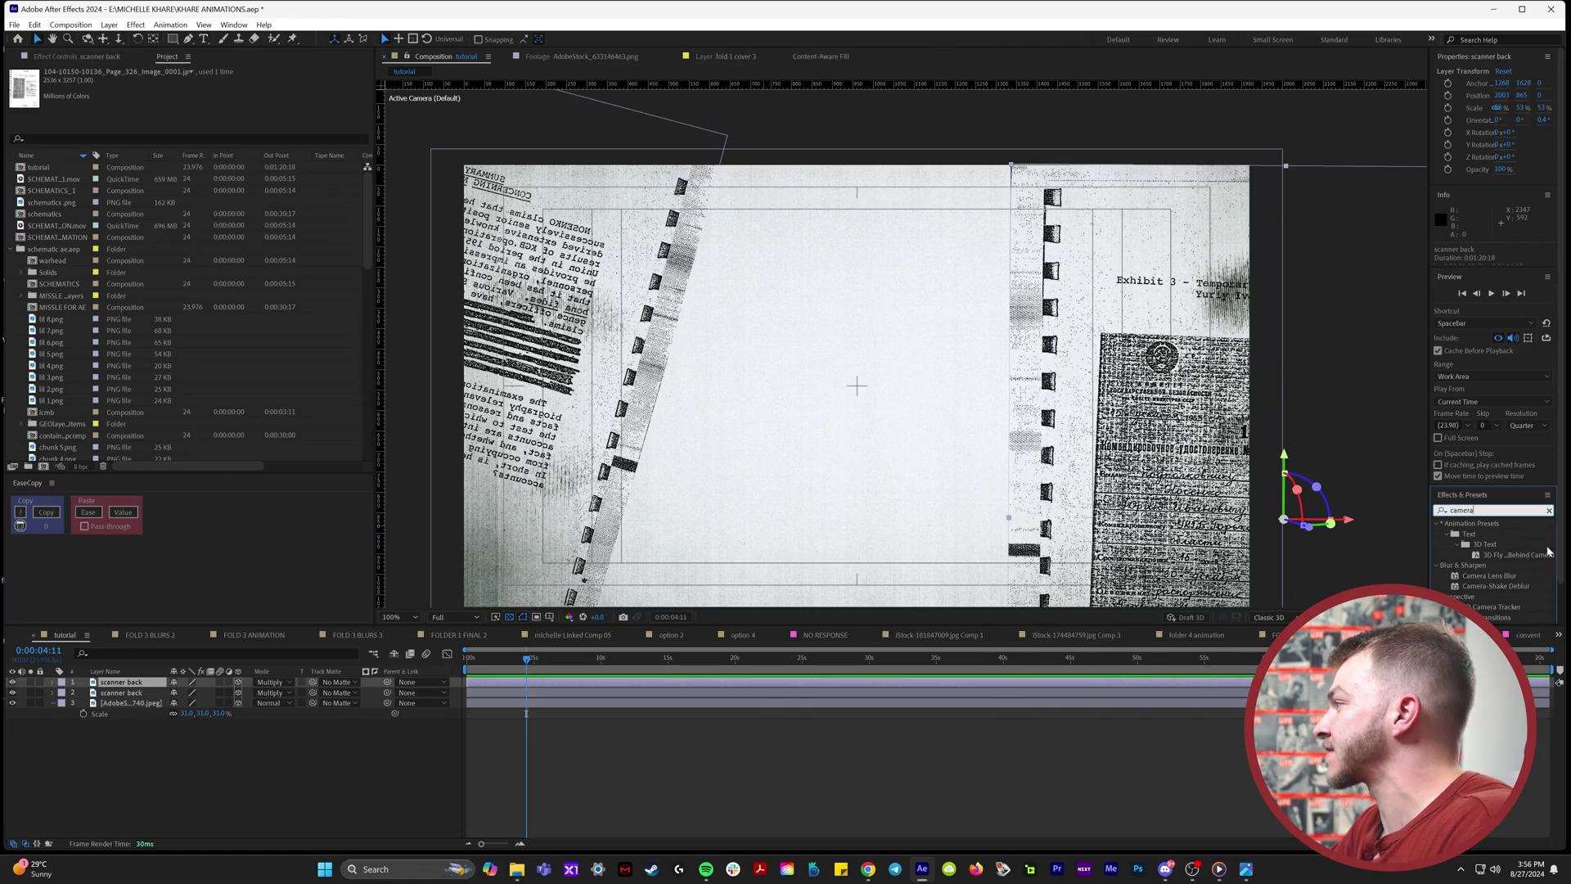
click(1498, 576)
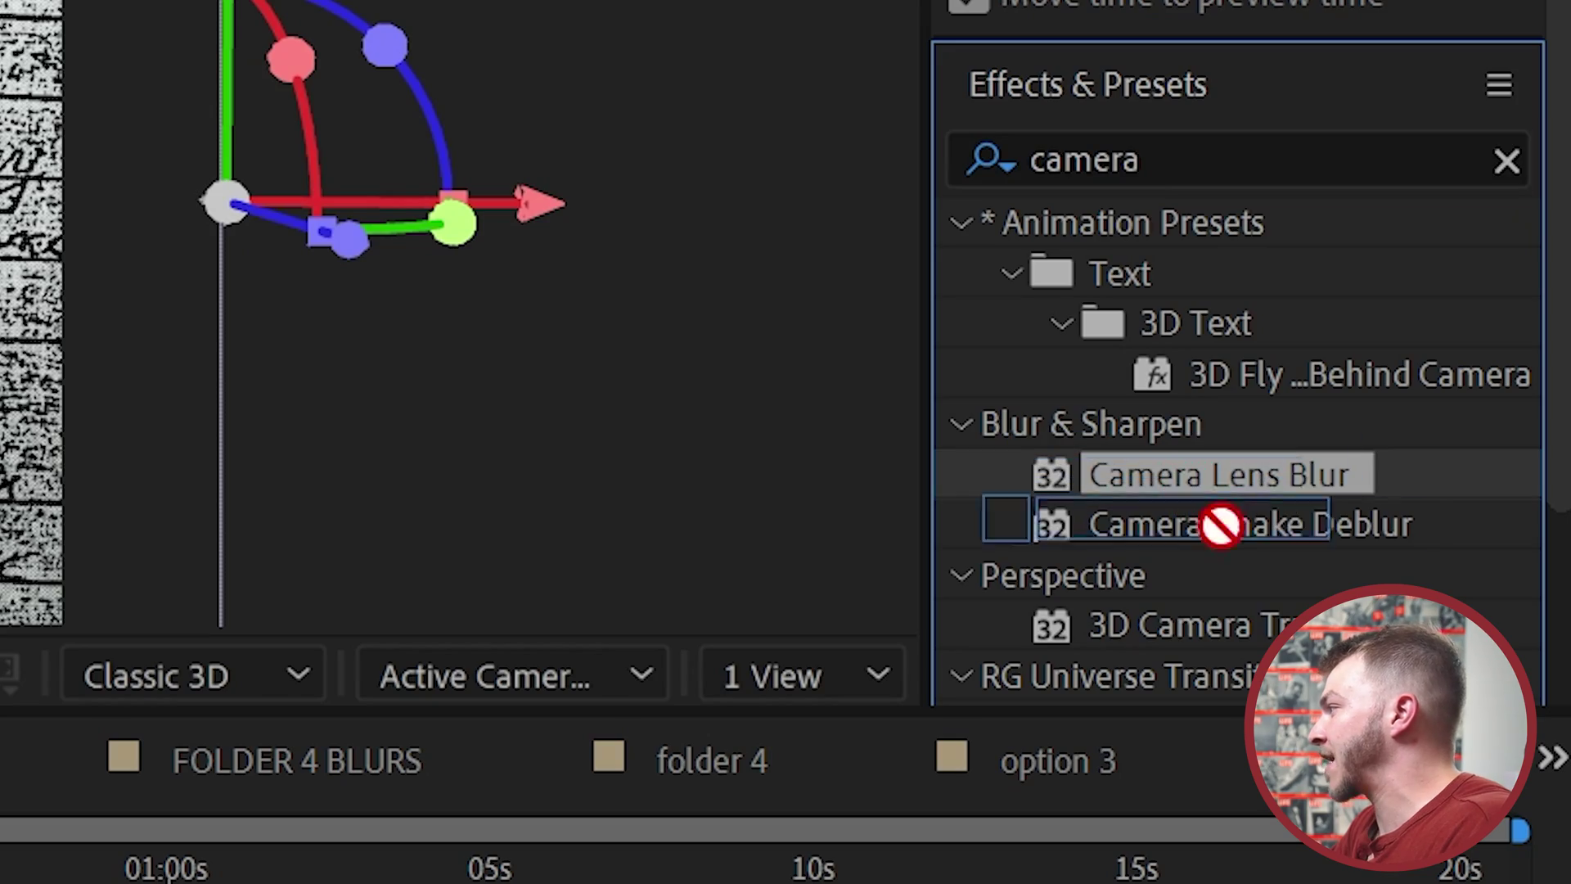
drag(1221, 525, 573, 883)
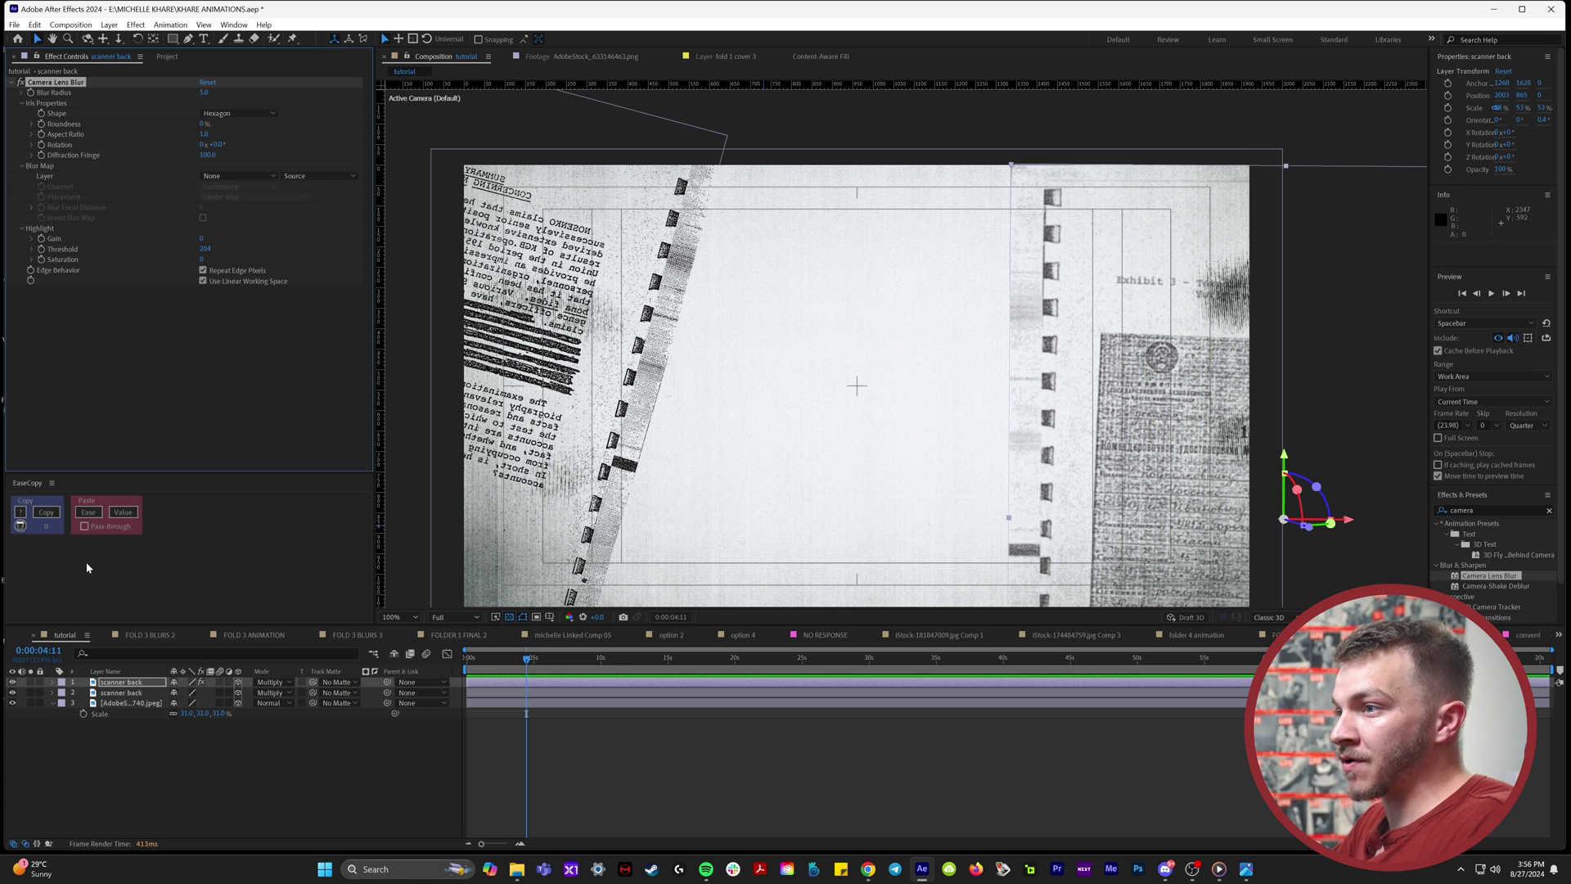
click(122, 693)
key(ctrl+v)
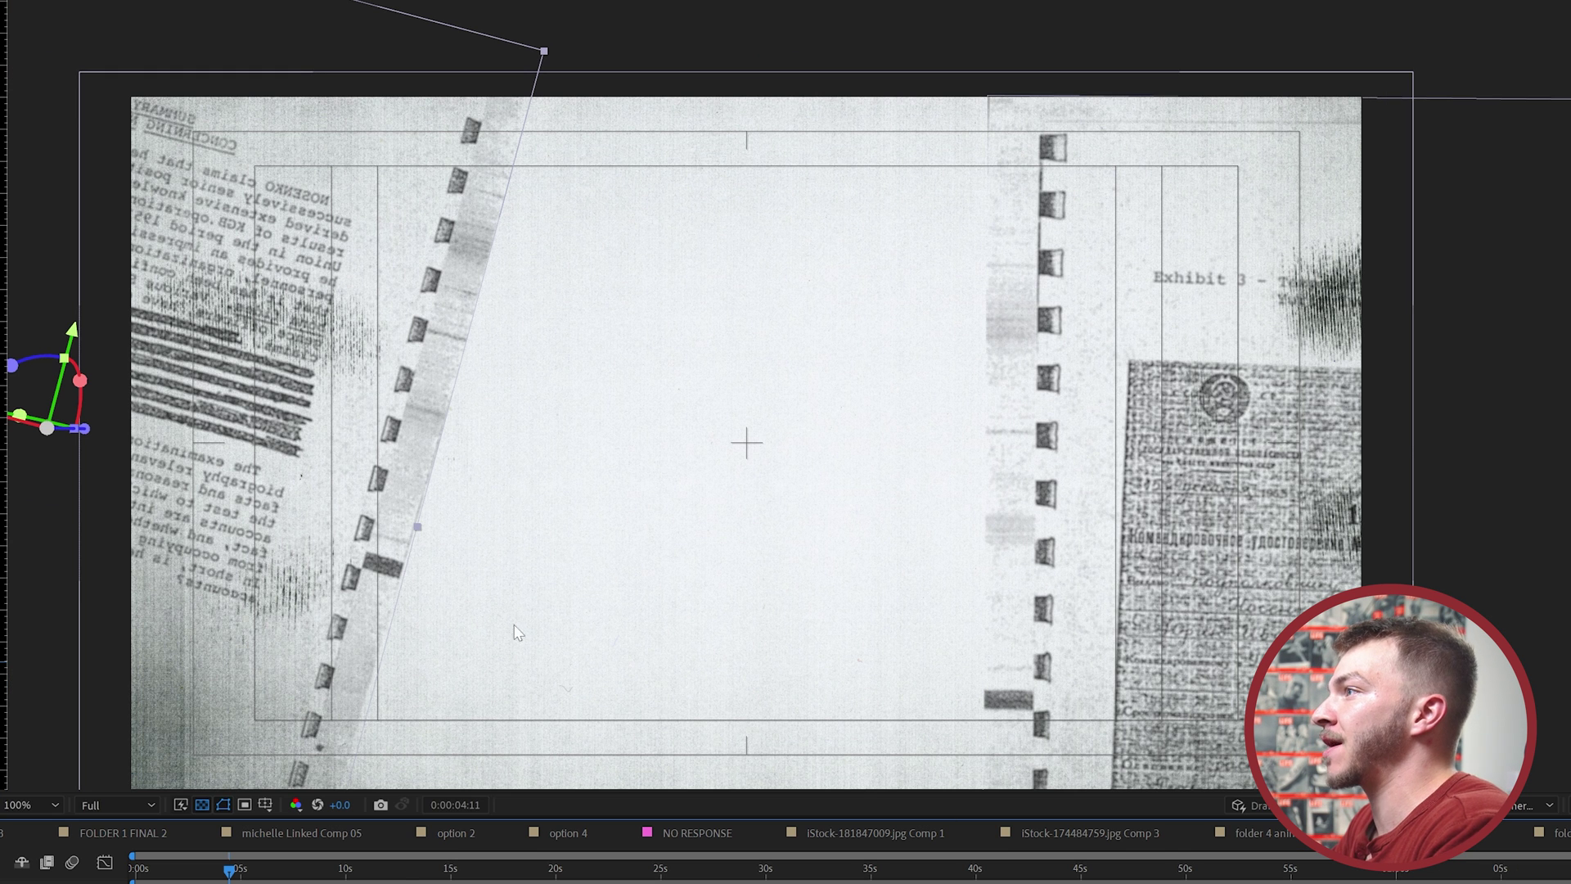
Step: Add a dark orange solid above all layers and draw a centred elliptical mask on it that almost fills the composition
key(ctrl+shift+Down)
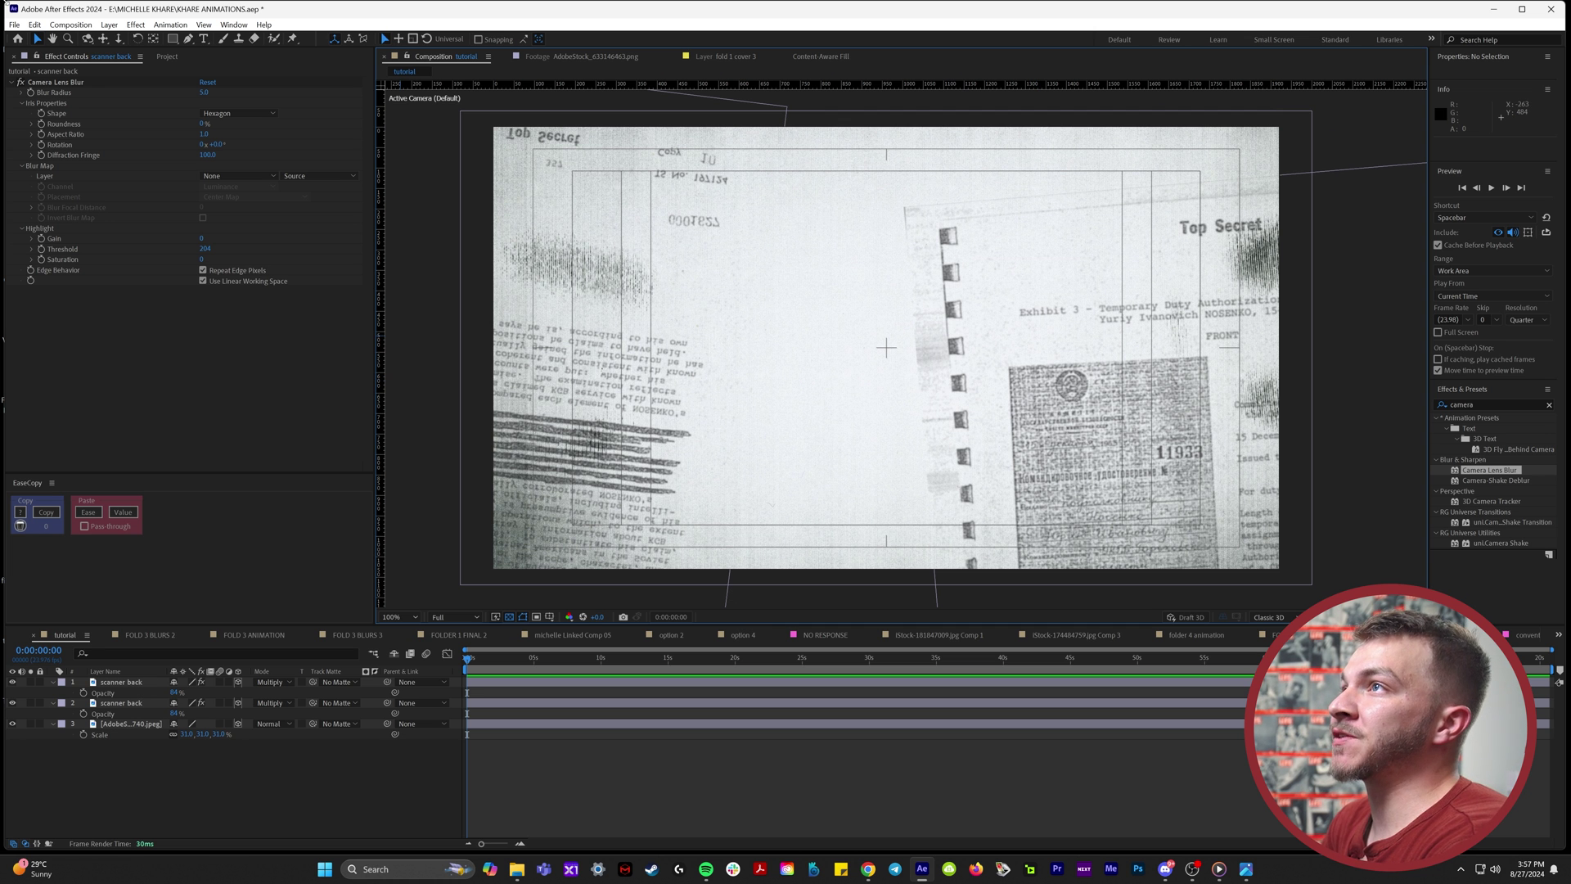
click(109, 26)
mouse_move(163, 38)
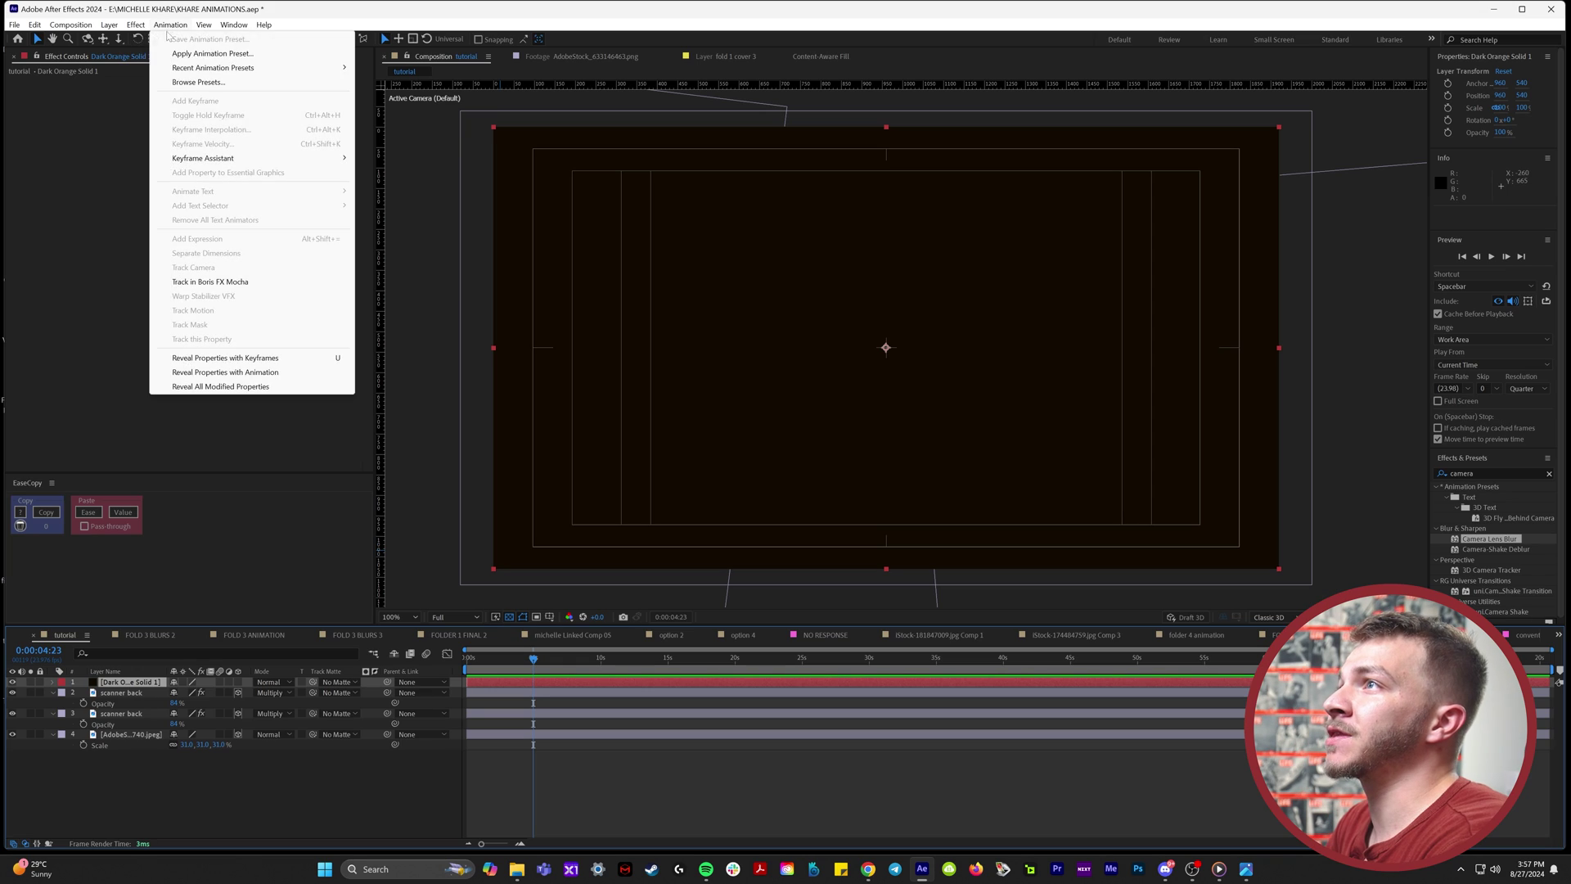
click(177, 29)
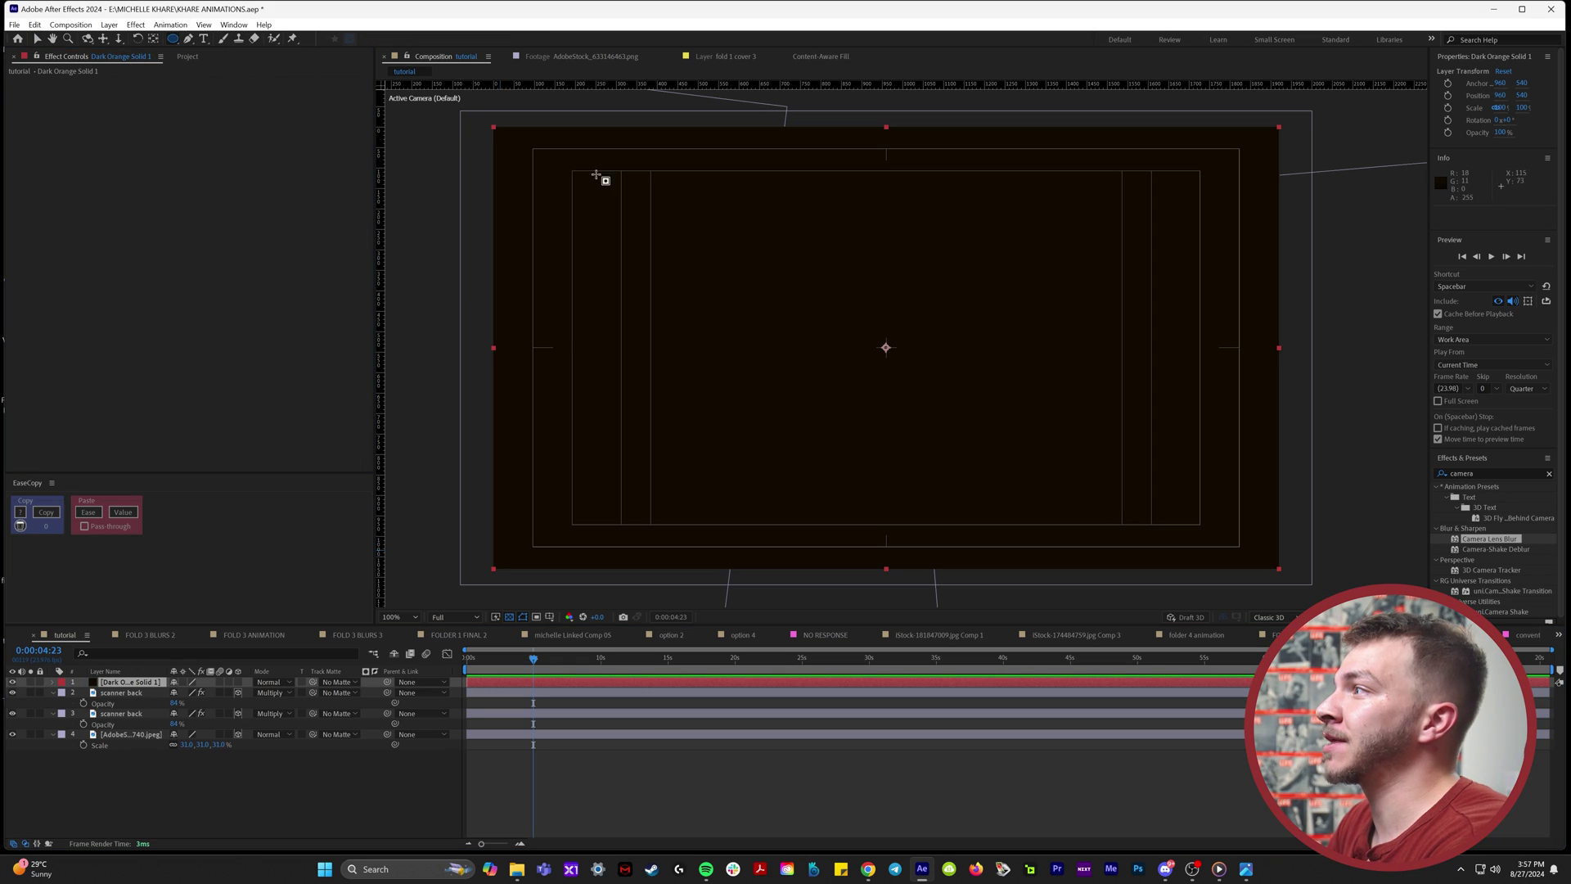
drag(886, 349, 496, 134)
Step: Set the solid's elliptical mask to Subtract with a heavy feather, and lower the solid's opacity to 27% for a soft vignette
key(m)
key(m)
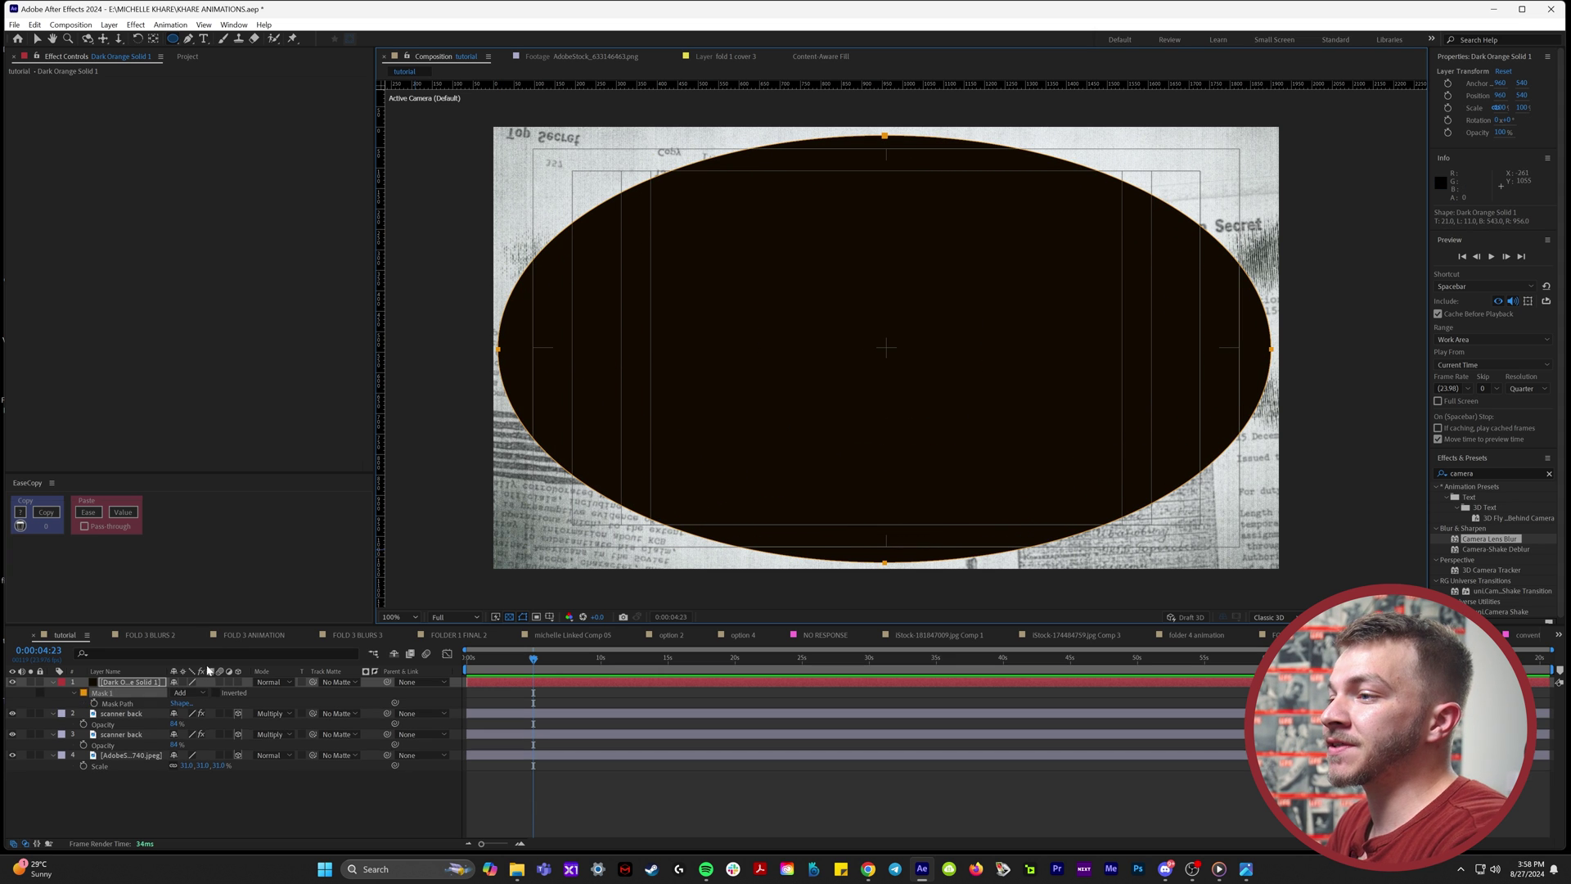
key(m)
key(m)
click(187, 692)
click(188, 727)
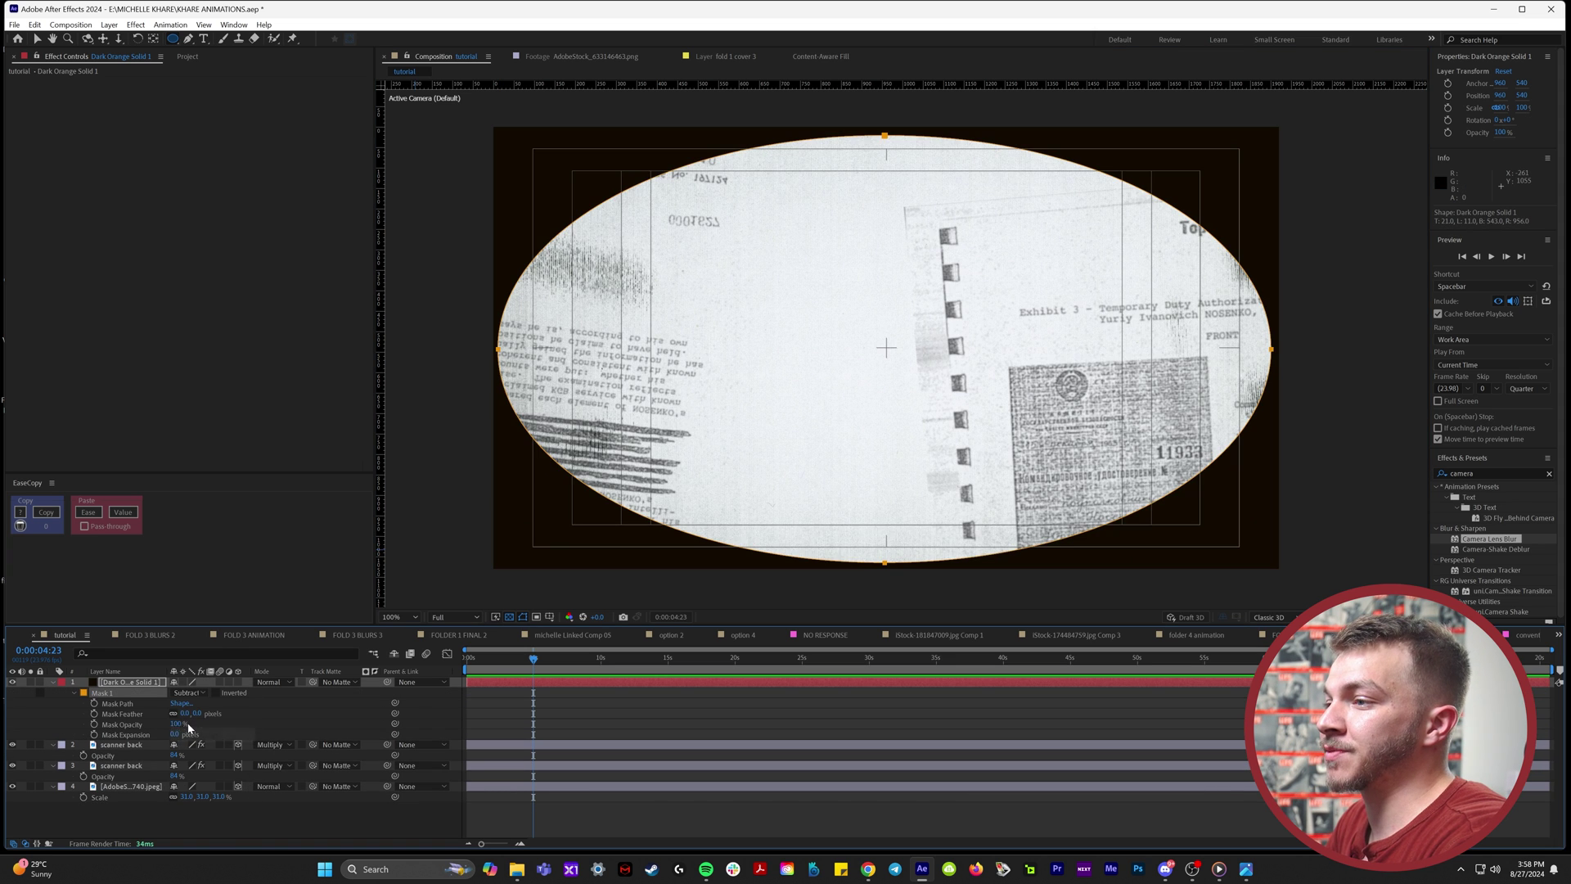
drag(193, 714, 344, 736)
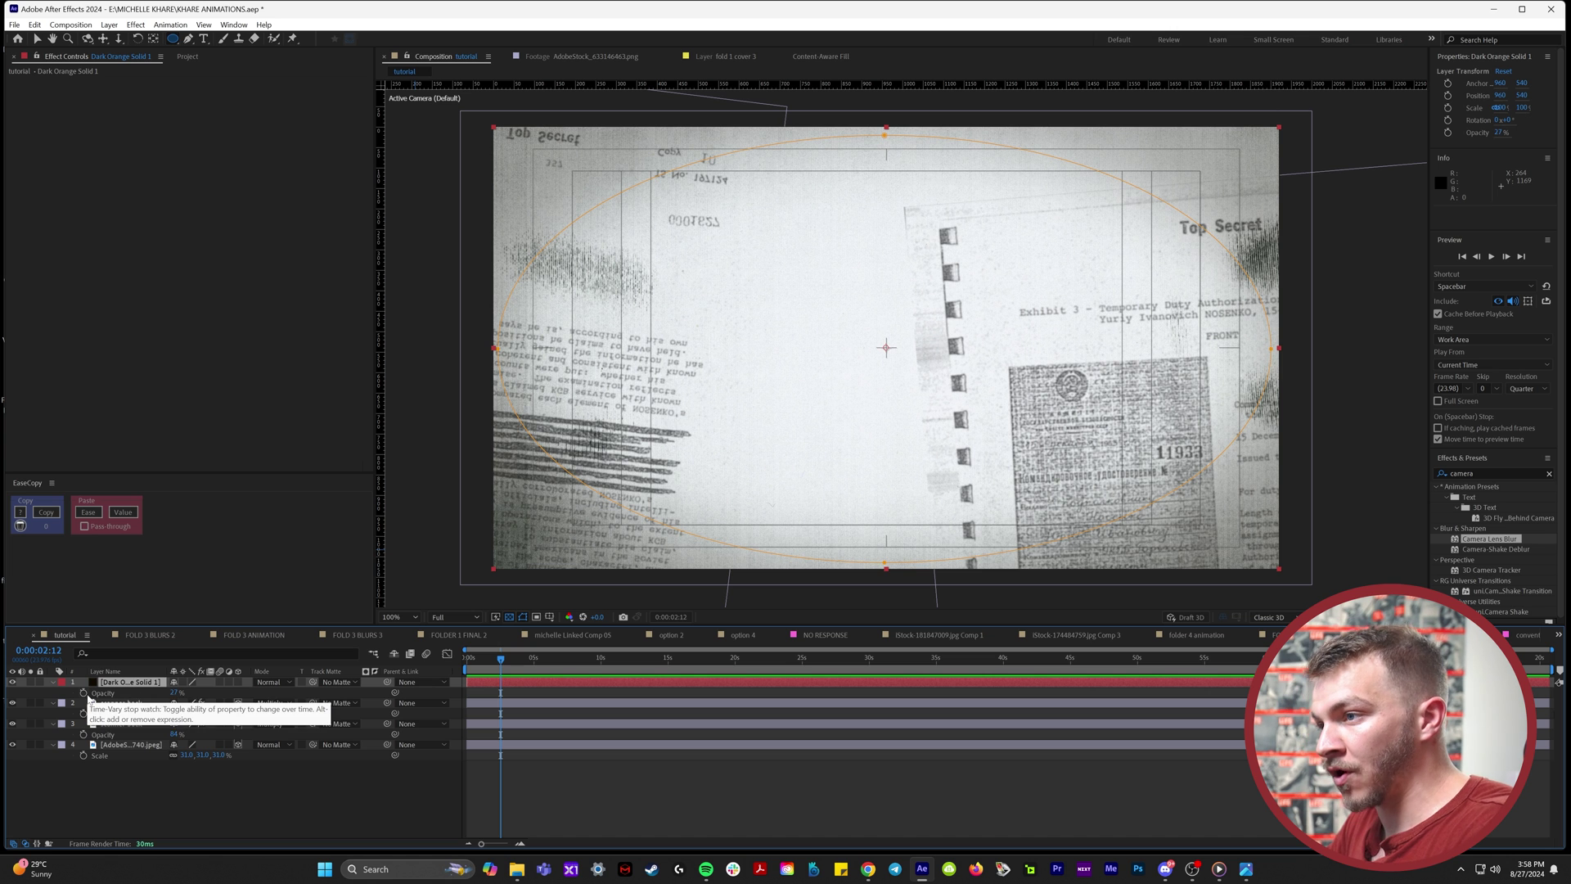
Step: Add the expression wiggle(5,5) to the opacity of the vignette solid
alt+click(84, 693)
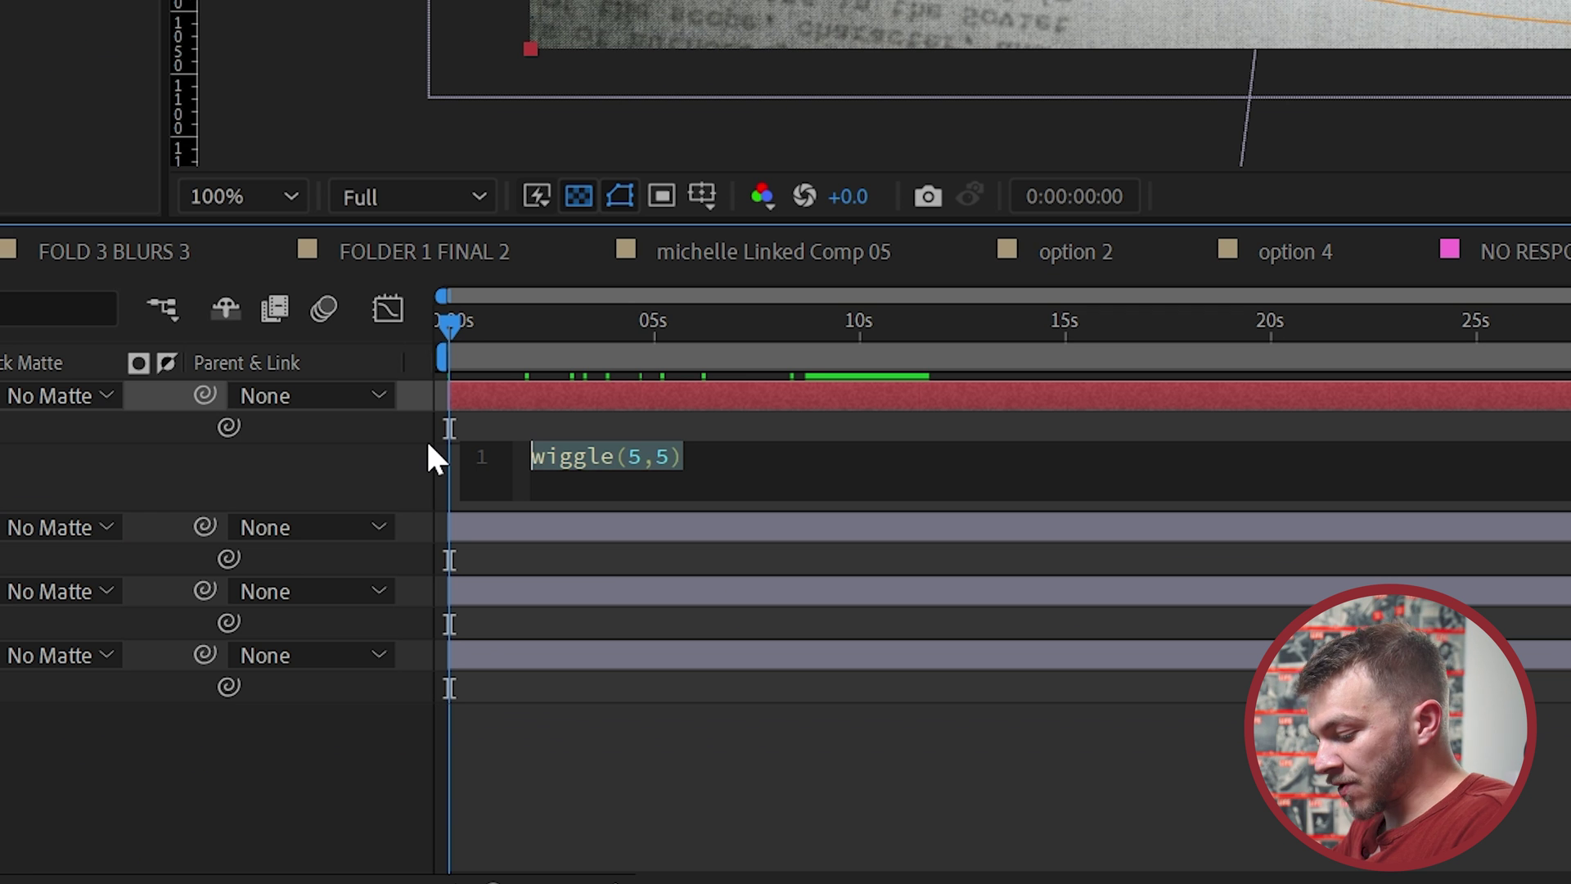
text(wiggl)
key(Return)
text(5,5)
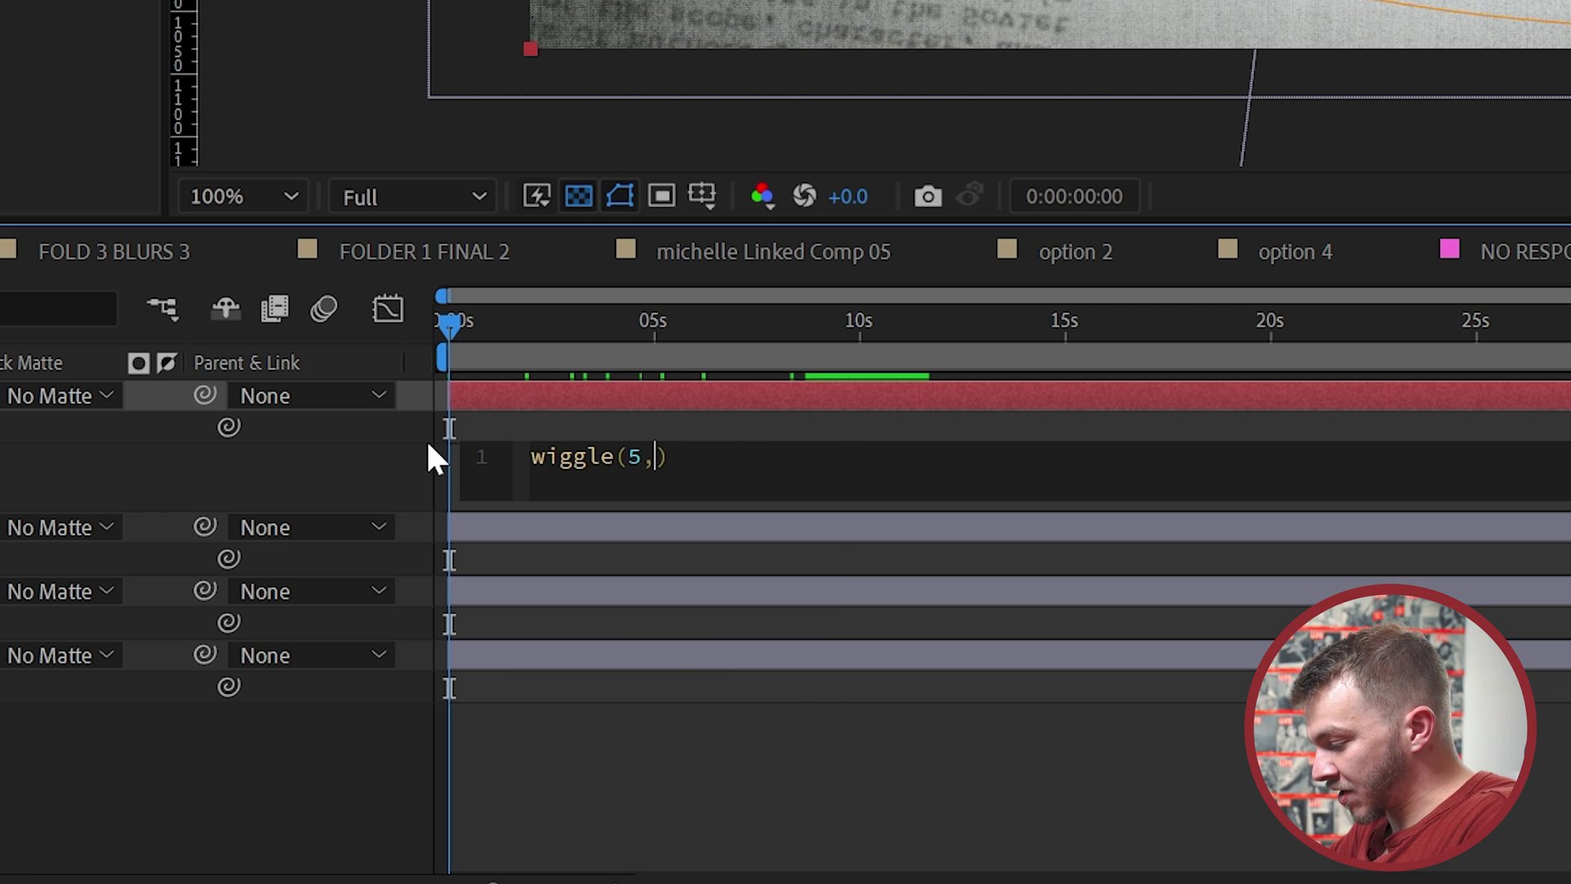
click(727, 763)
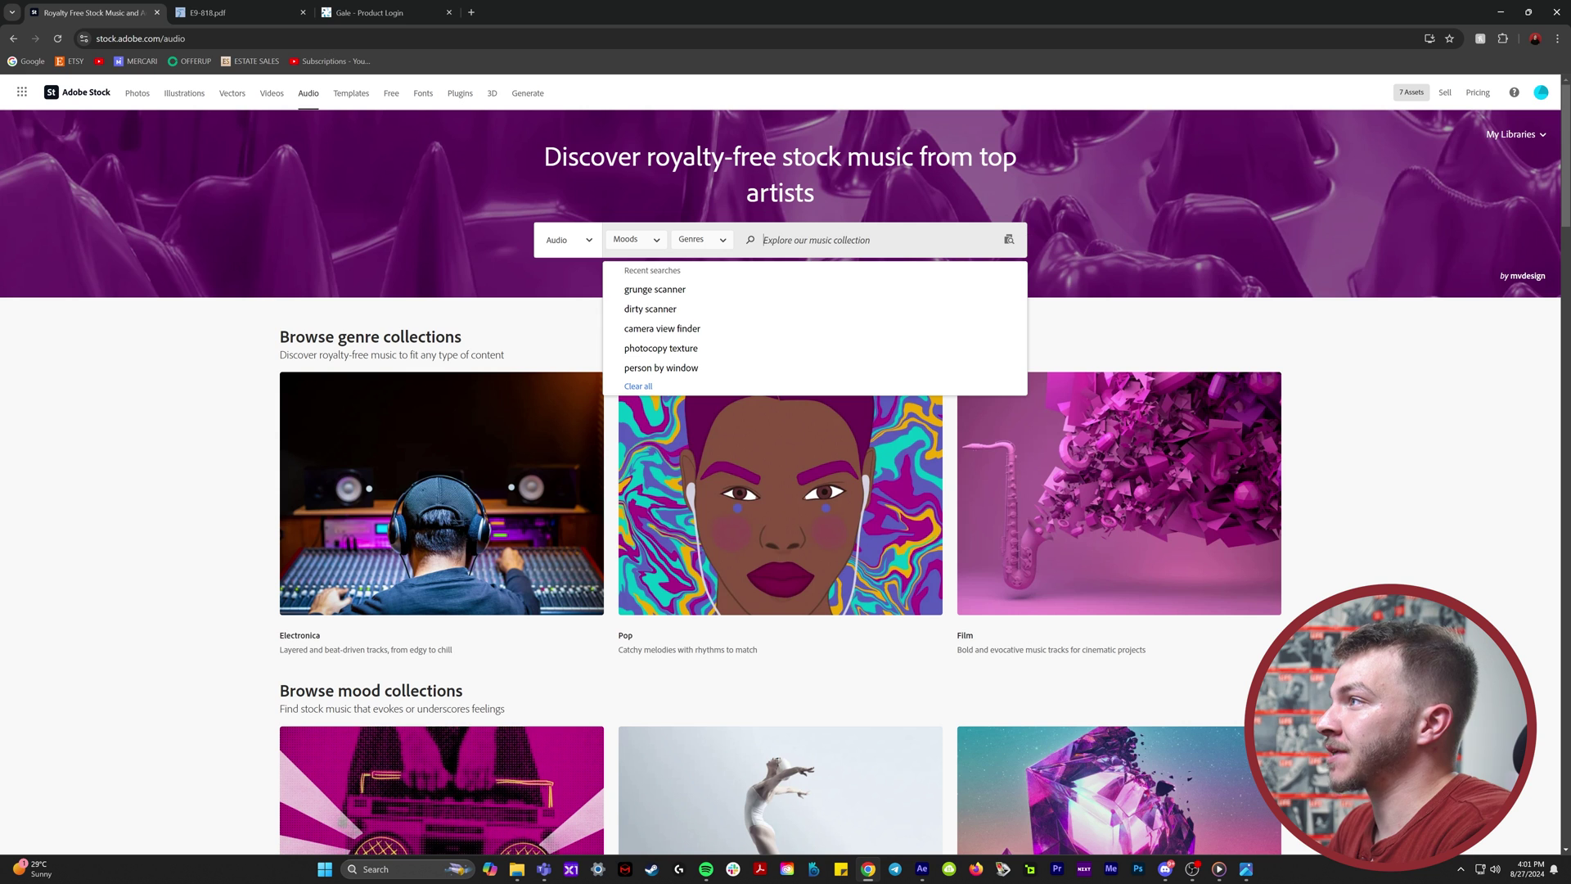
Step: Search Adobe Stock for folder images, and open the saved folder image iStock-157591513.jpg from the khare assets folder
text(folder)
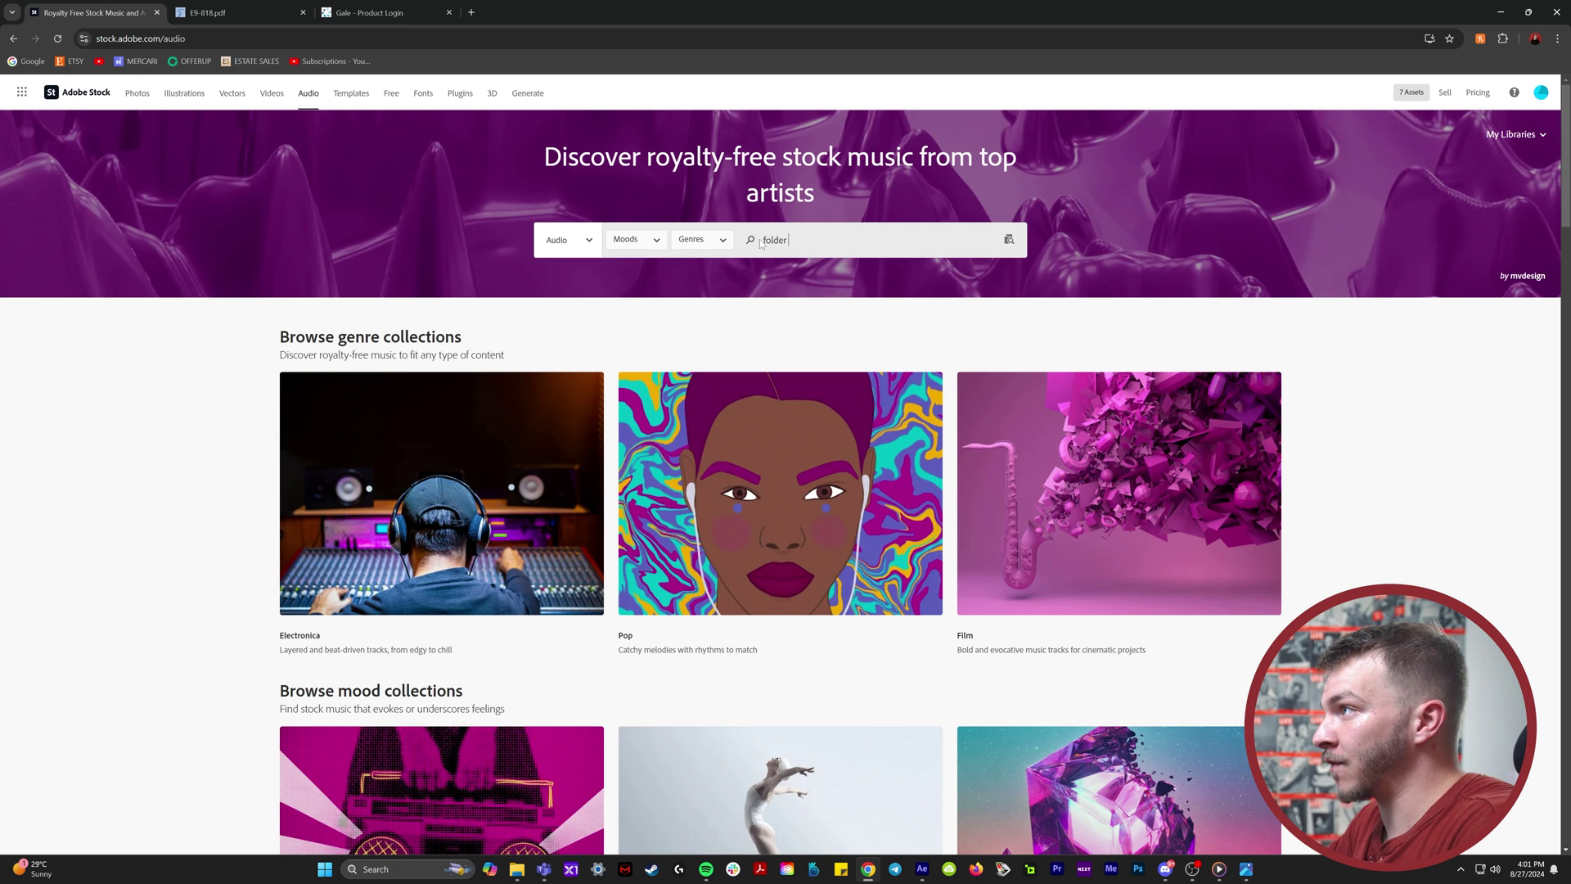
key(Return)
scroll(776, 237, down, 10)
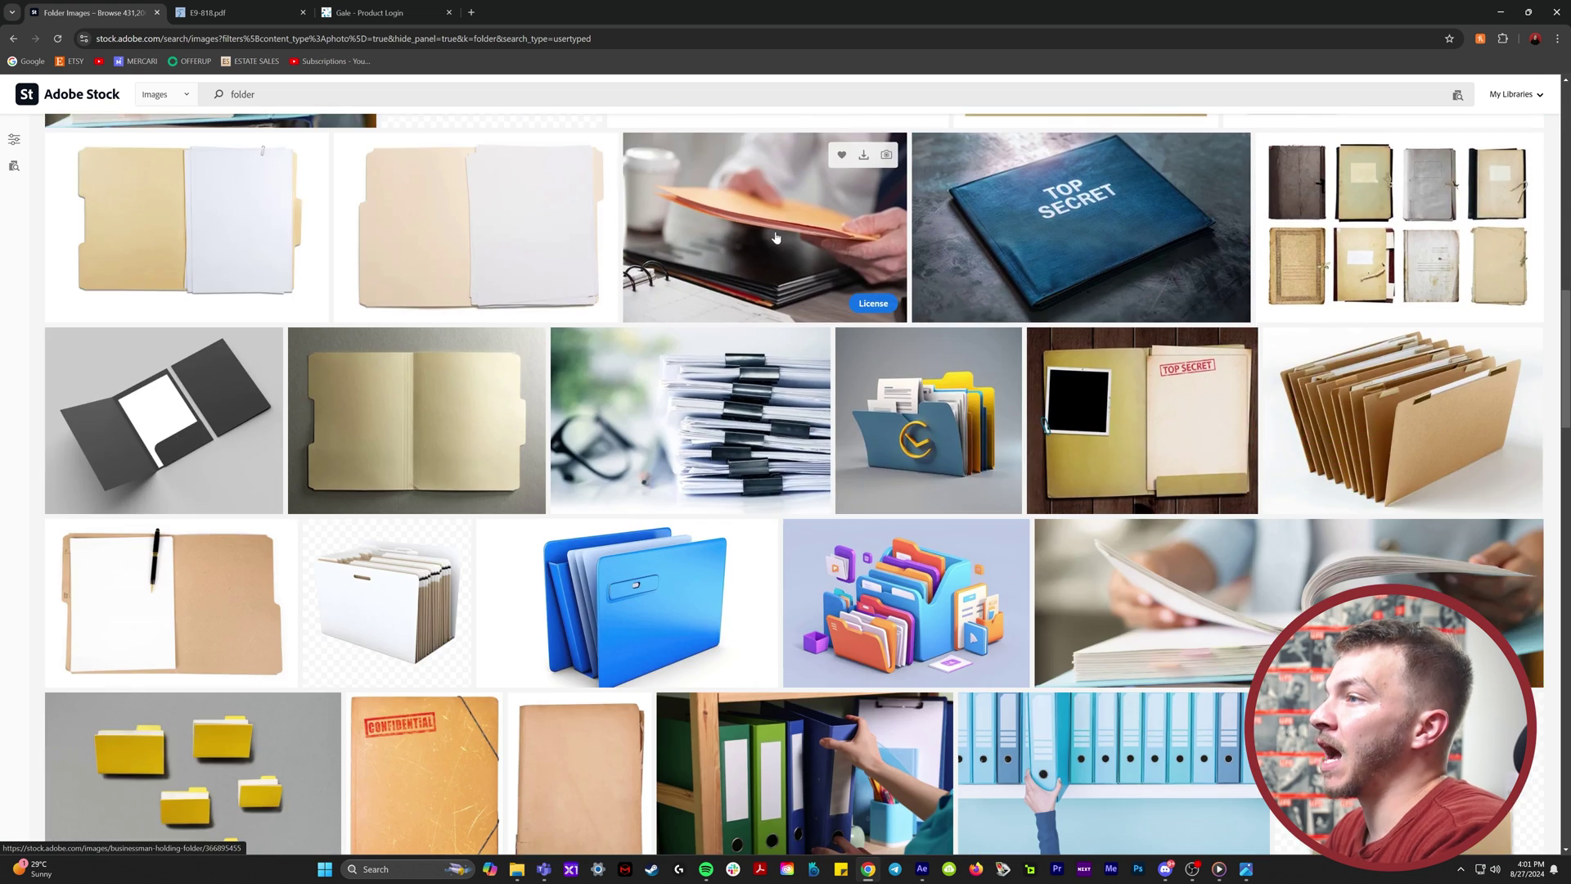
scroll(776, 237, down, 7)
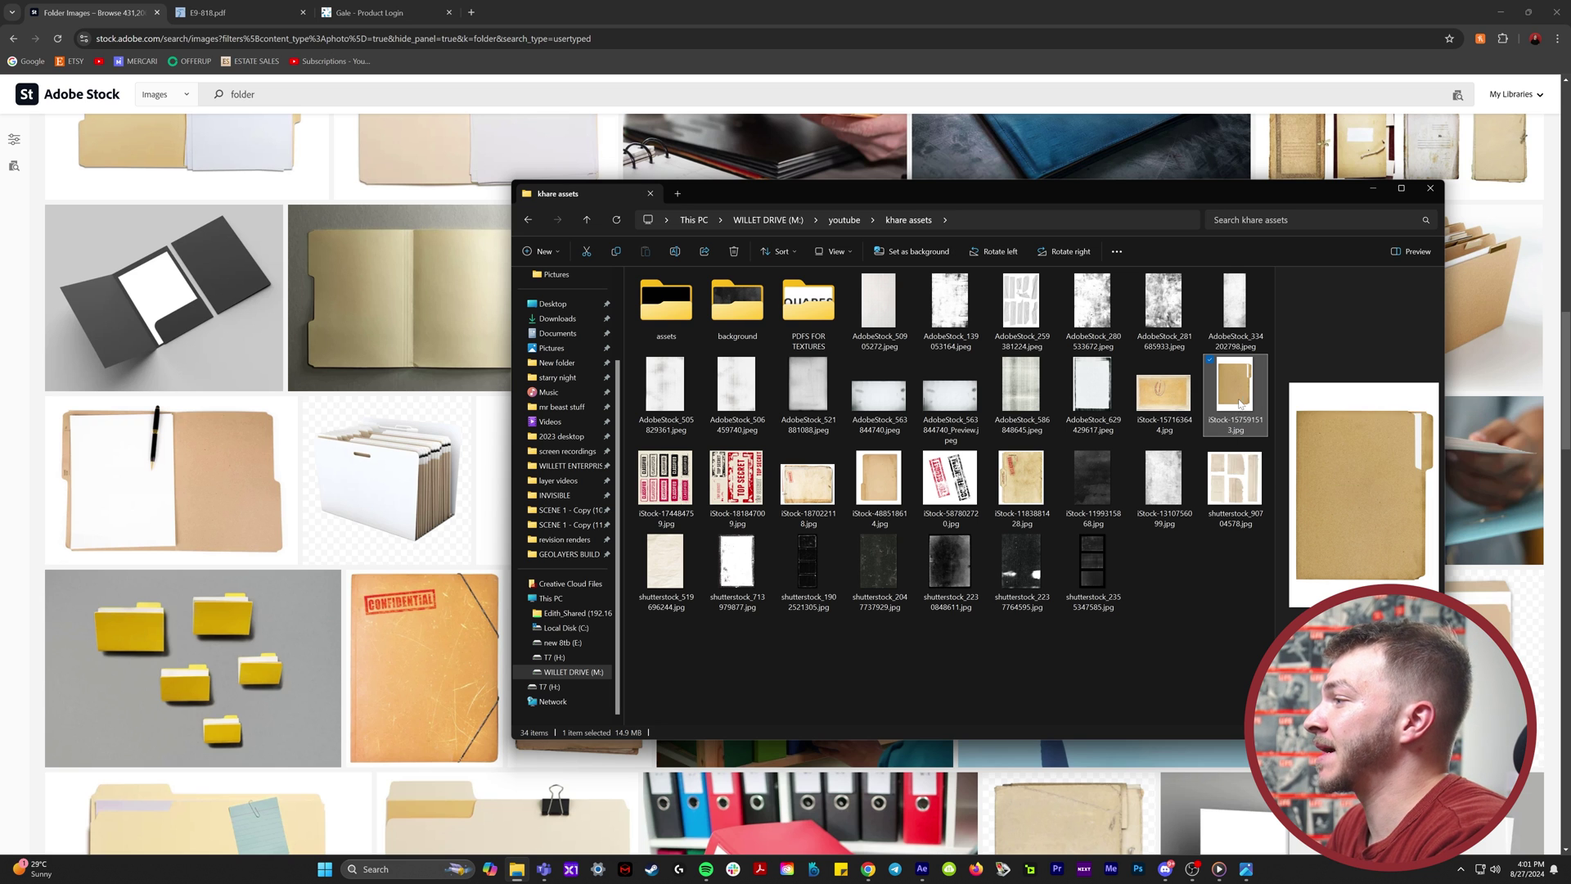
double_click(1237, 412)
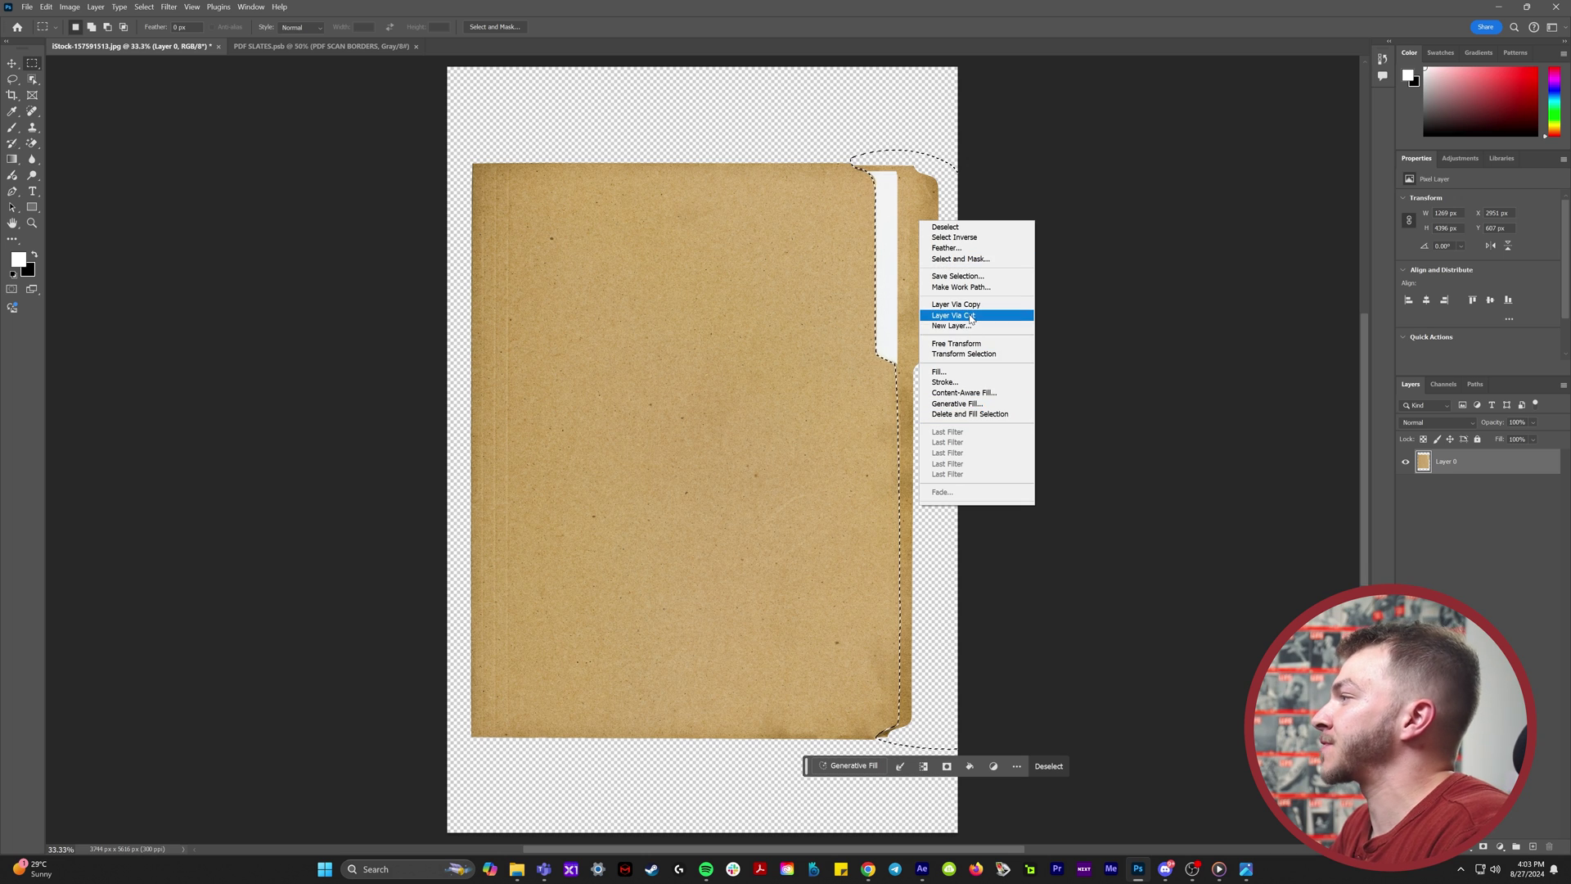
Step: In Photoshop, cut the selected back flap of the folder onto its own layer and hide Layer 0
click(970, 317)
click(1402, 464)
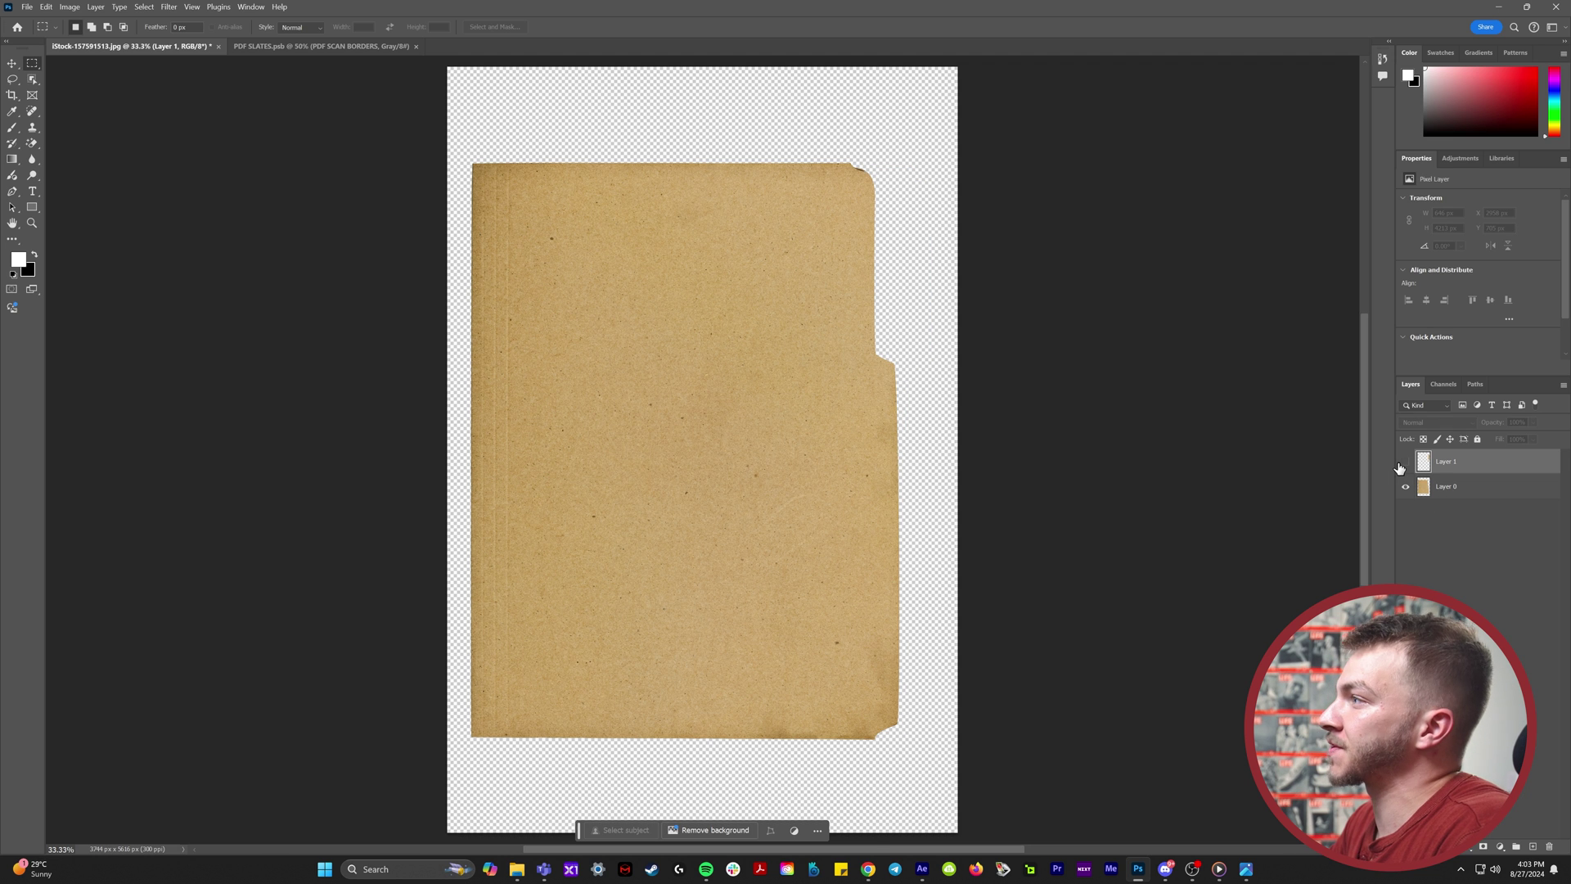
click(1403, 464)
click(1405, 487)
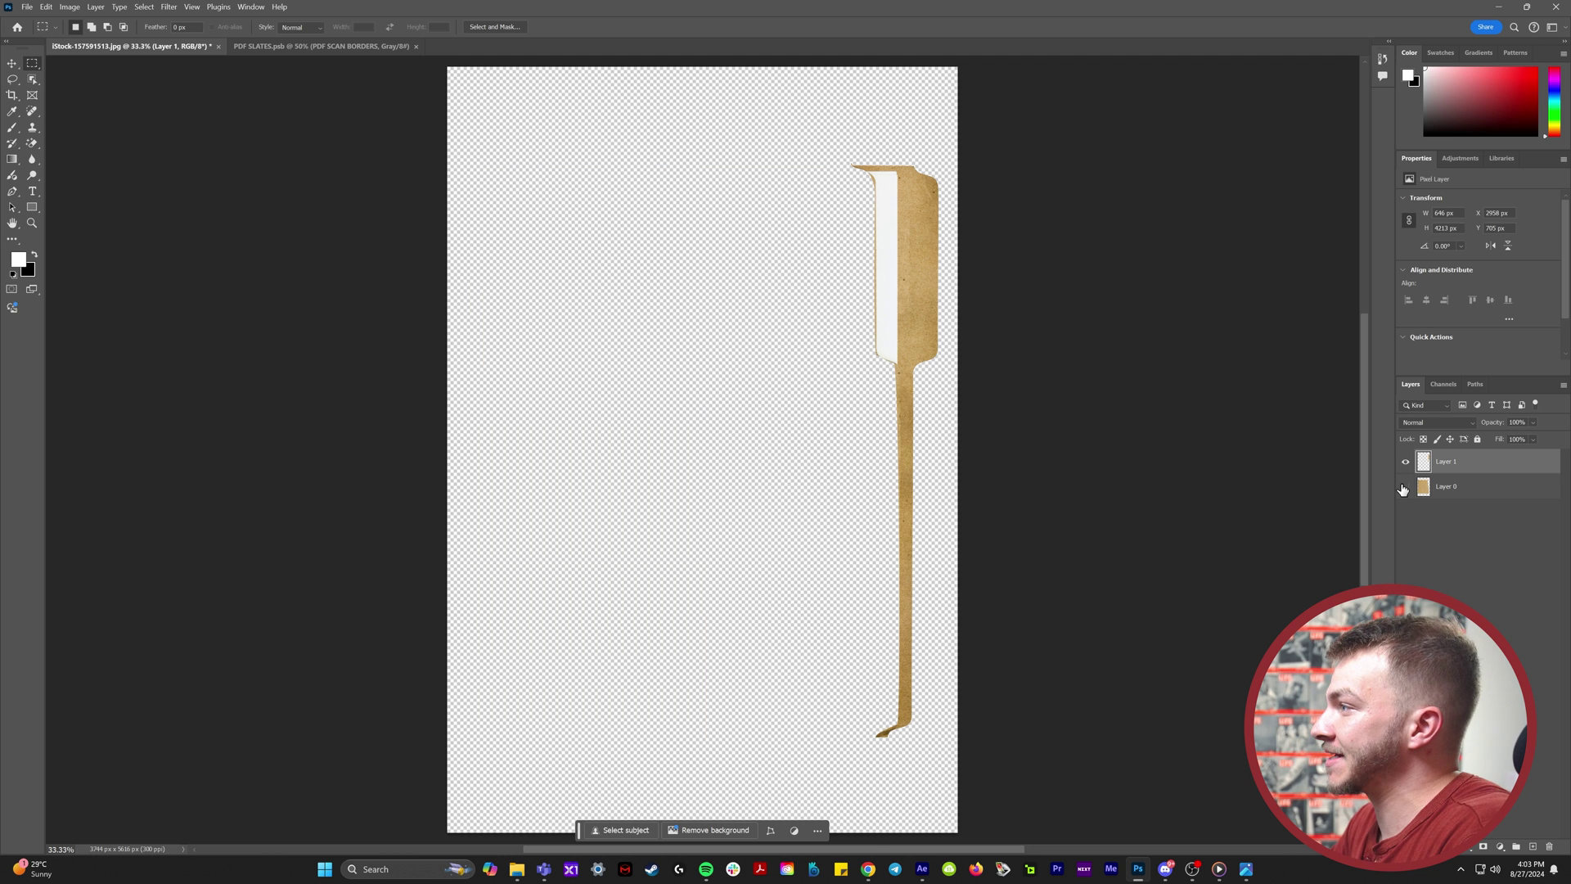
Step: Select a rectangle over the missing area beside the back flap on Layer 1, fill it with folder texture and deselect
drag(902, 166, 525, 737)
right_click(661, 502)
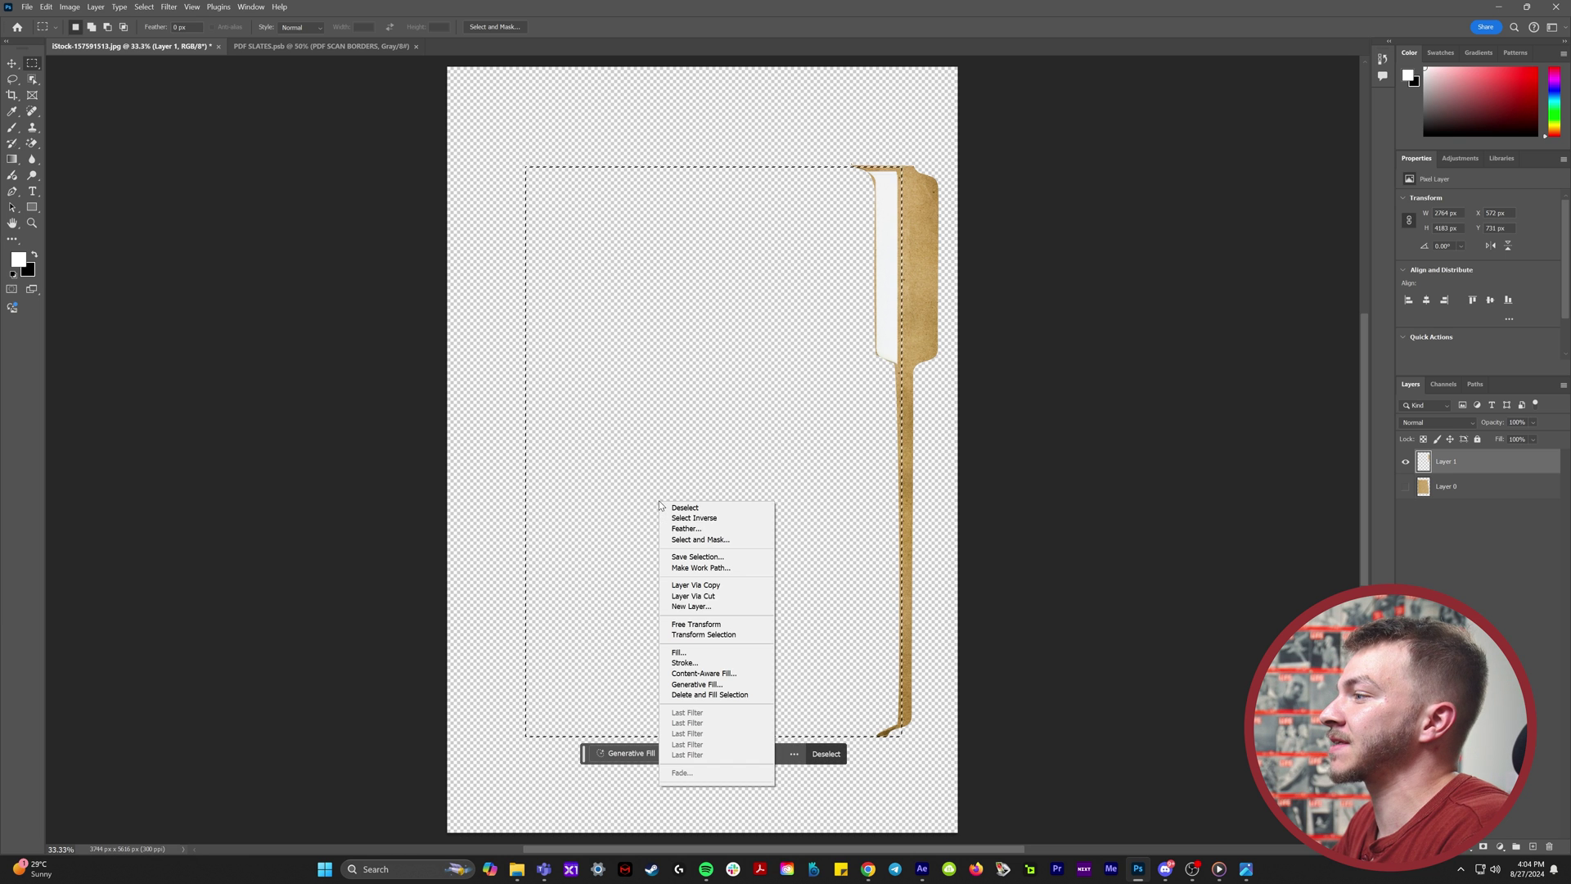
click(693, 654)
key(Return)
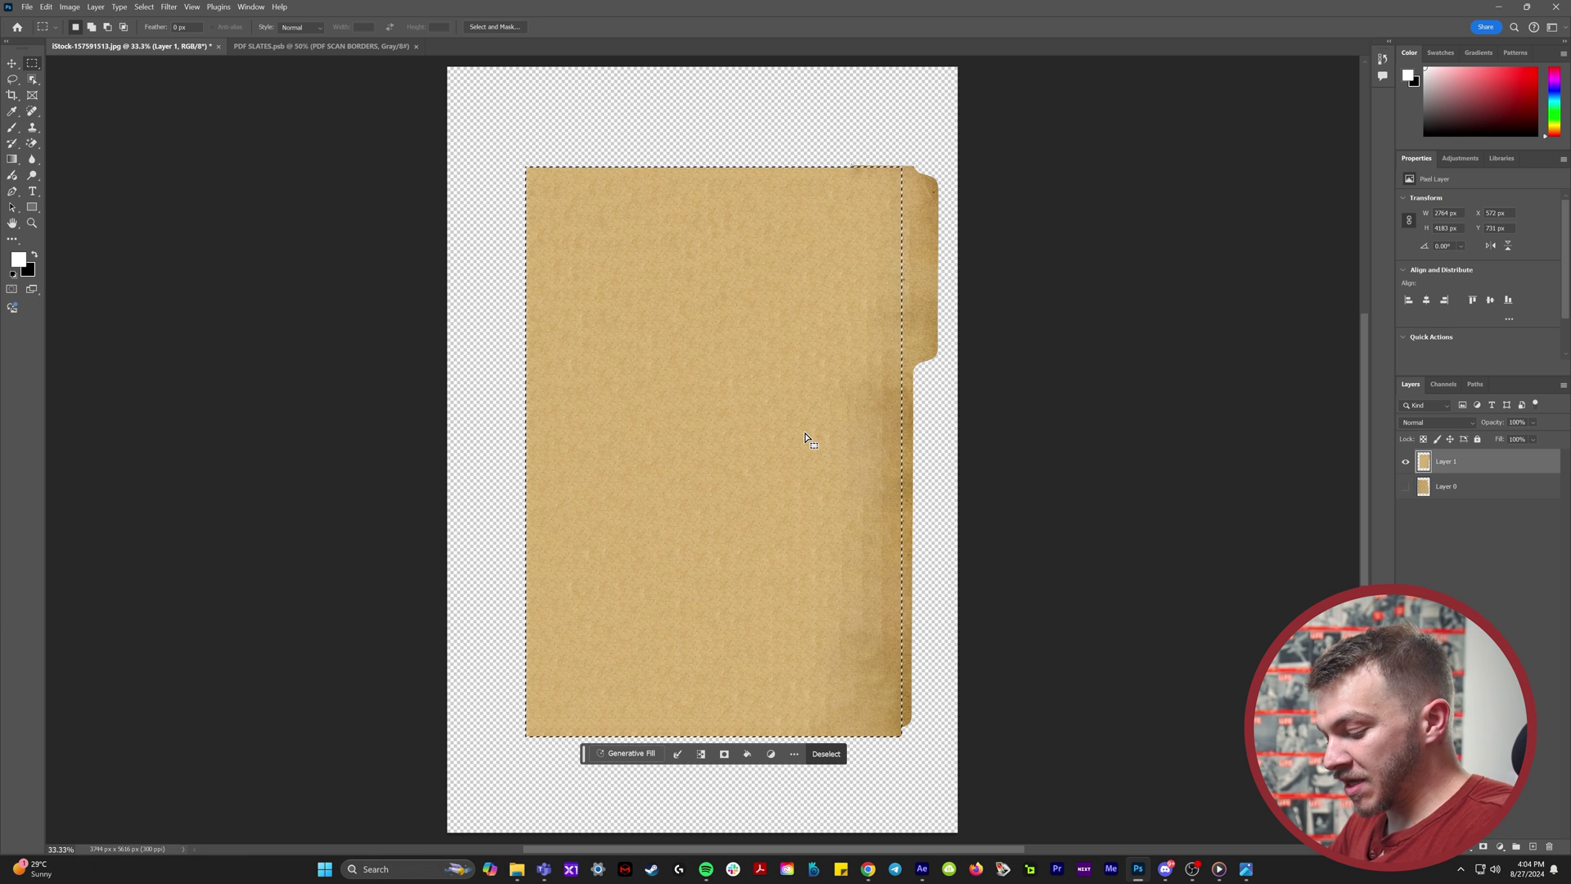
key(ctrl+d)
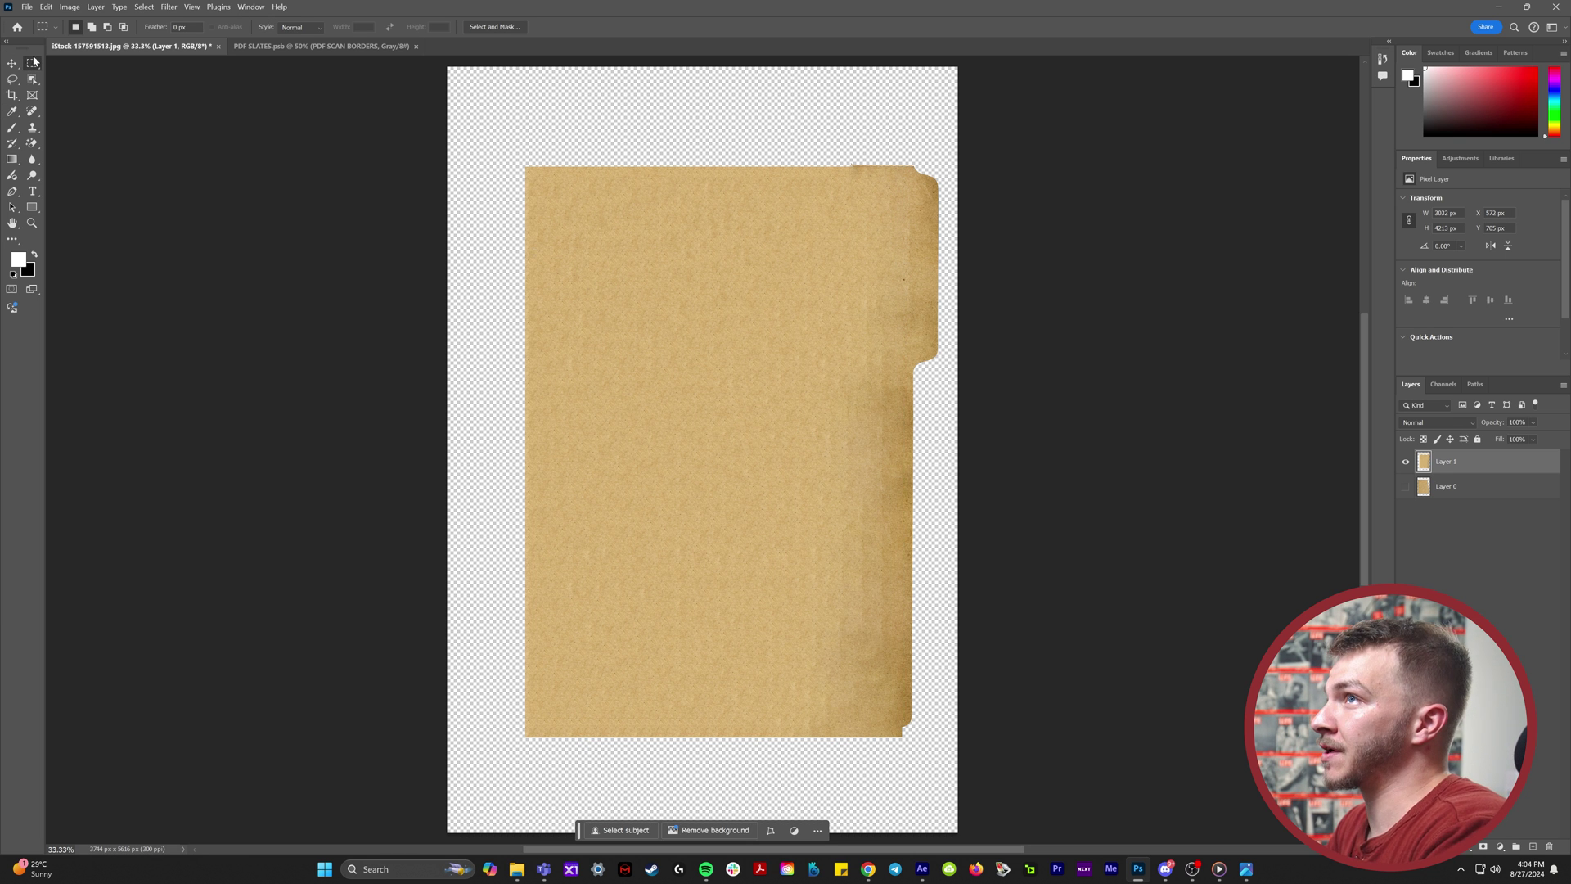
mouse_move(854, 436)
mouse_down()
mouse_move(778, 375)
mouse_move(828, 450)
mouse_up()
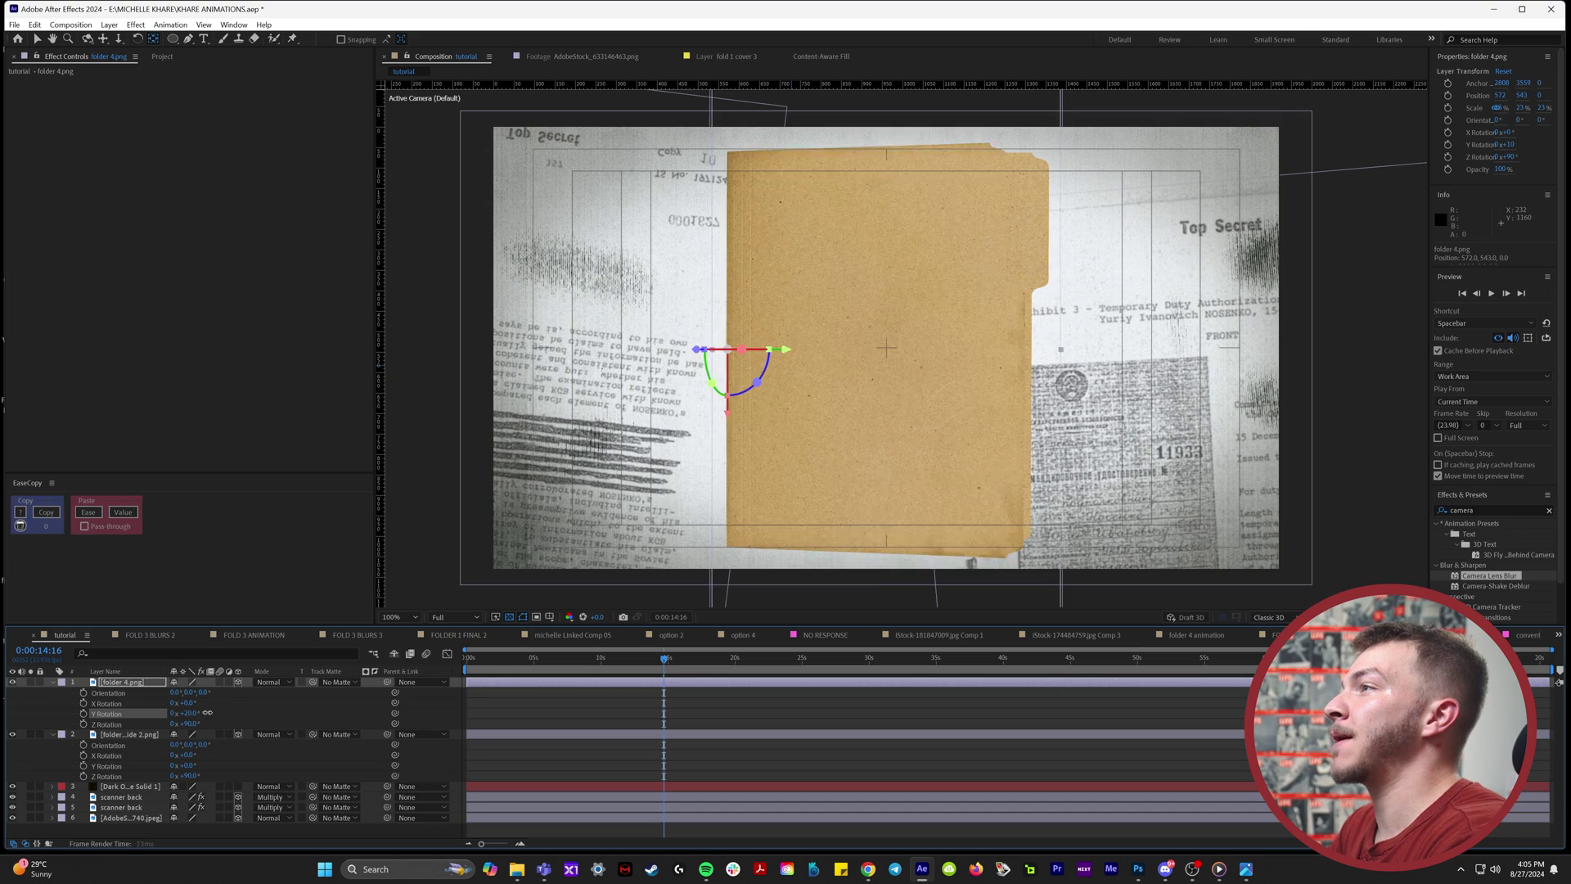
Step: In After Effects, add folder 4.png and folder inside 2.png to the tutorial composition and make them 3D layers
drag(187, 713, 255, 716)
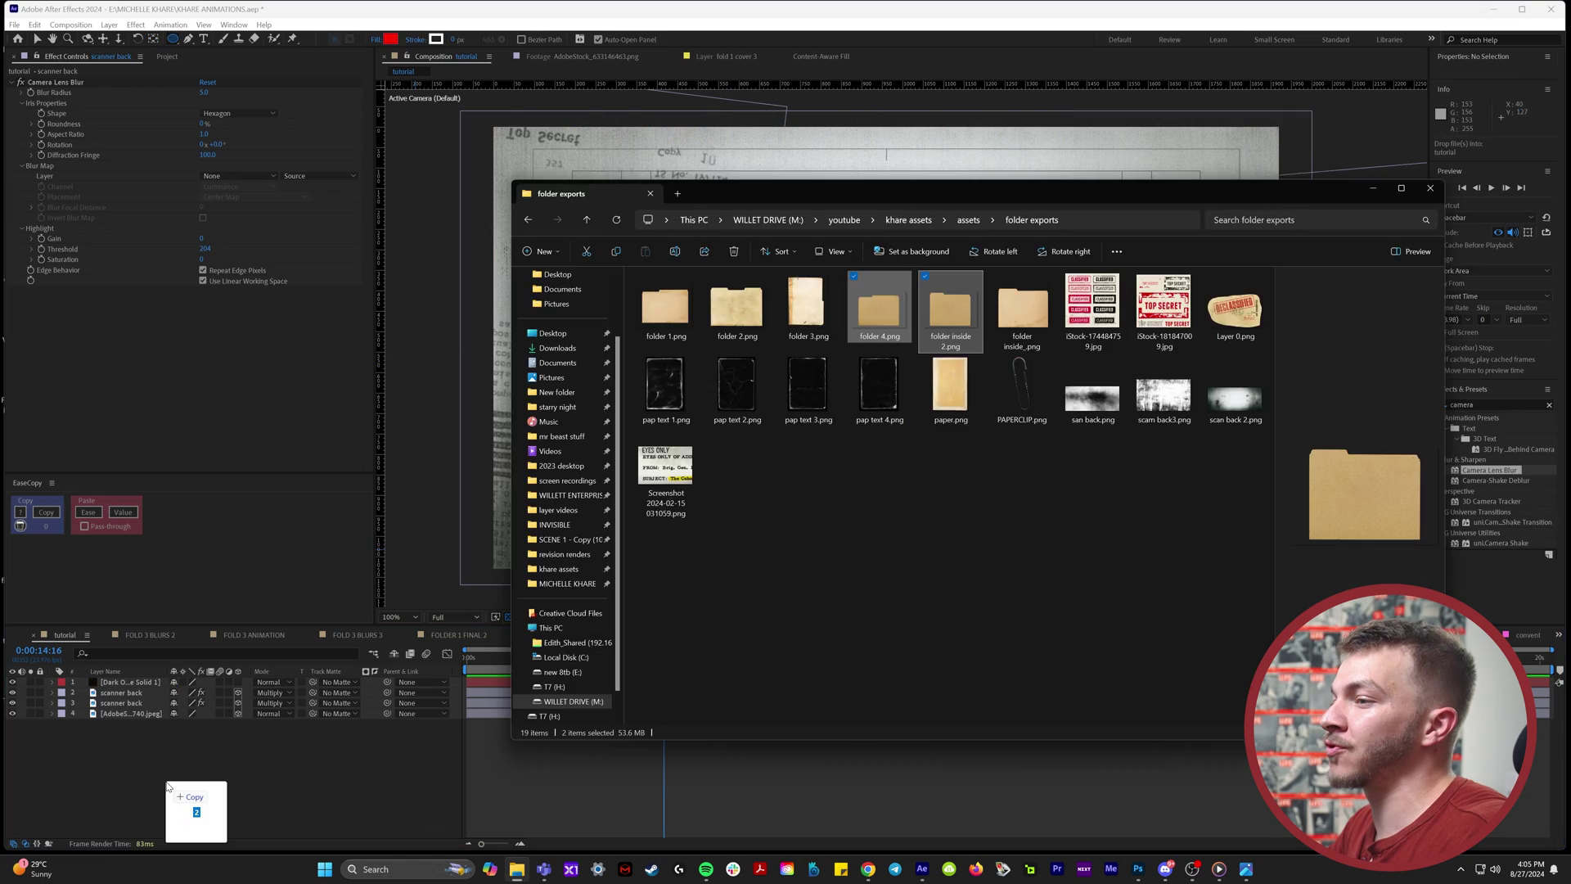
drag(165, 779, 165, 779)
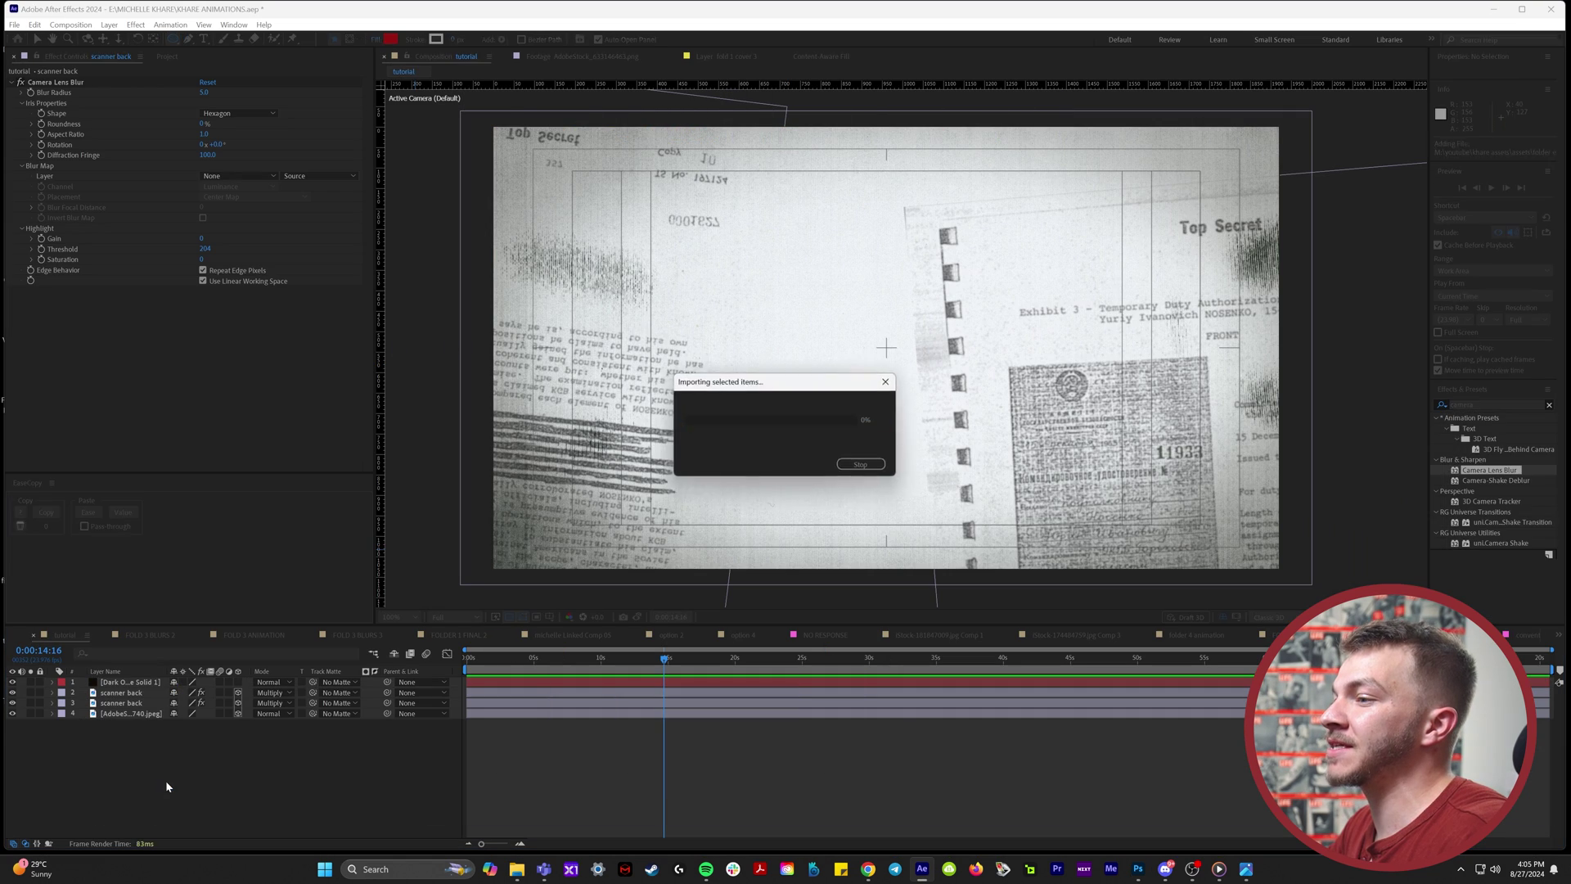
click(238, 683)
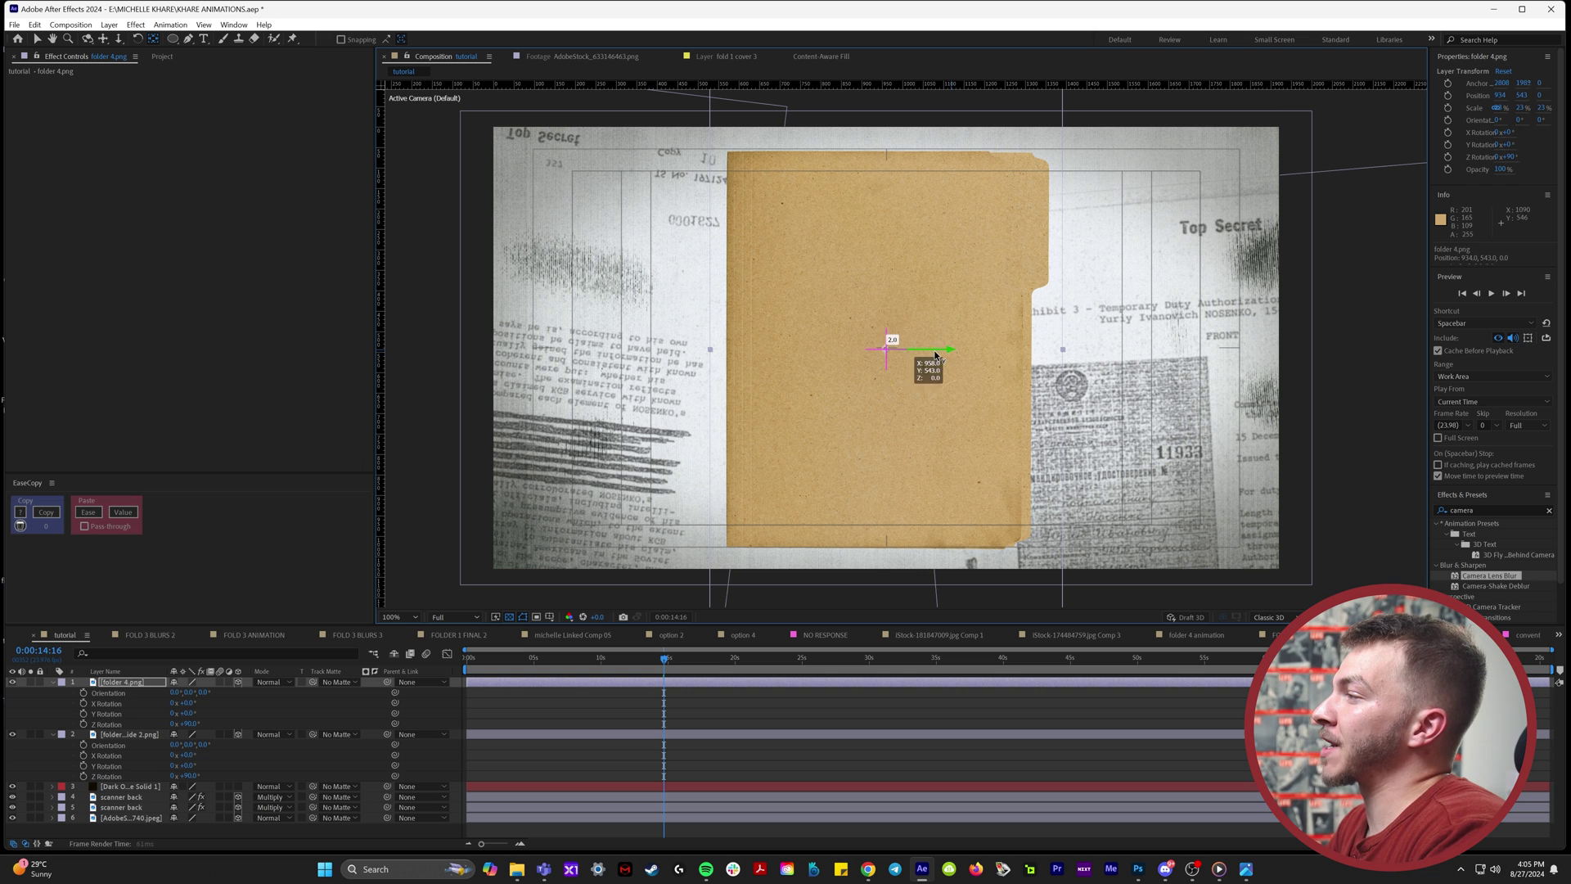
Step: Move the anchor point of folder 4.png to its spine edge, and test a Y Rotation on it and undo the test
drag(936, 354, 792, 370)
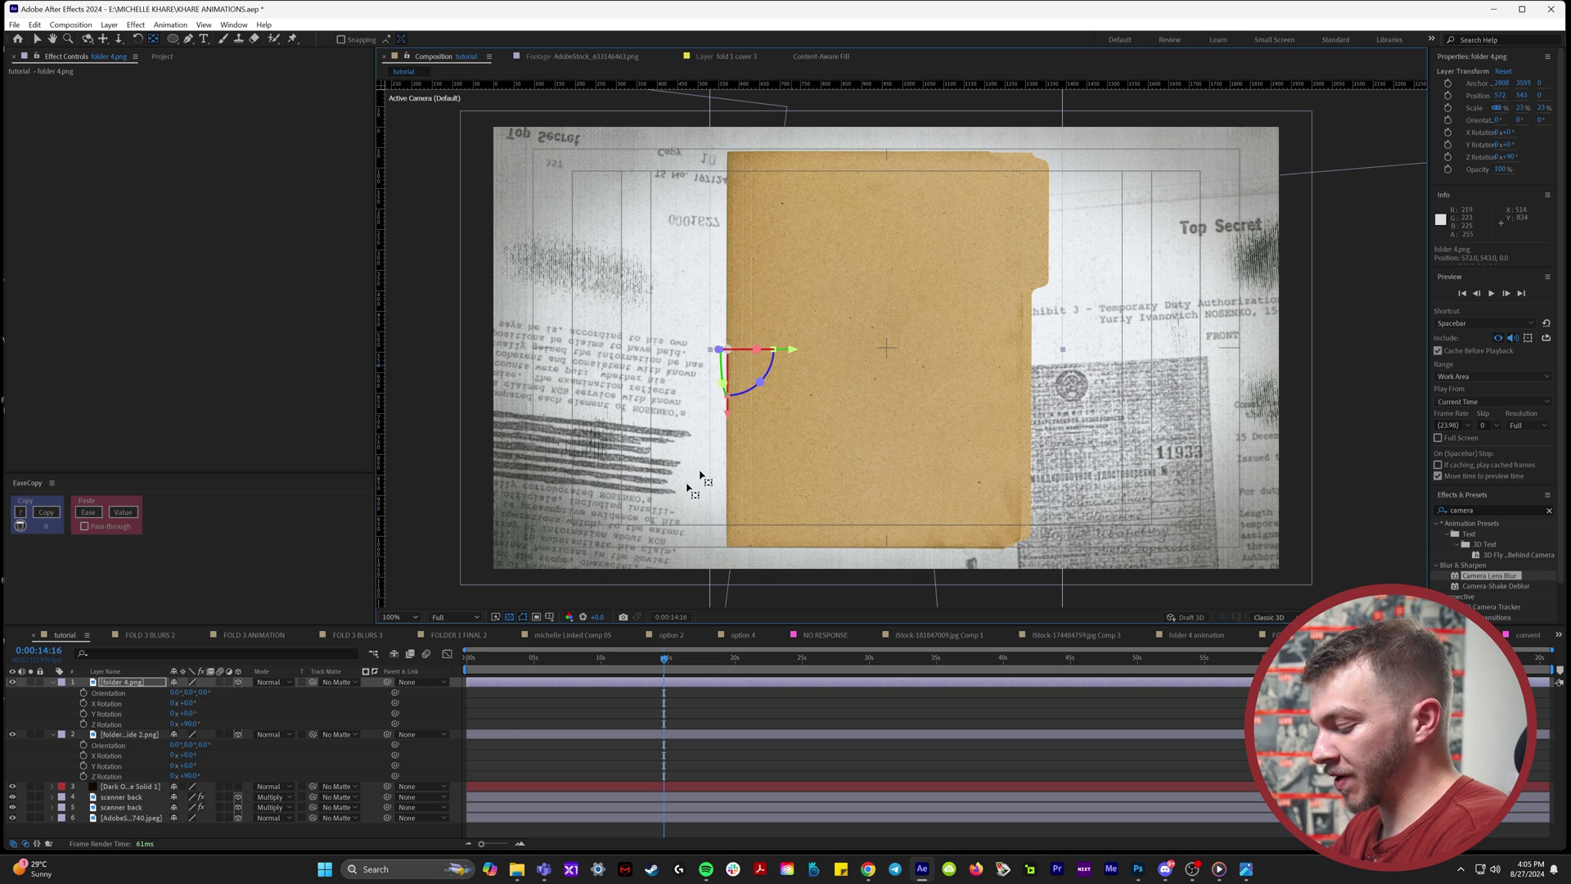
drag(187, 714, 223, 716)
key(ctrl+z)
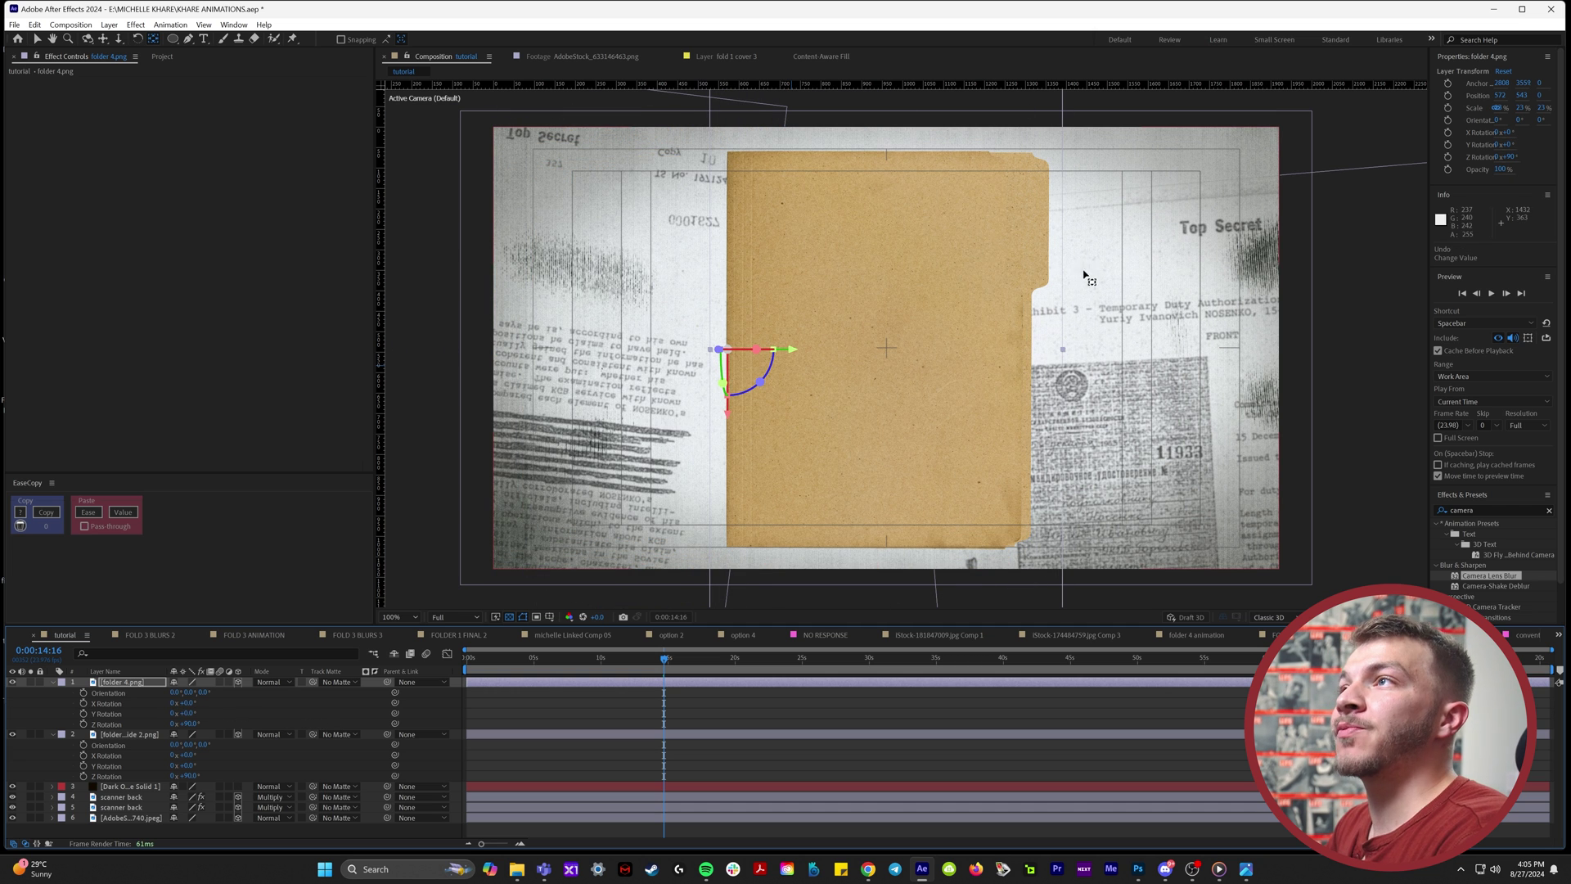
Step: Add a one-node camera with the 24mm preset to the composition
click(110, 24)
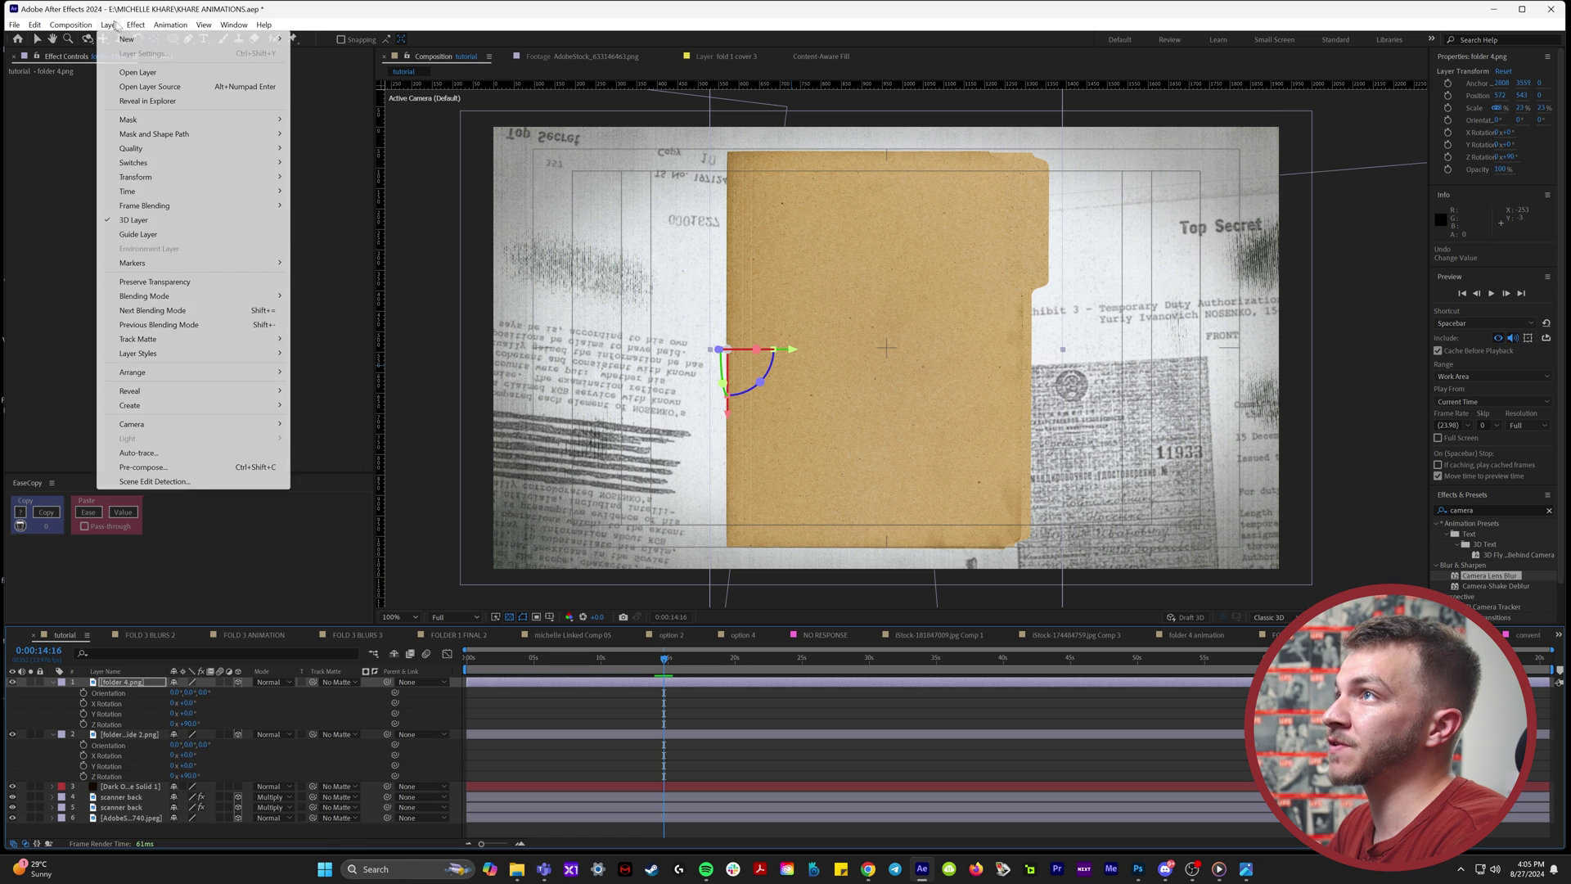
mouse_move(245, 39)
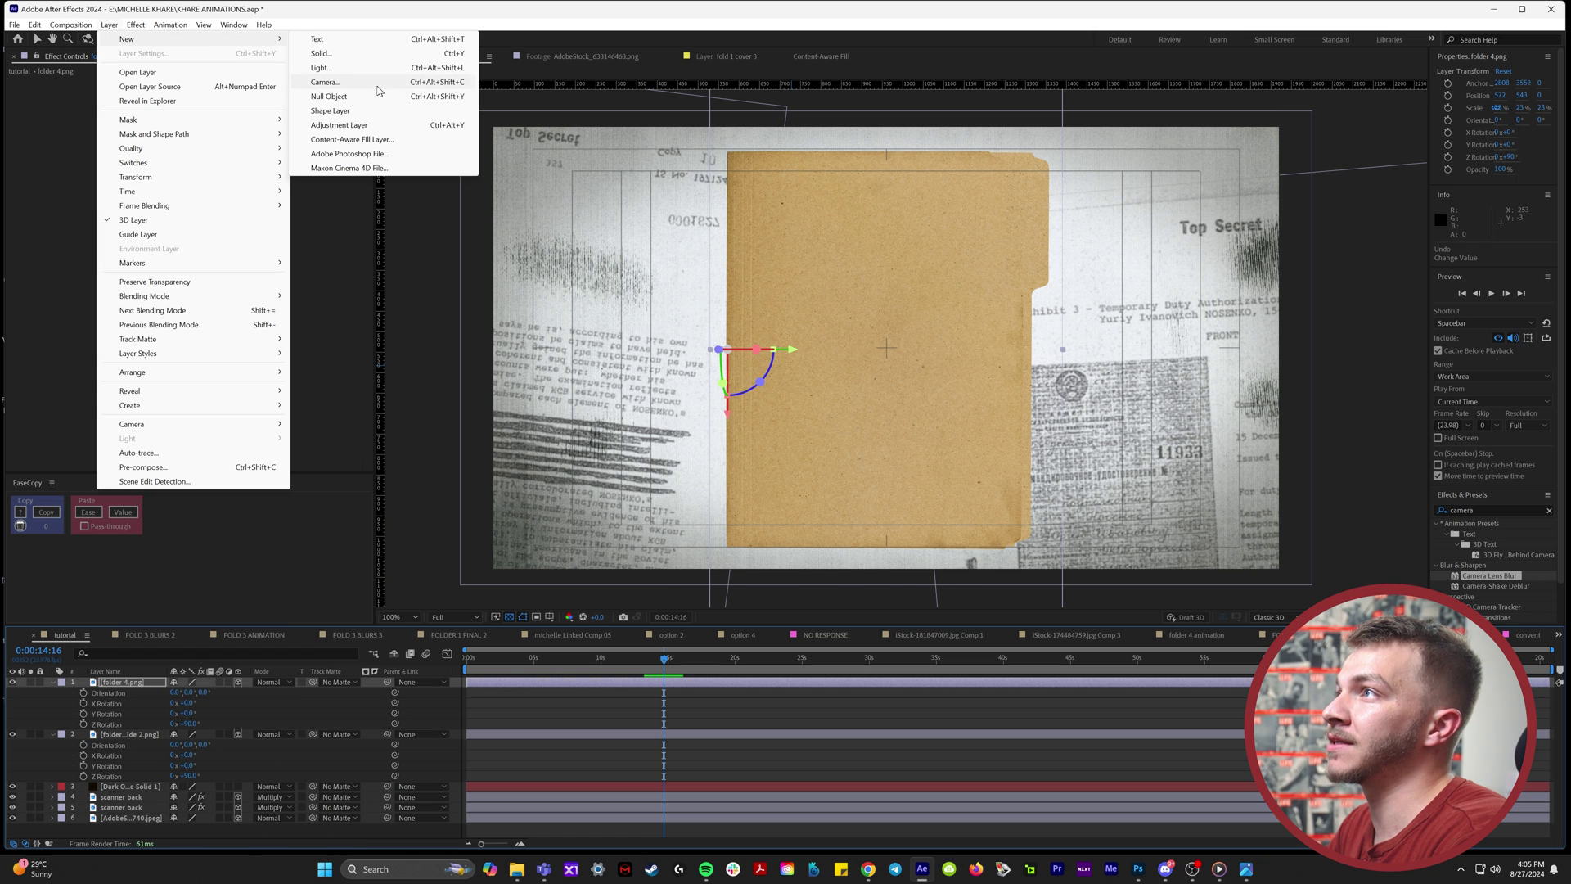
click(321, 82)
click(862, 338)
click(865, 399)
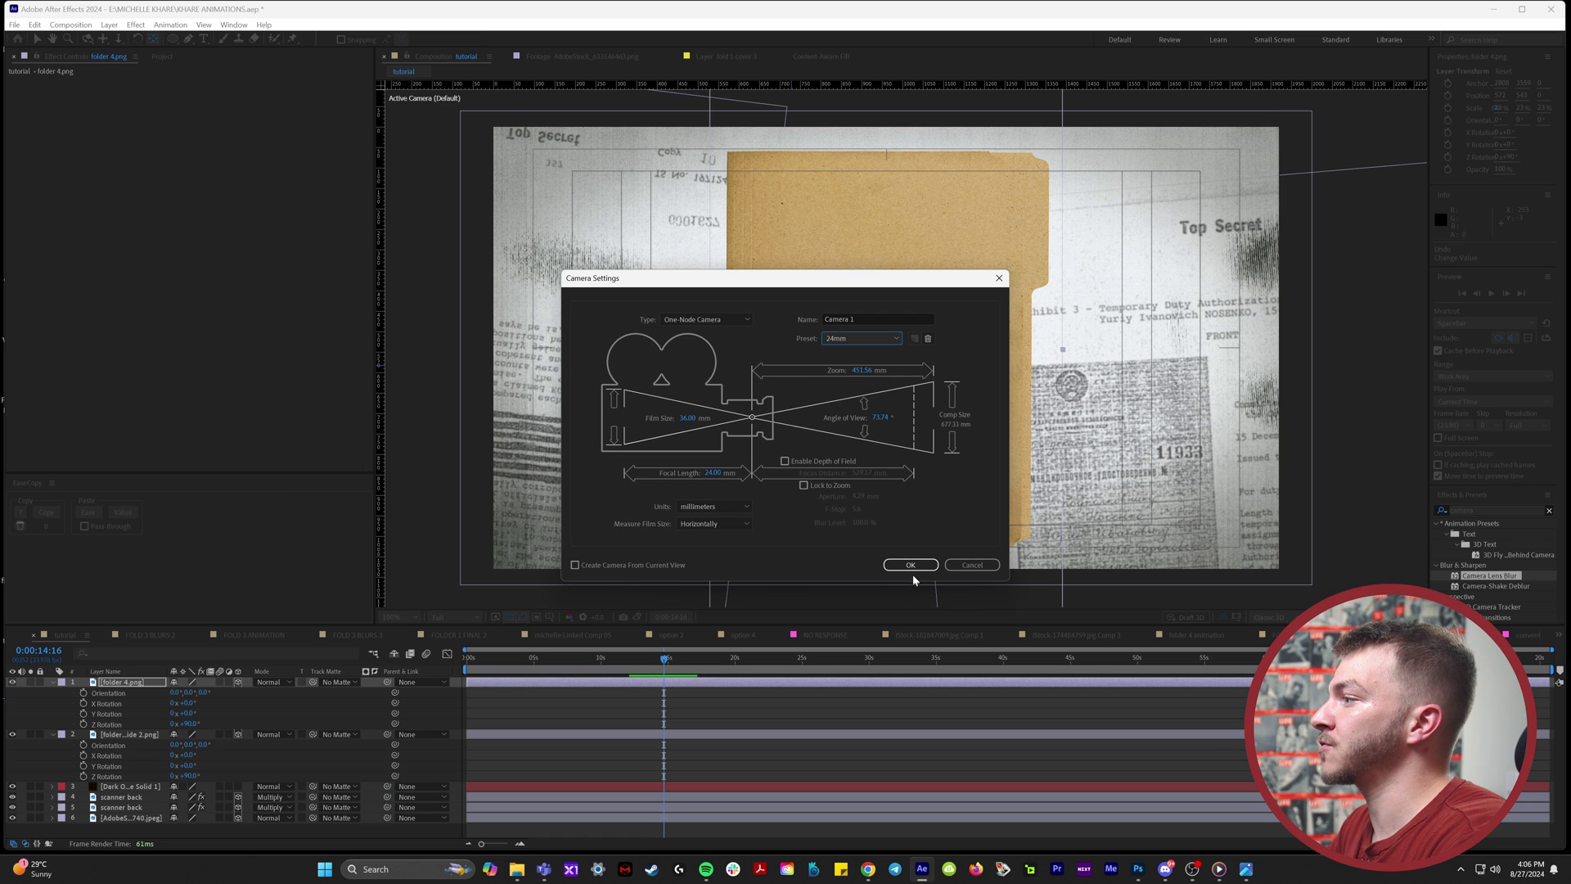
click(910, 565)
Step: Show the Active Camera and Top views side by side, and try moving Camera 1 closer to the layers in the Top view
key(ctrl+alt+shift+n)
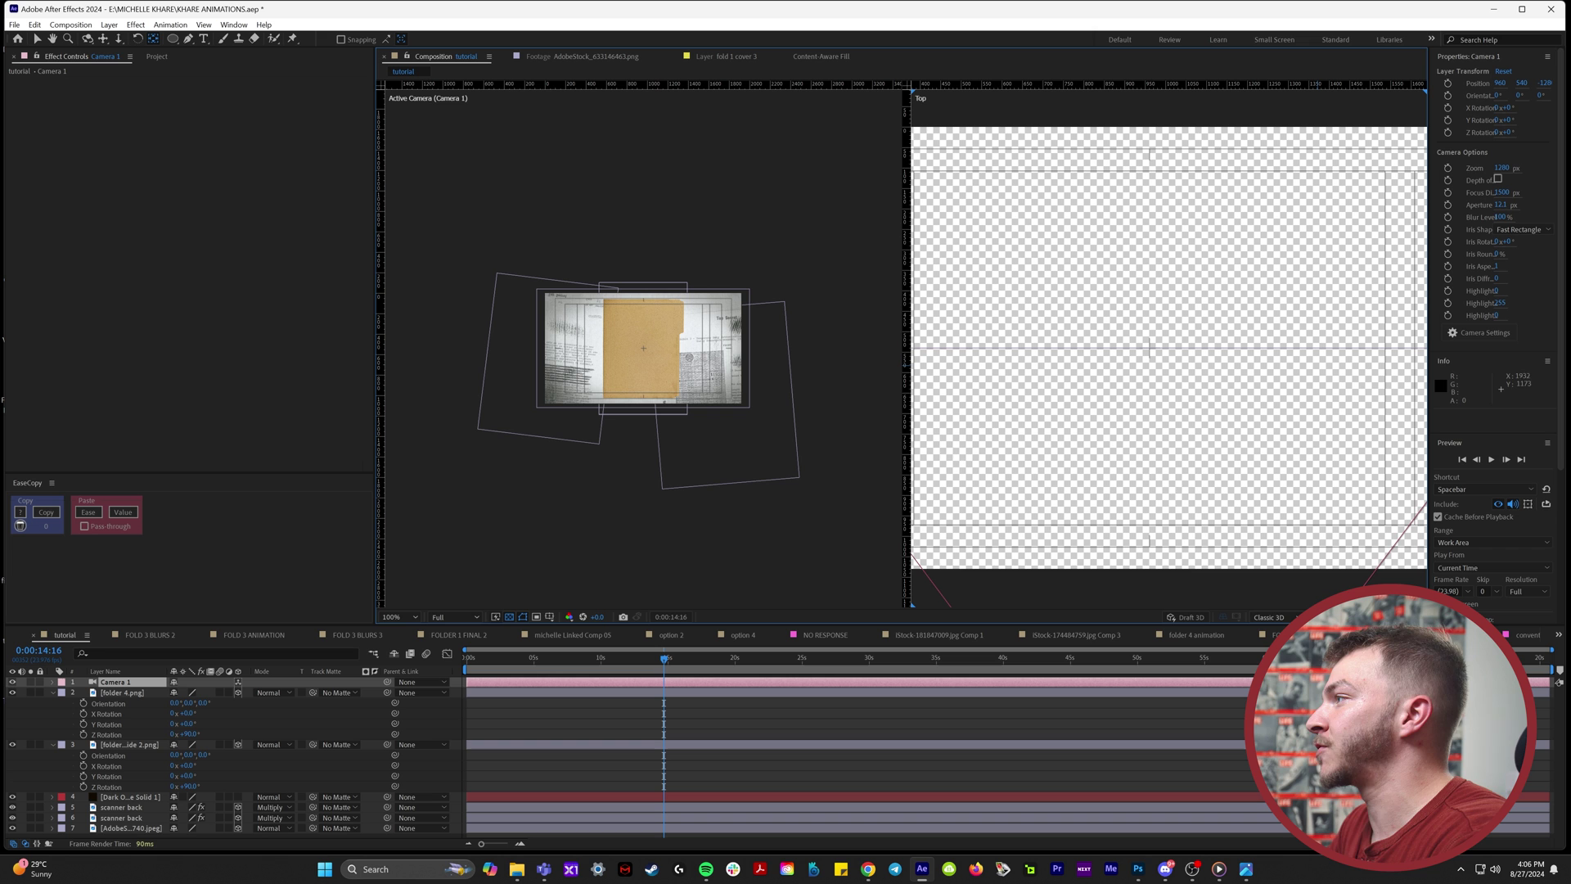
scroll(1042, 427, down, 3)
key(v)
click(1164, 484)
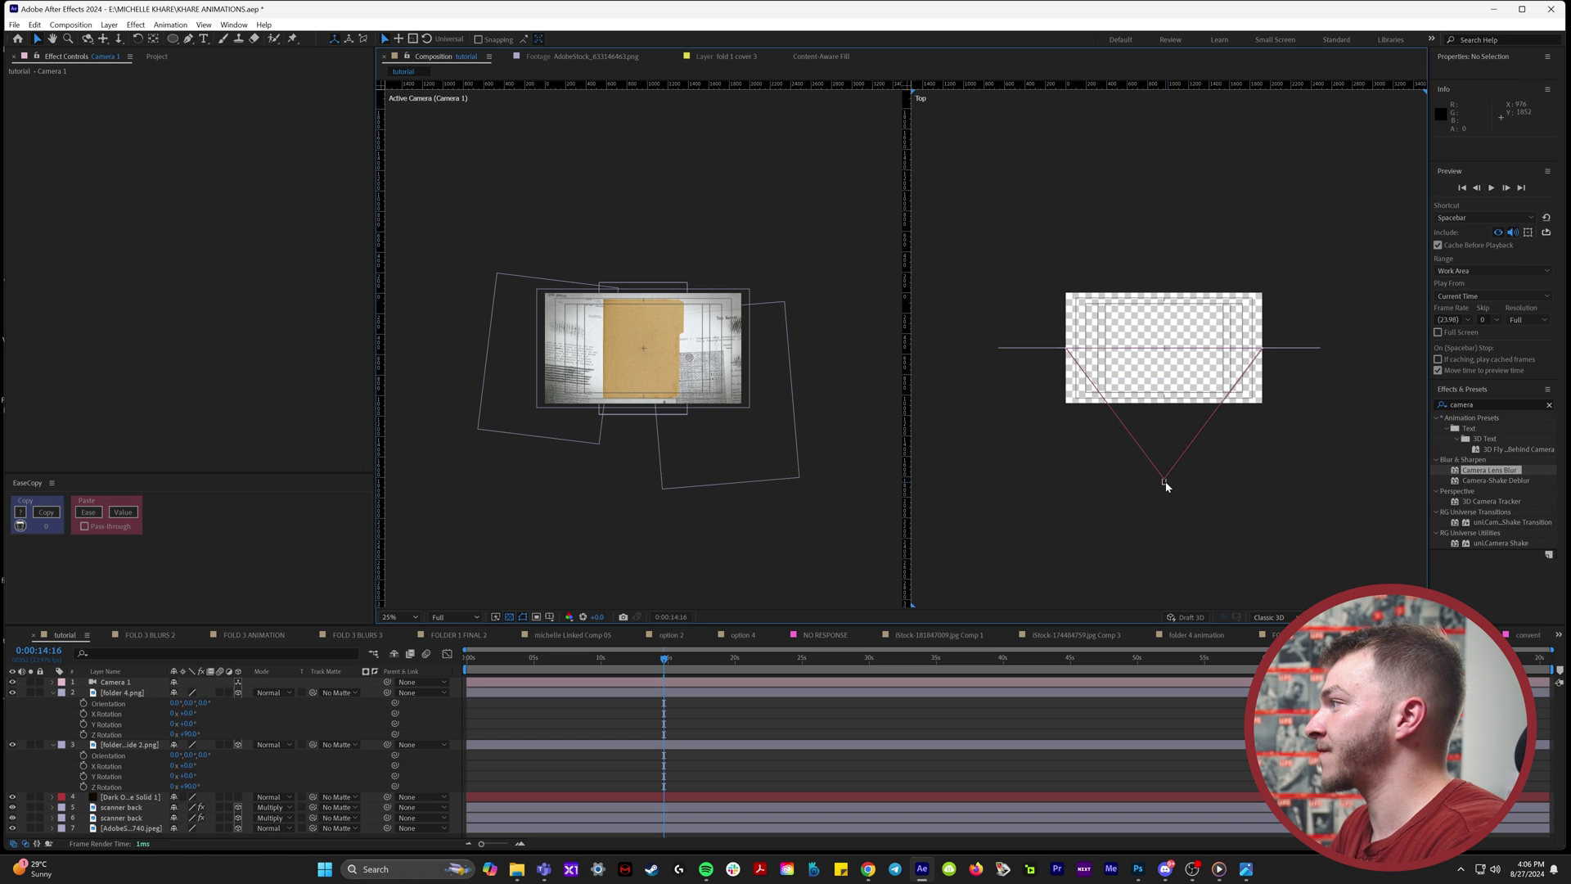
click(1164, 479)
mouse_move(1165, 434)
mouse_down()
mouse_move(1175, 443)
mouse_move(1175, 378)
mouse_move(1162, 425)
mouse_up()
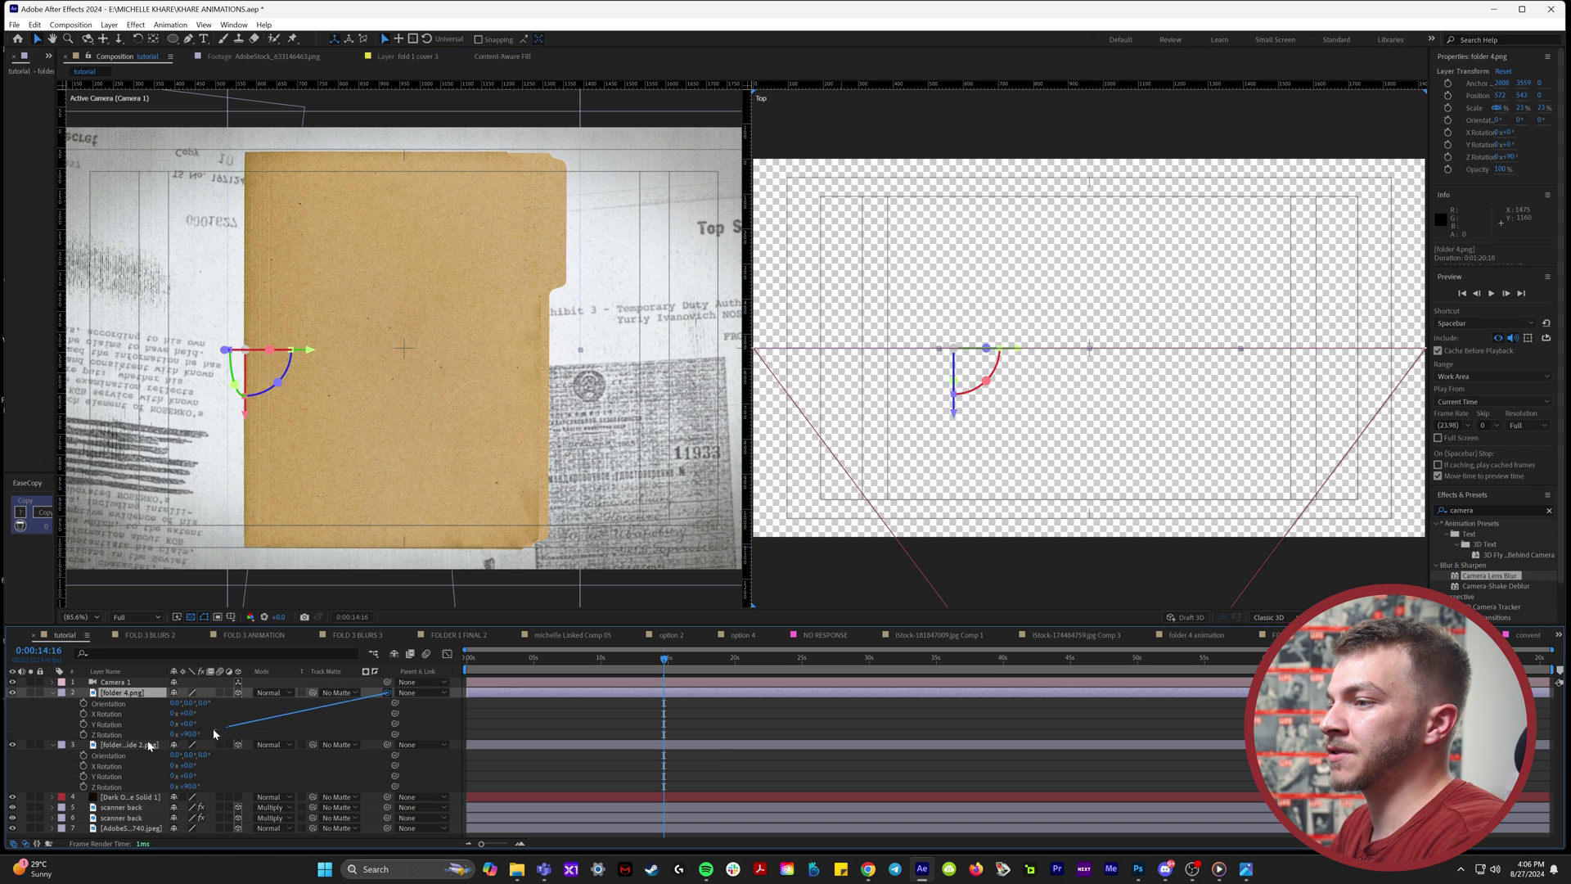
Step: Parent folder 4.png to folder inside 2.png, move the parent layer towards the camera and scale it down to 12%
drag(215, 734, 131, 745)
click(131, 745)
scroll(1255, 412, down, 3)
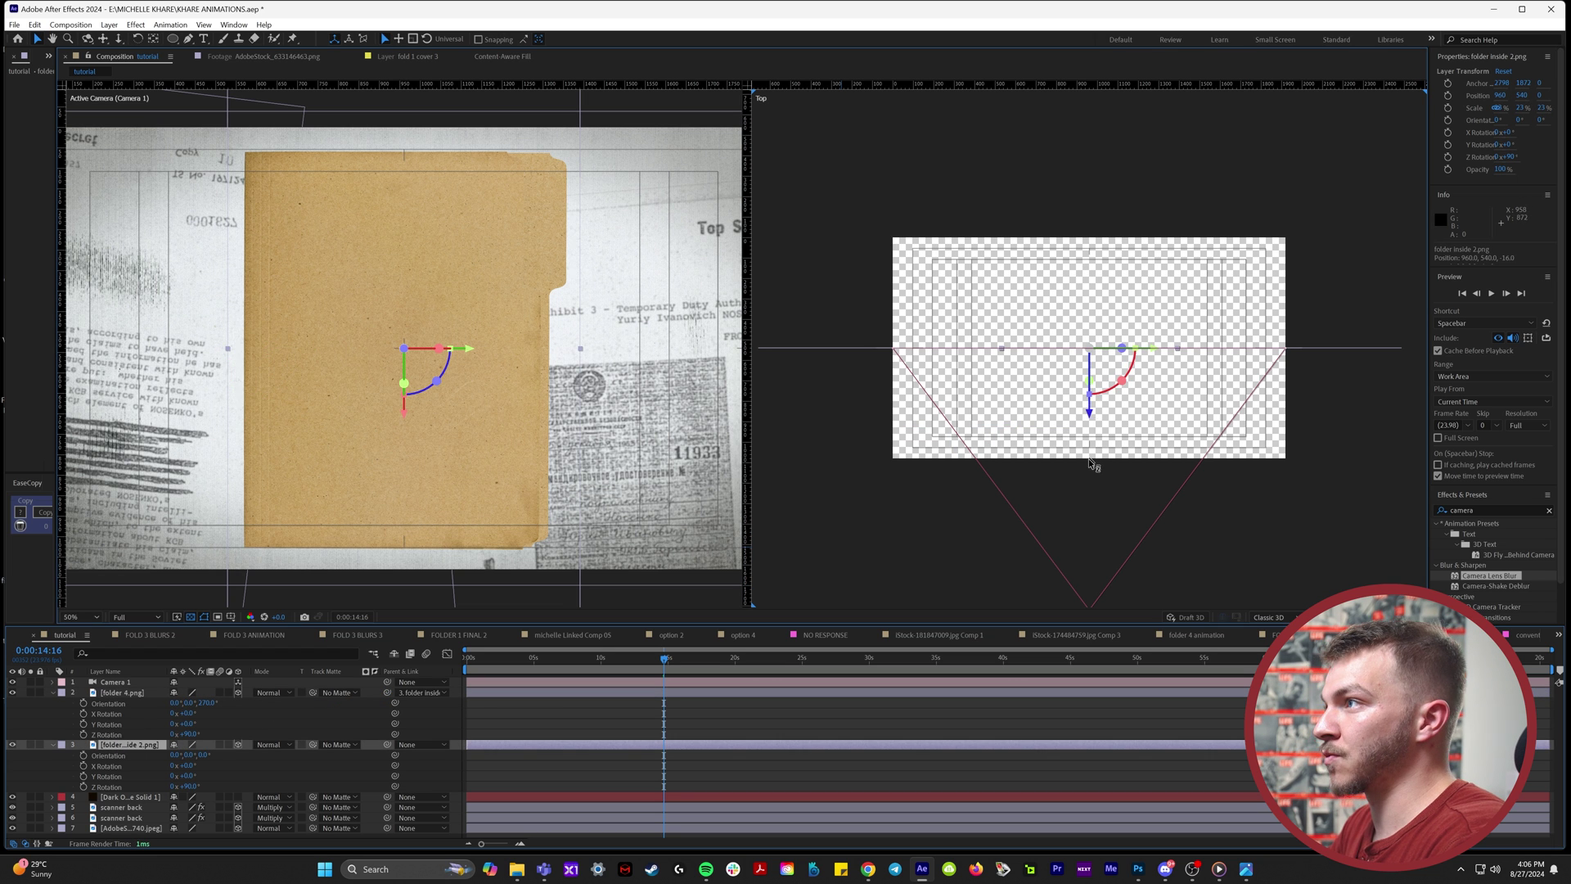
drag(1089, 416, 1089, 430)
key(s)
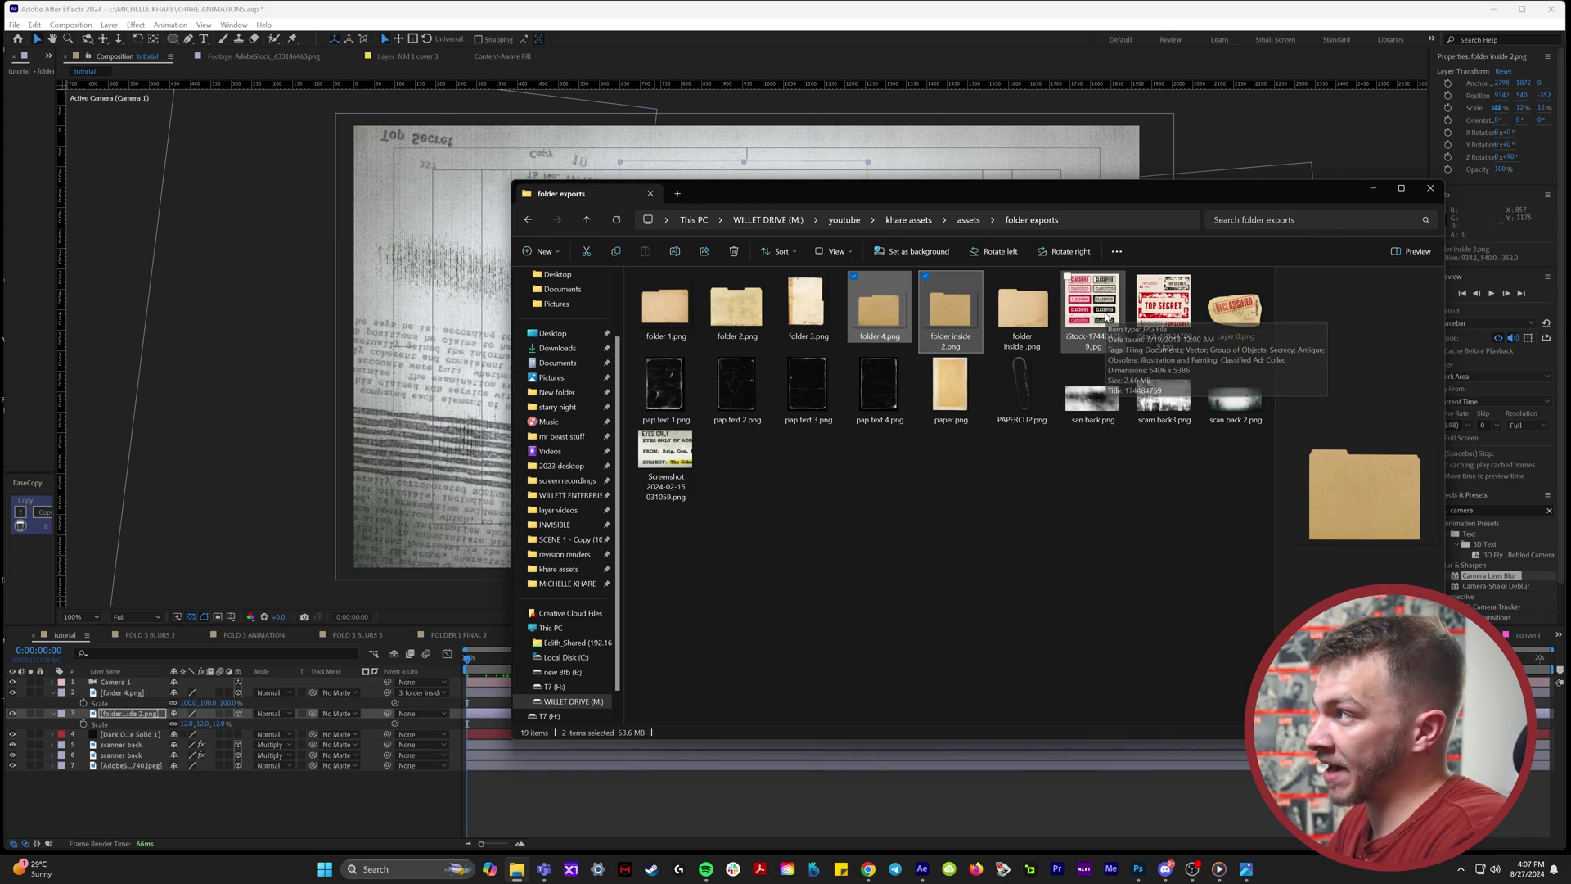
Step: Preview the CLASSIFIED and TOP SECRET stamp images in the folder exports folder
double_click(1093, 303)
key(Left)
key(Left)
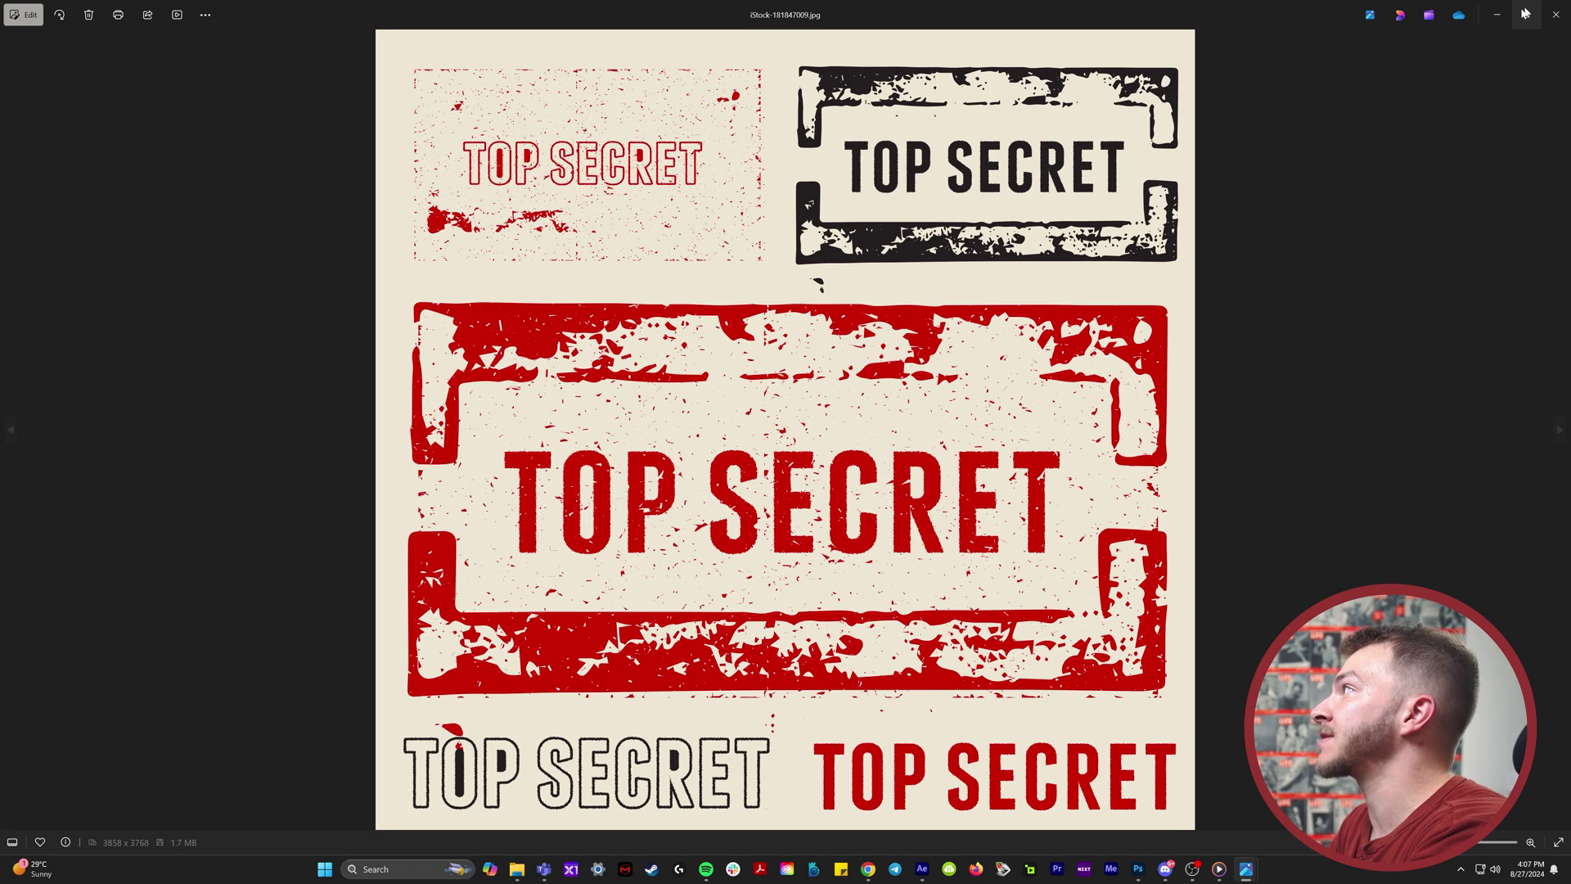
key(Left)
click(1494, 16)
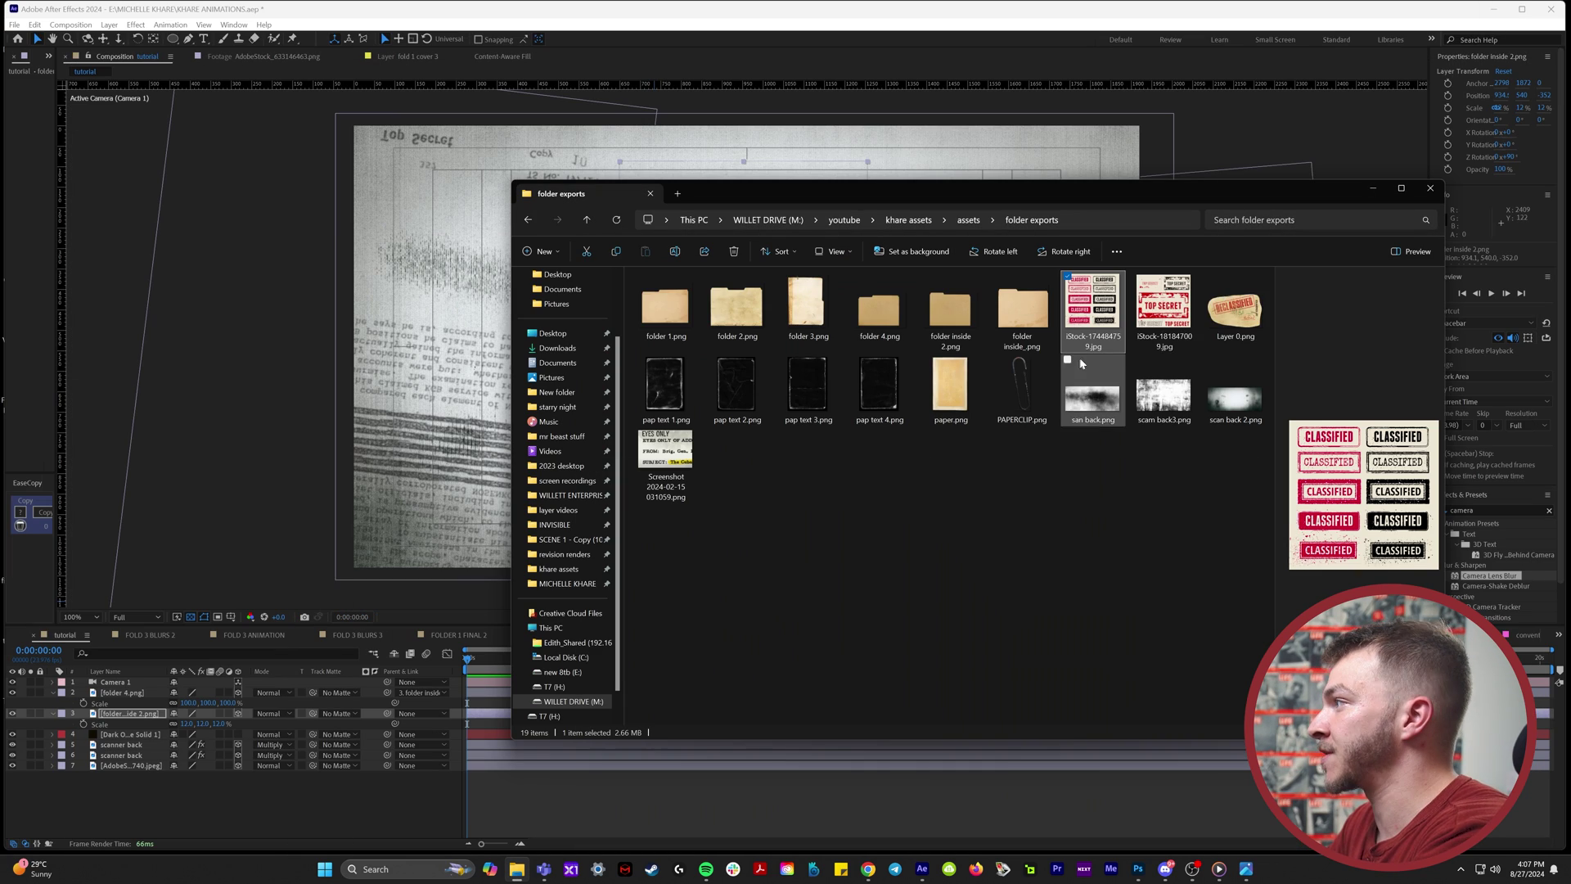
Step: Scale the TOP SECRET stamp image down to 14% and apply the Extract effect to it
drag(211, 694, 144, 699)
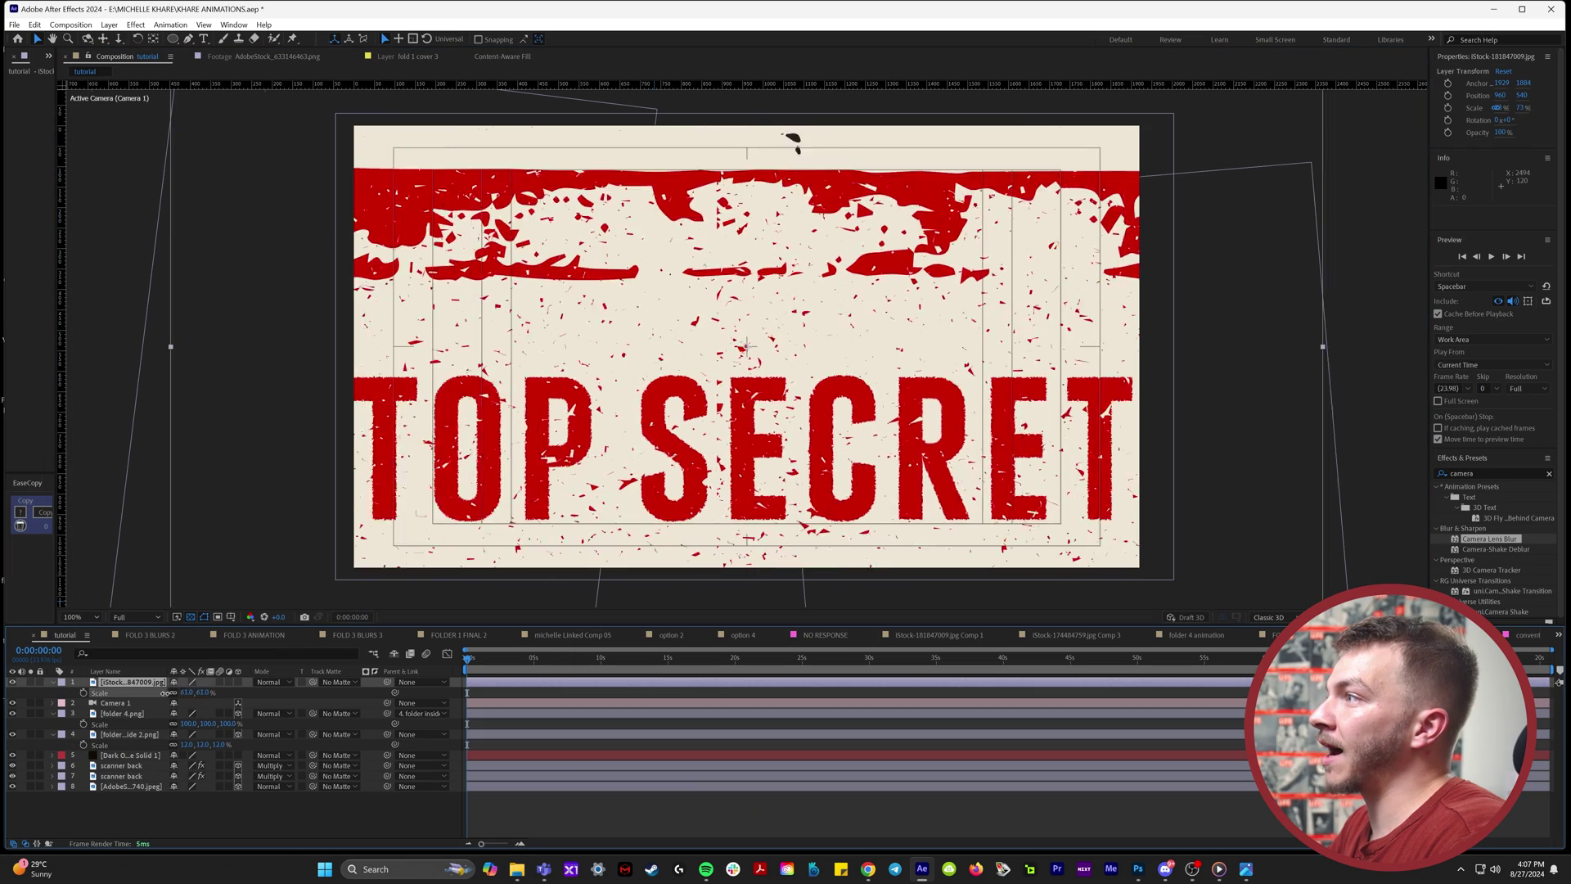
scroll(421, 504, up, 1)
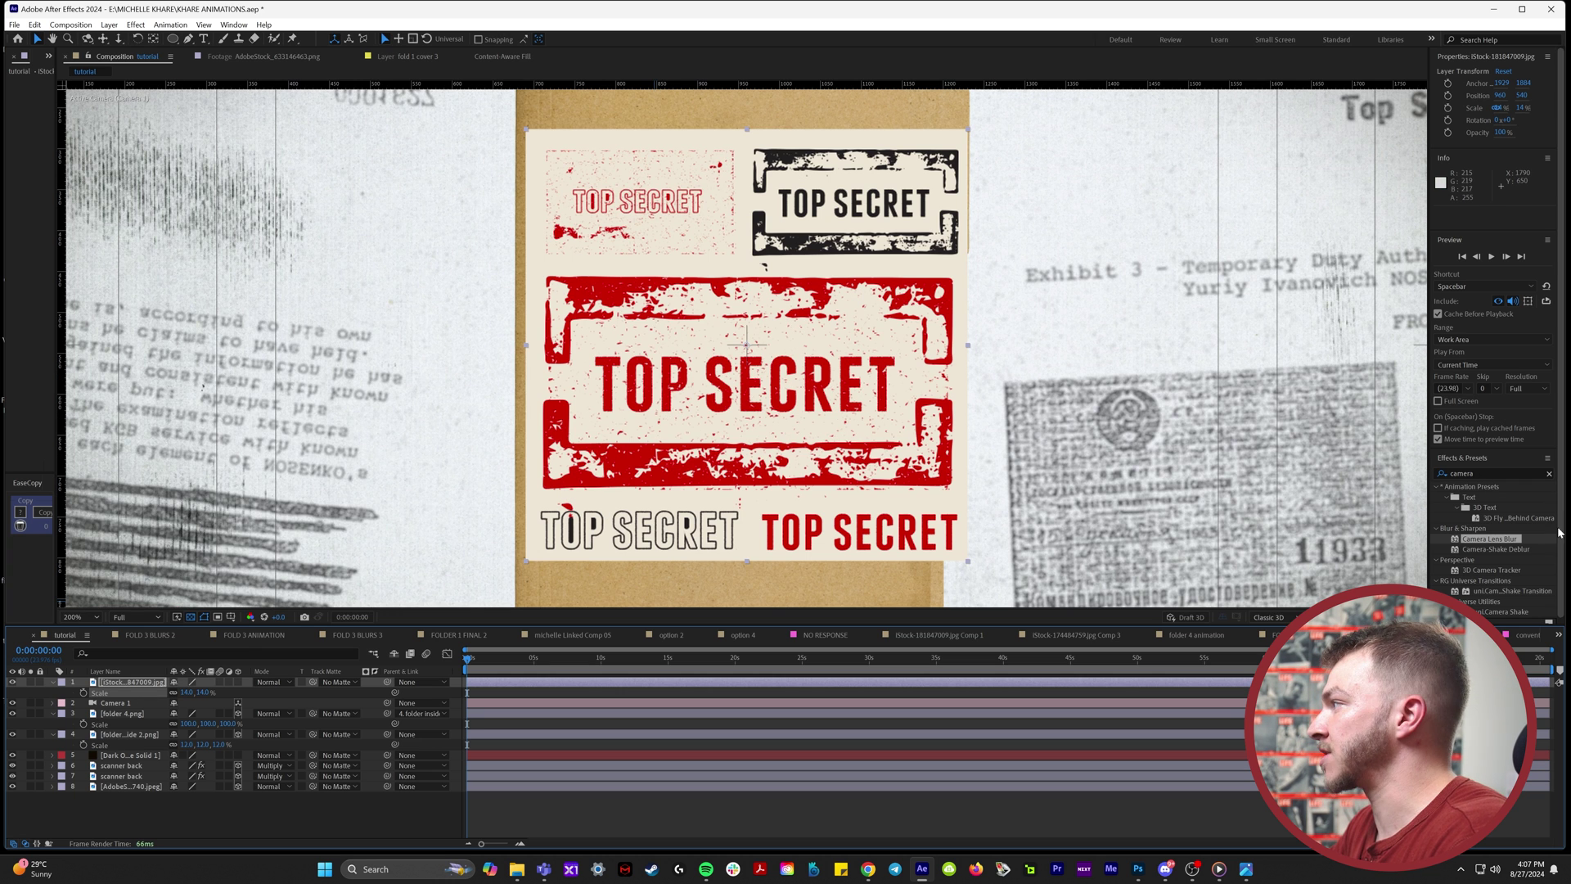
click(1500, 473)
text(extract)
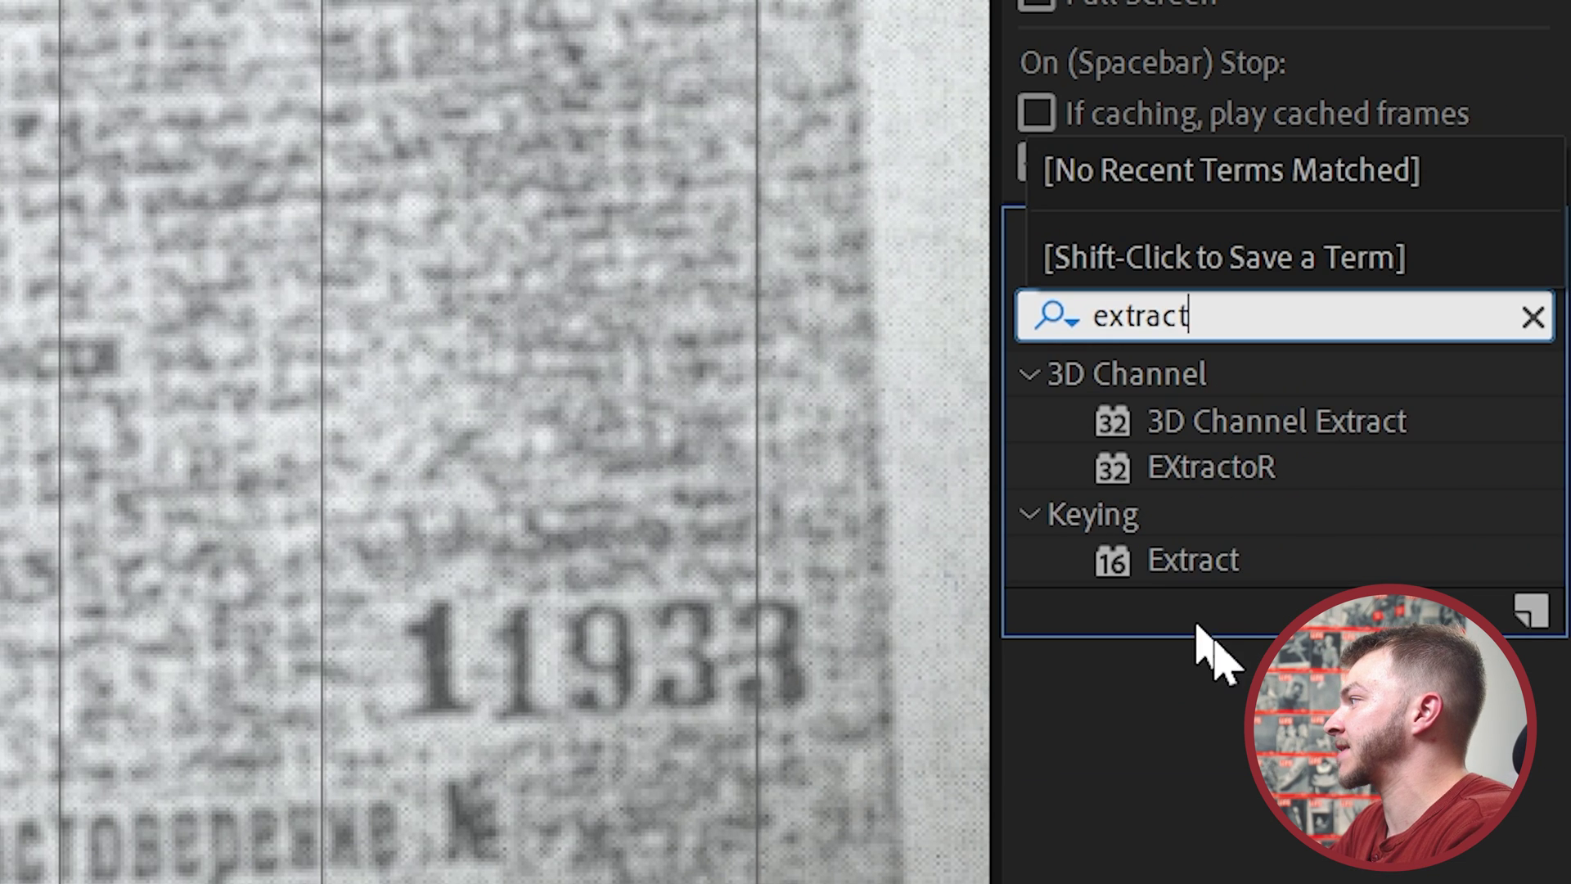
double_click(1227, 565)
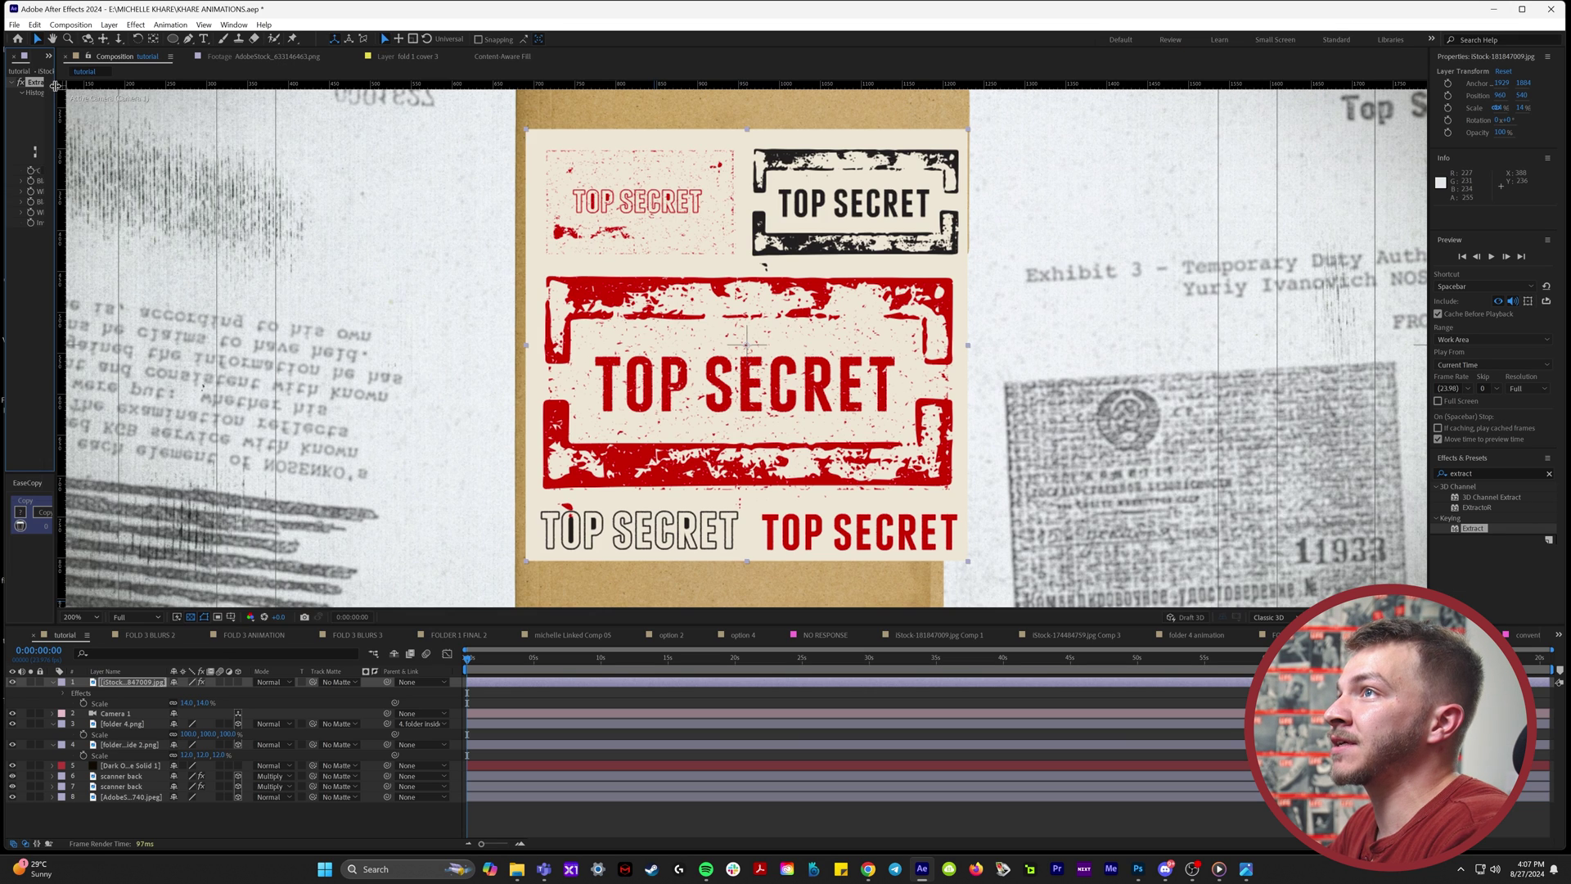
Step: Lower the Extract effect's white point to key out the stamp image's cream background
drag(55, 85, 239, 119)
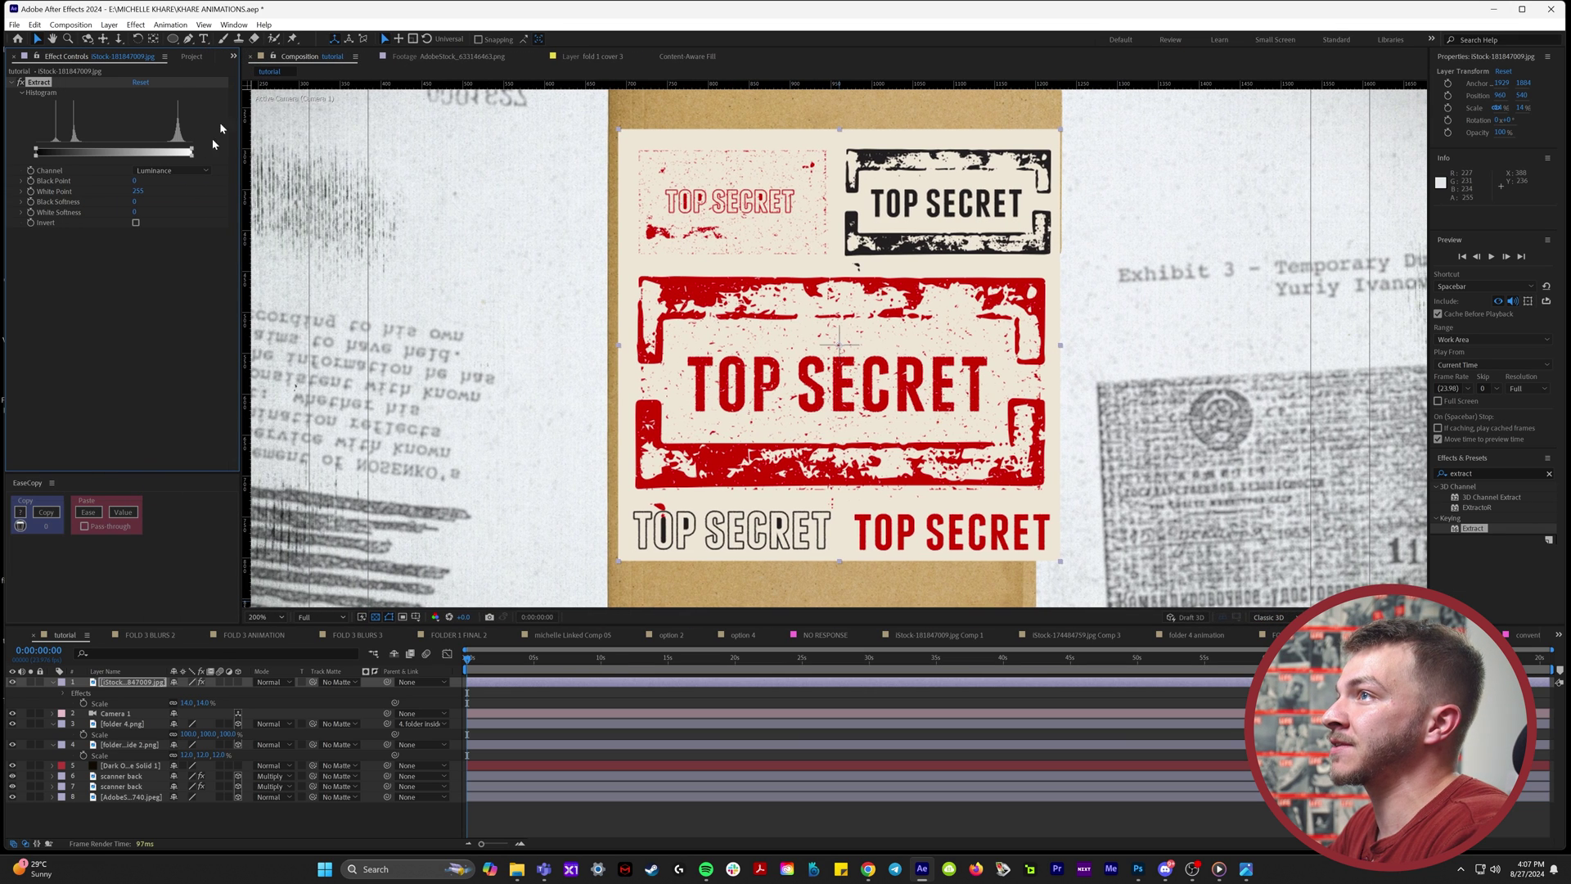
drag(52, 152, 2, 166)
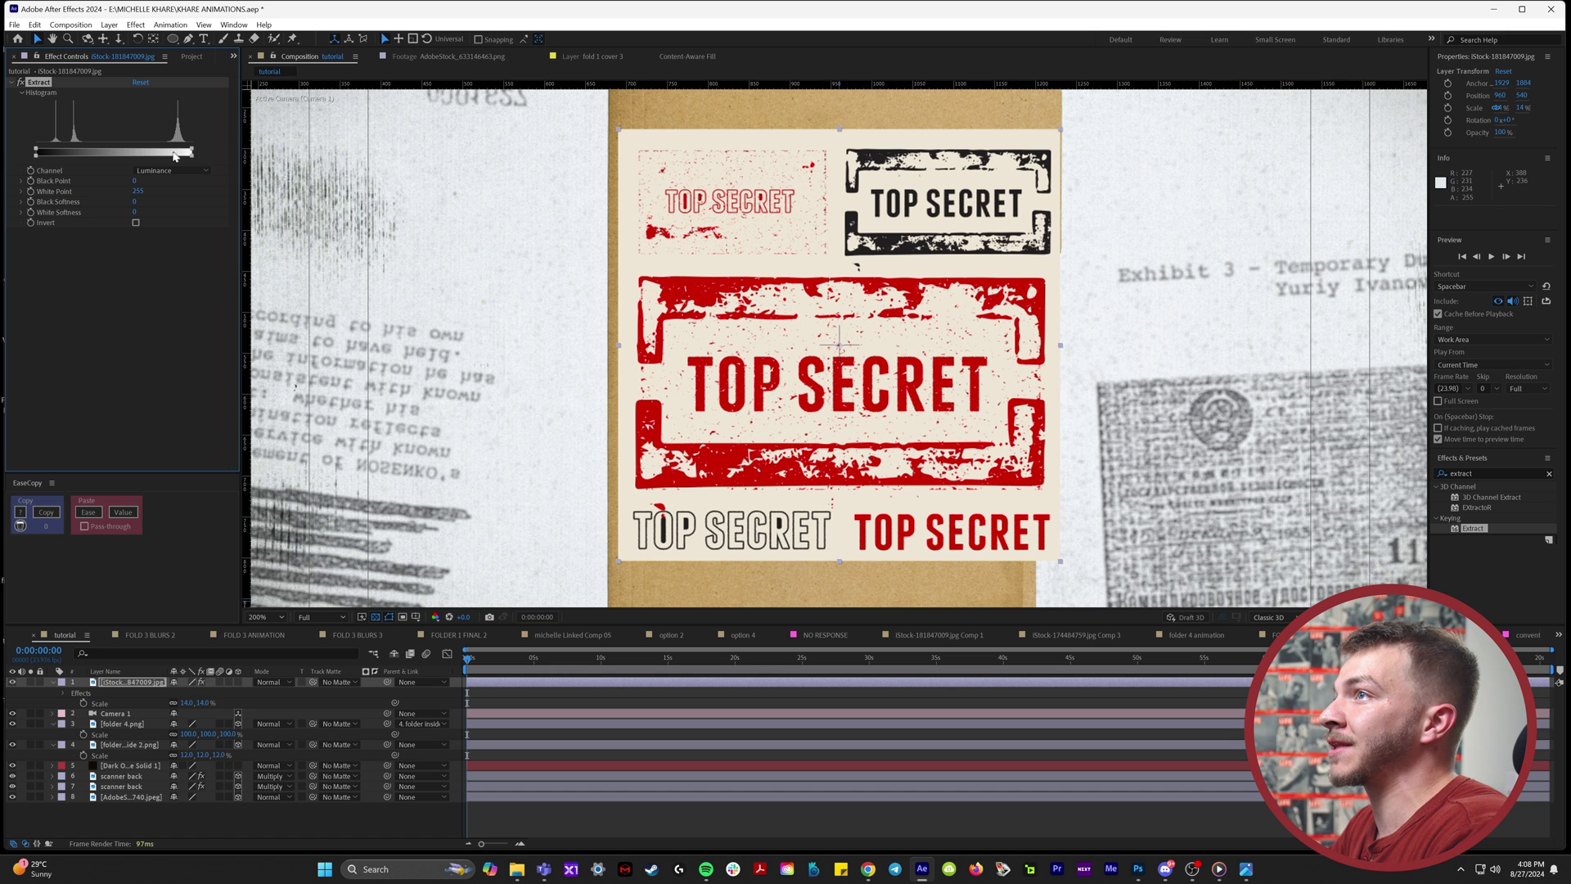
drag(180, 153, 168, 155)
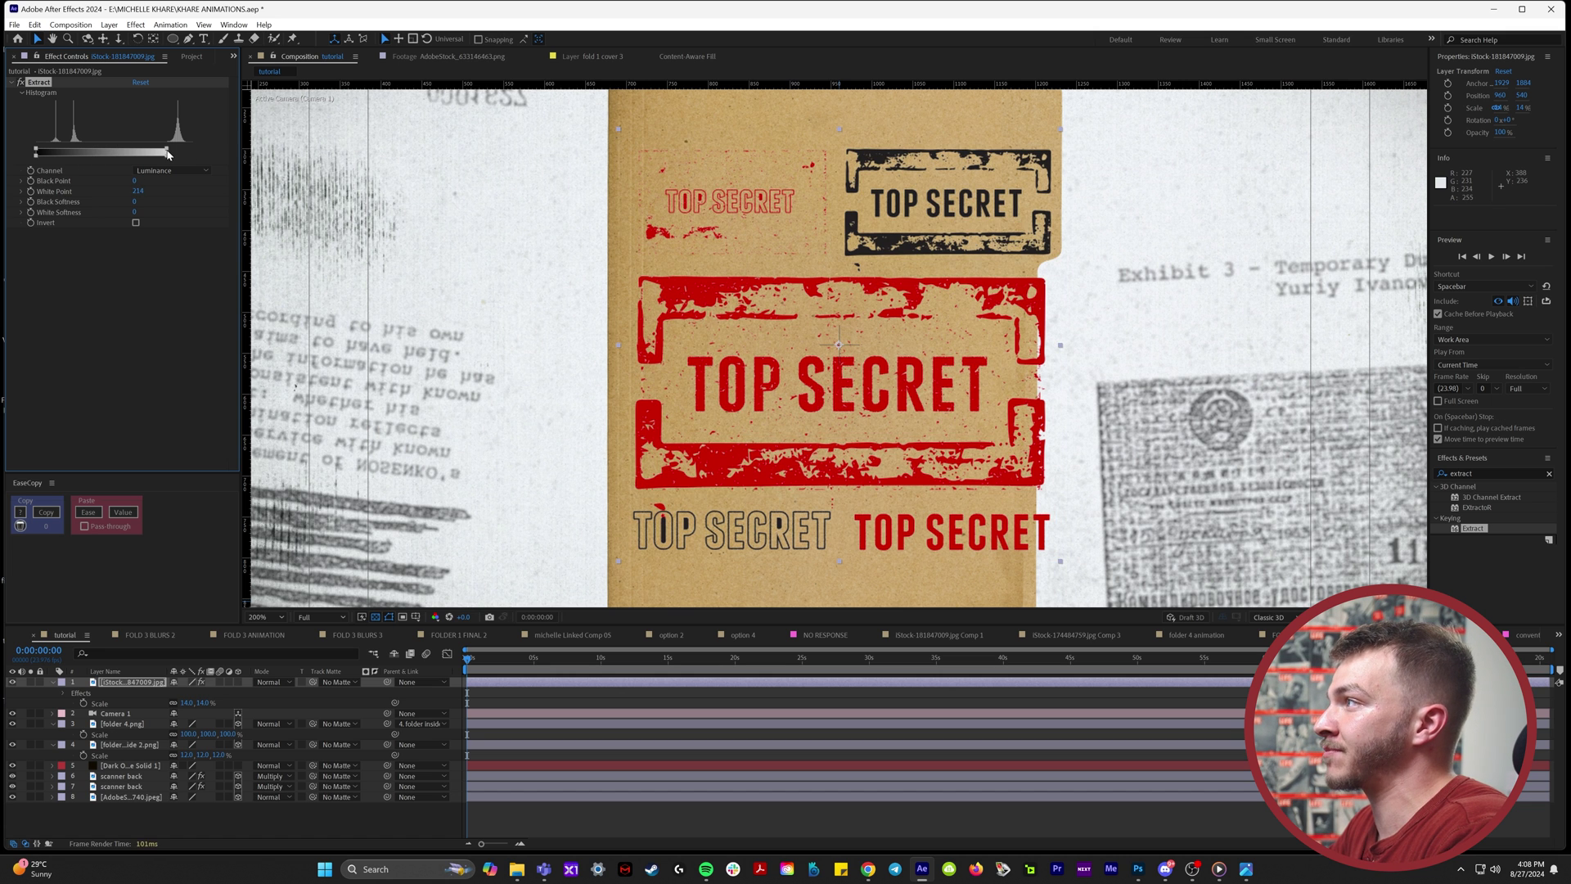
Step: Draw a rectangular mask around the large red framed TOP SECRET stamp to isolate it from the other stamps
click(172, 39)
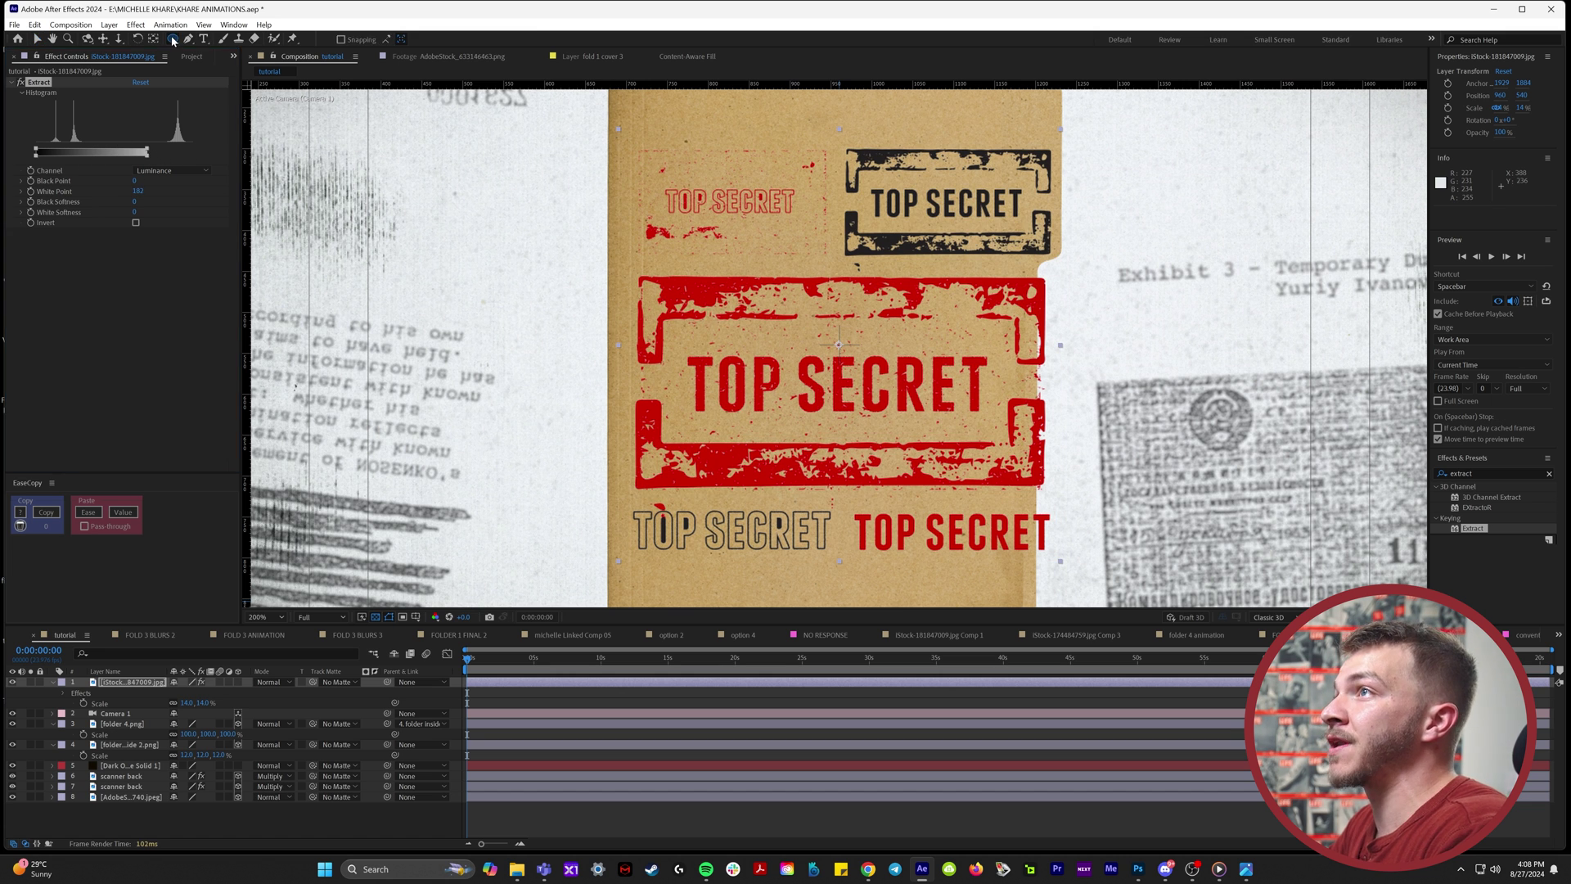
click(200, 53)
drag(622, 264, 1069, 500)
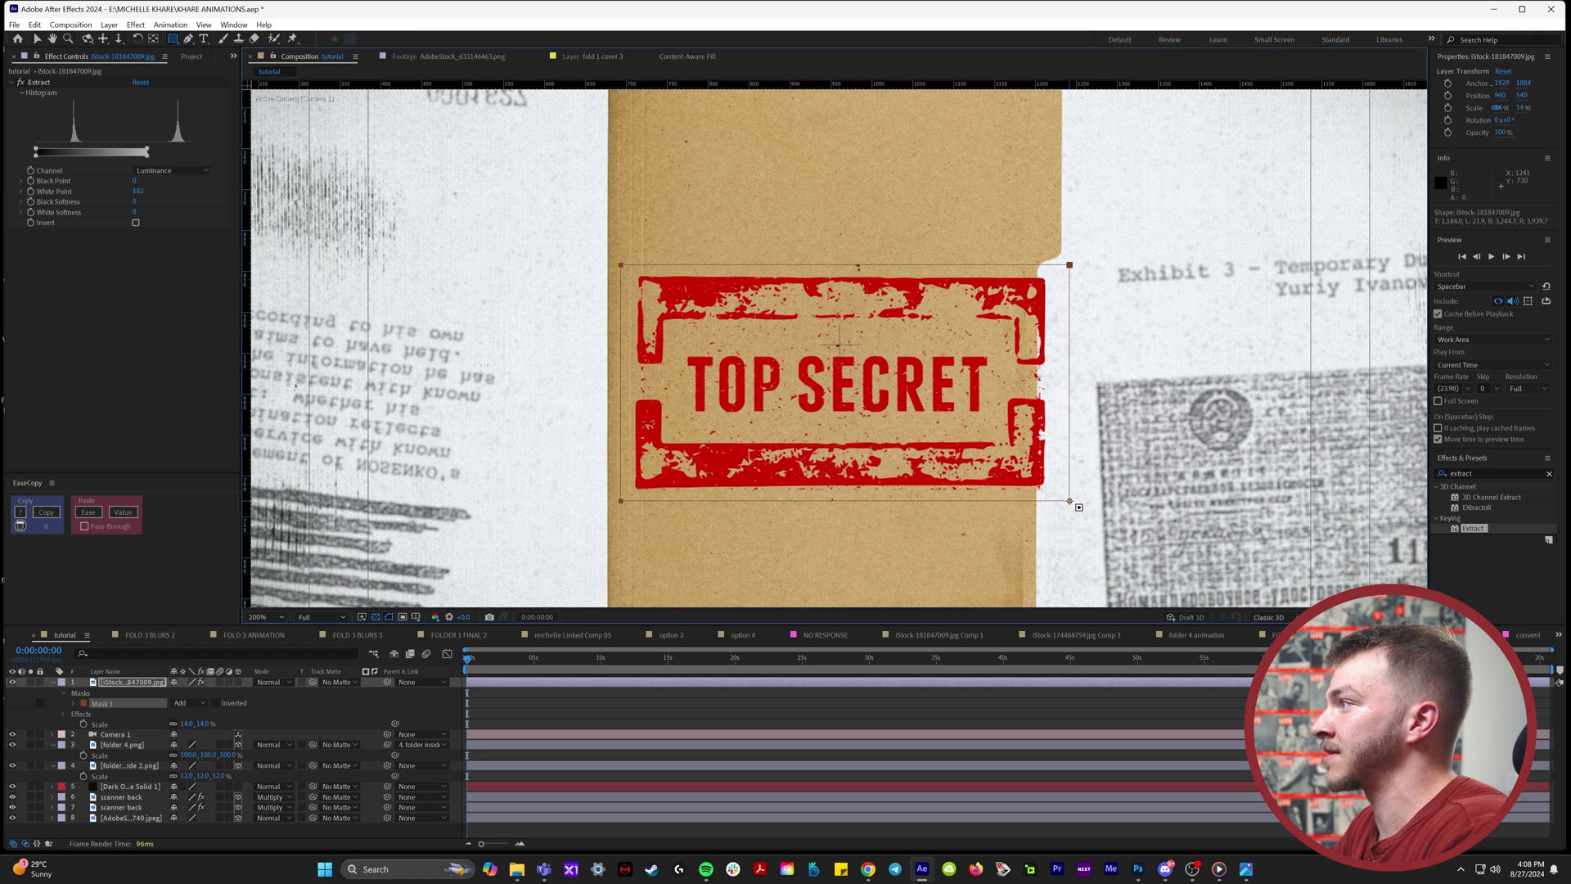
Step: Reposition the masked TOP SECRET stamp on the folder and set folder 4.png as its track matte
click(123, 682)
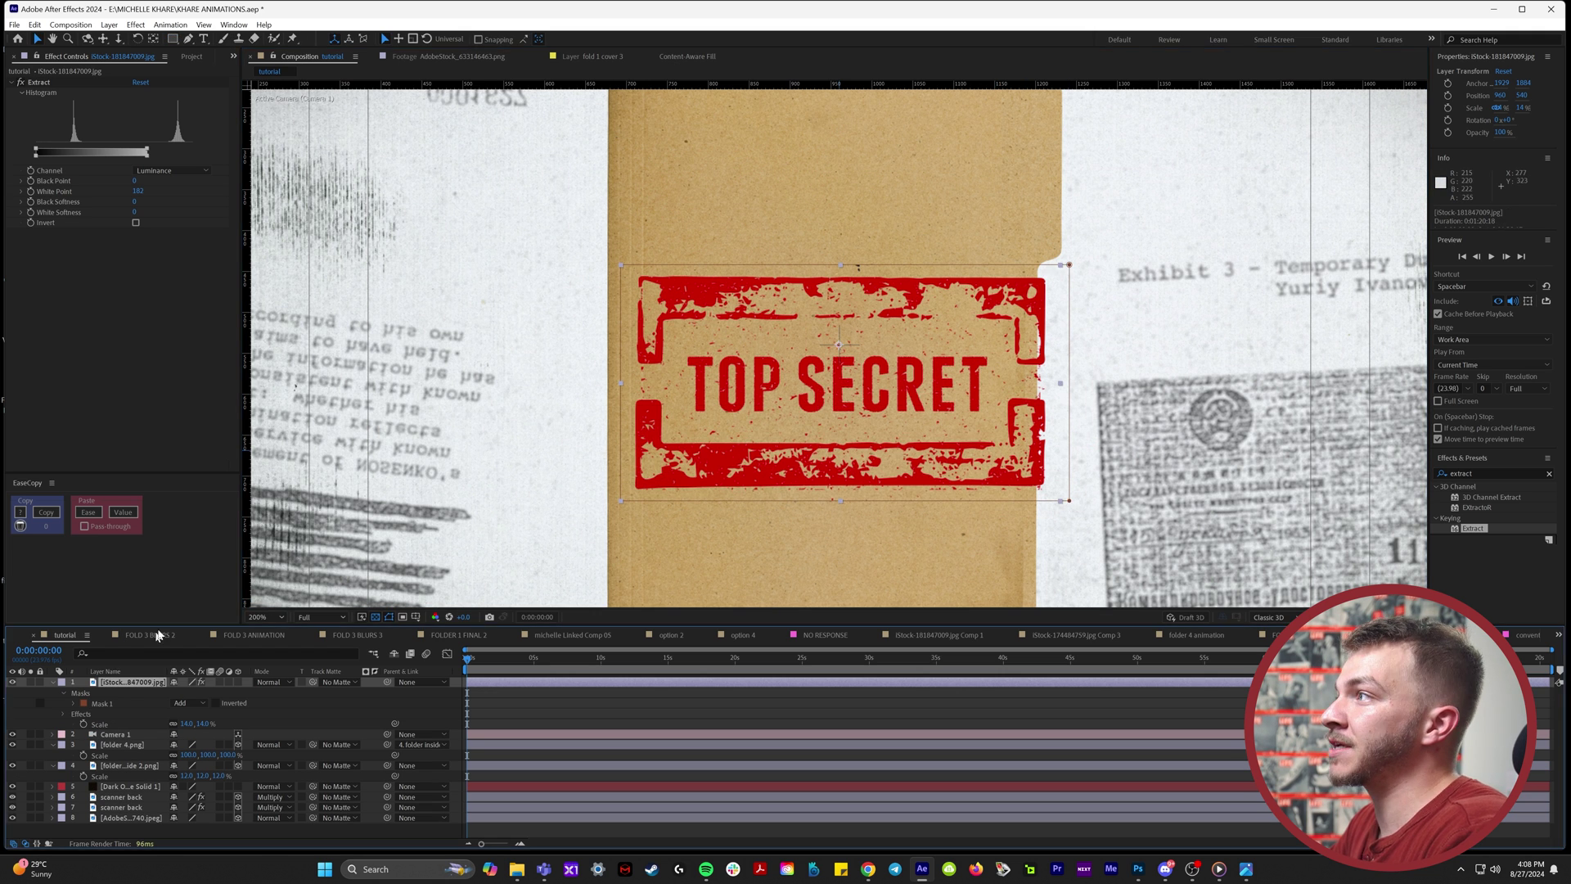
drag(904, 301, 848, 283)
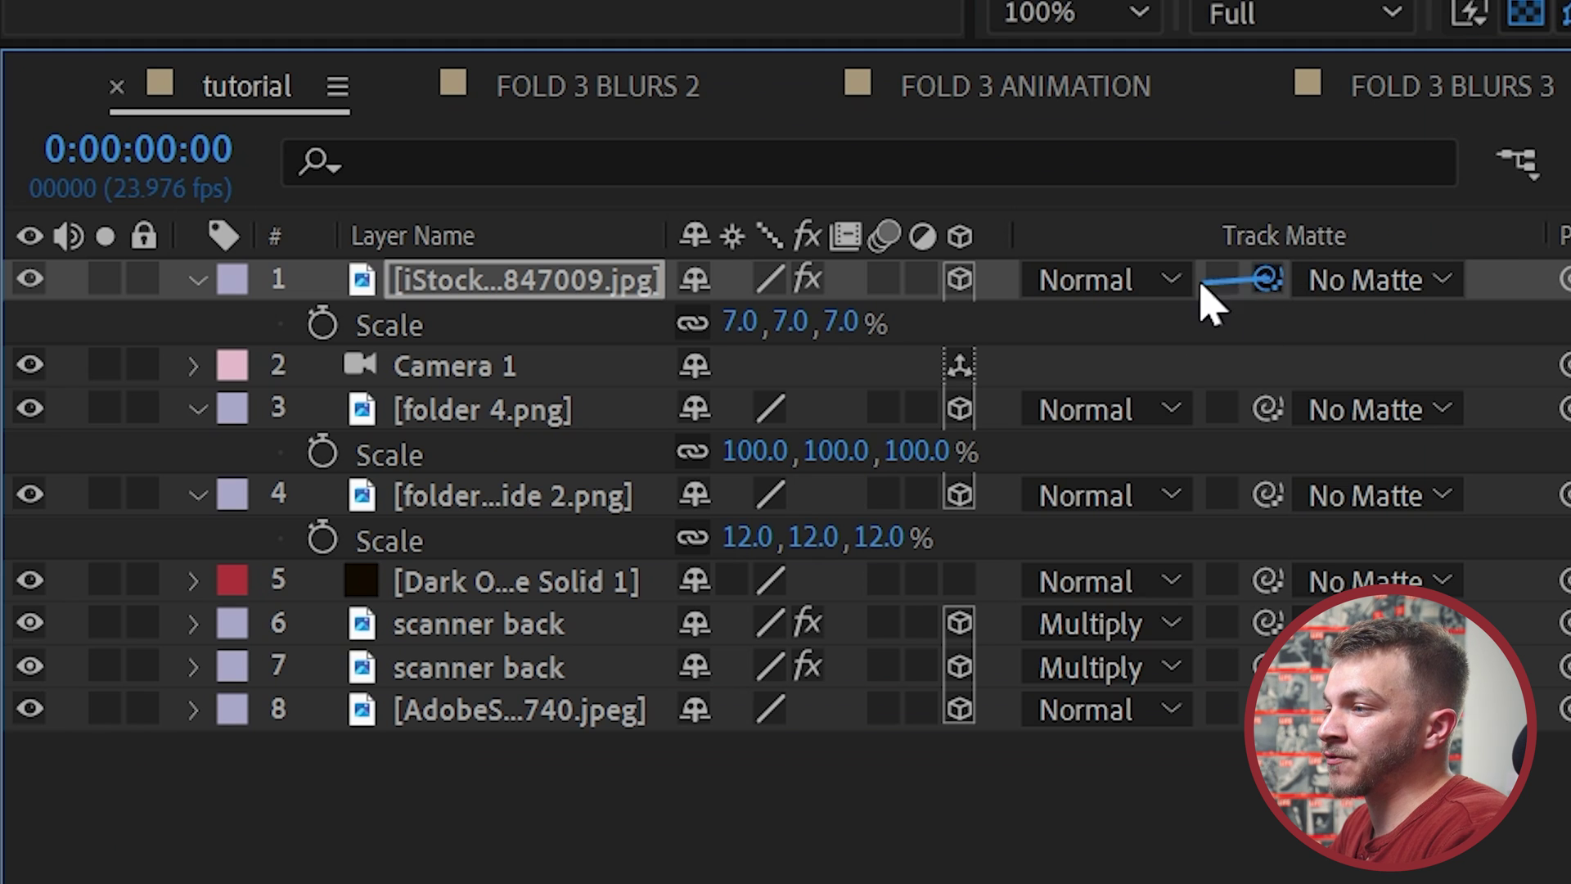
drag(313, 682, 293, 708)
drag(1184, 413, 536, 422)
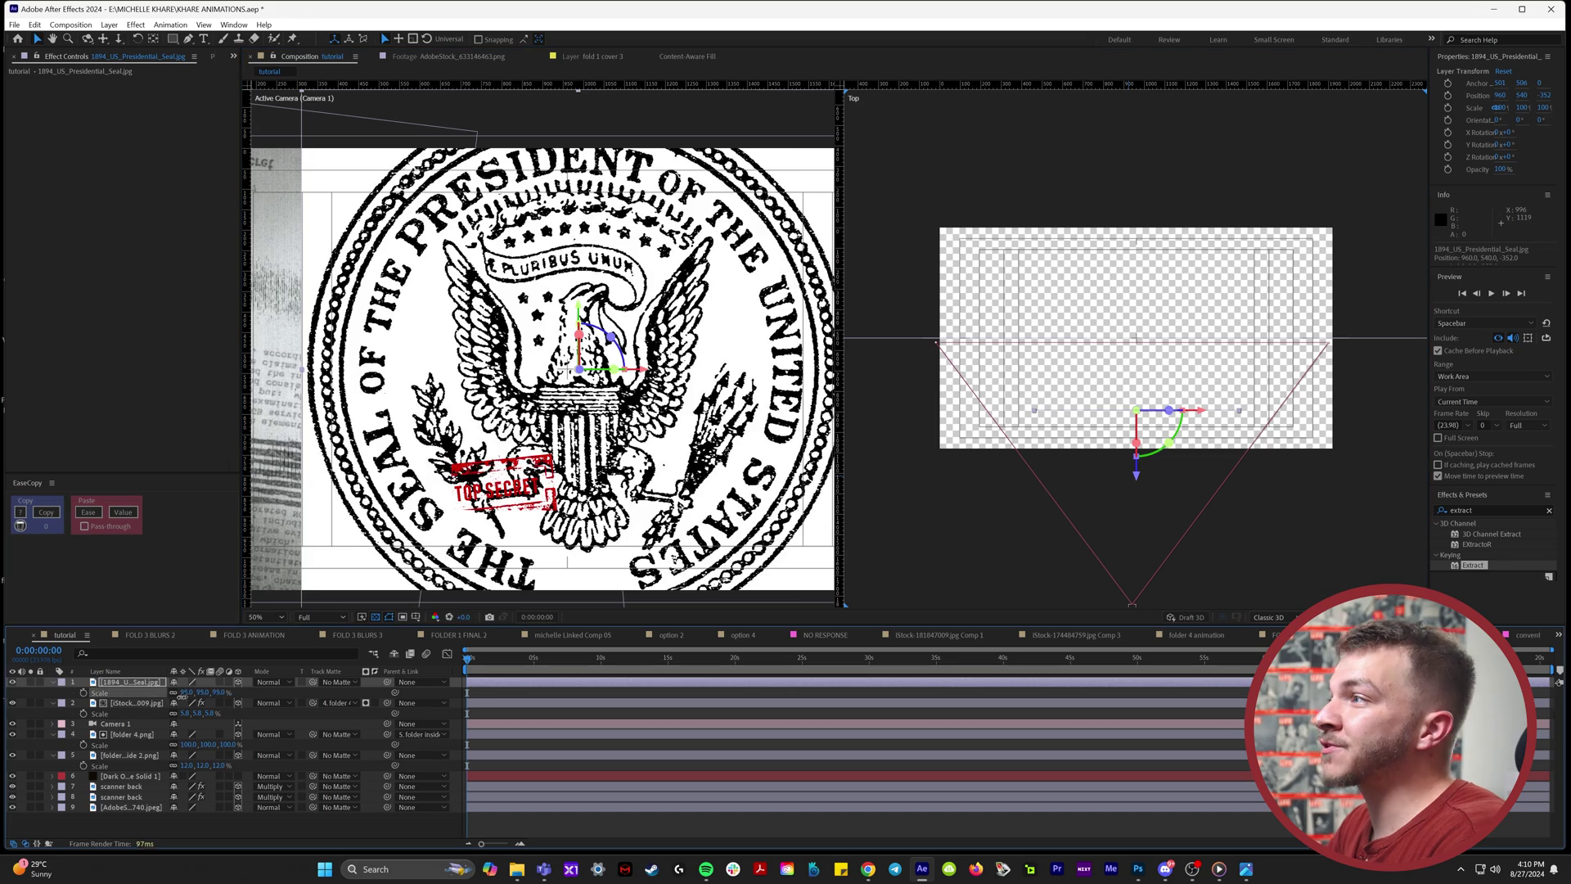
Step: Scale the presidential seal layer down to 17% and move it up and to the right on the folder
drag(182, 696, 118, 696)
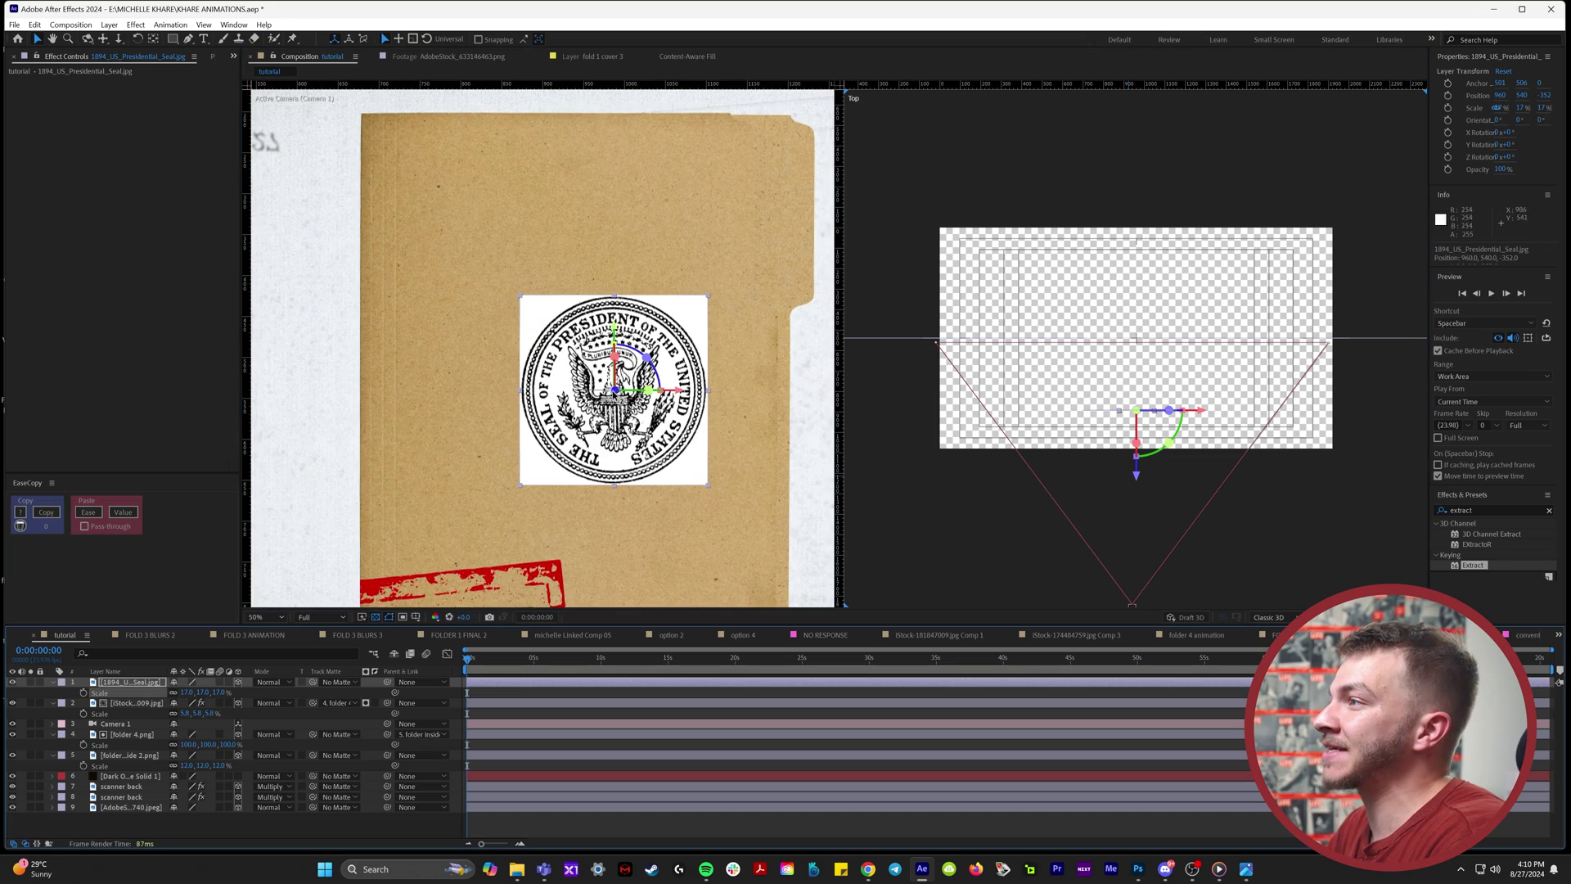
drag(612, 330, 642, 205)
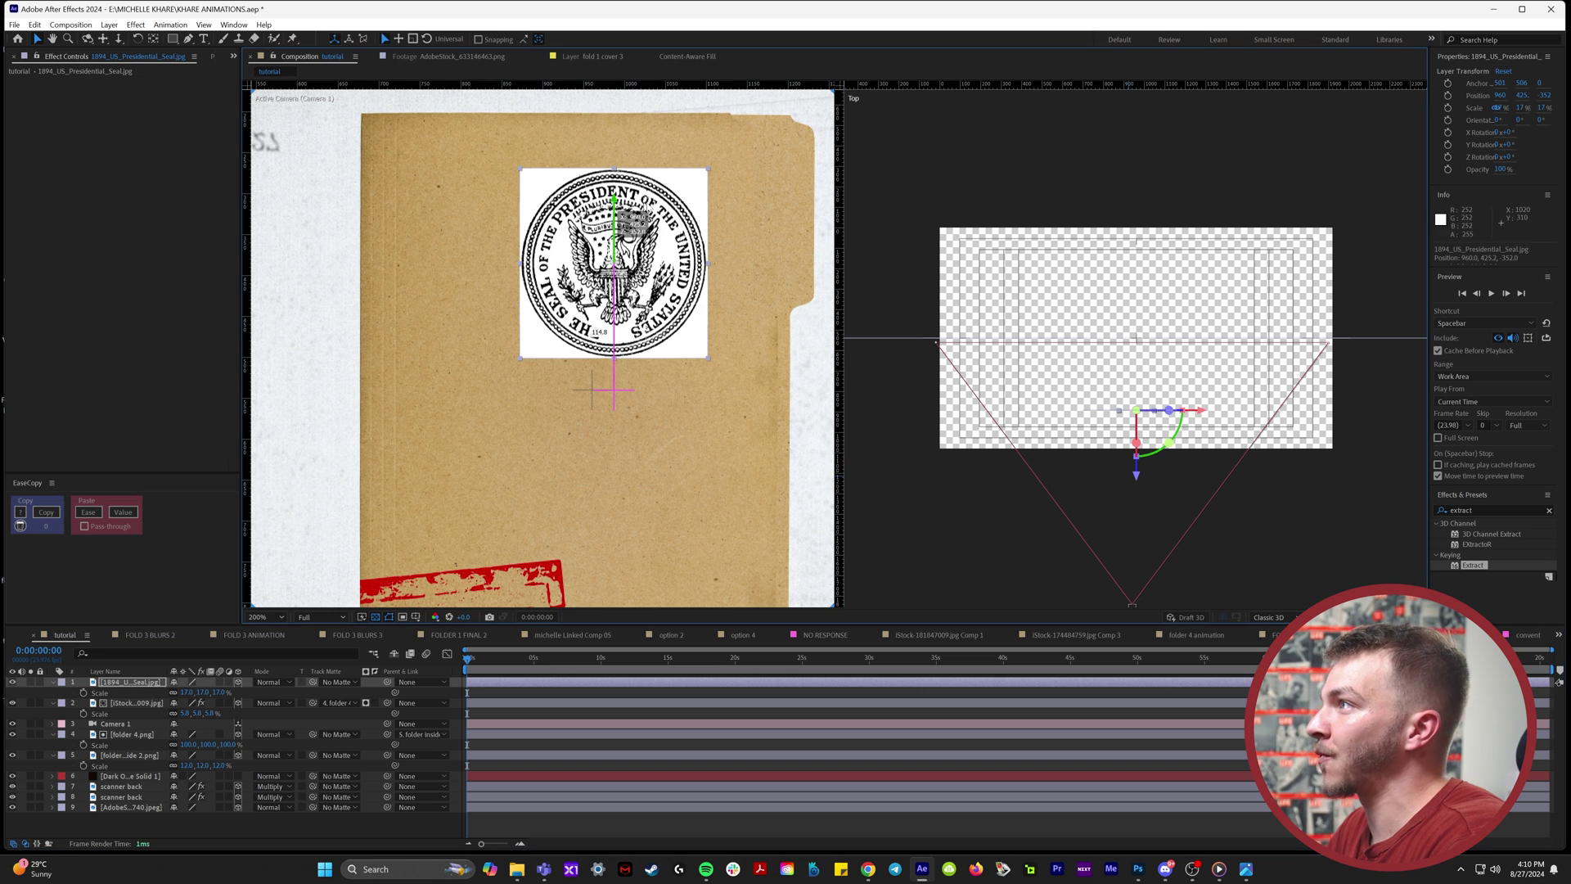
drag(698, 321, 654, 410)
drag(642, 353, 686, 352)
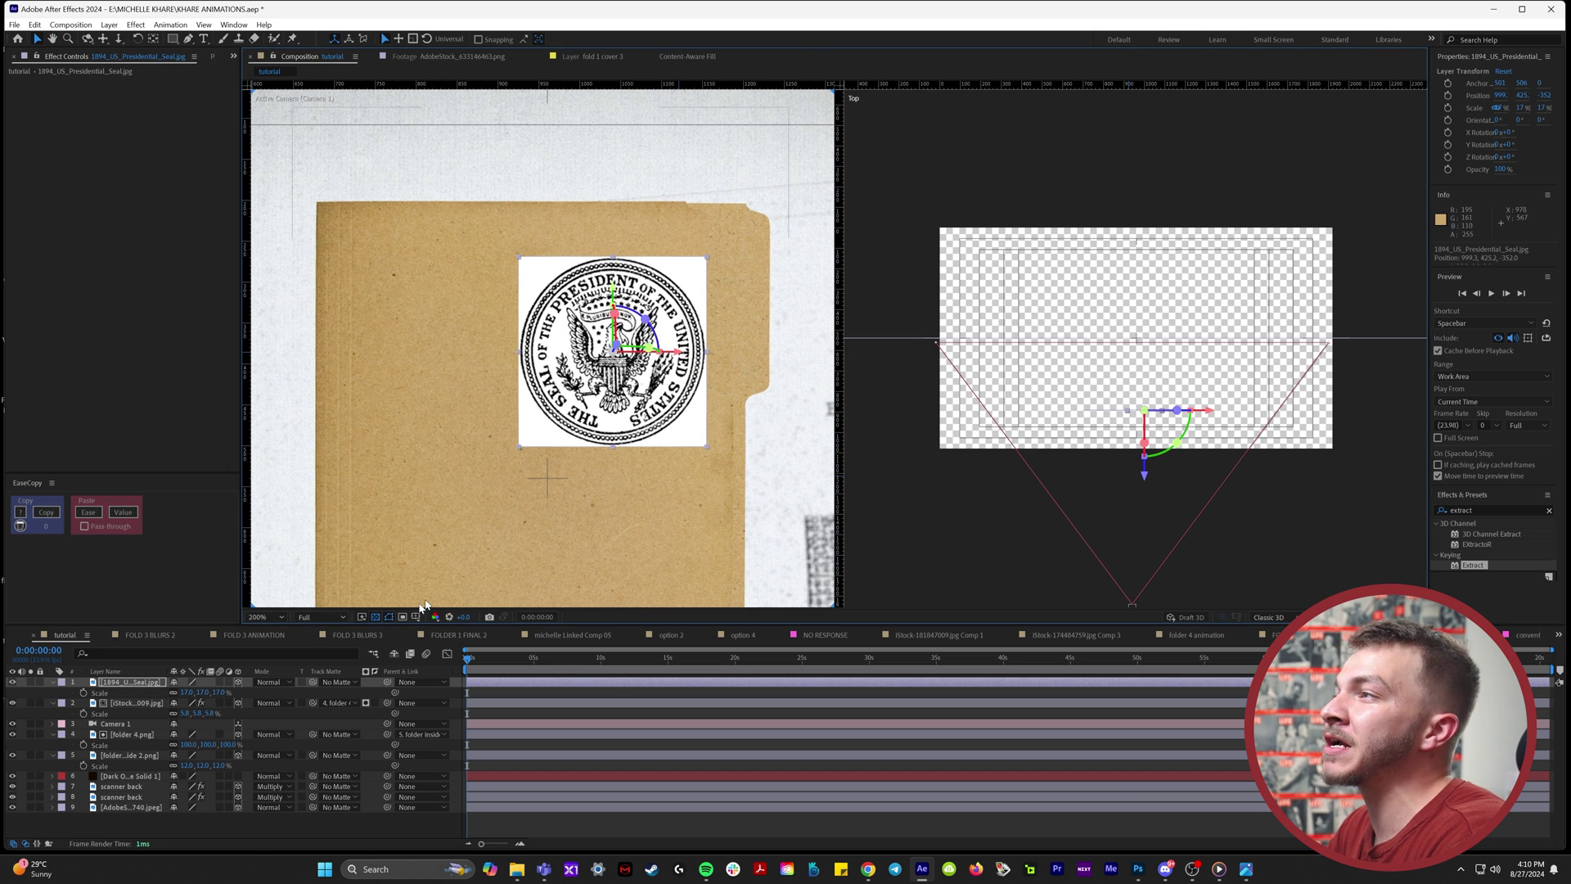
Step: Blend the presidential seal with Multiply, matte it to folder 4.png and move it to the folder's upper-left corner
click(281, 683)
click(312, 170)
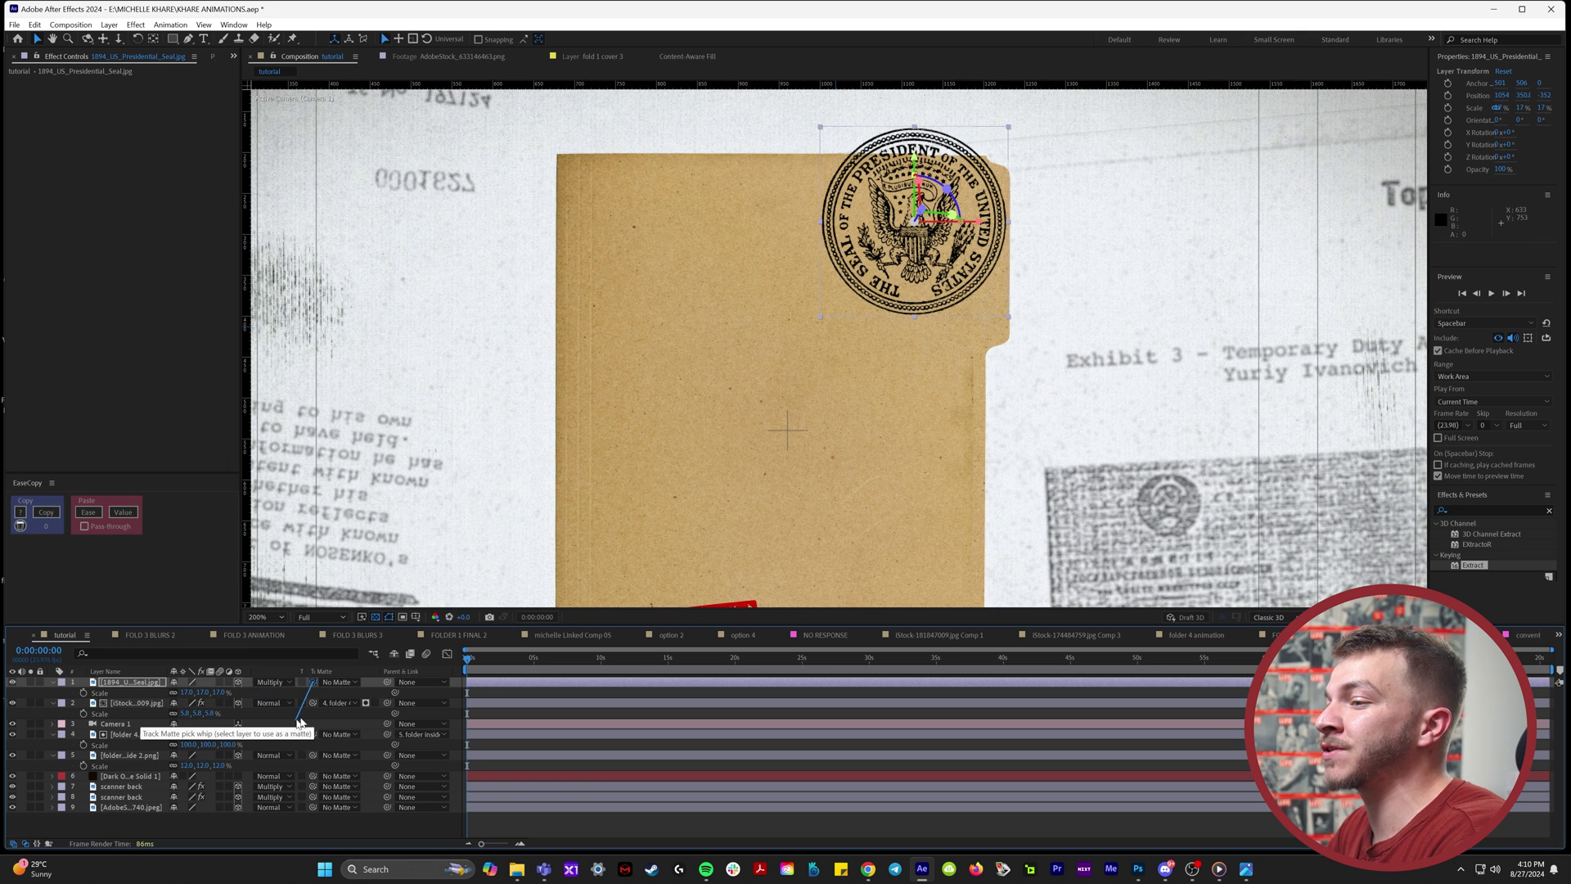
drag(118, 739, 117, 740)
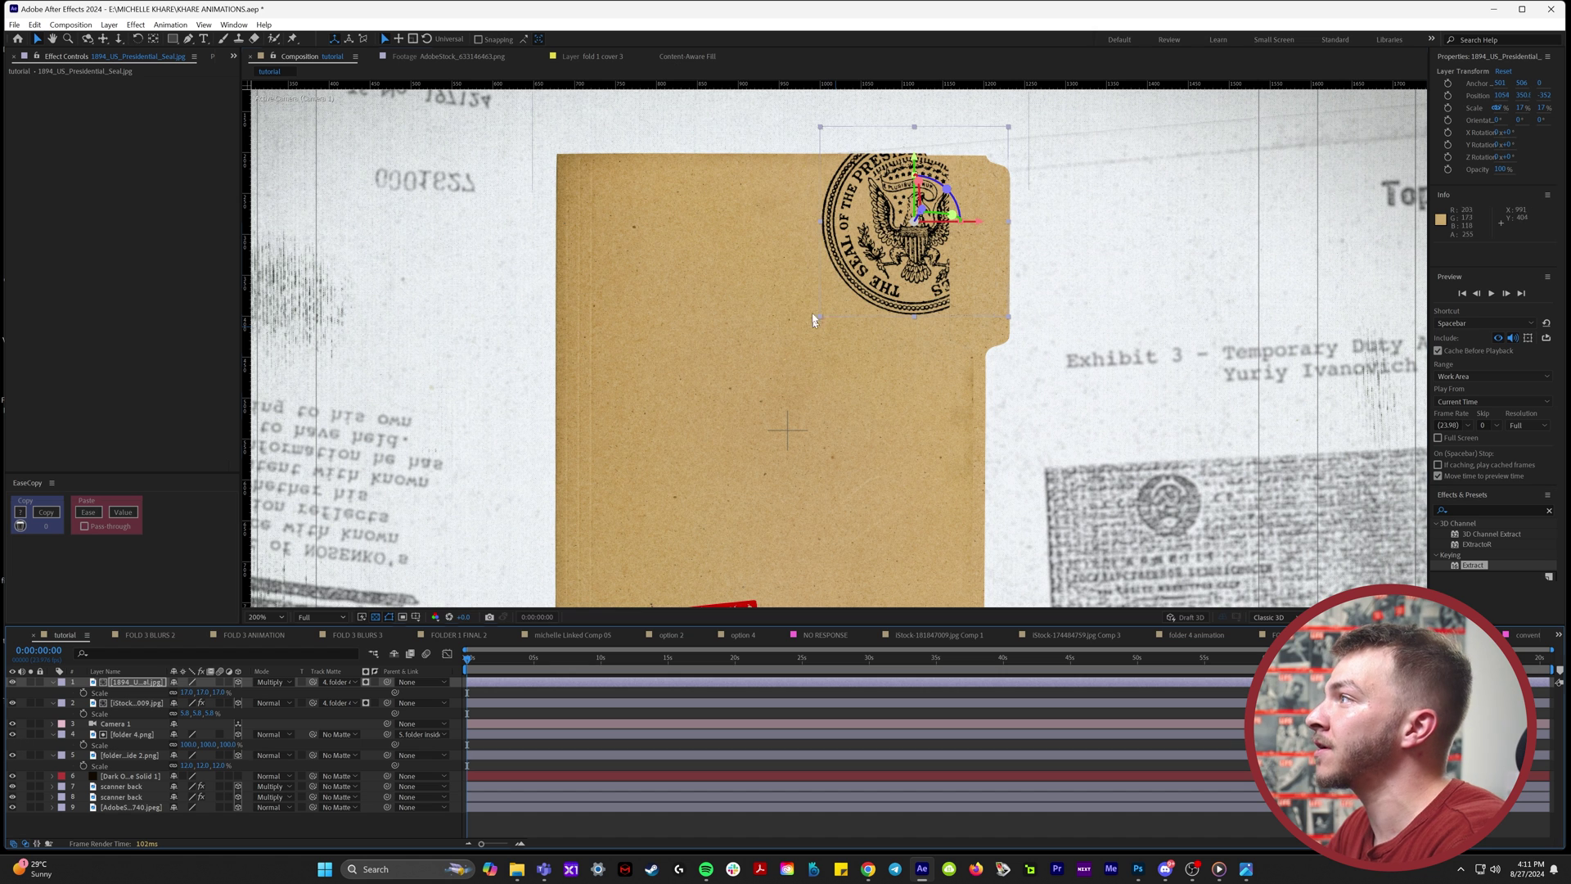
drag(814, 319, 579, 268)
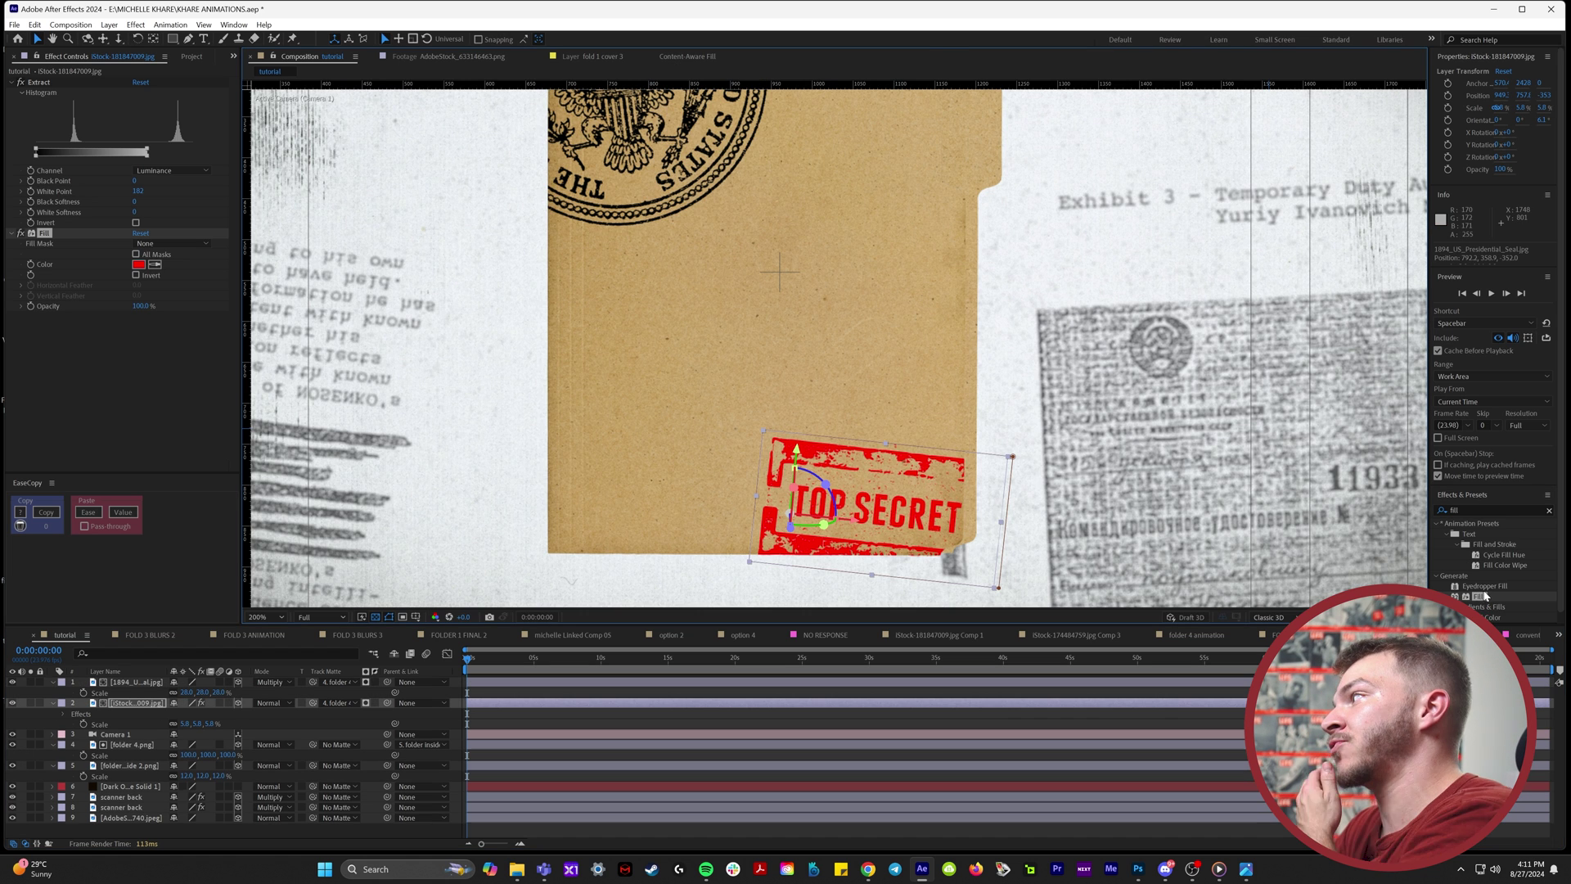
Step: Change the Fill effect color on the TOP SECRET stamp to a muted red
click(139, 265)
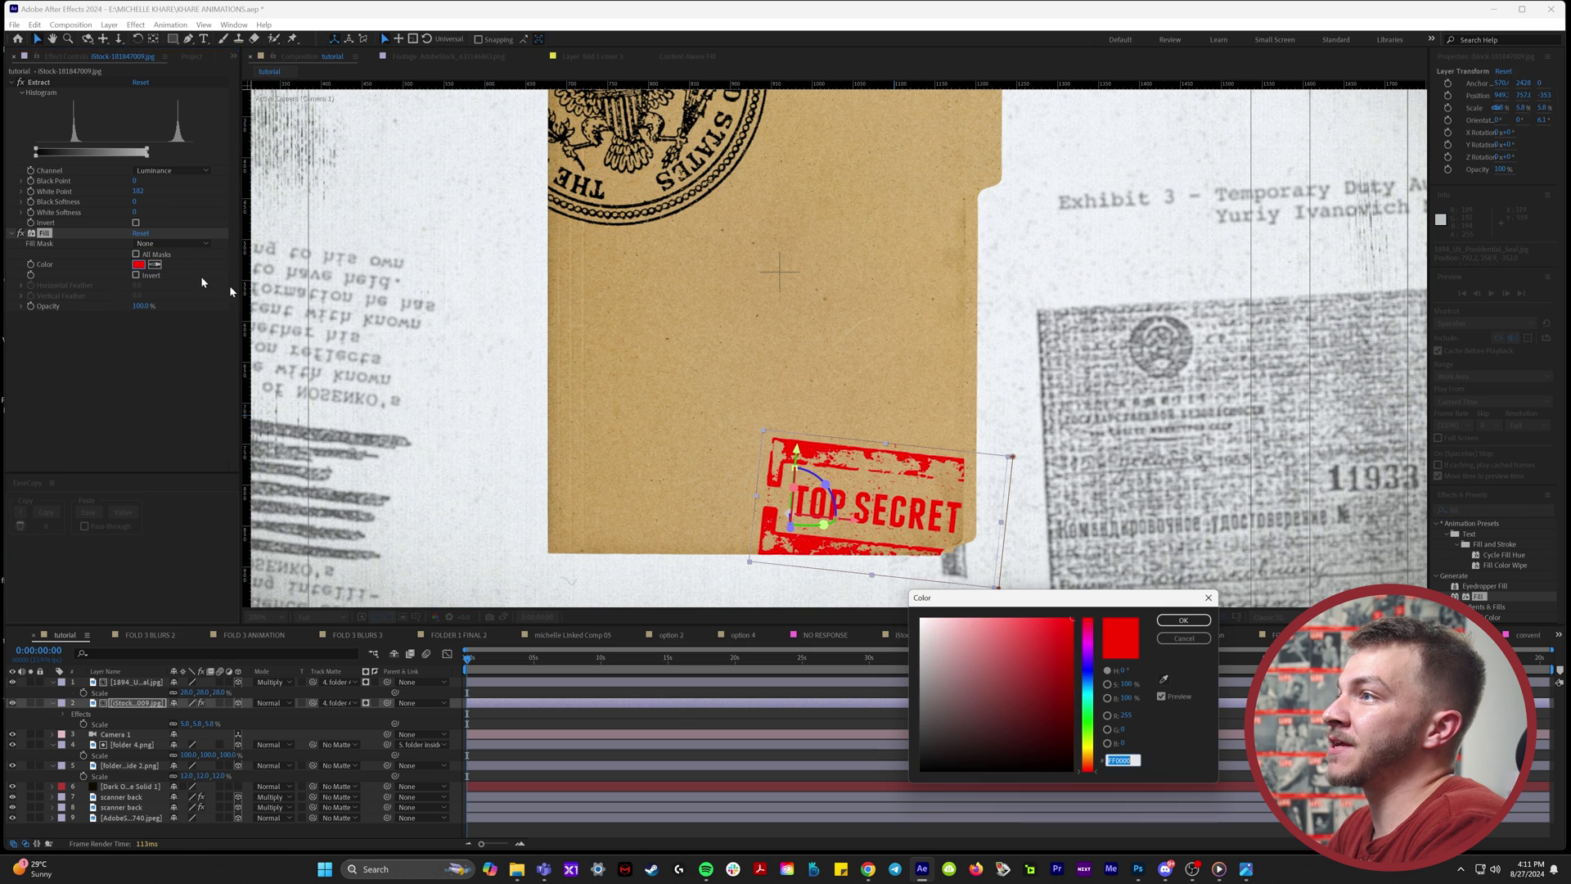
drag(1014, 675, 1020, 699)
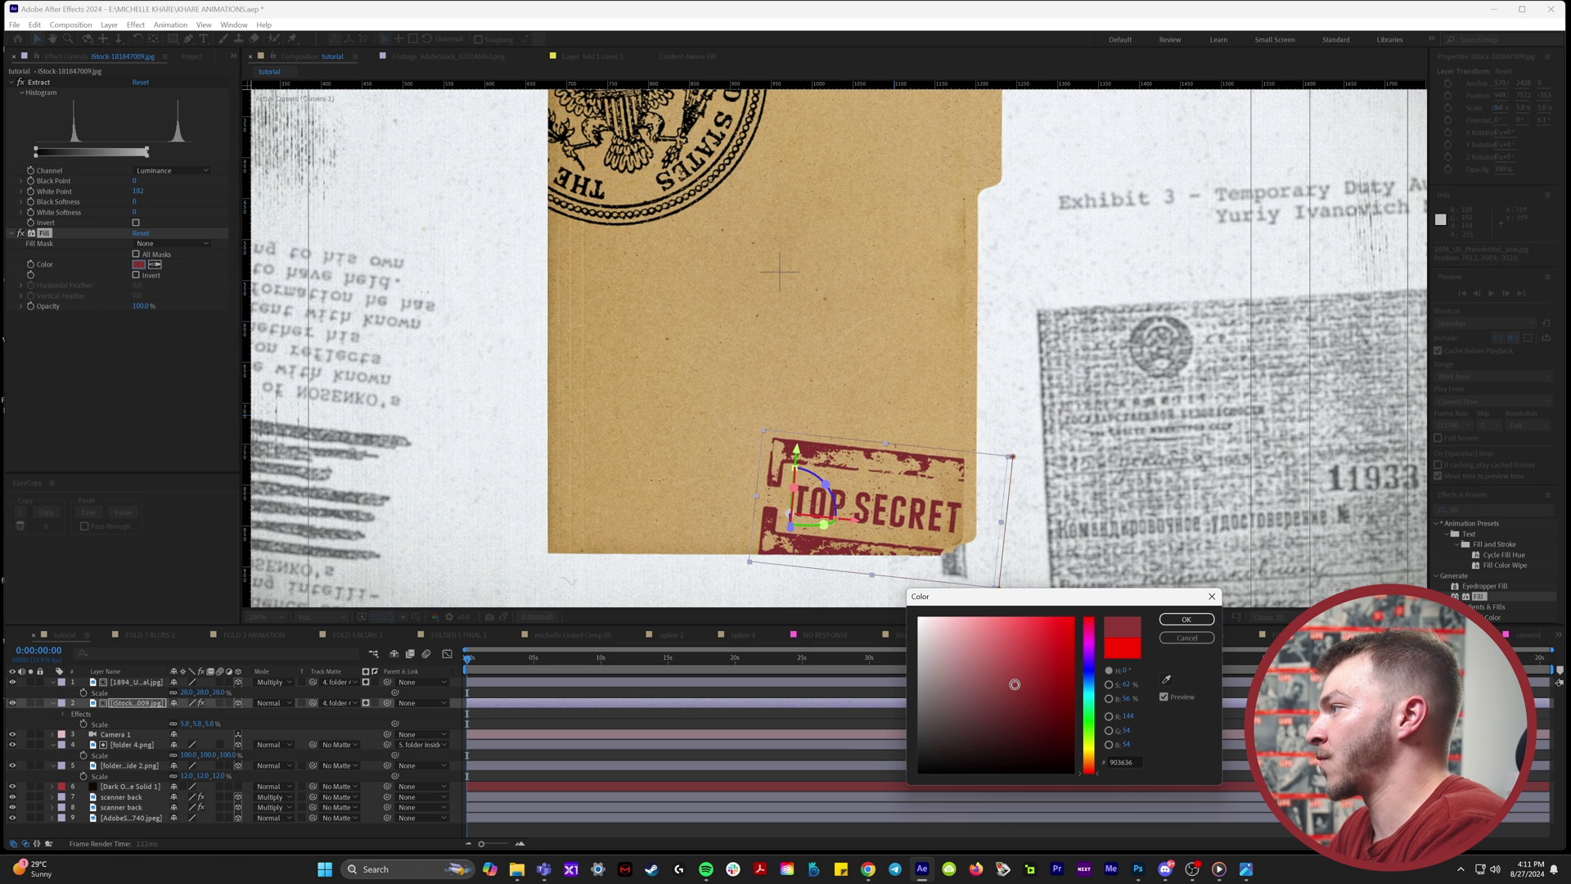
drag(984, 663, 1030, 640)
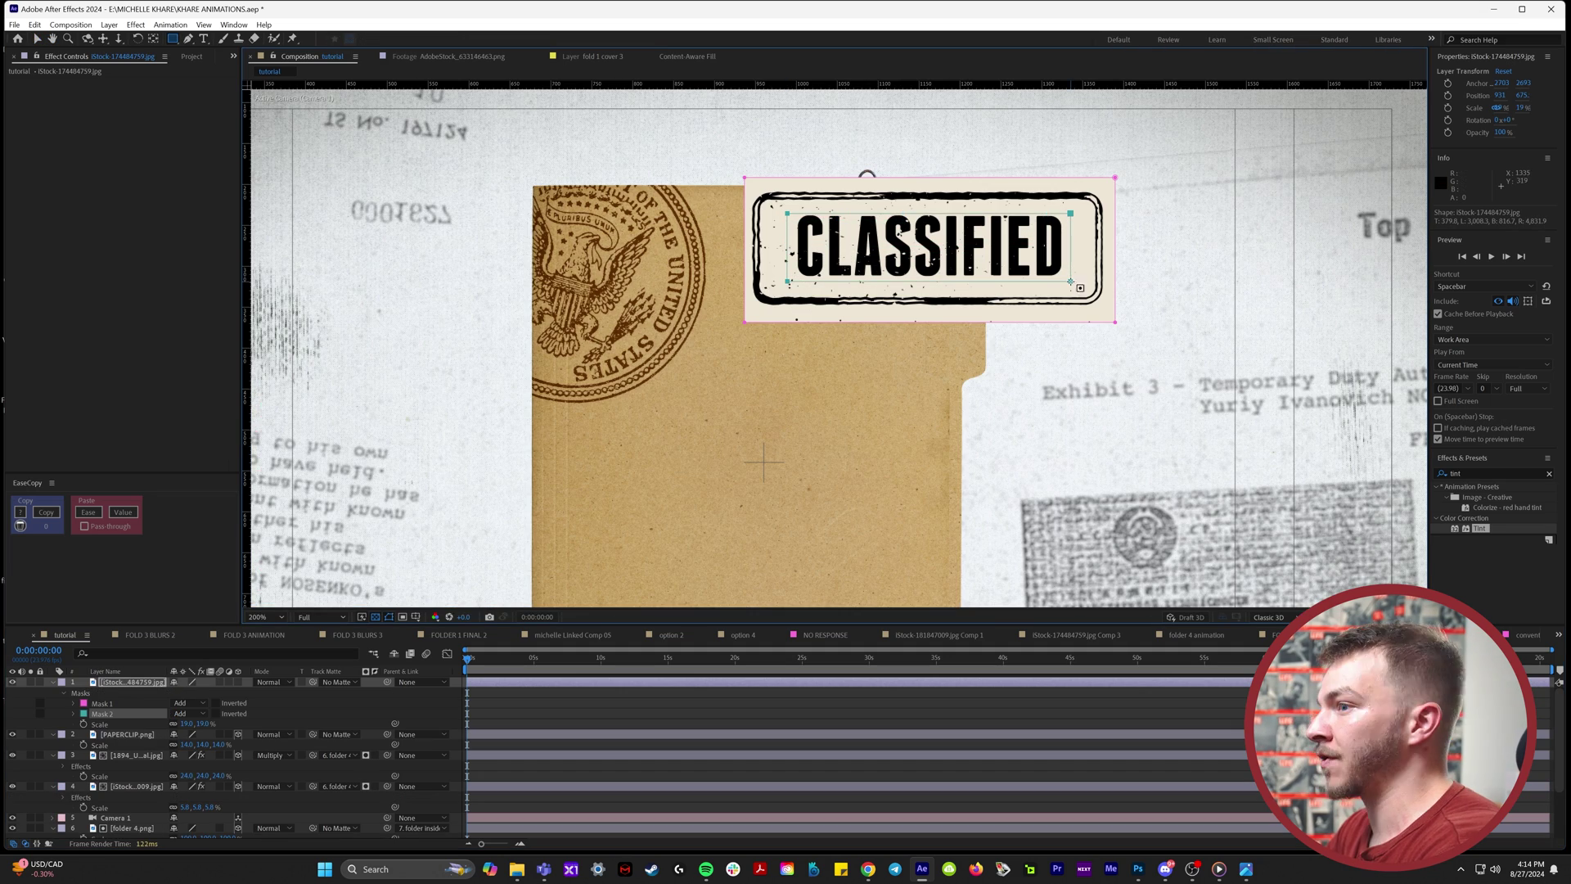
Step: Set Mask 2 to Subtract to cut out the CLASSIFIED lettering, and move the remaining stamp frame to the folder's middle
click(188, 713)
click(207, 754)
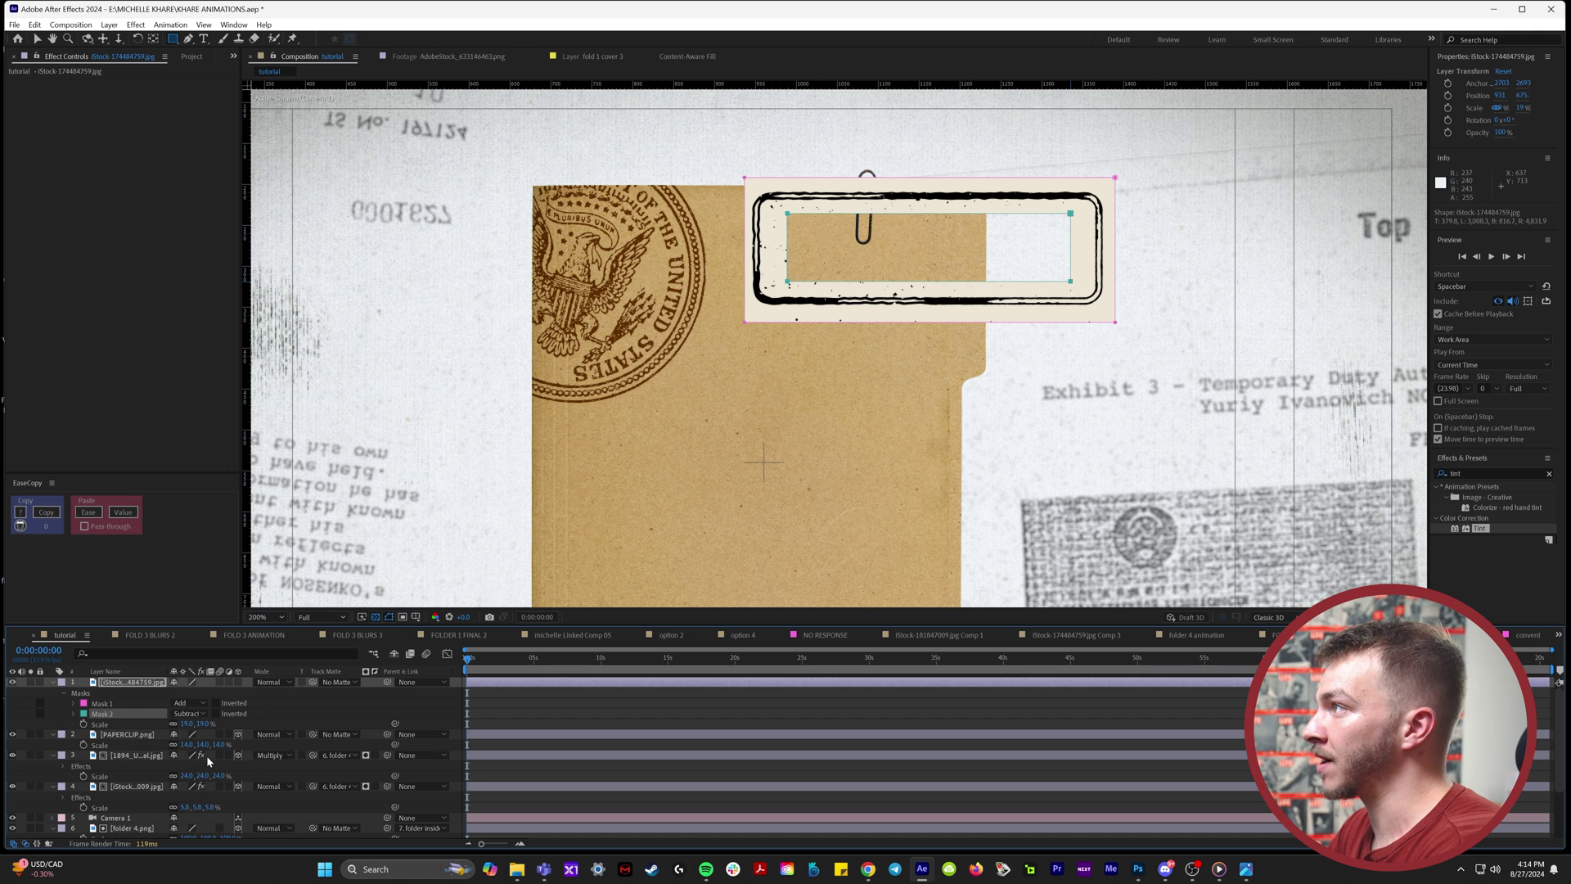
key(v)
drag(943, 308, 805, 503)
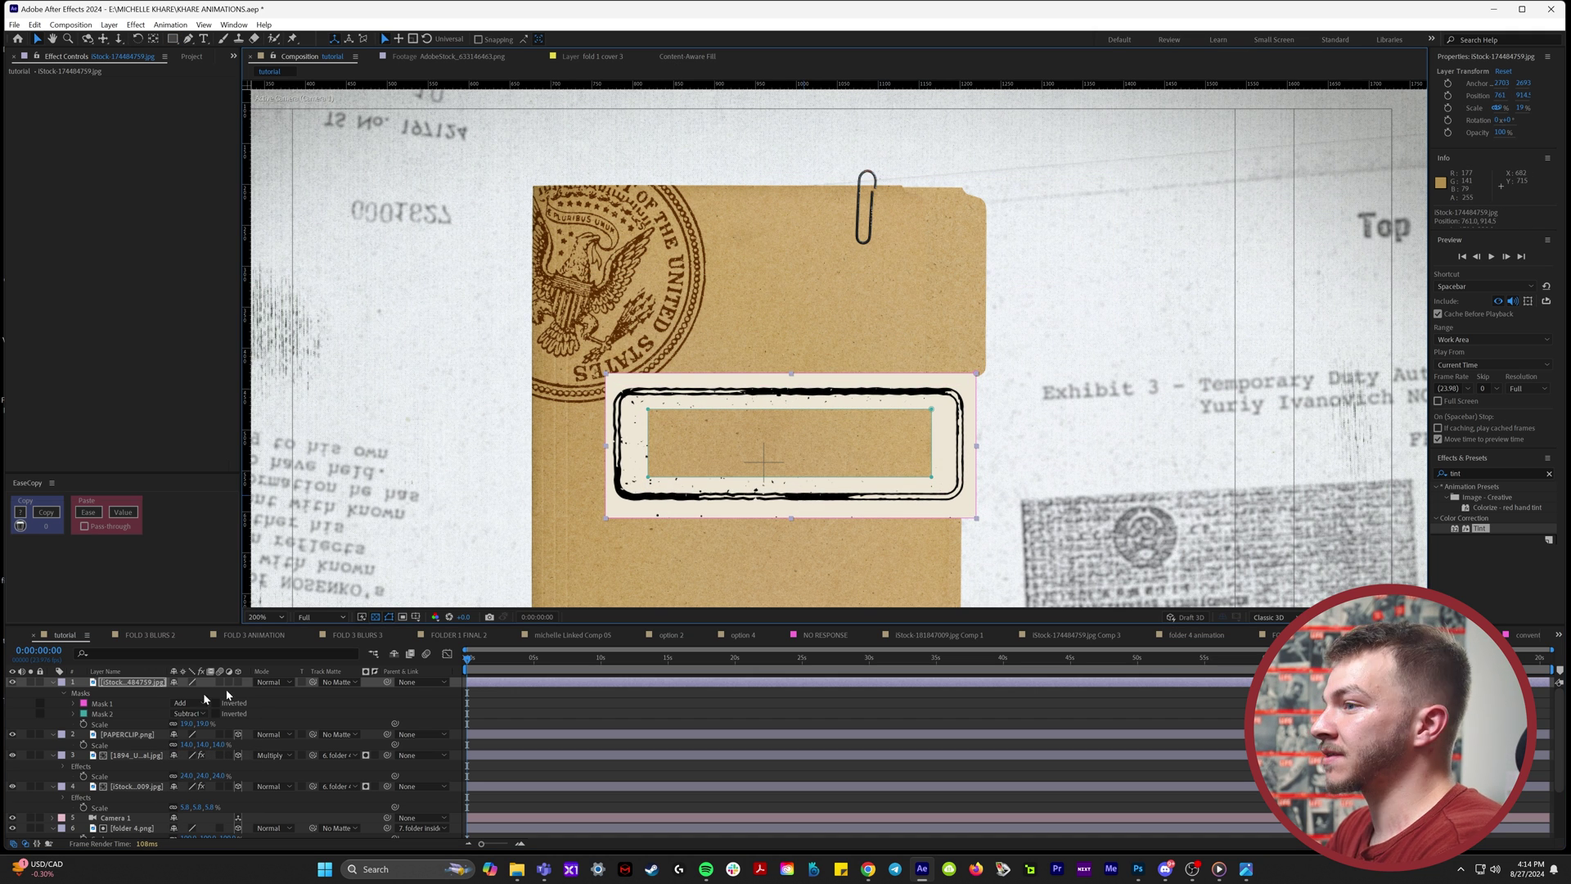
Step: Apply the Extract effect to the empty stamp frame to remove its cream background, and reposition the frame on the folder
click(1480, 473)
text(extrac)
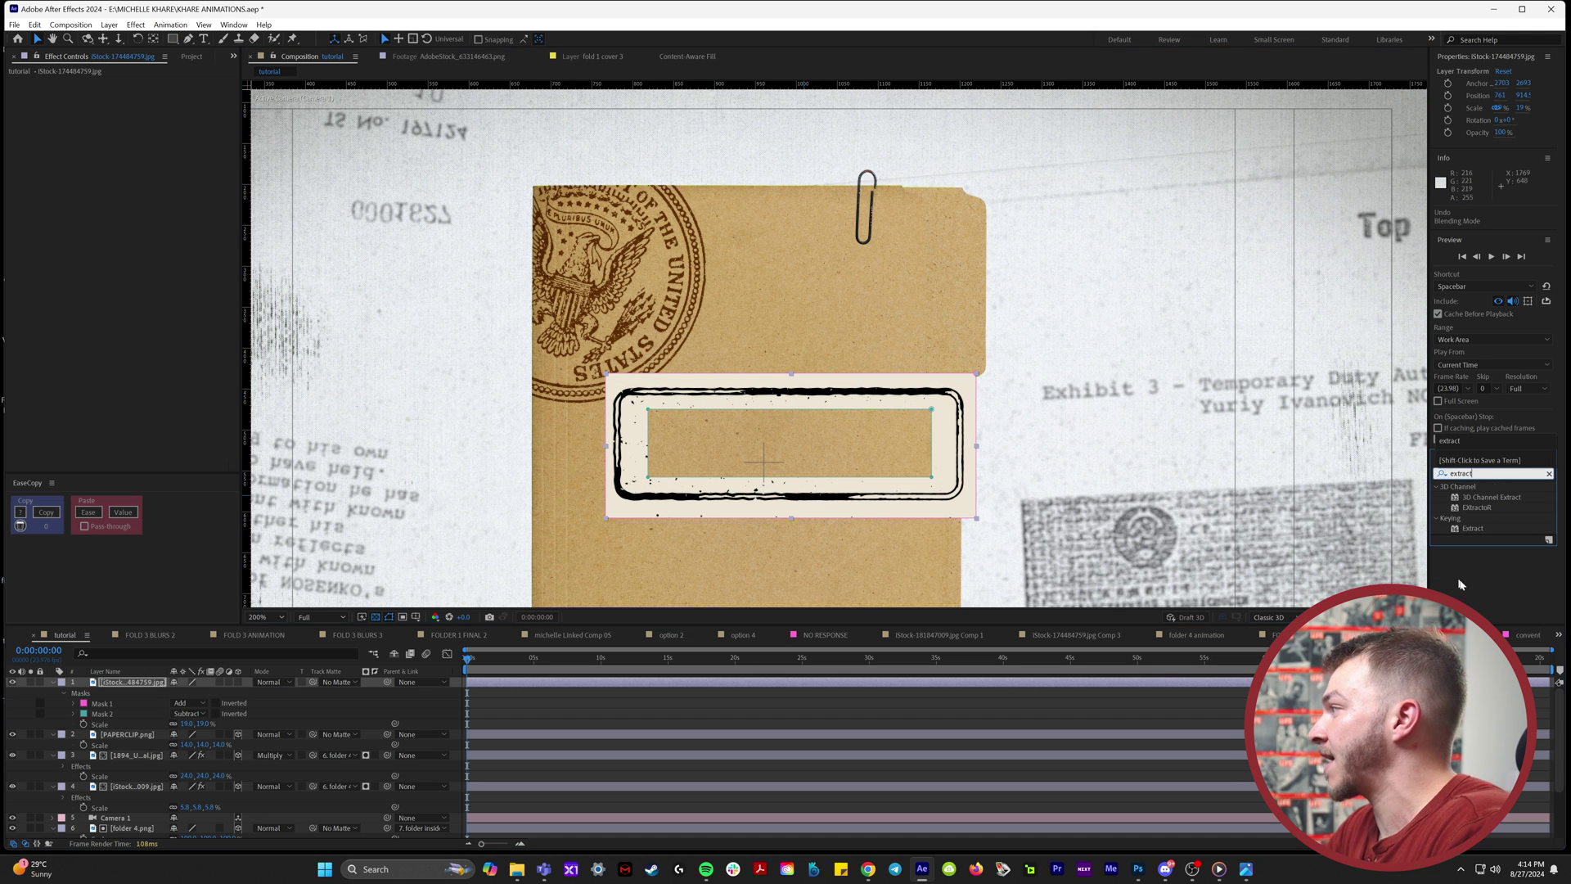
double_click(1473, 528)
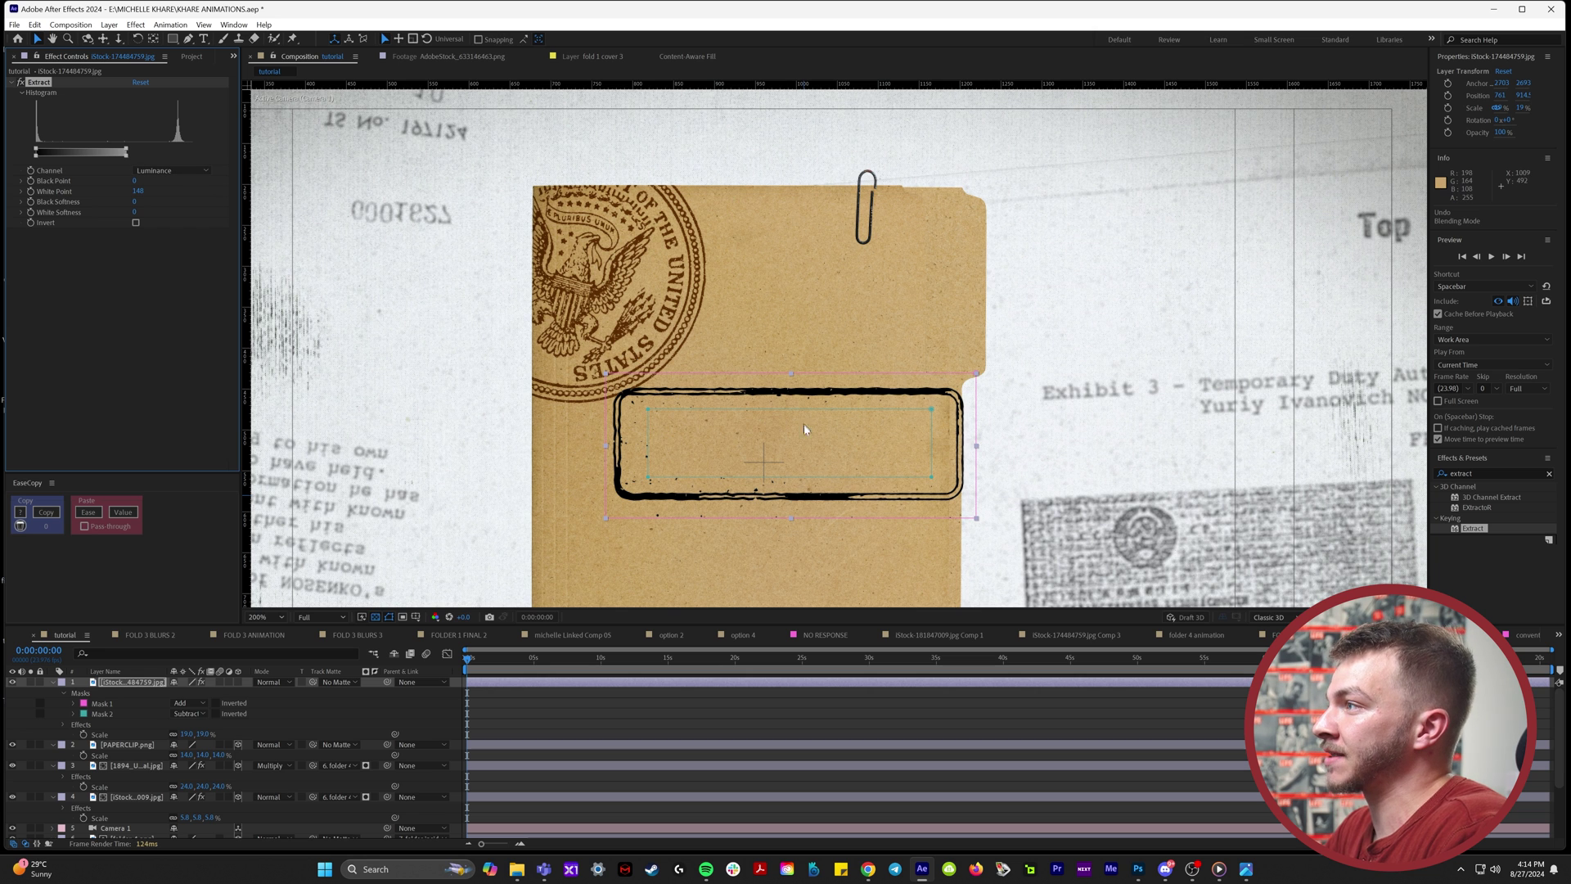
drag(806, 448, 794, 396)
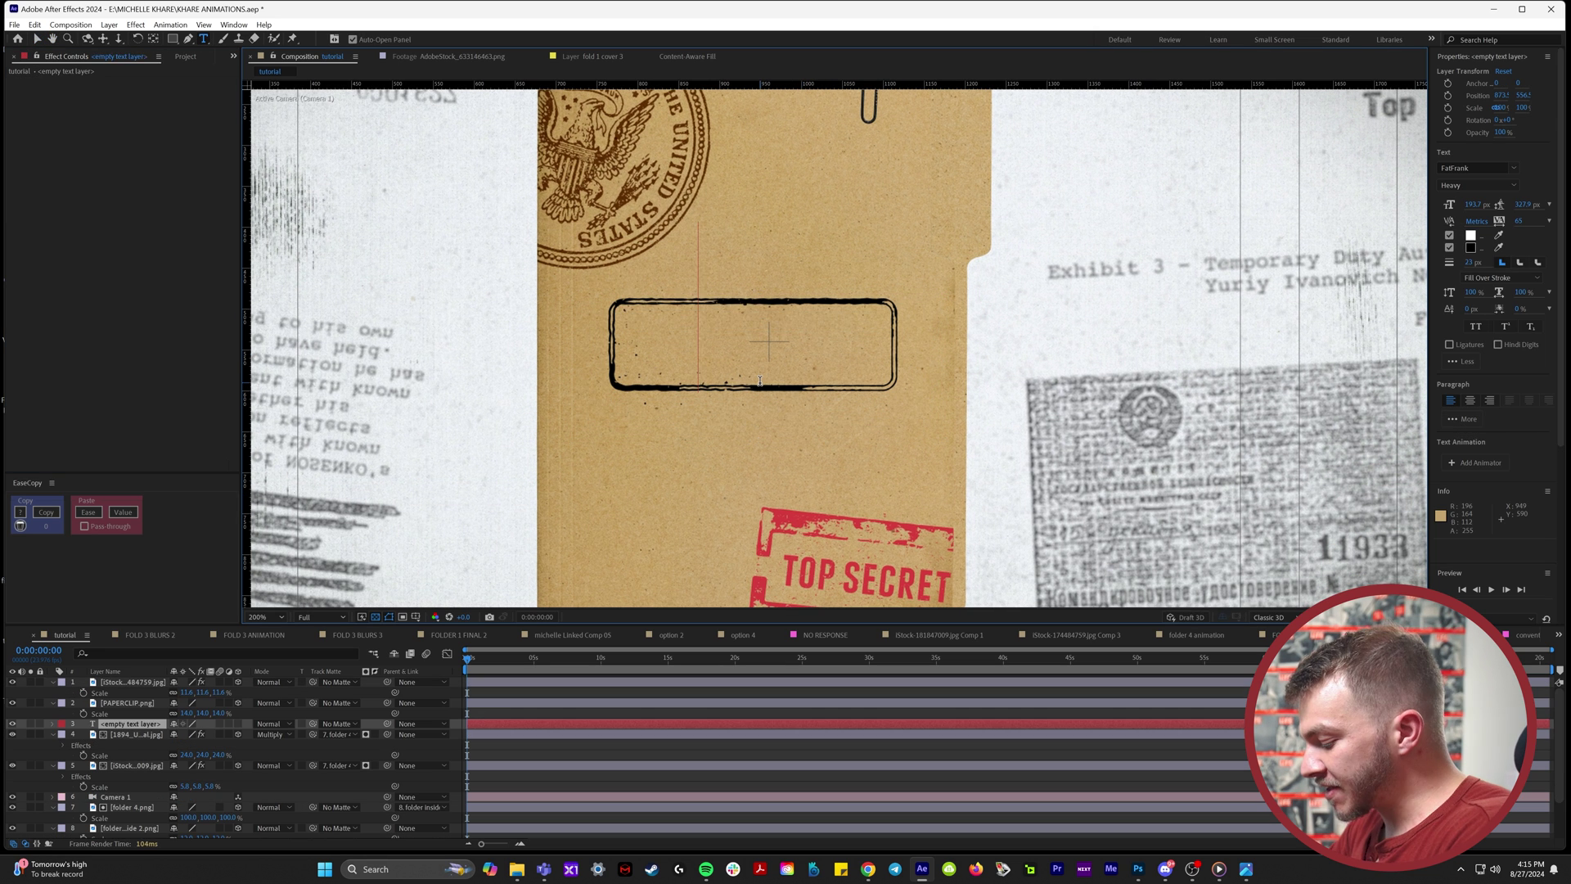
Step: Enter the text "option 1" over the stamp frame and set its font to Tudor Victors
text(o)
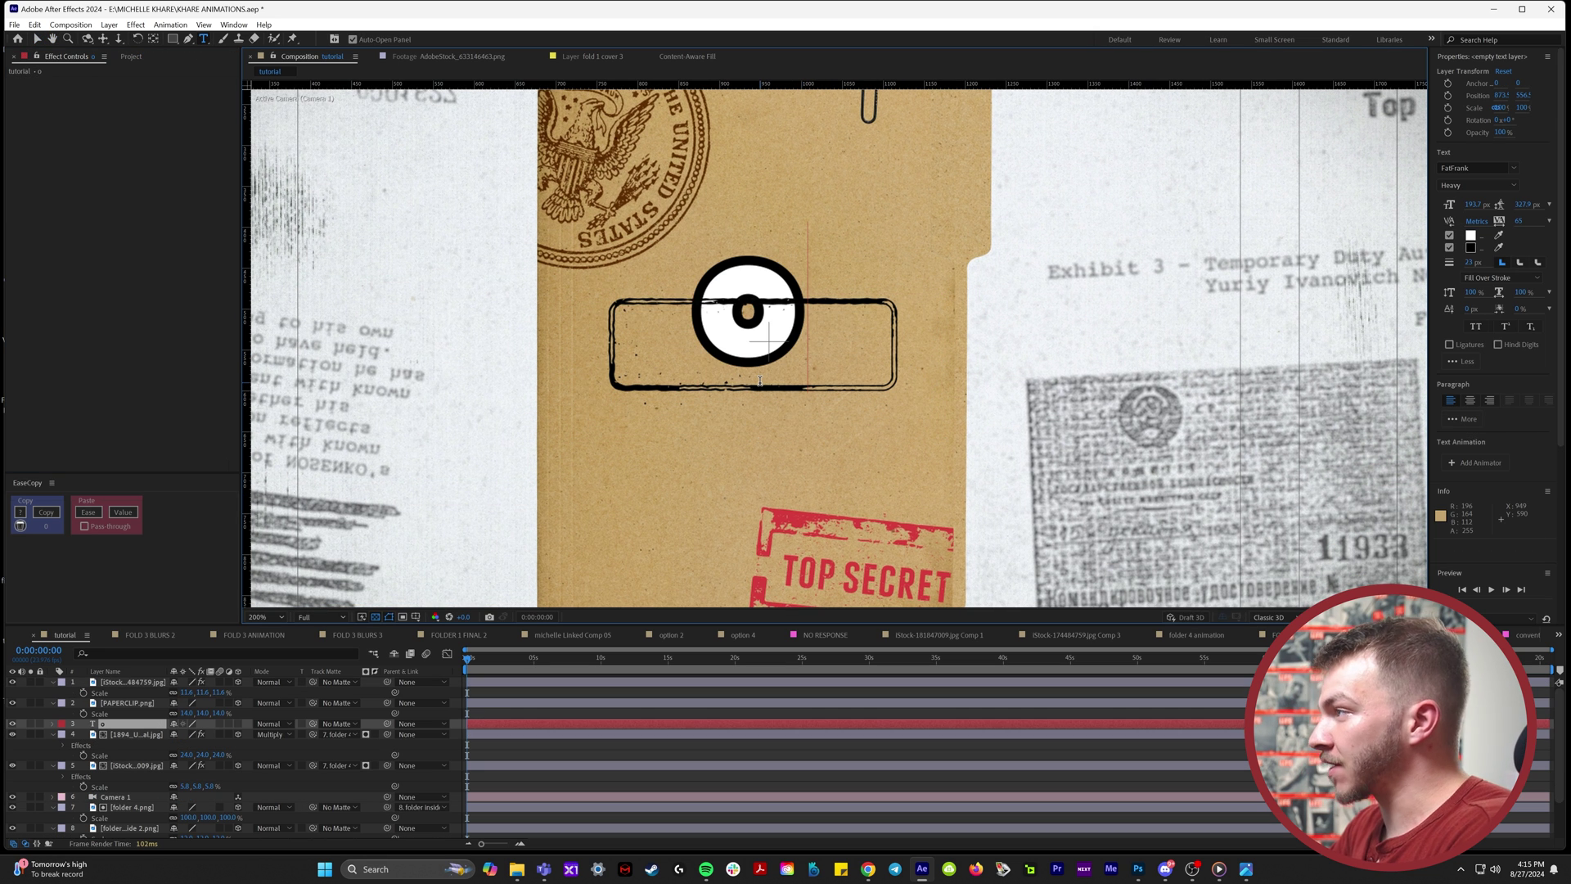
text(ption 1)
click(1451, 168)
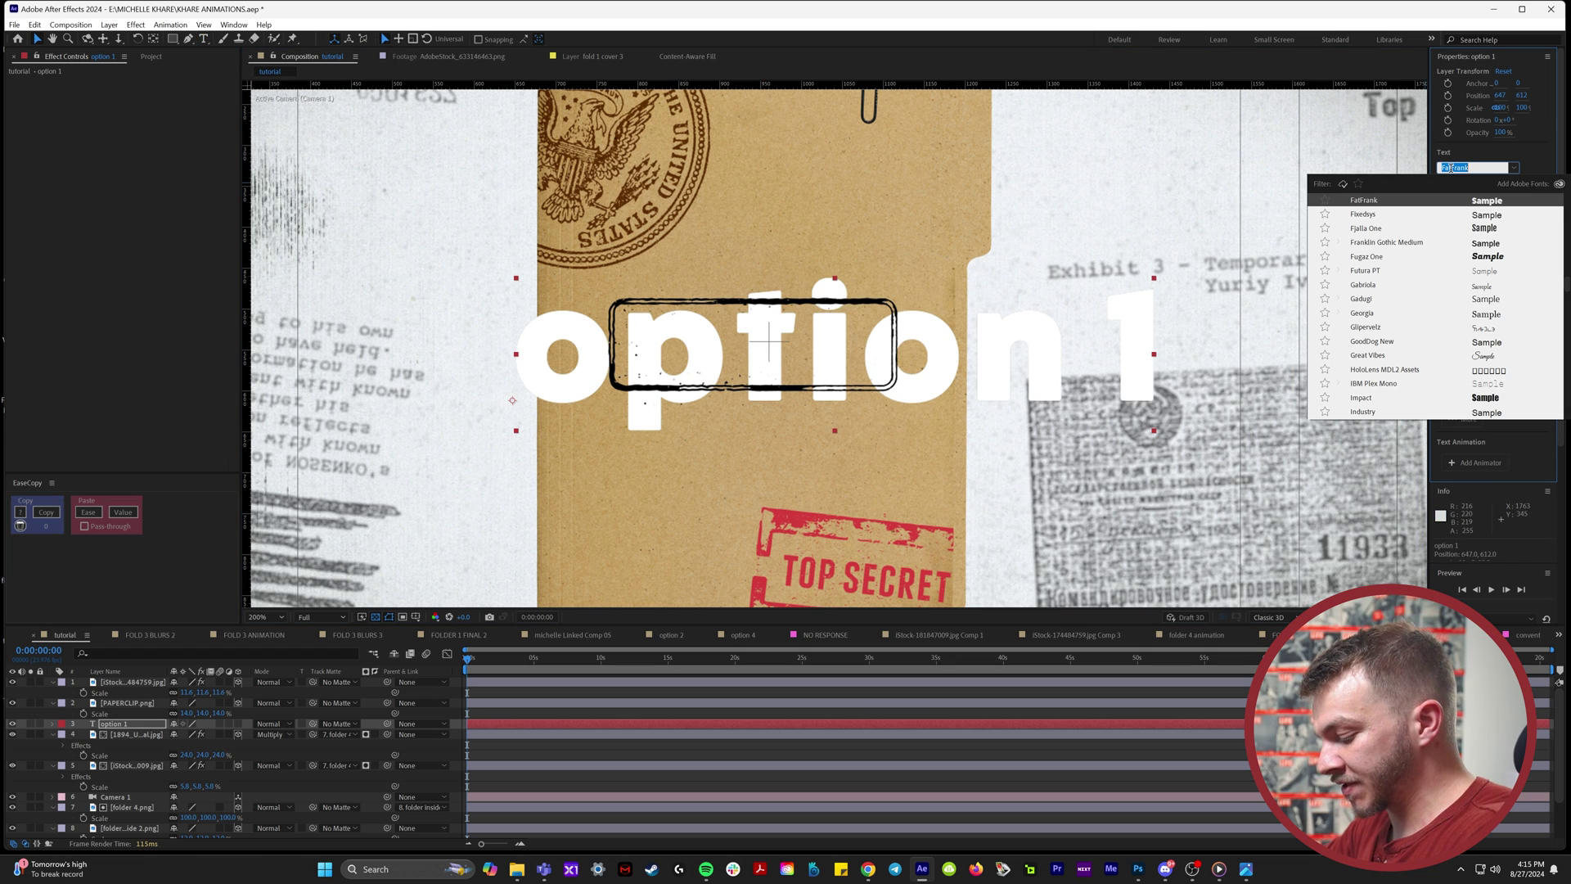
text(tudor)
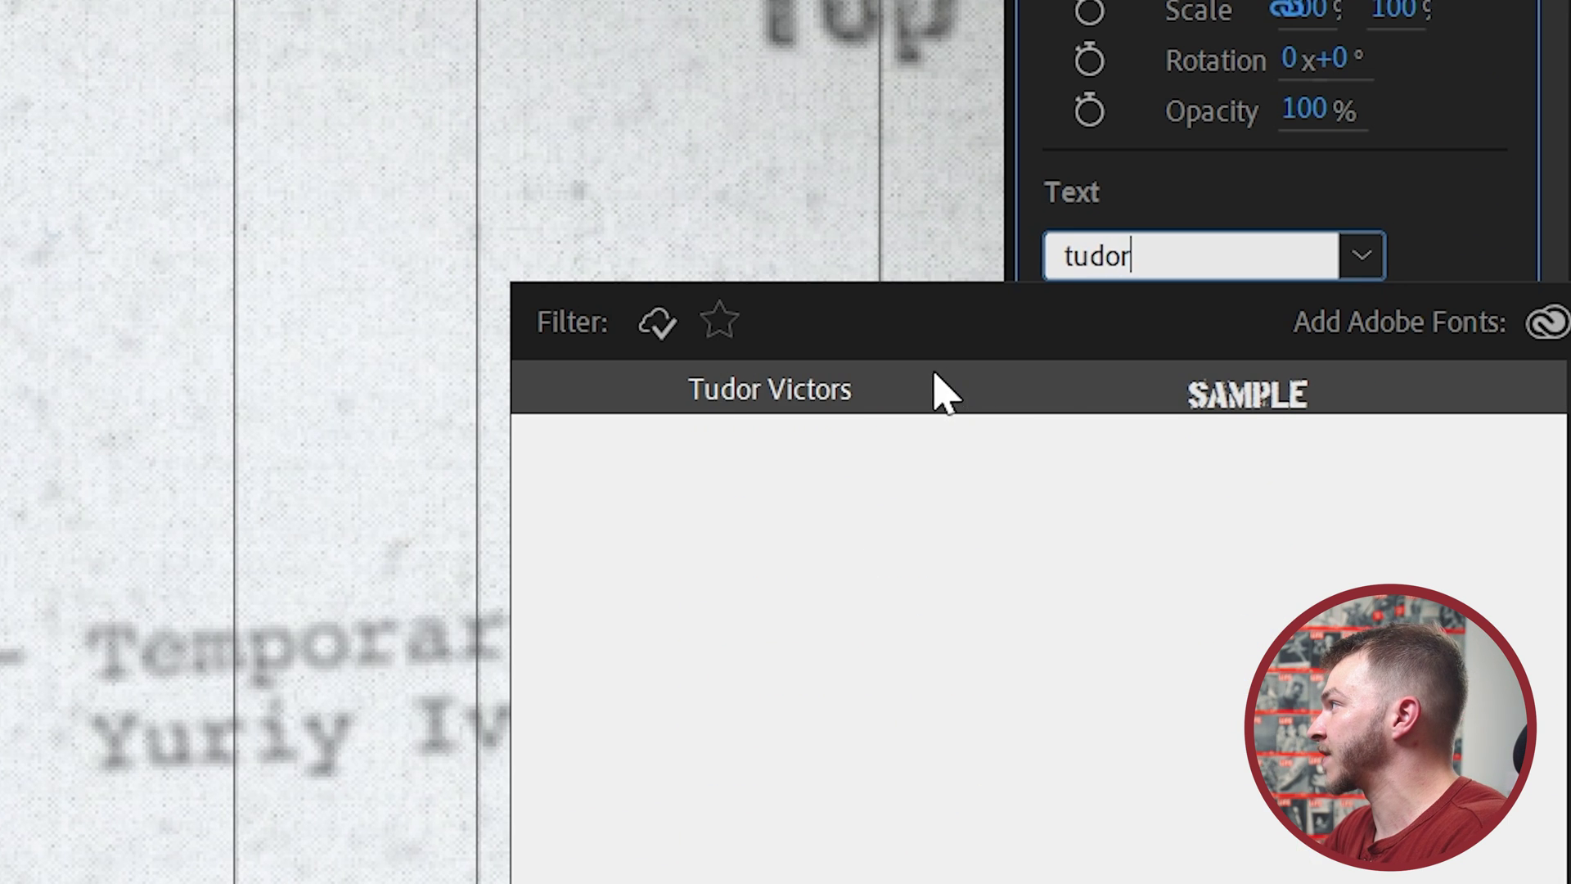
click(934, 375)
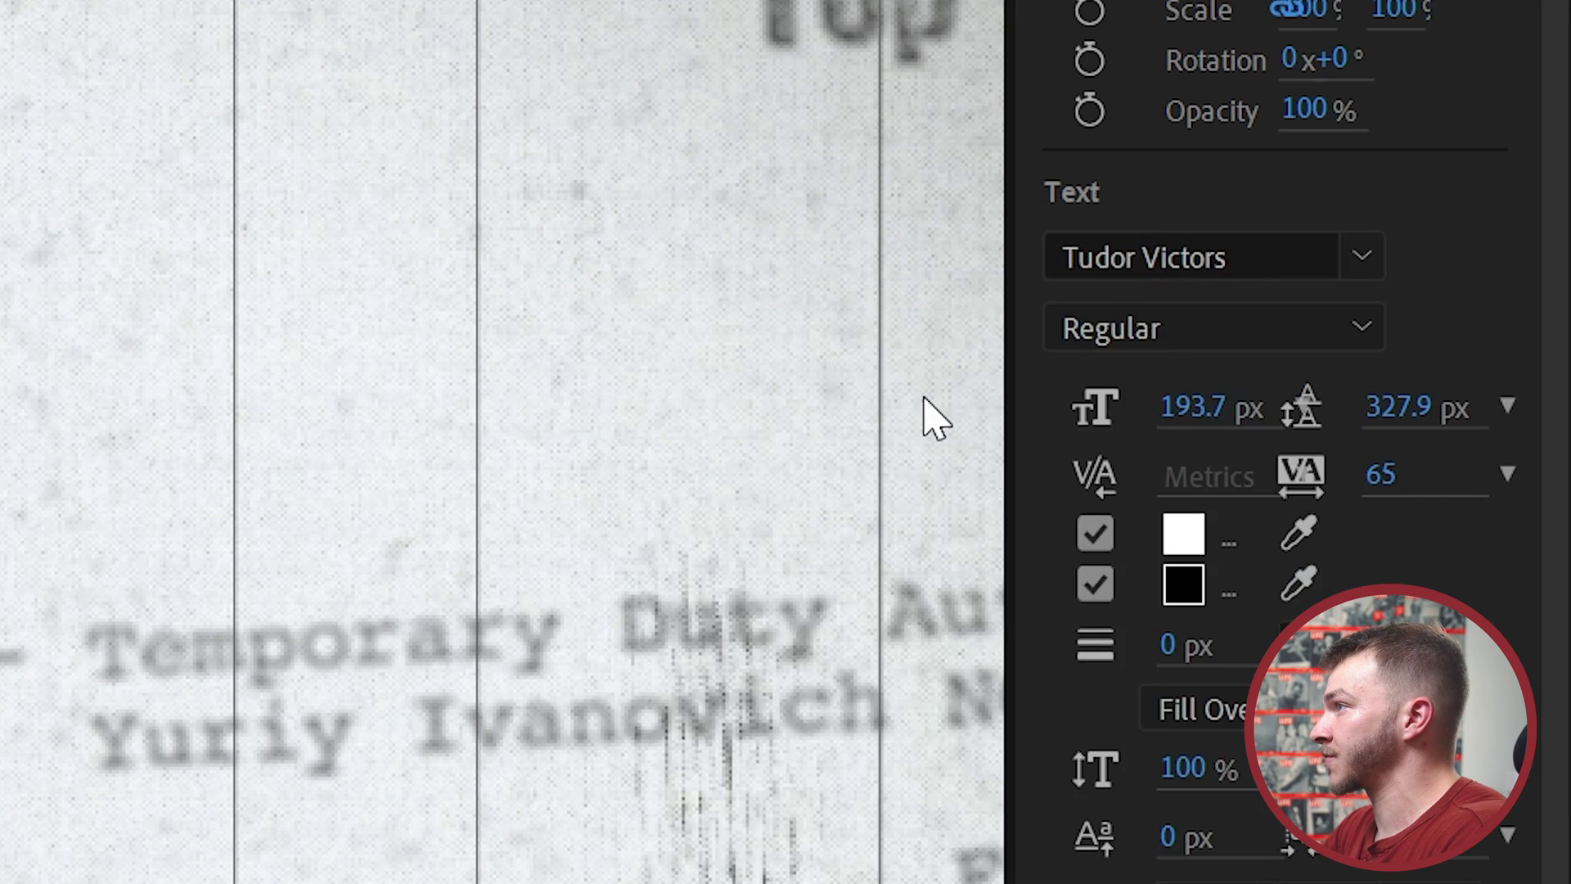
Step: Set the fill color of the option 1 text to near-black 040000
click(1183, 532)
drag(949, 687, 1095, 770)
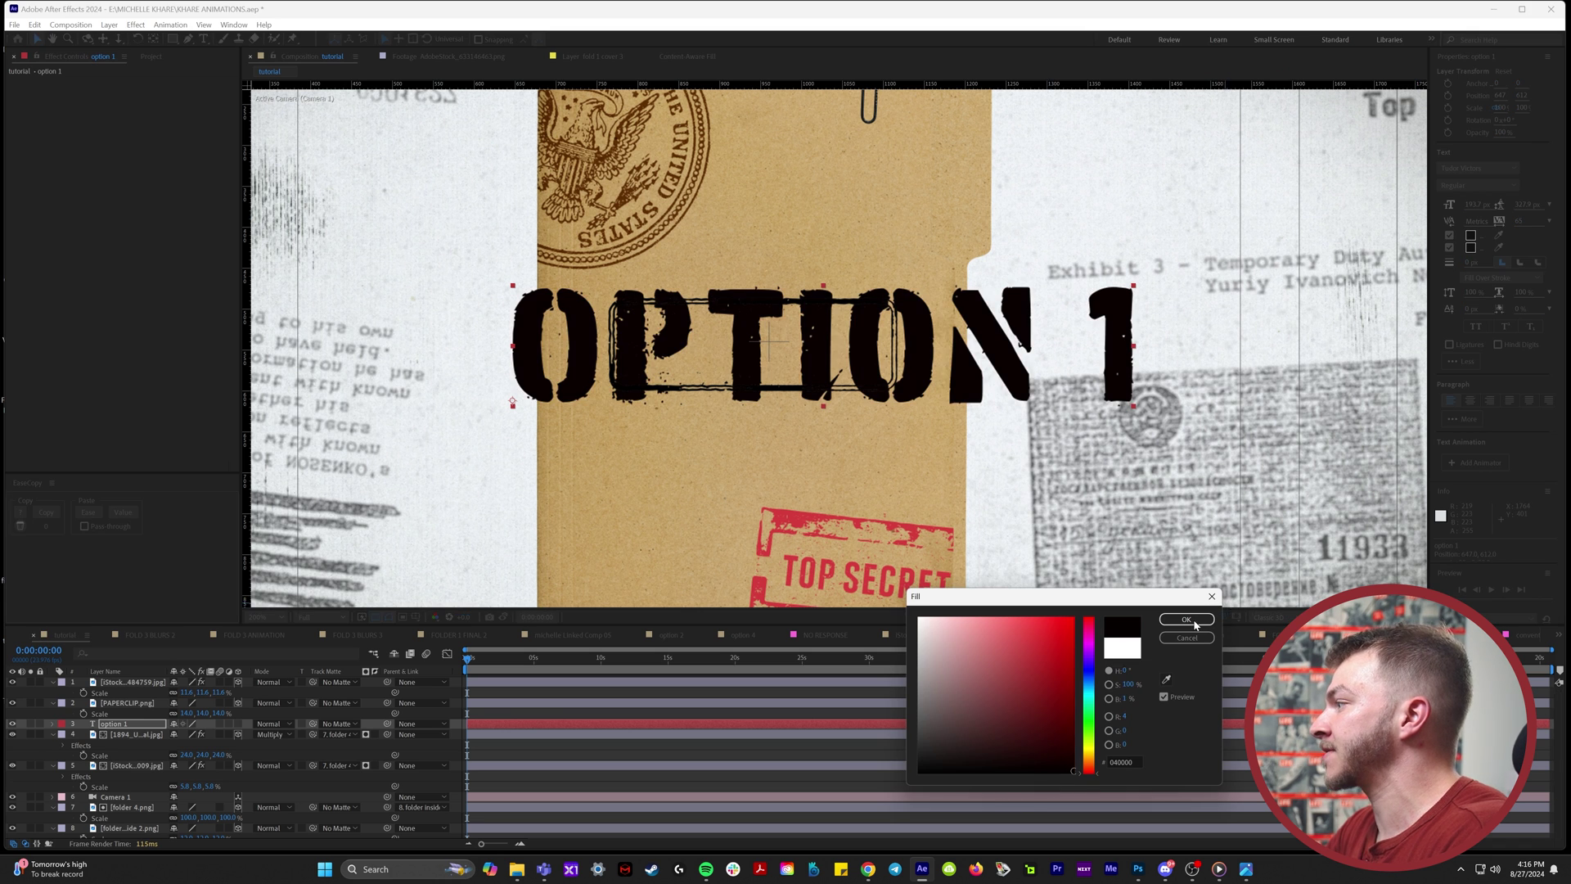
click(1194, 625)
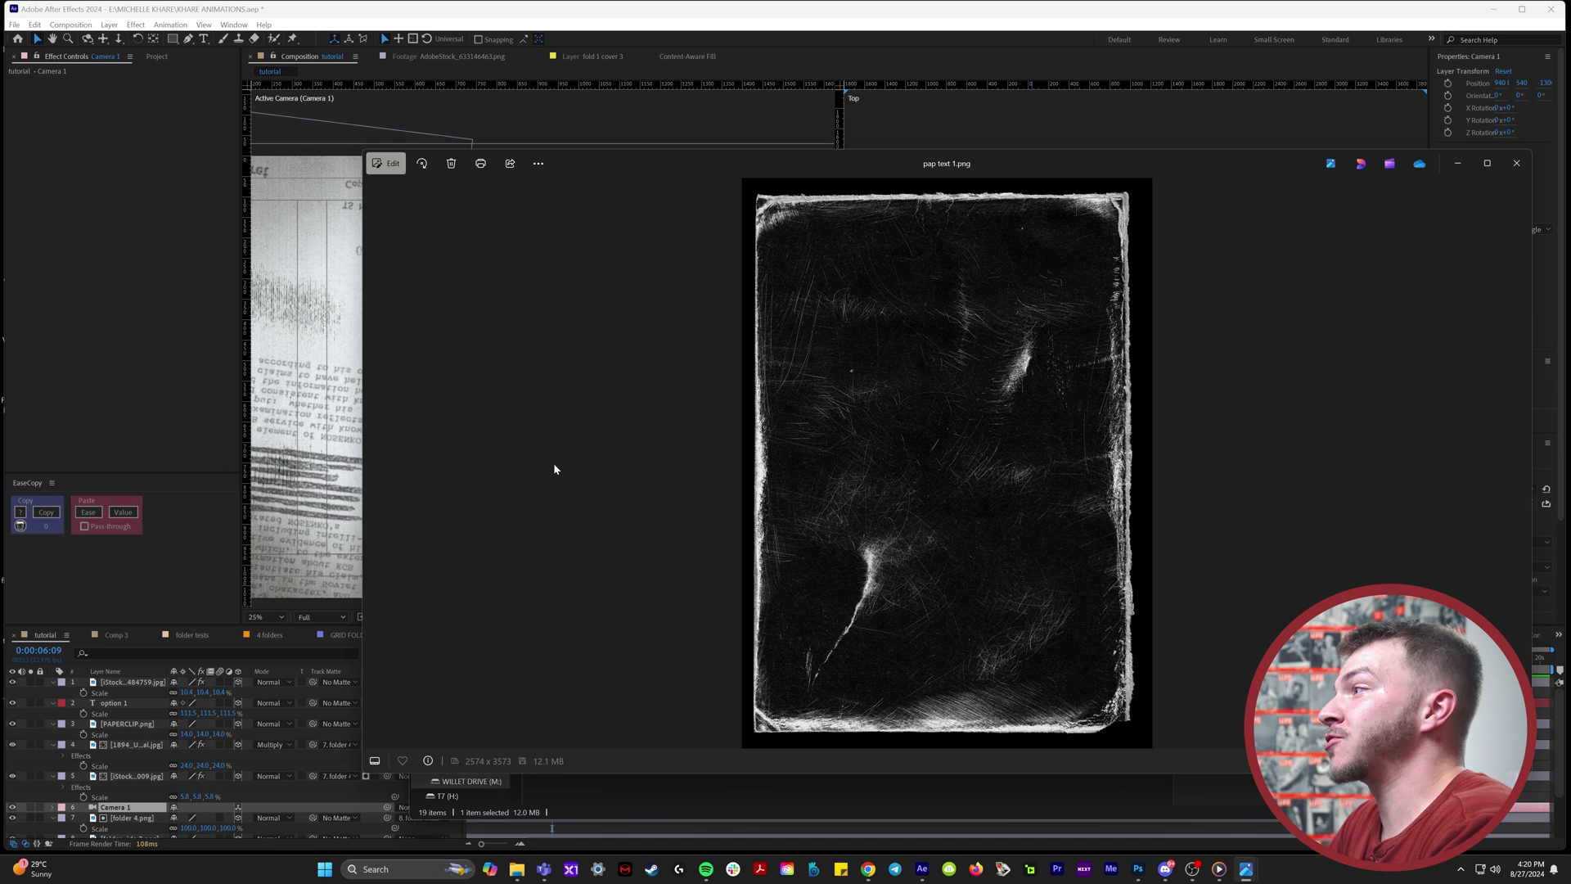
Step: Look through the pap text paper texture images in the image viewer and close it
key(Right)
key(Right)
key(Right)
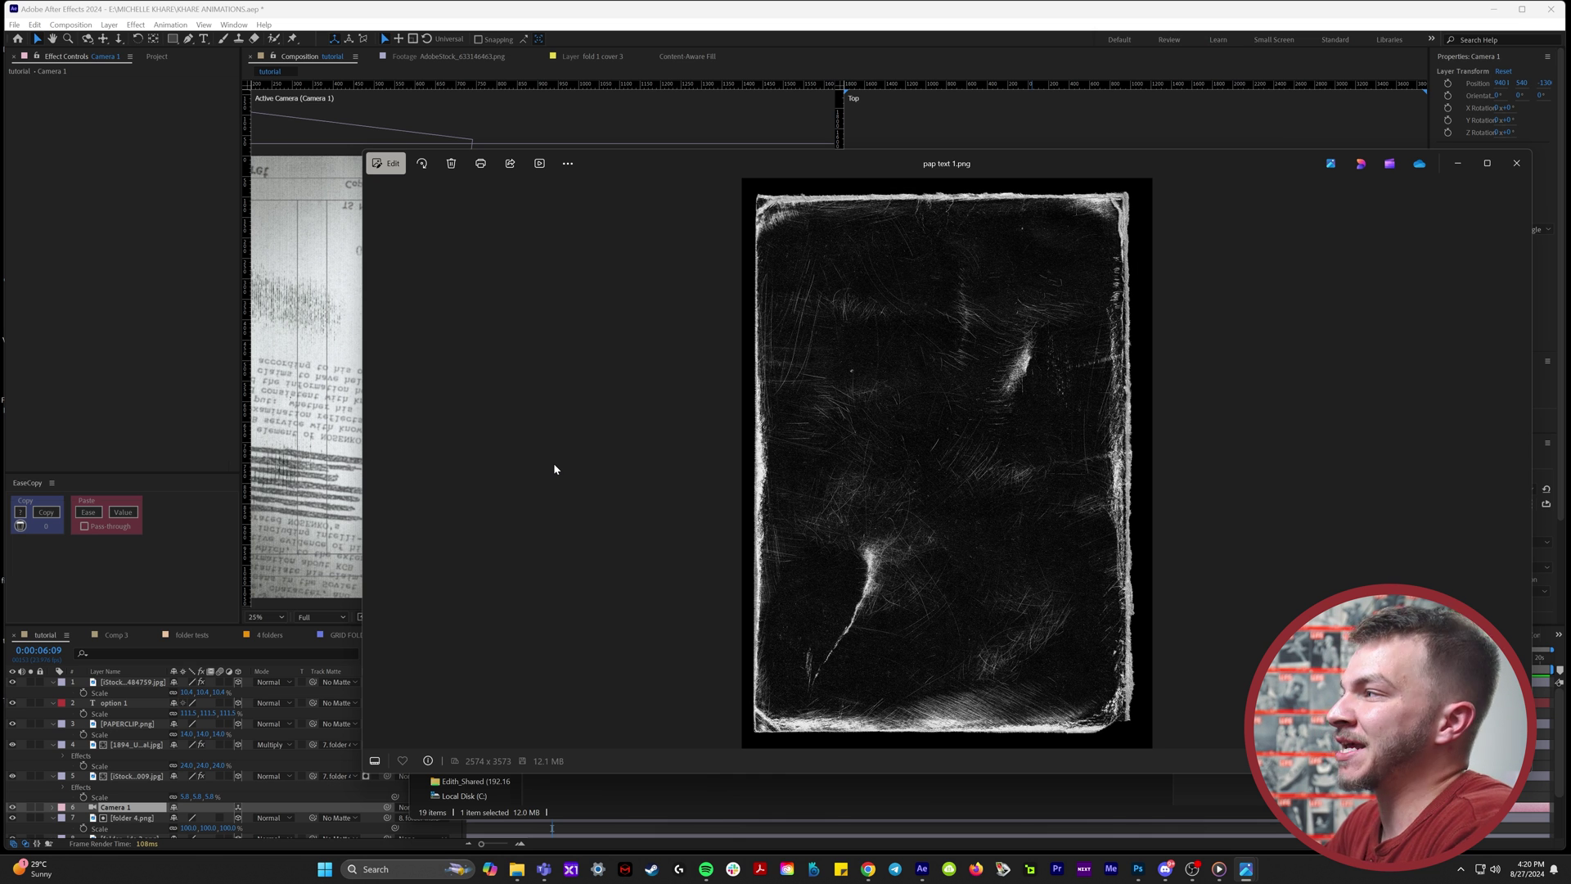
click(1518, 163)
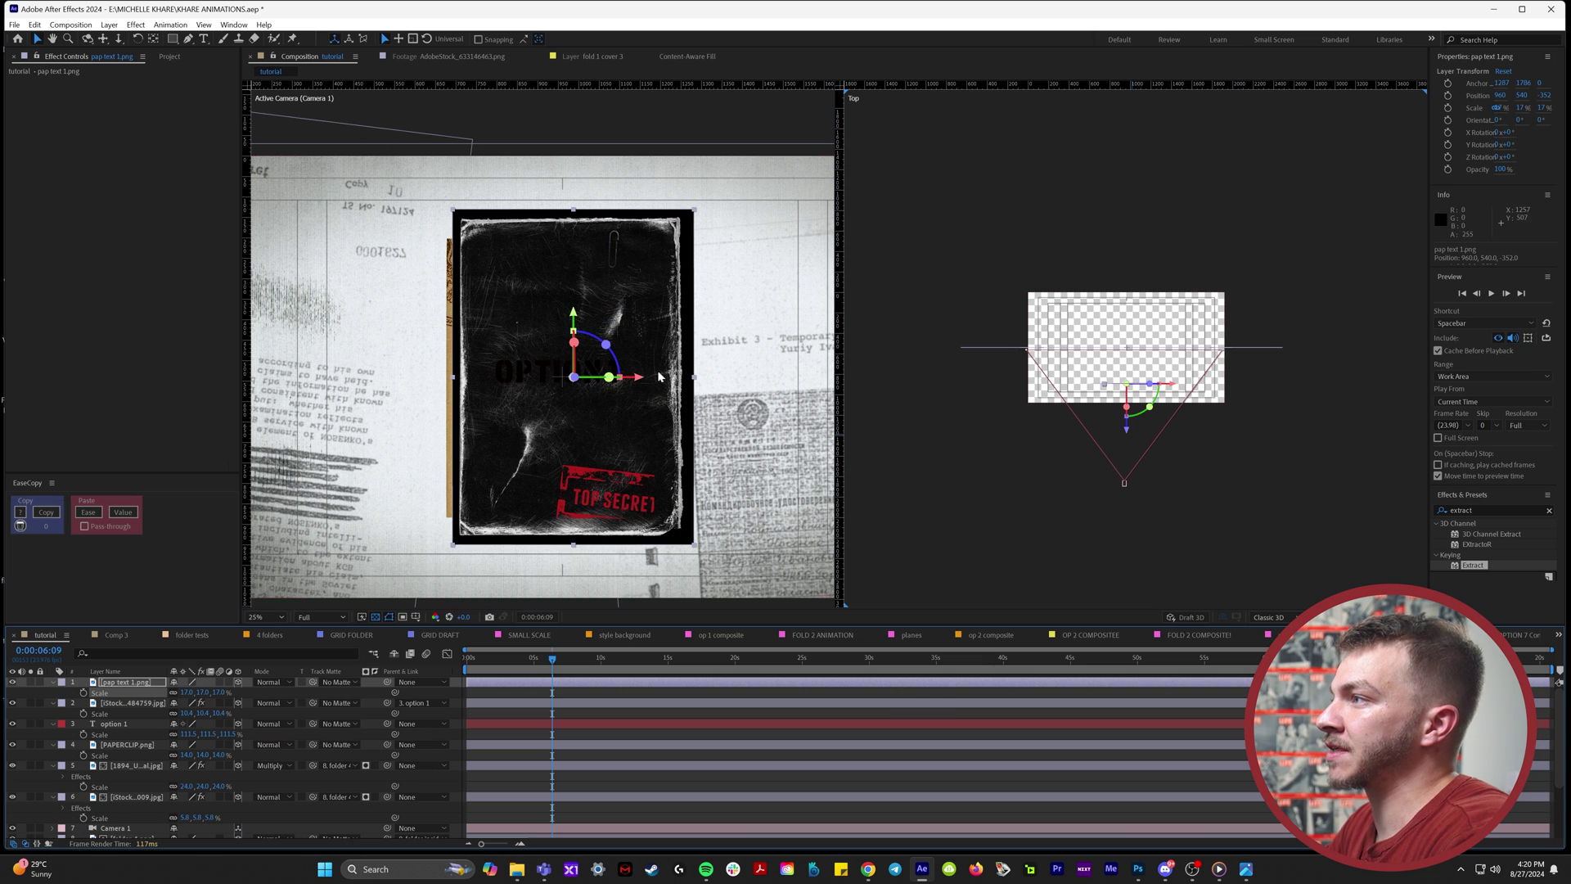
Step: Shift the pap text 1.png texture over the folder and set its blending mode to Screen
drag(641, 376, 631, 377)
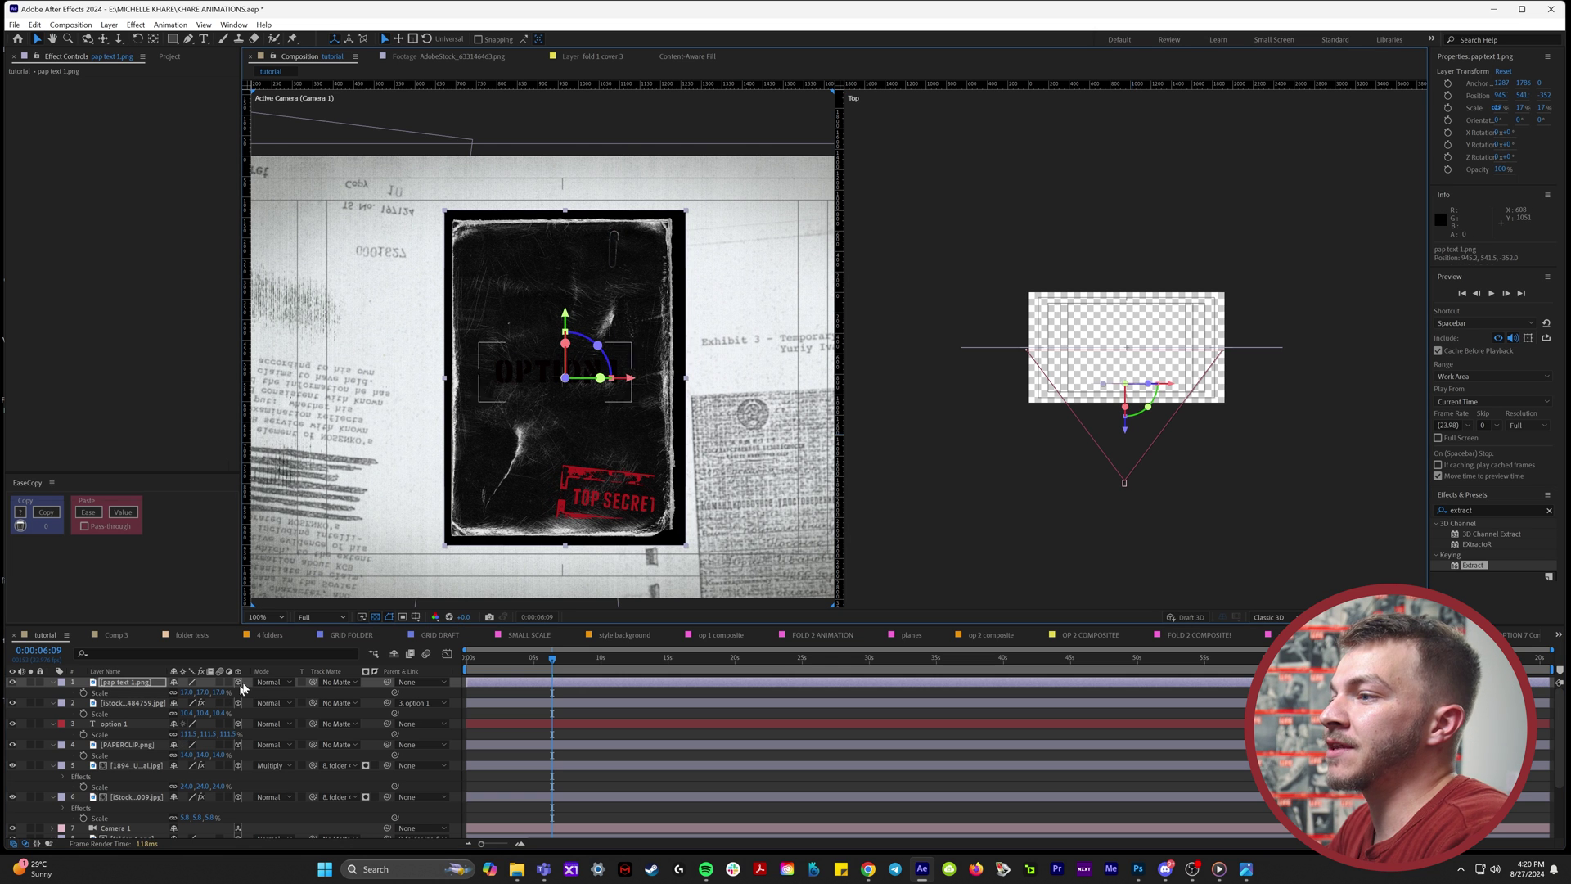
click(265, 682)
click(296, 275)
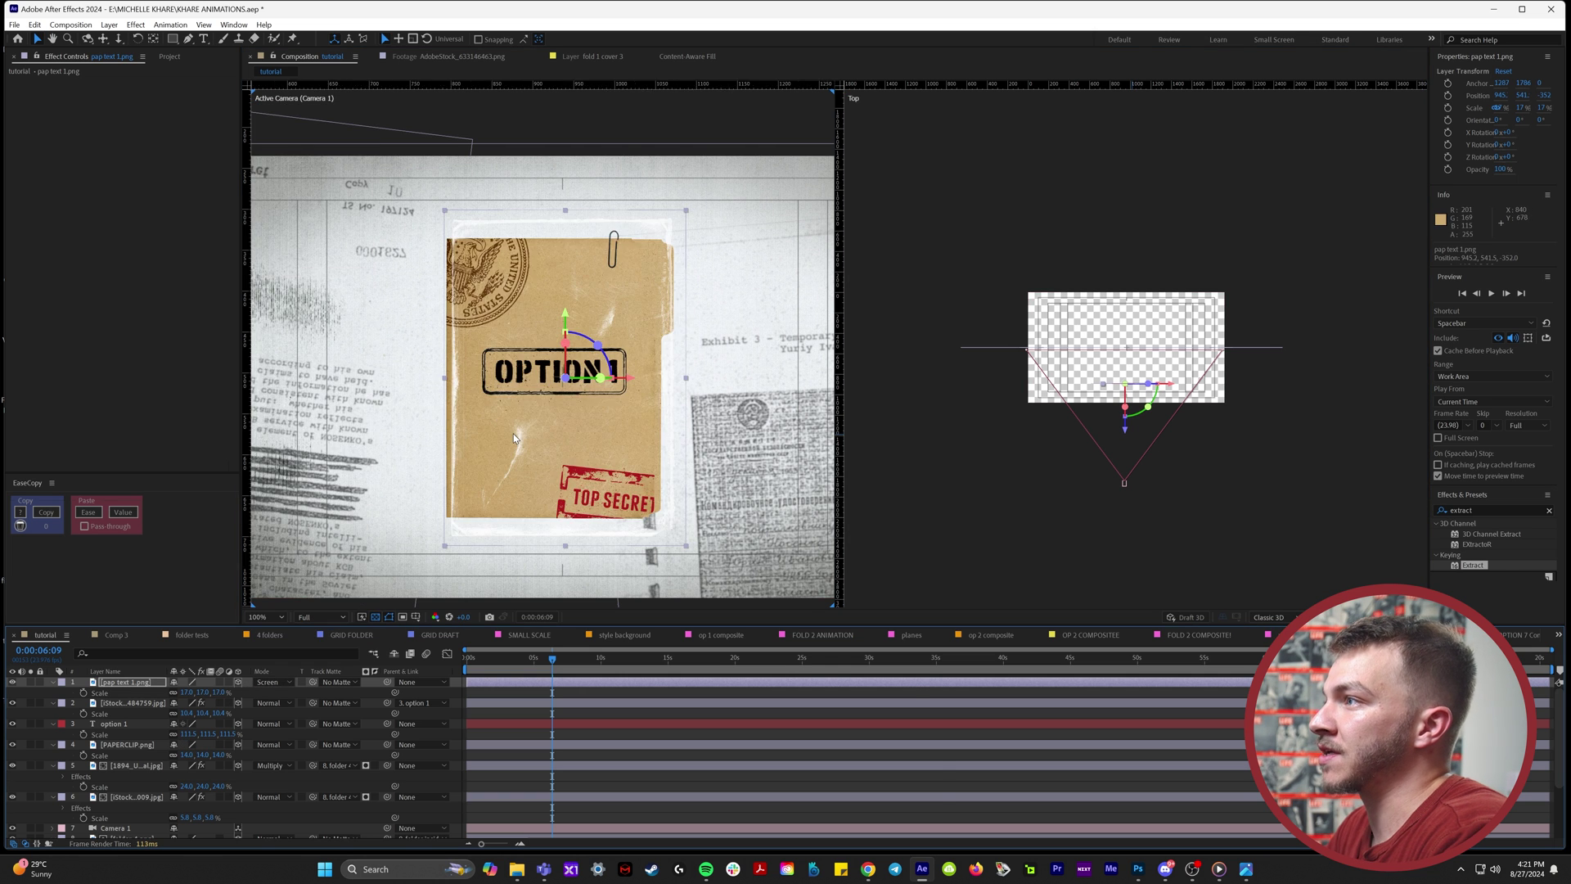
Step: Align the paper texture's top with the folder and scale the texture so its worn edges fit the folder's outline
drag(566, 314, 568, 160)
drag(804, 125, 805, 120)
key(w)
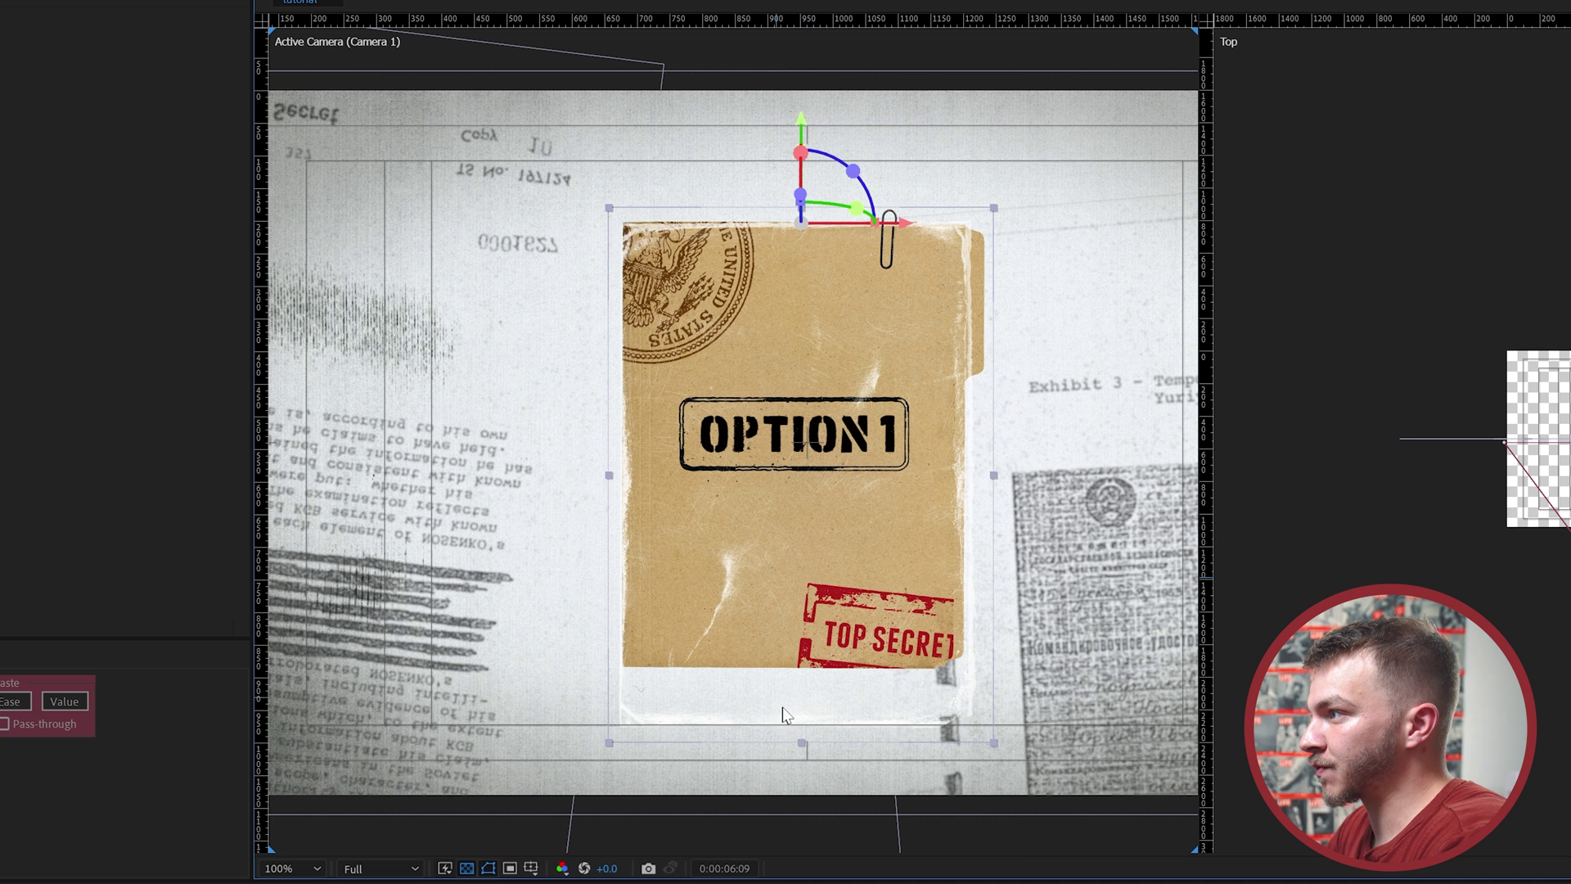
drag(799, 745, 809, 688)
key(period)
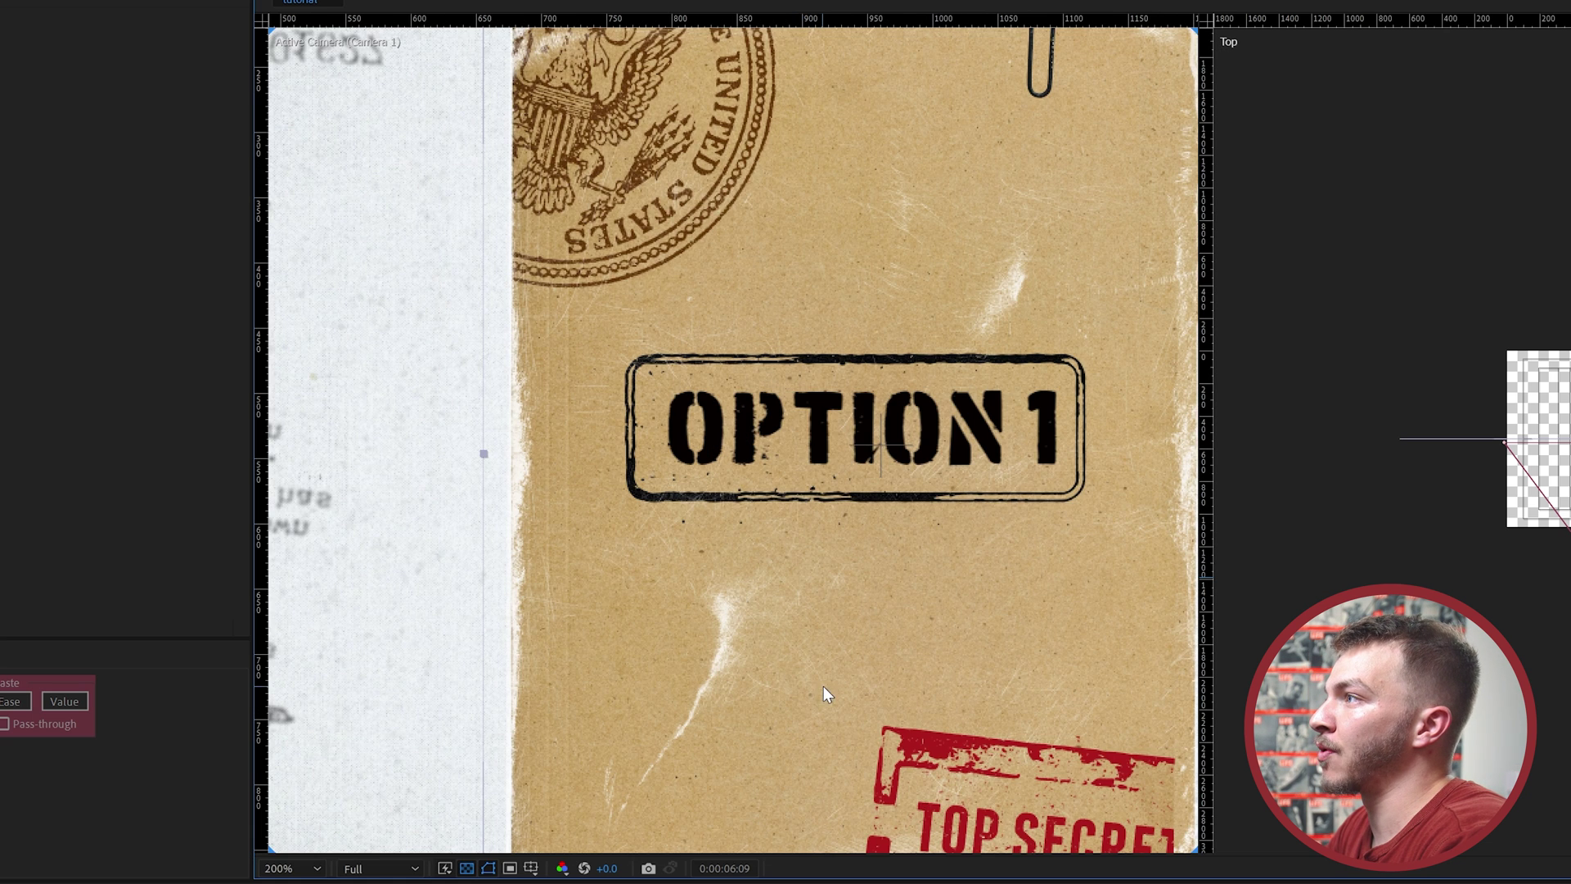
drag(481, 457, 484, 459)
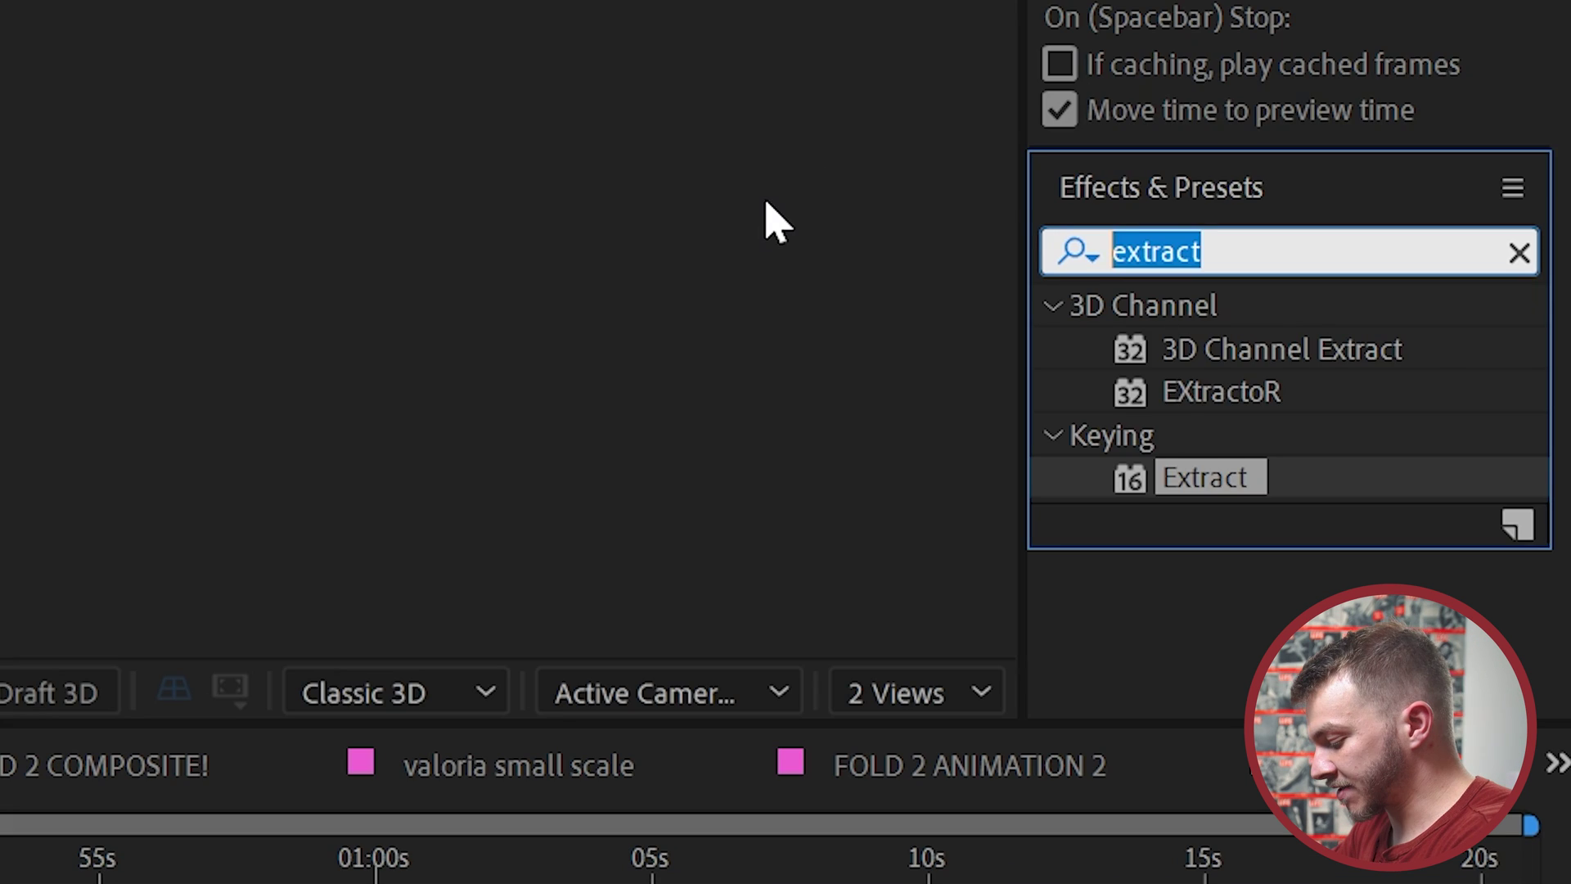
Step: Apply the Tint effect to the paper texture and map white to a lighter orange-brown
text(tint)
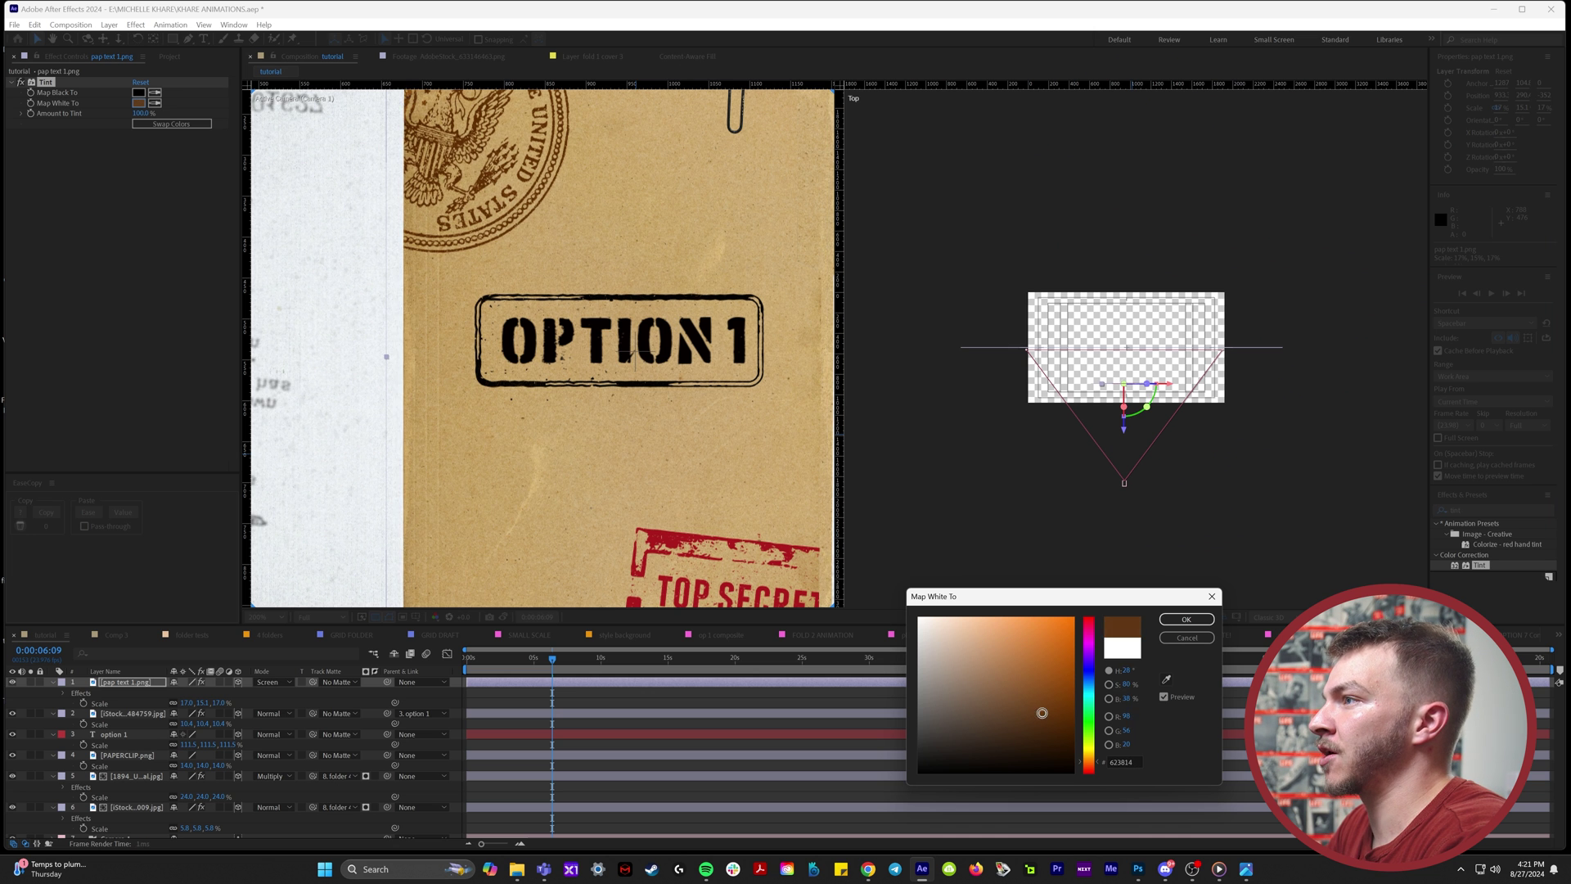
drag(1040, 712, 1030, 660)
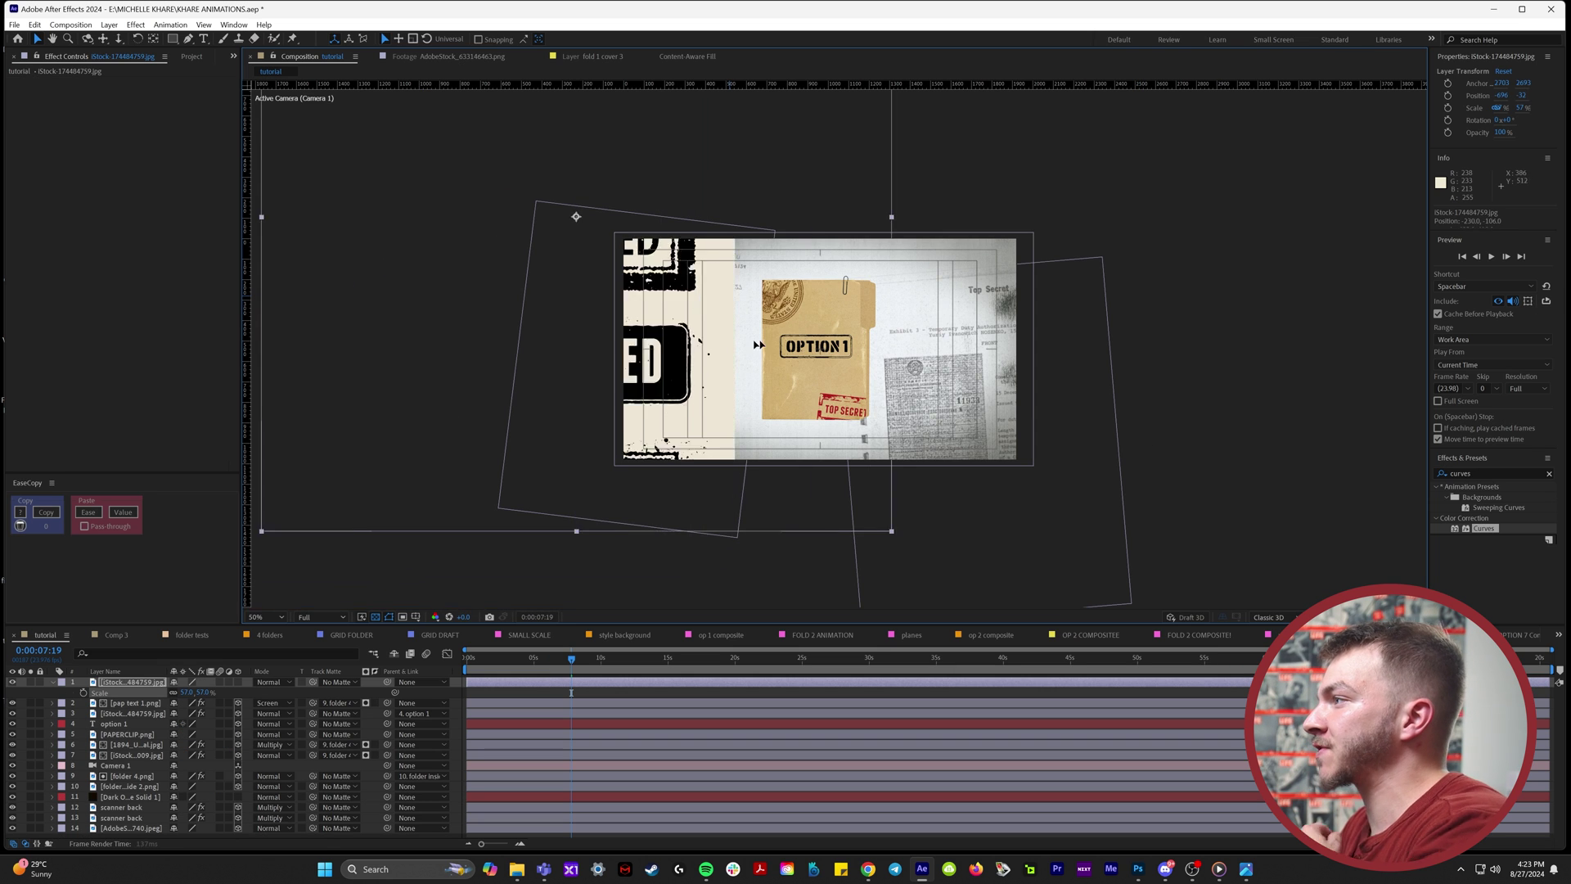
Step: Move the stamp sheet so the black CLASSIFIED stamp with ink splatter sits inside the frame
drag(794, 296, 817, 273)
key(period)
drag(824, 375, 825, 373)
Step: Mask the area around the CLASSIFIED stamp's splatter, and cut the stamp out with a second rectangular mask set to Subtract
key(q)
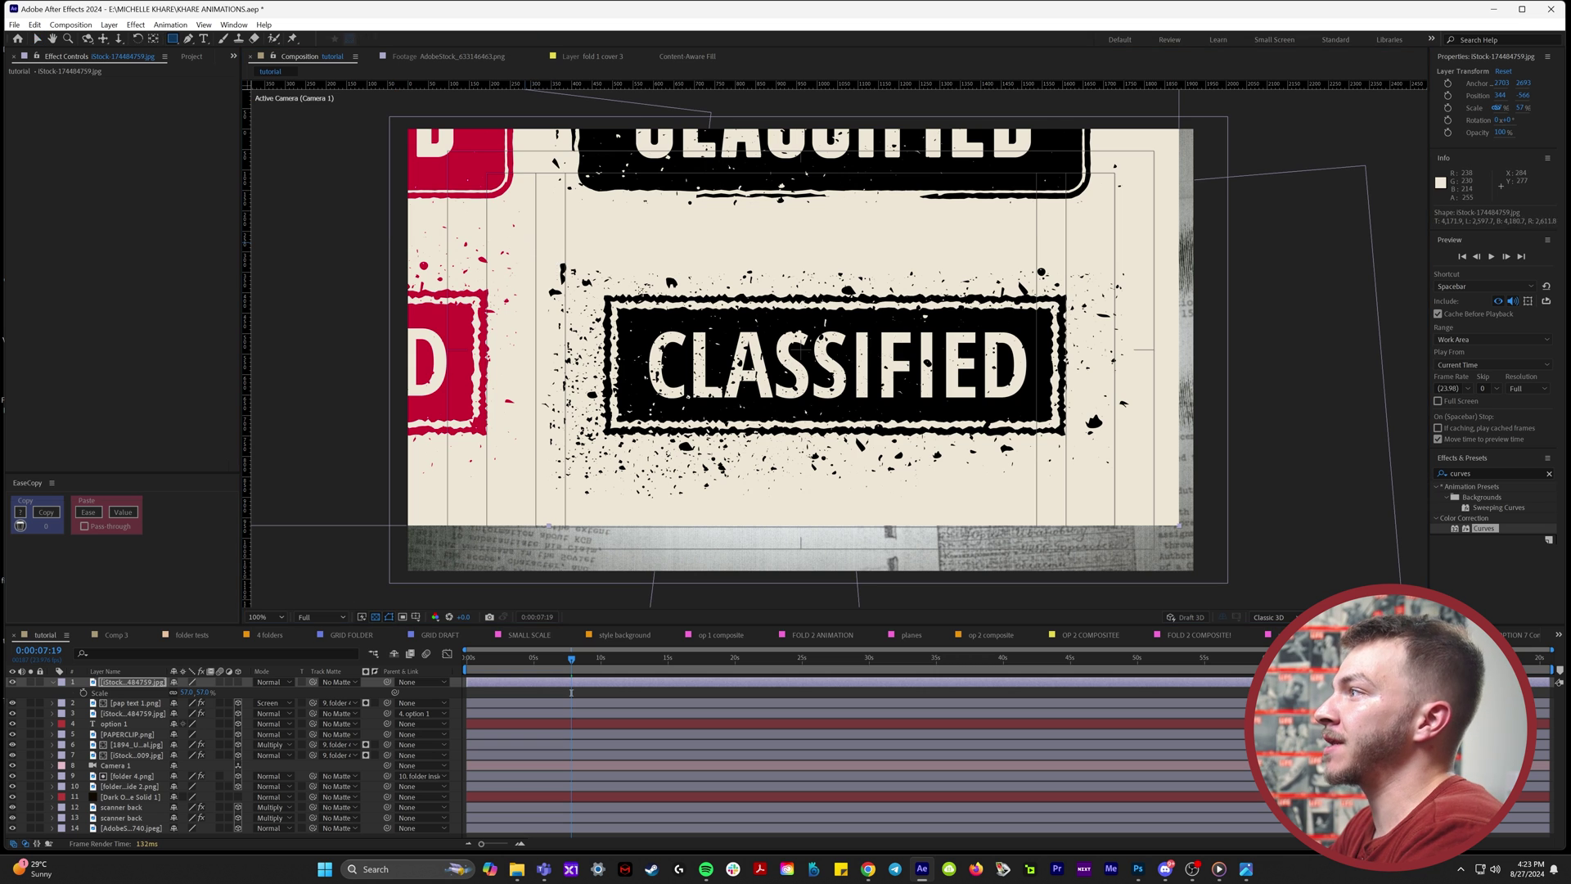
drag(523, 242, 1167, 507)
drag(602, 291, 1070, 441)
click(201, 713)
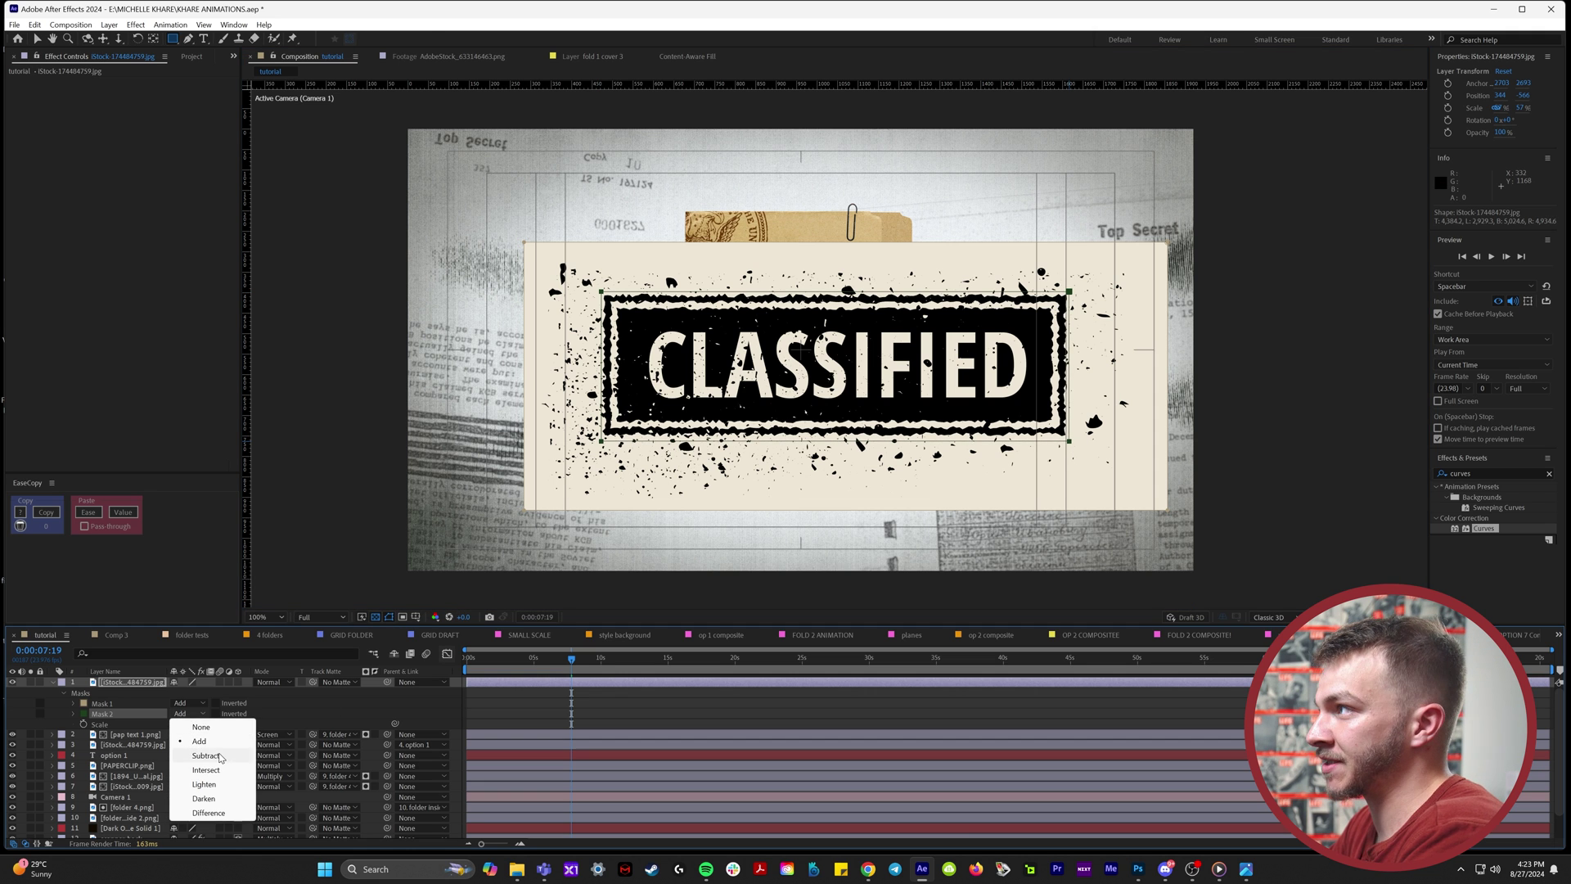
click(205, 756)
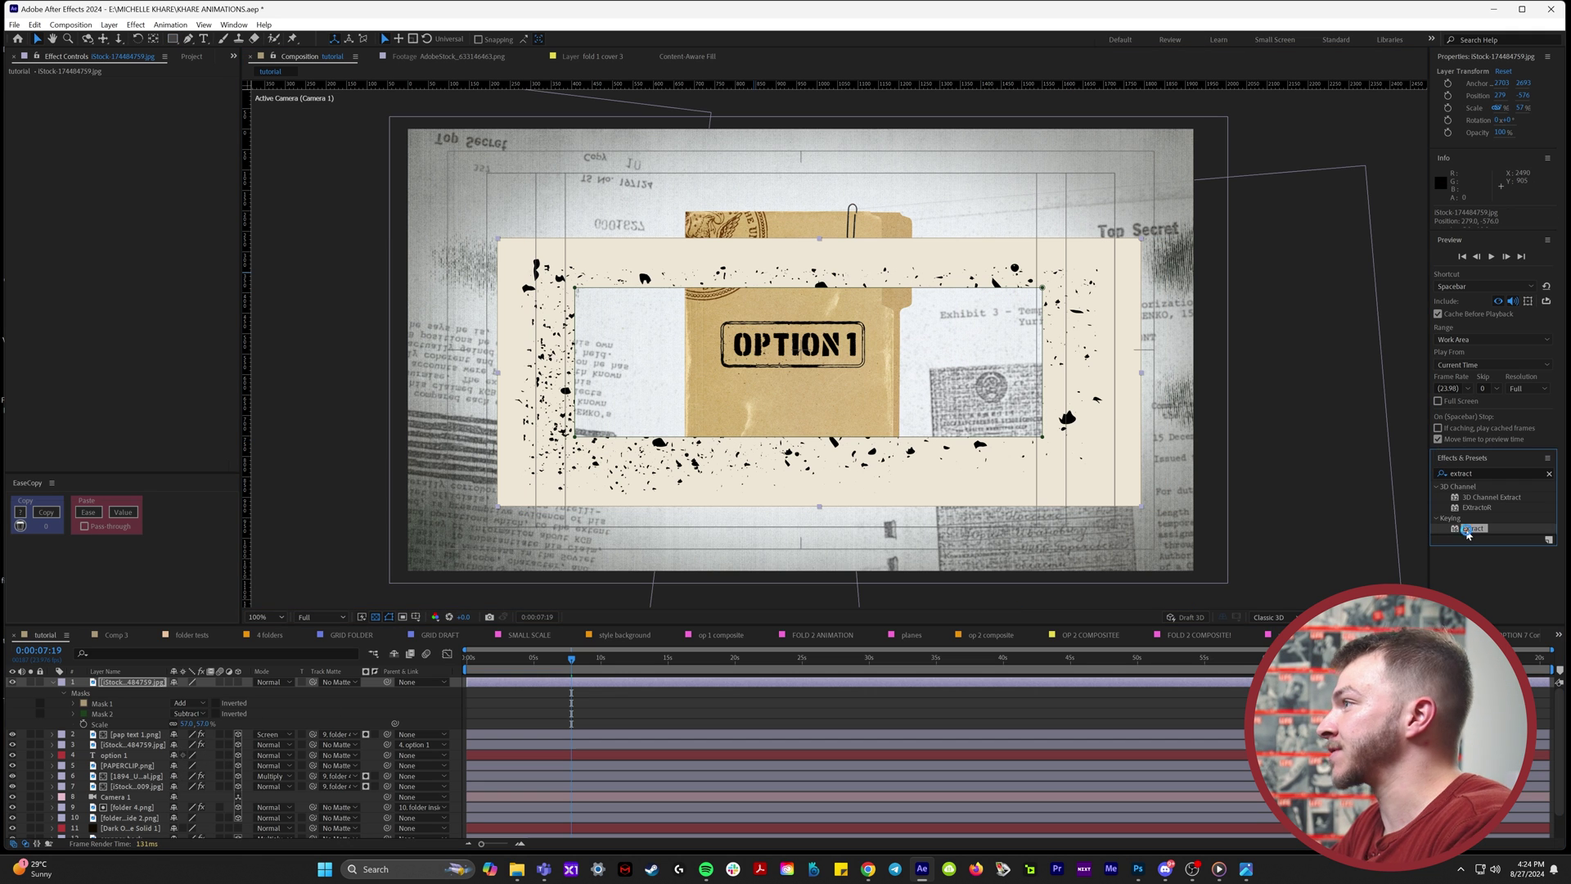
Step: Apply the Extract effect to the splatter layer and lower its white point to remove the cream background
drag(1473, 528, 69, 49)
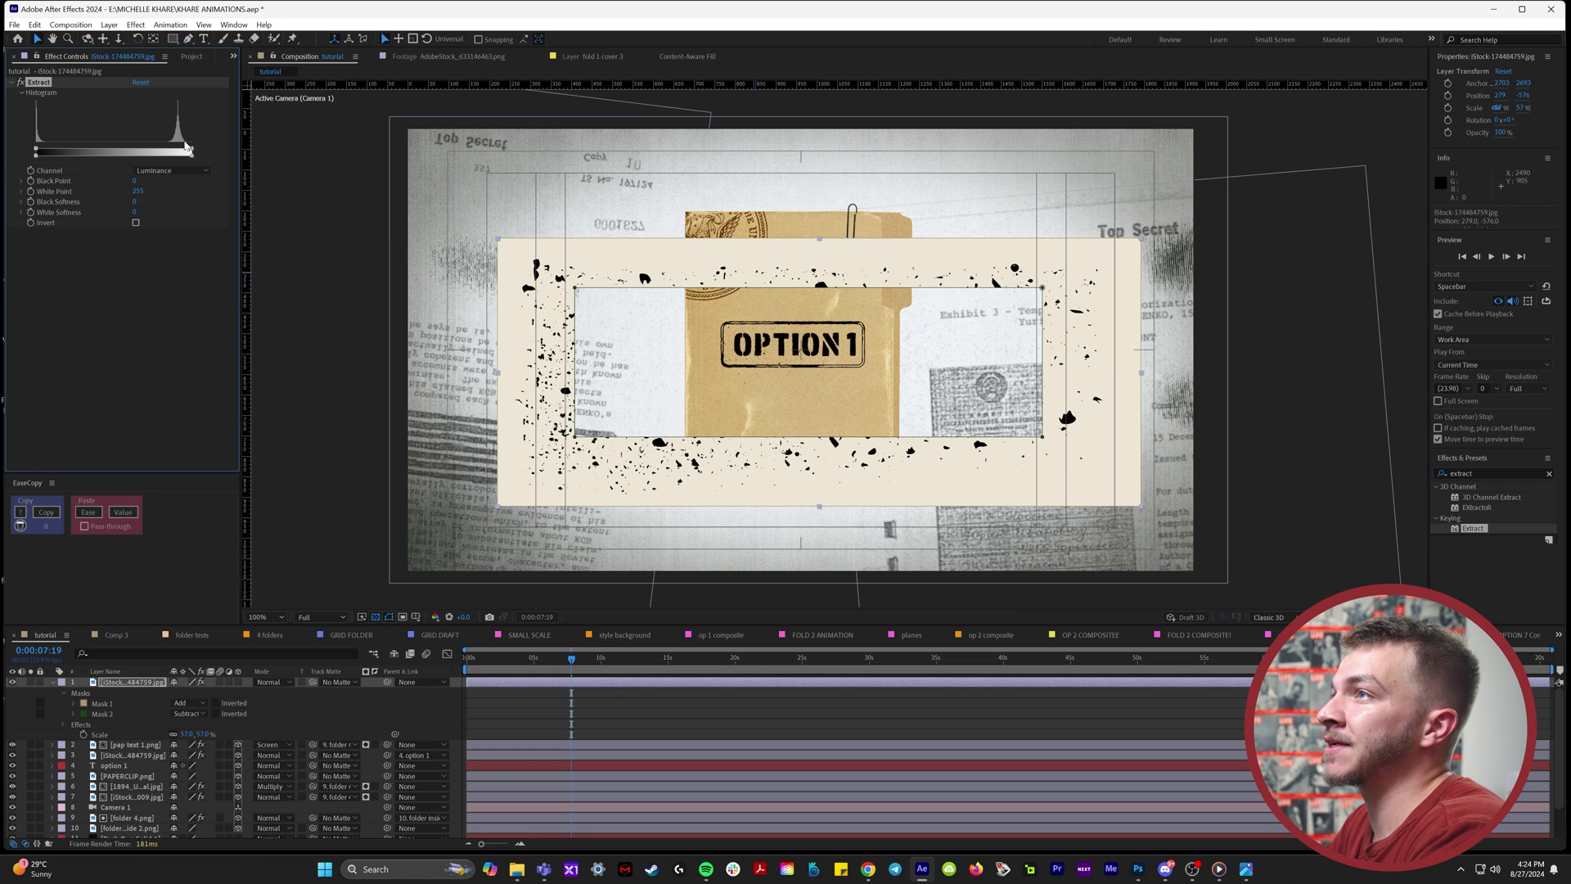
drag(179, 152, 127, 158)
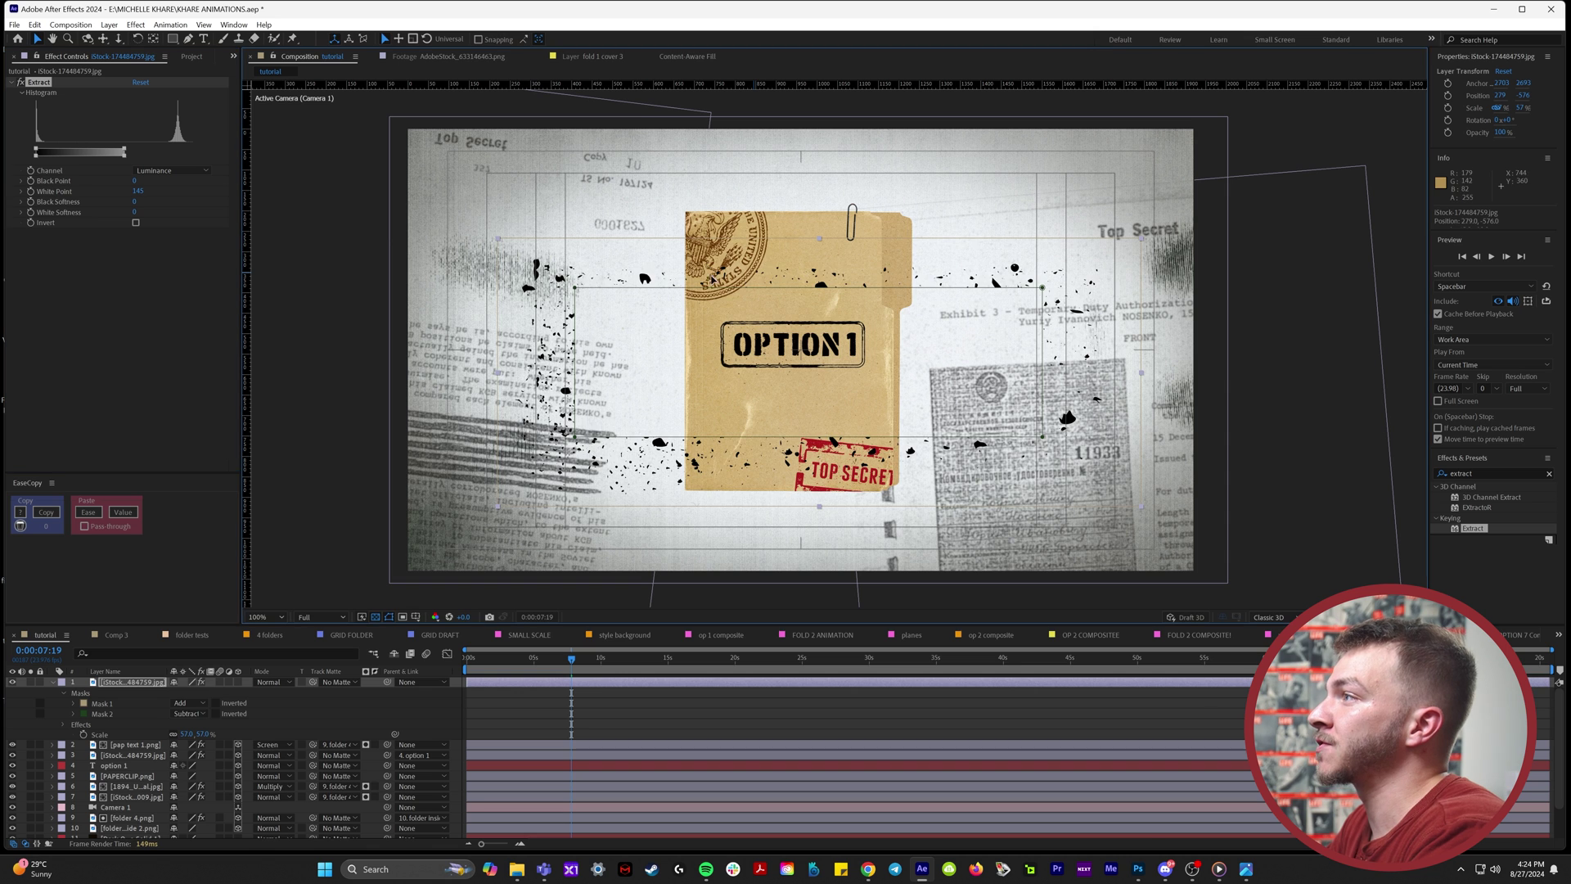
Step: Position the ink splatter around the OPTION 1 stamp frame on the folder
drag(713, 276, 805, 285)
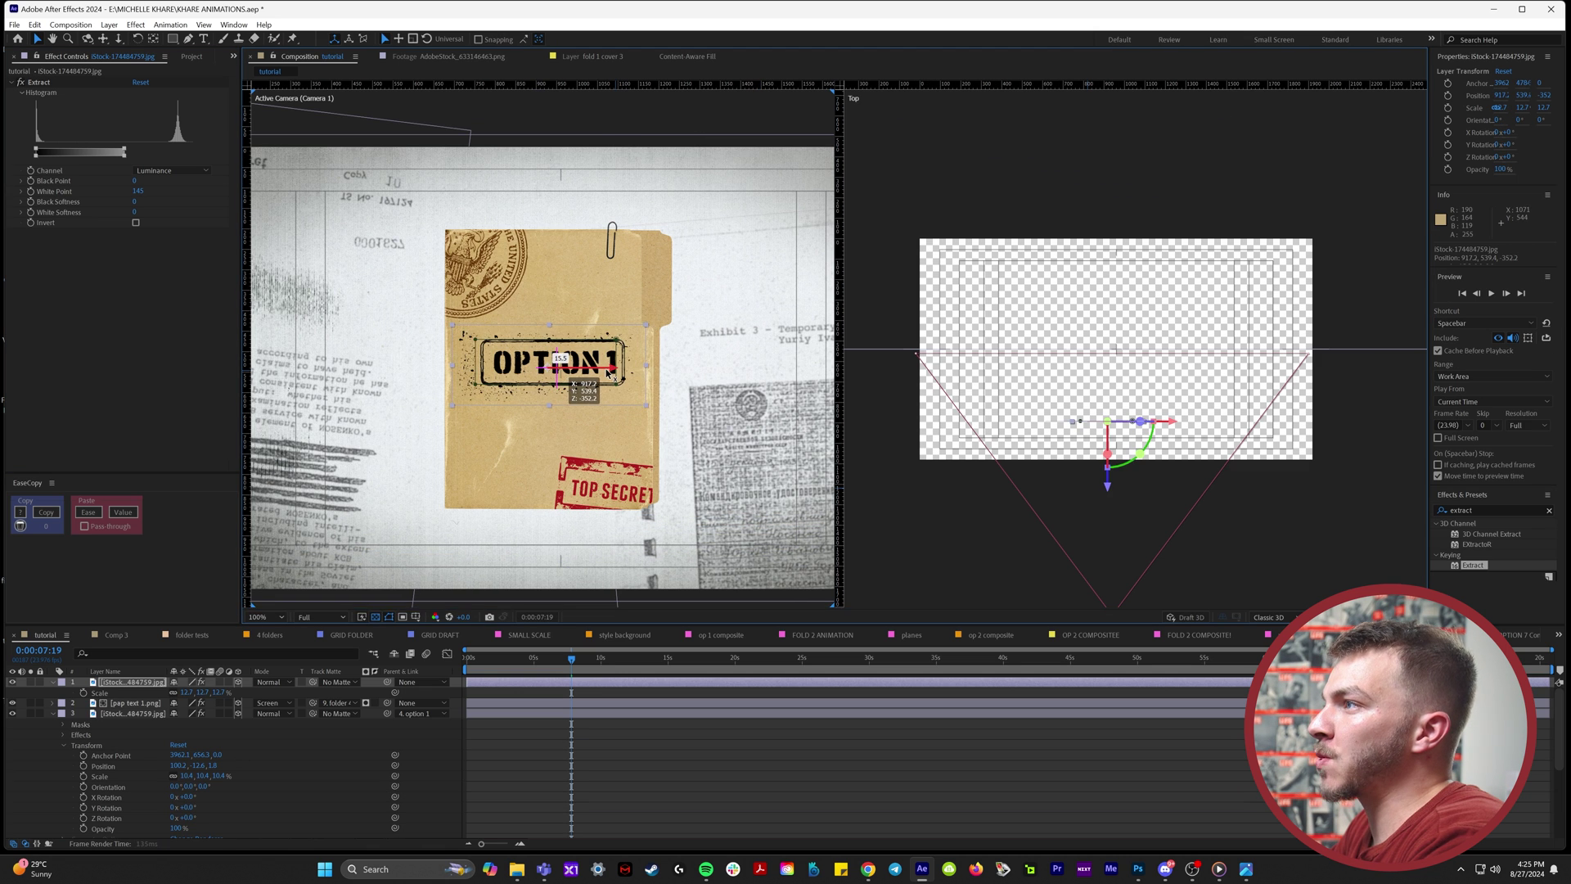
drag(609, 374, 613, 373)
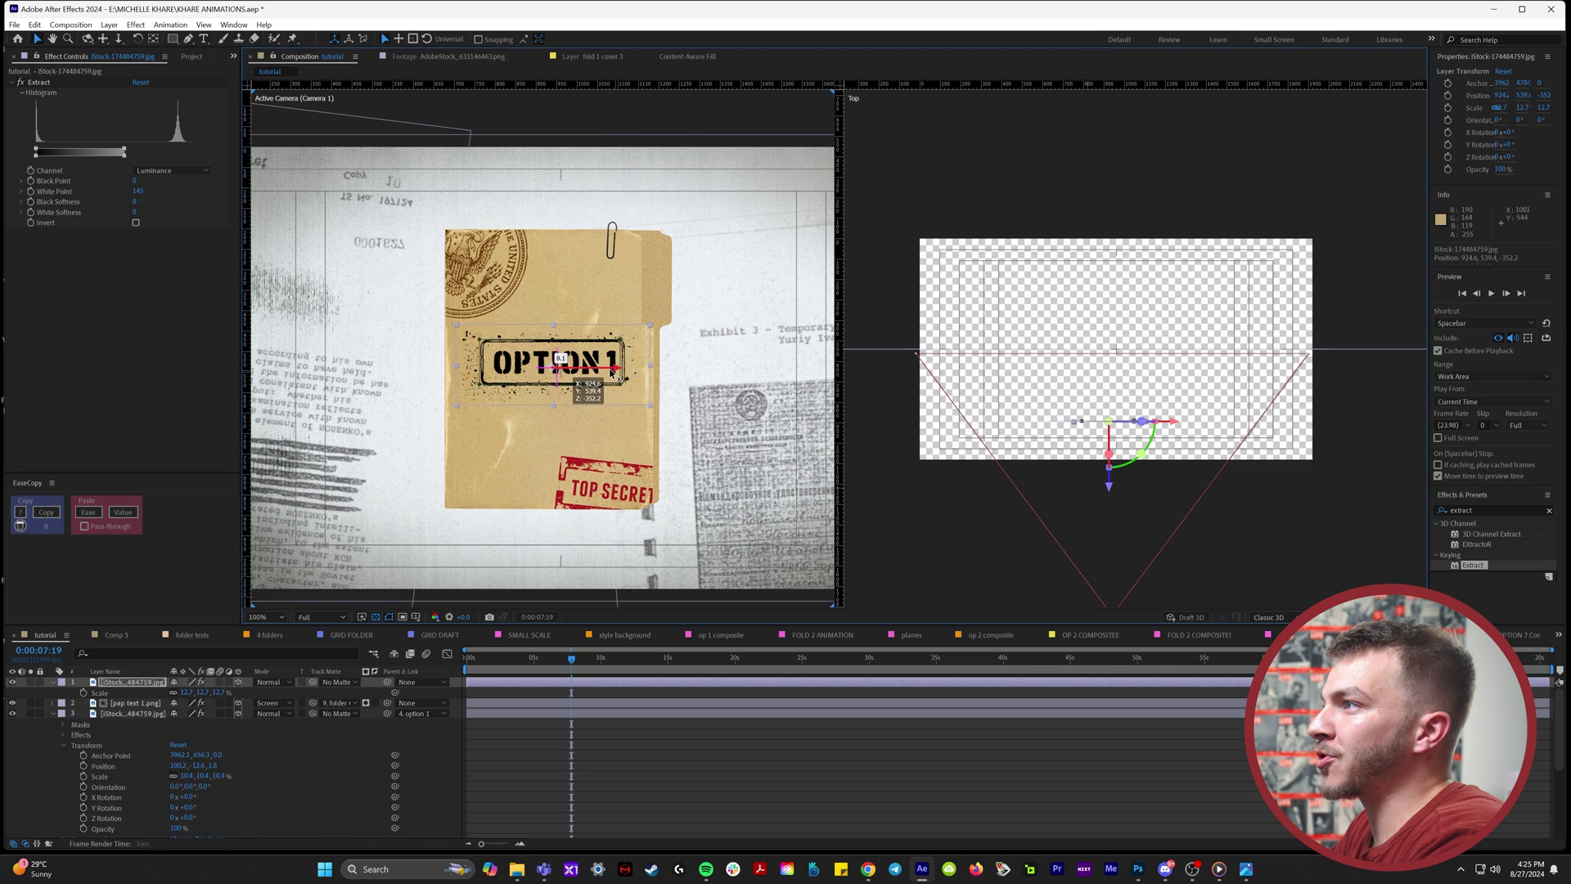
scroll(612, 373, up, 2)
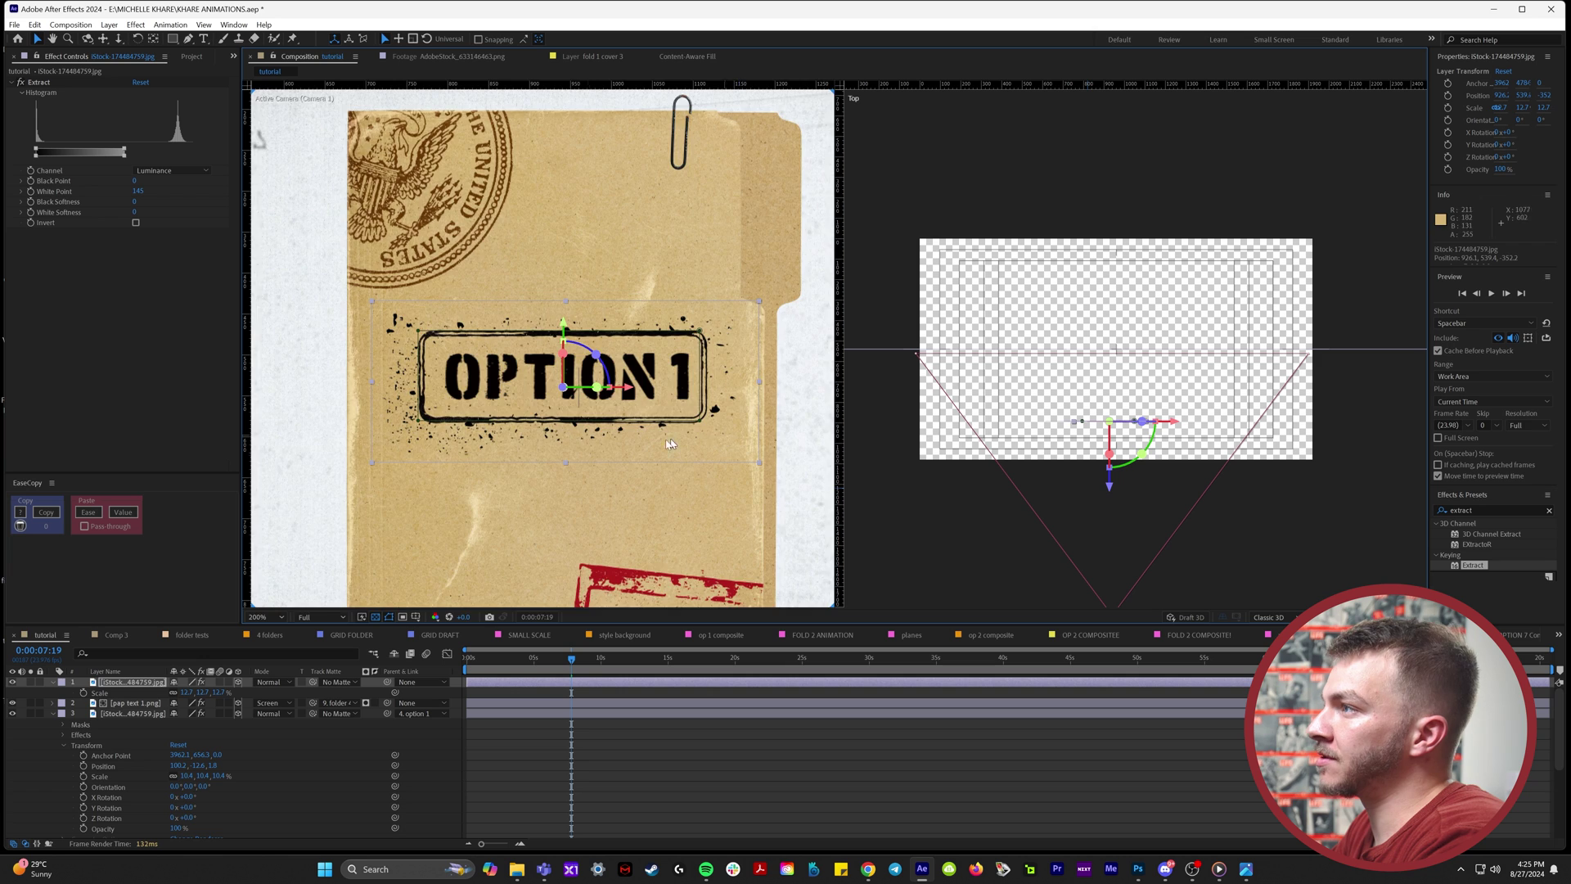
scroll(670, 444, down, 2)
scroll(624, 488, up, 4)
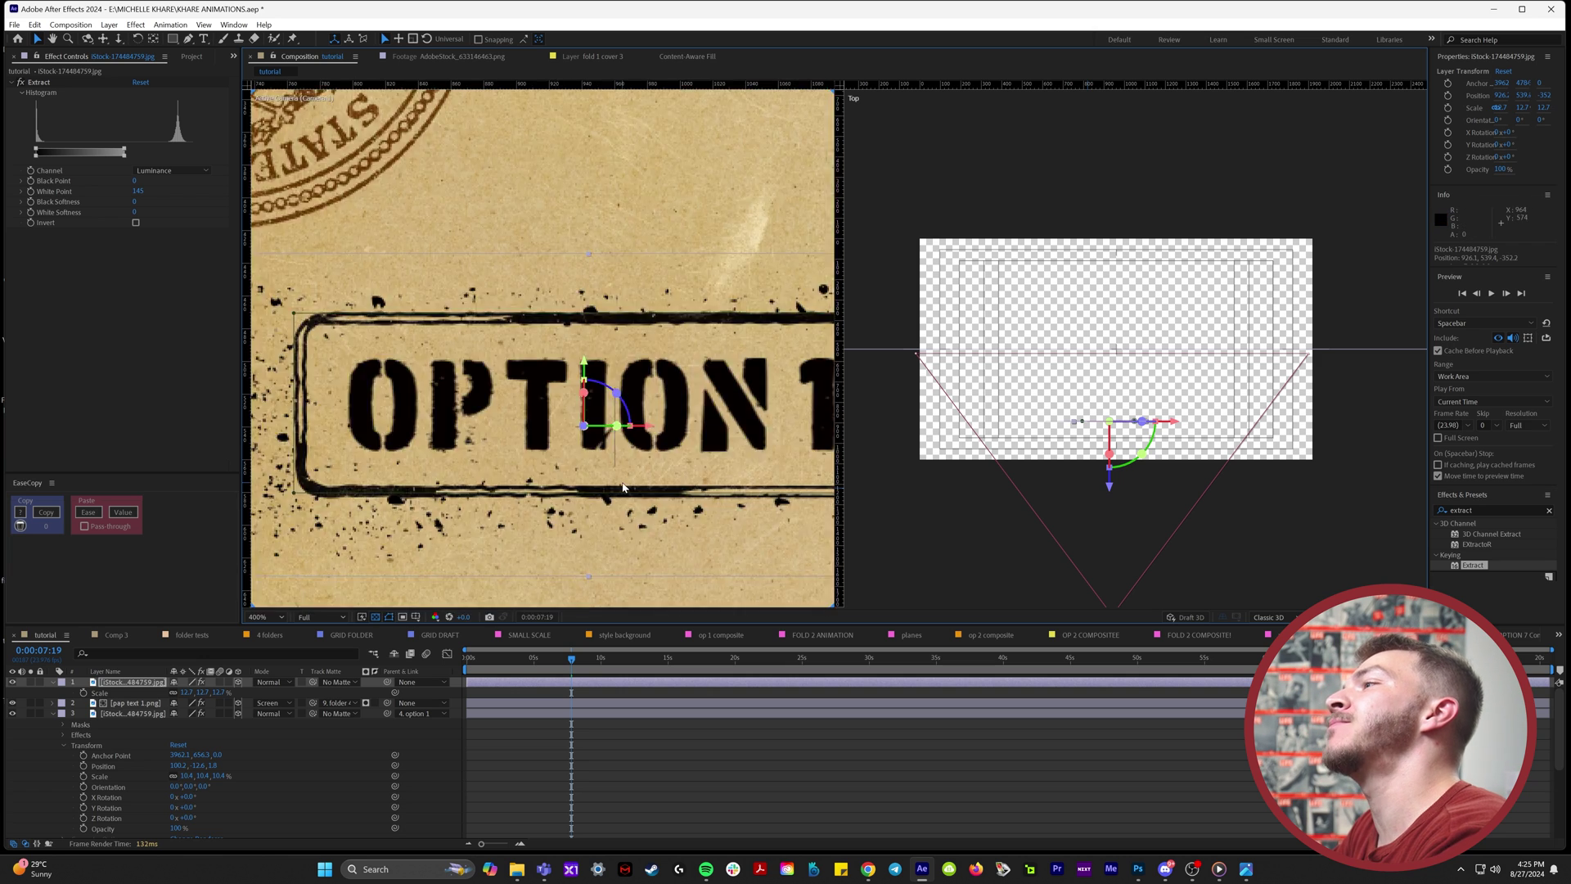
scroll(624, 488, down, 4)
Step: Parent the top seven stamp, texture, text, paperclip and seal layers to the folder 4.png layer
click(633, 742)
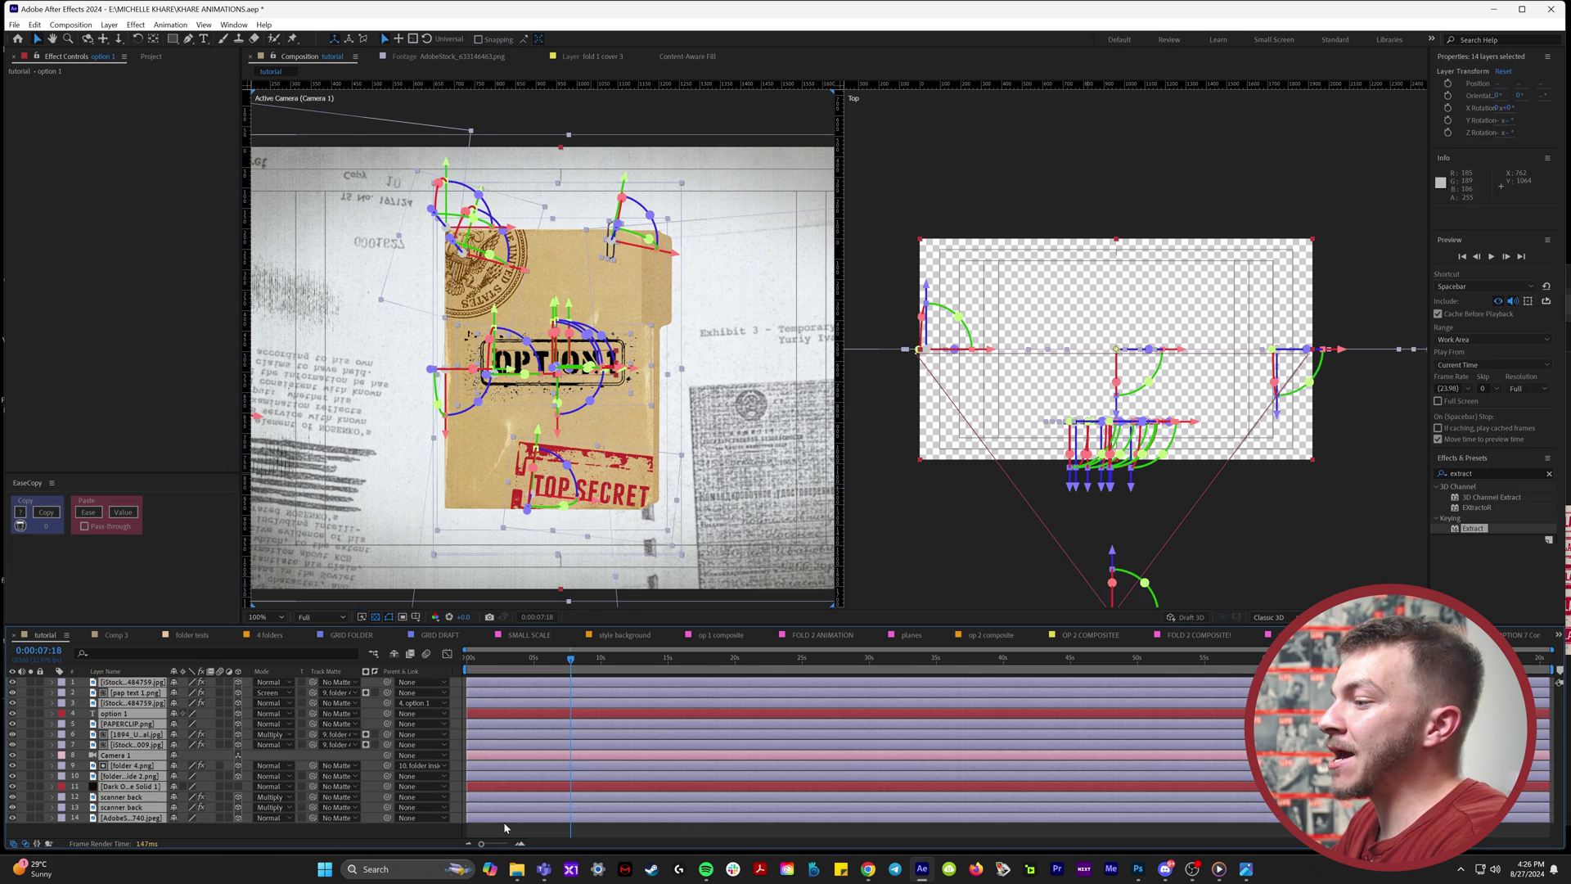
click(504, 826)
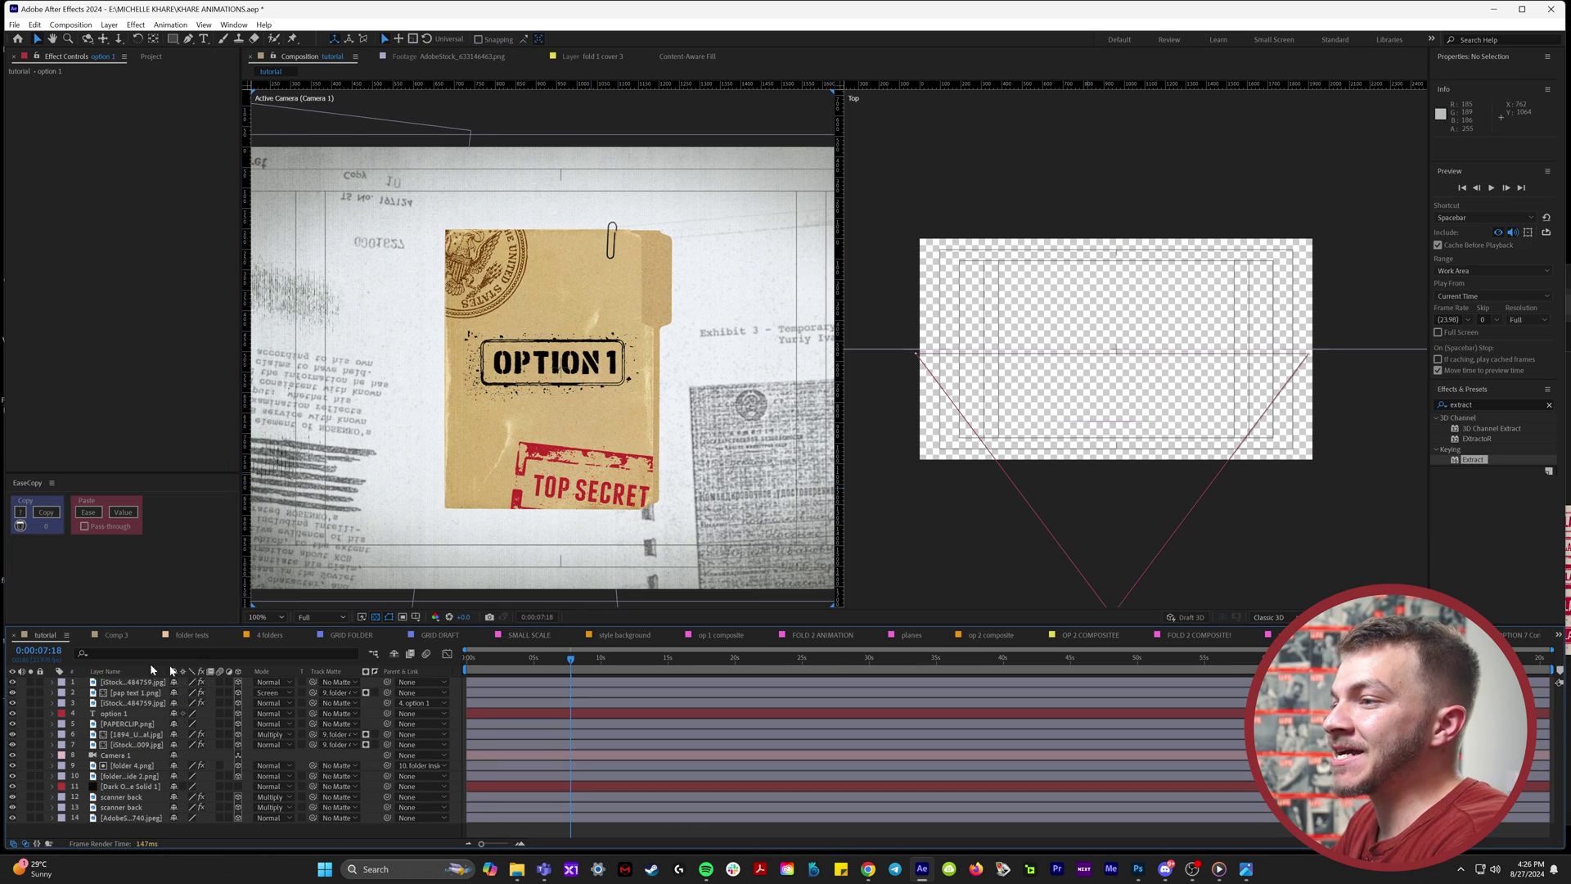
click(131, 682)
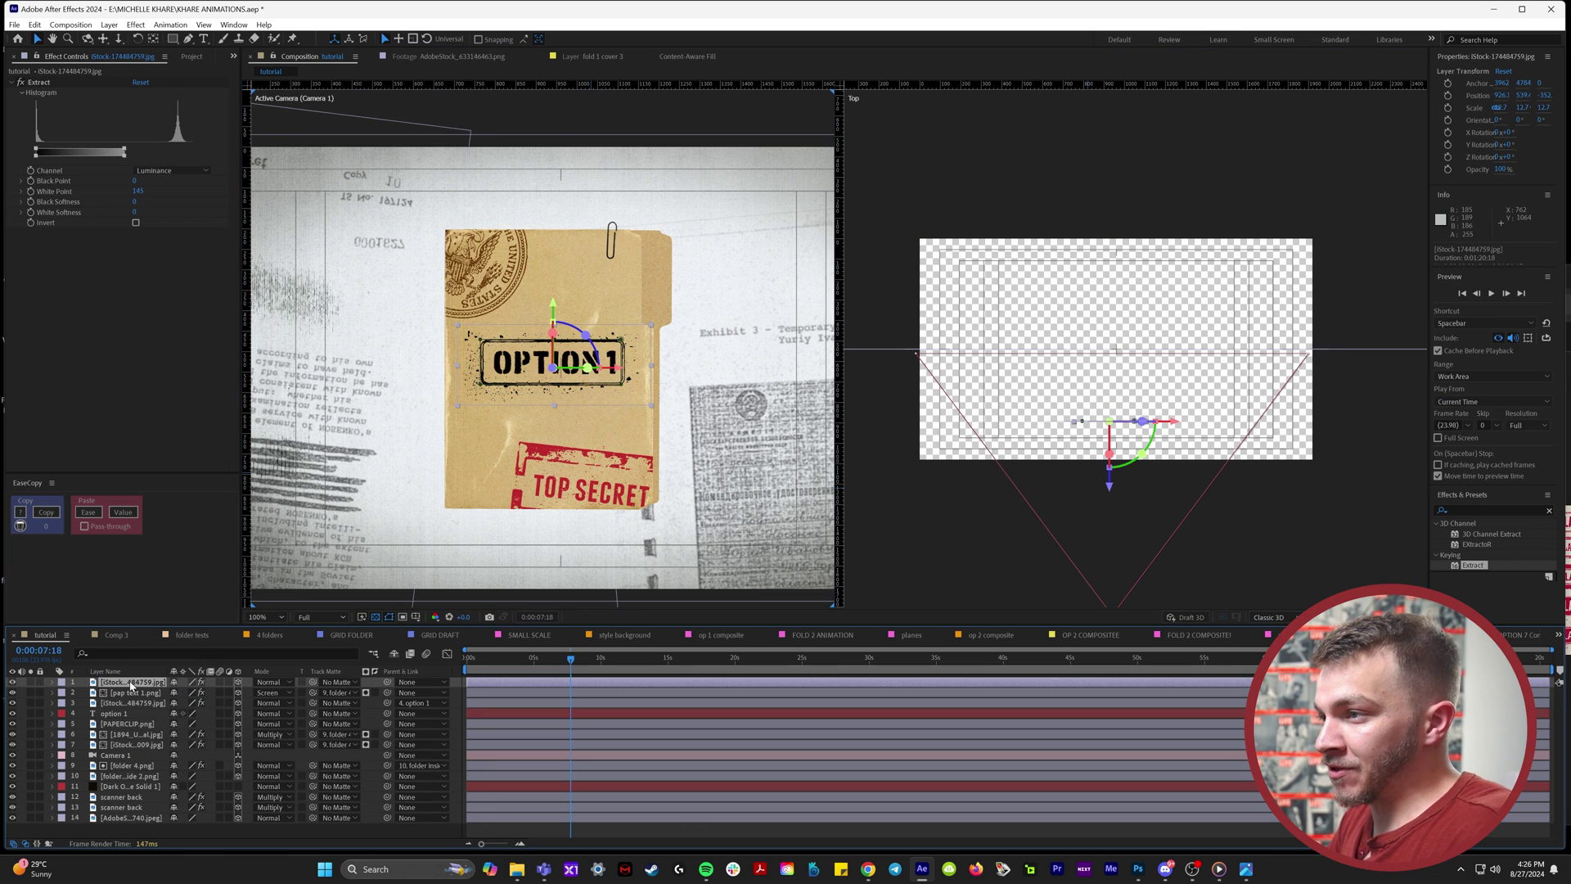
shift+click(144, 745)
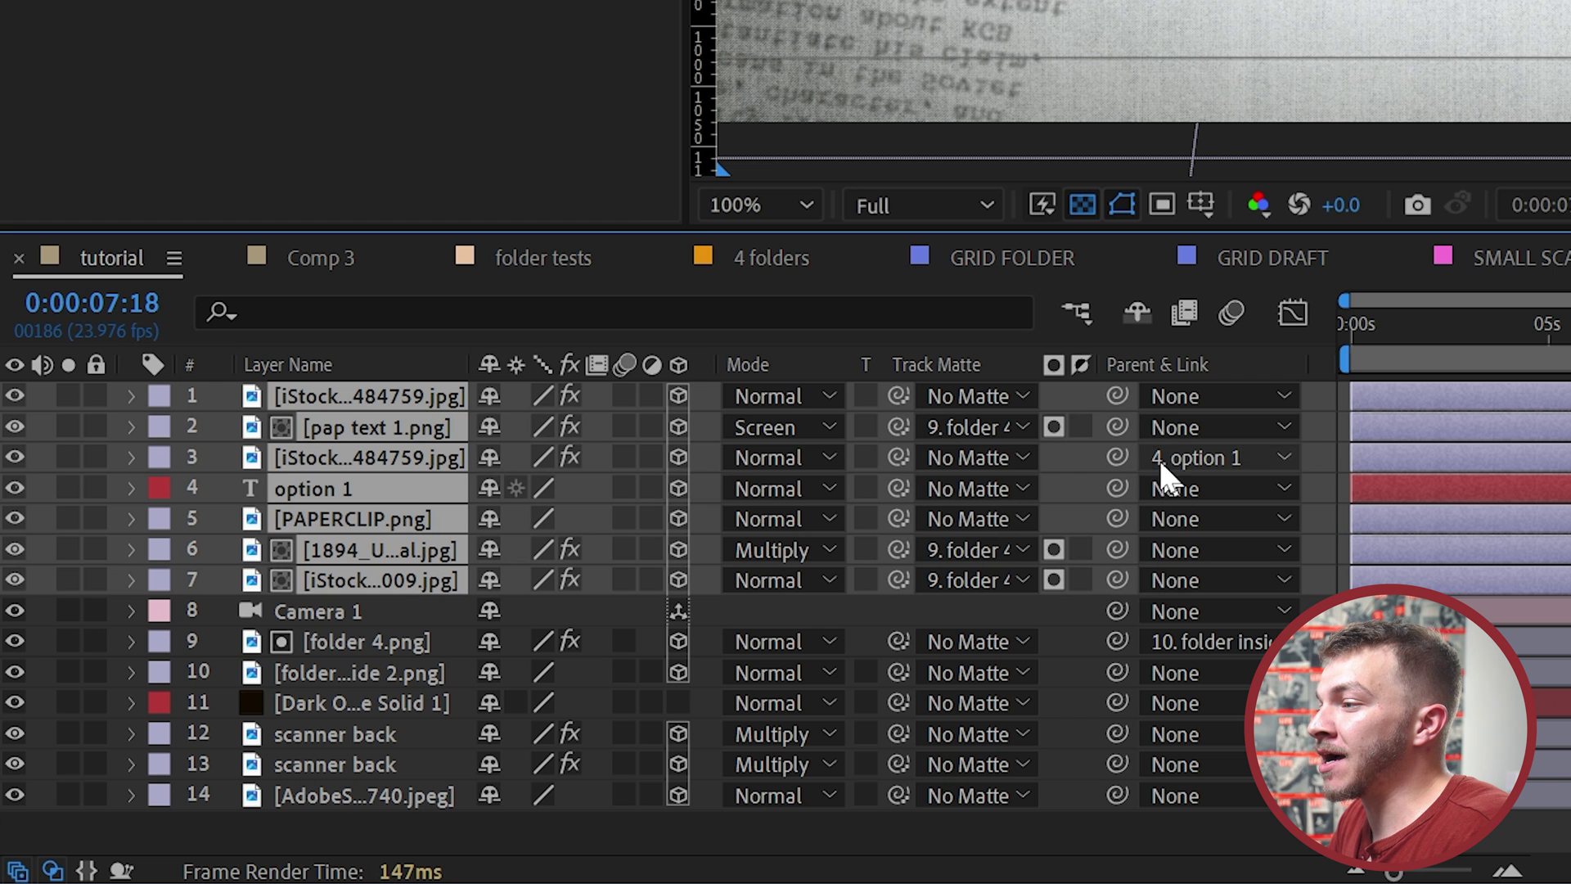
drag(1116, 395, 421, 640)
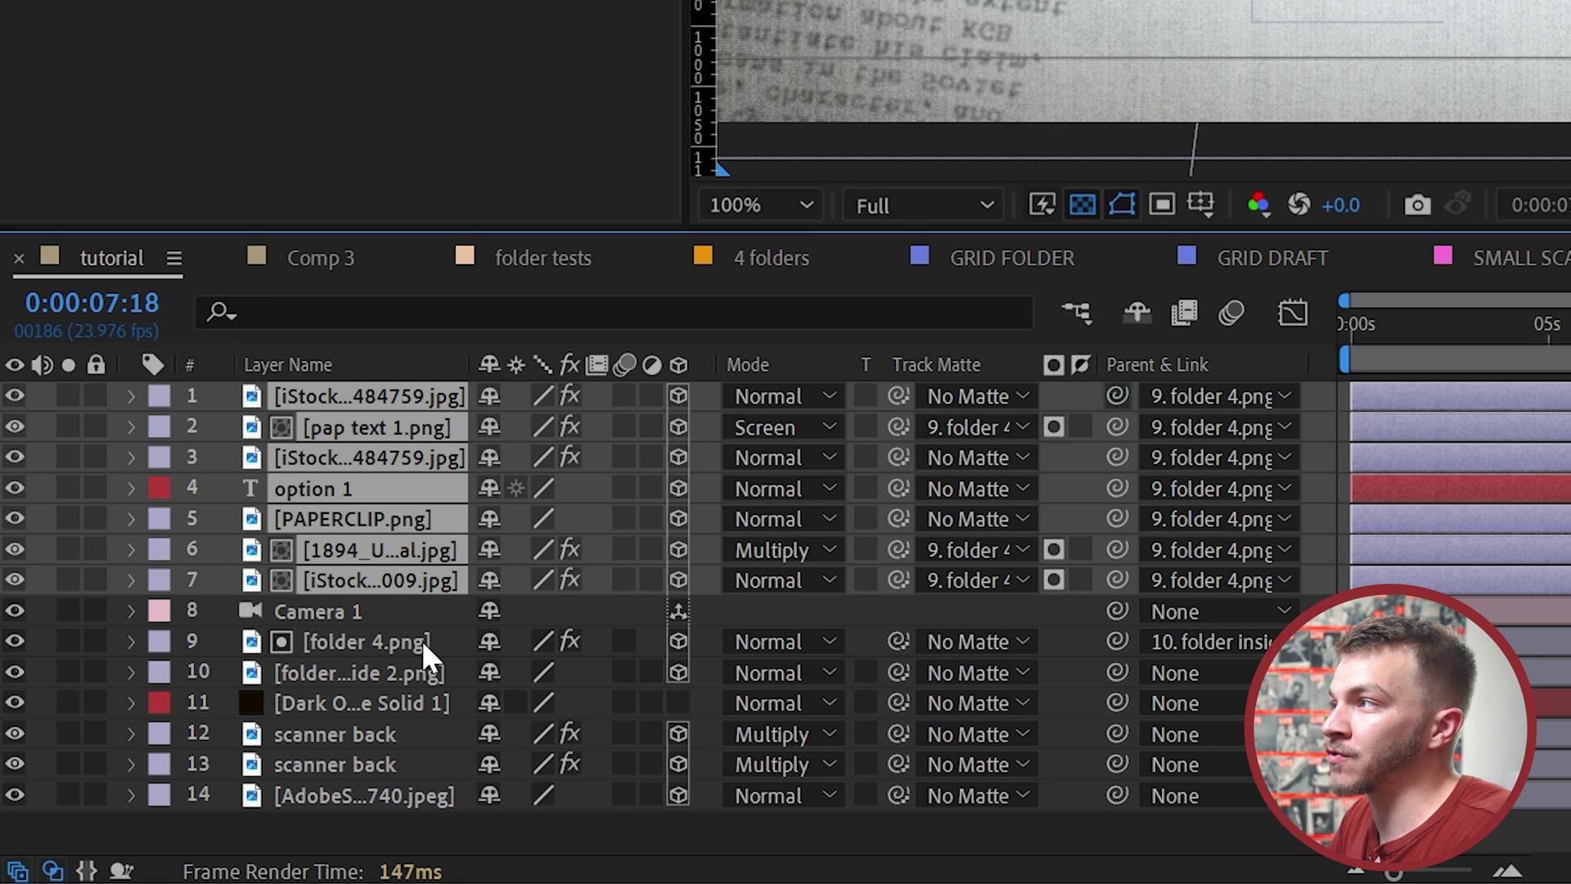
Step: Rotate the folder 4.png cover open and cut a rectangular mask set to Subtract into the inside folder layer
click(421, 640)
drag(461, 369, 407, 389)
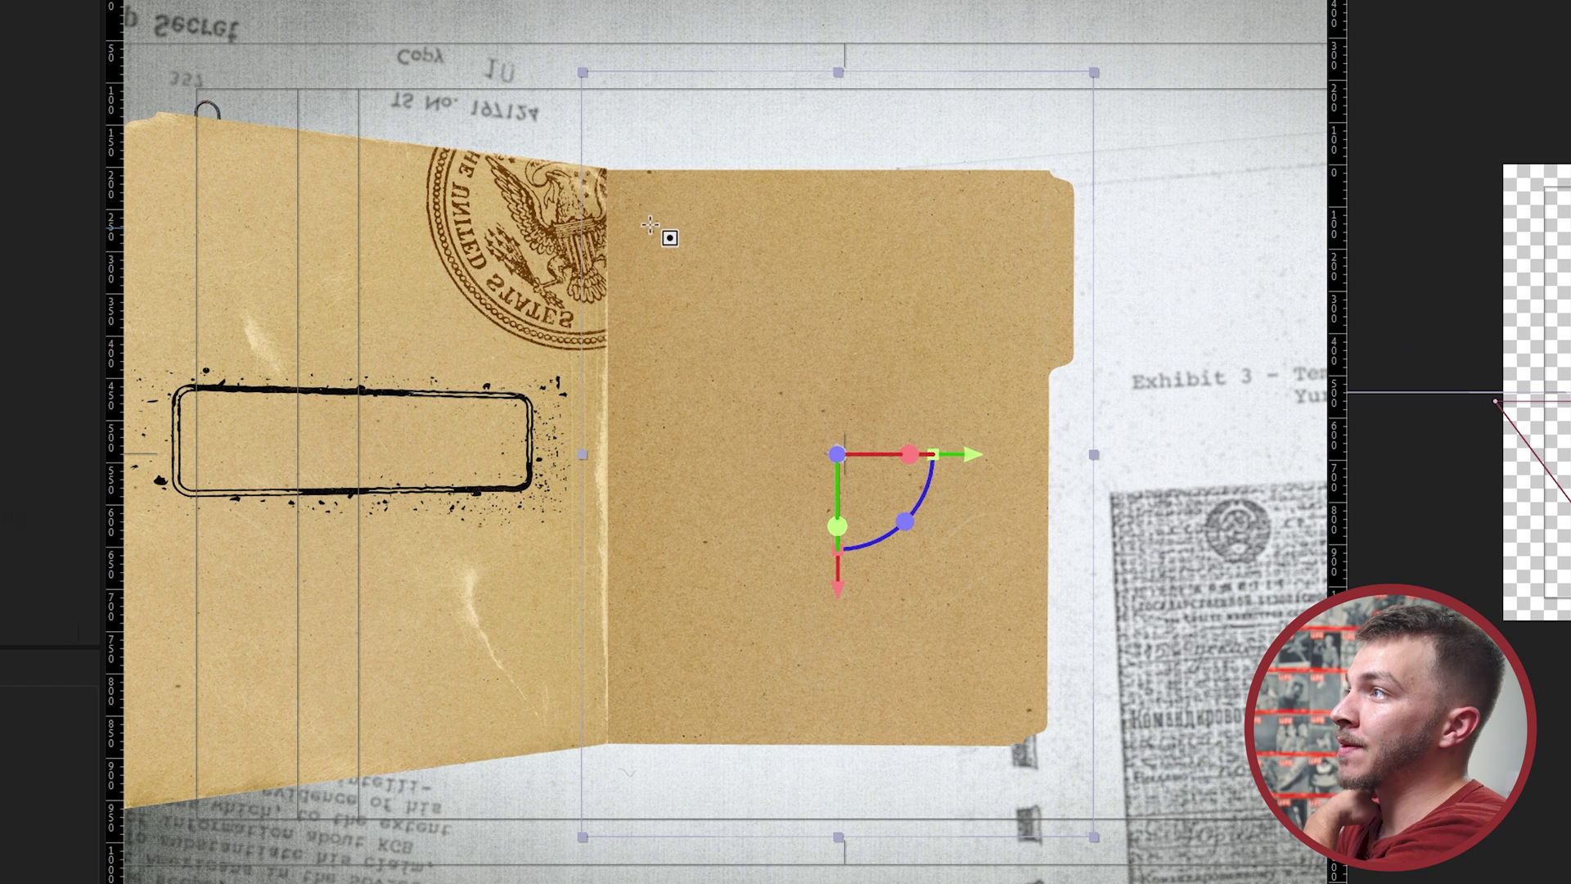
mouse_move(632, 207)
mouse_down()
mouse_move(912, 582)
mouse_move(1024, 694)
mouse_move(1025, 758)
mouse_move(1021, 730)
mouse_up()
click(186, 787)
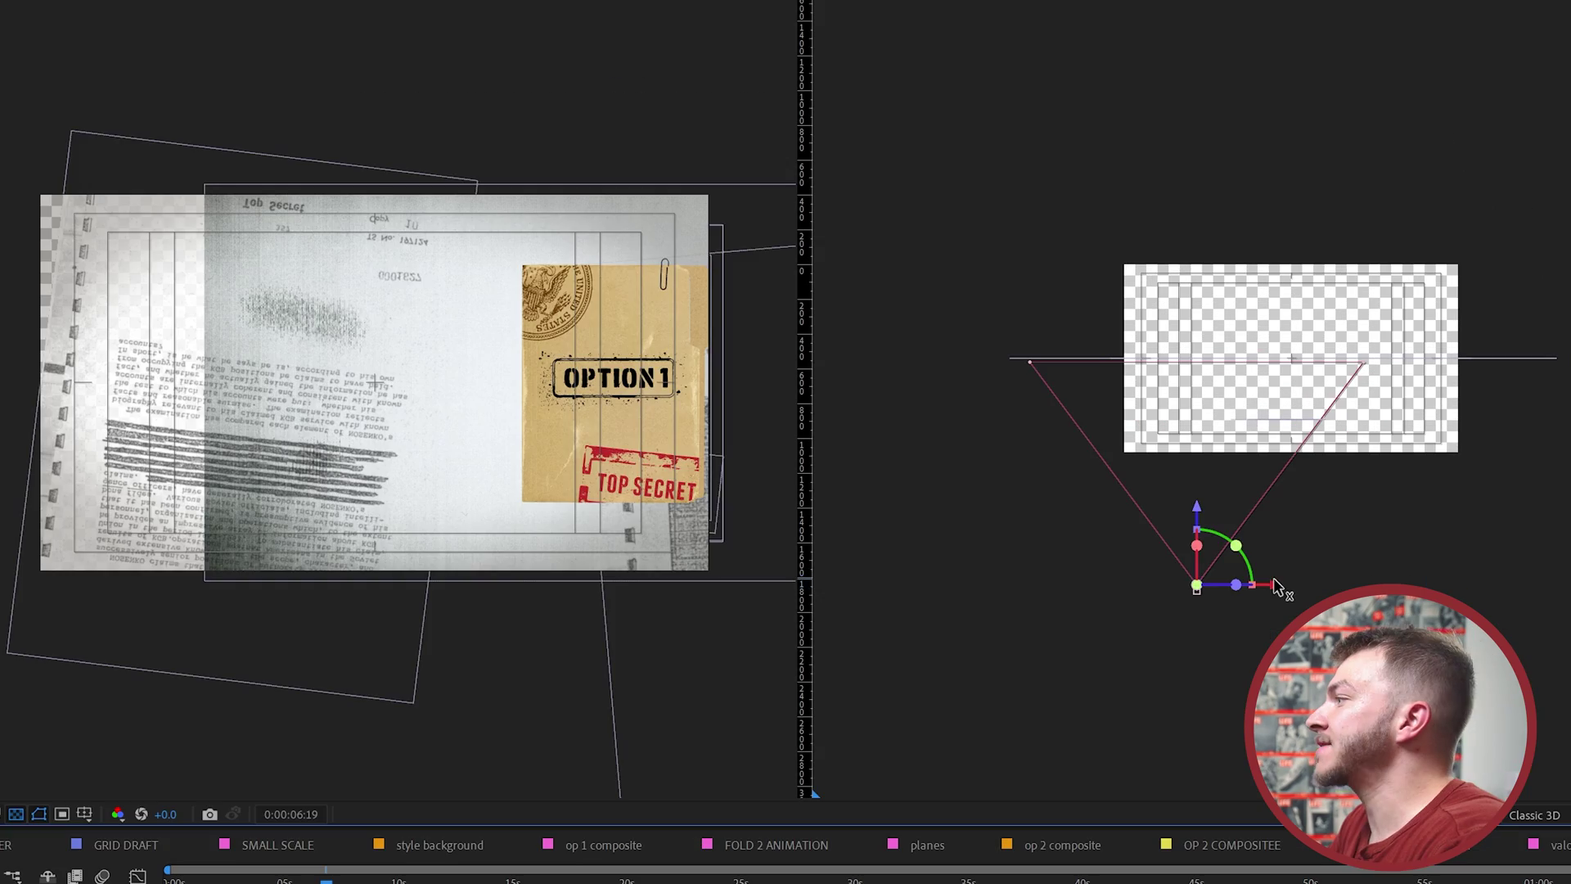
Step: Slide the camera sideways in the Top view to inspect the edges of the scanned-document background
mouse_move(1079, 481)
mouse_down()
mouse_move(1068, 491)
mouse_move(1100, 495)
mouse_up()
drag(1249, 610, 1213, 612)
Step: Apply CC RepeTile to the AdobeStock_563844740.jpeg background and set its tiling to Unfold
click(423, 264)
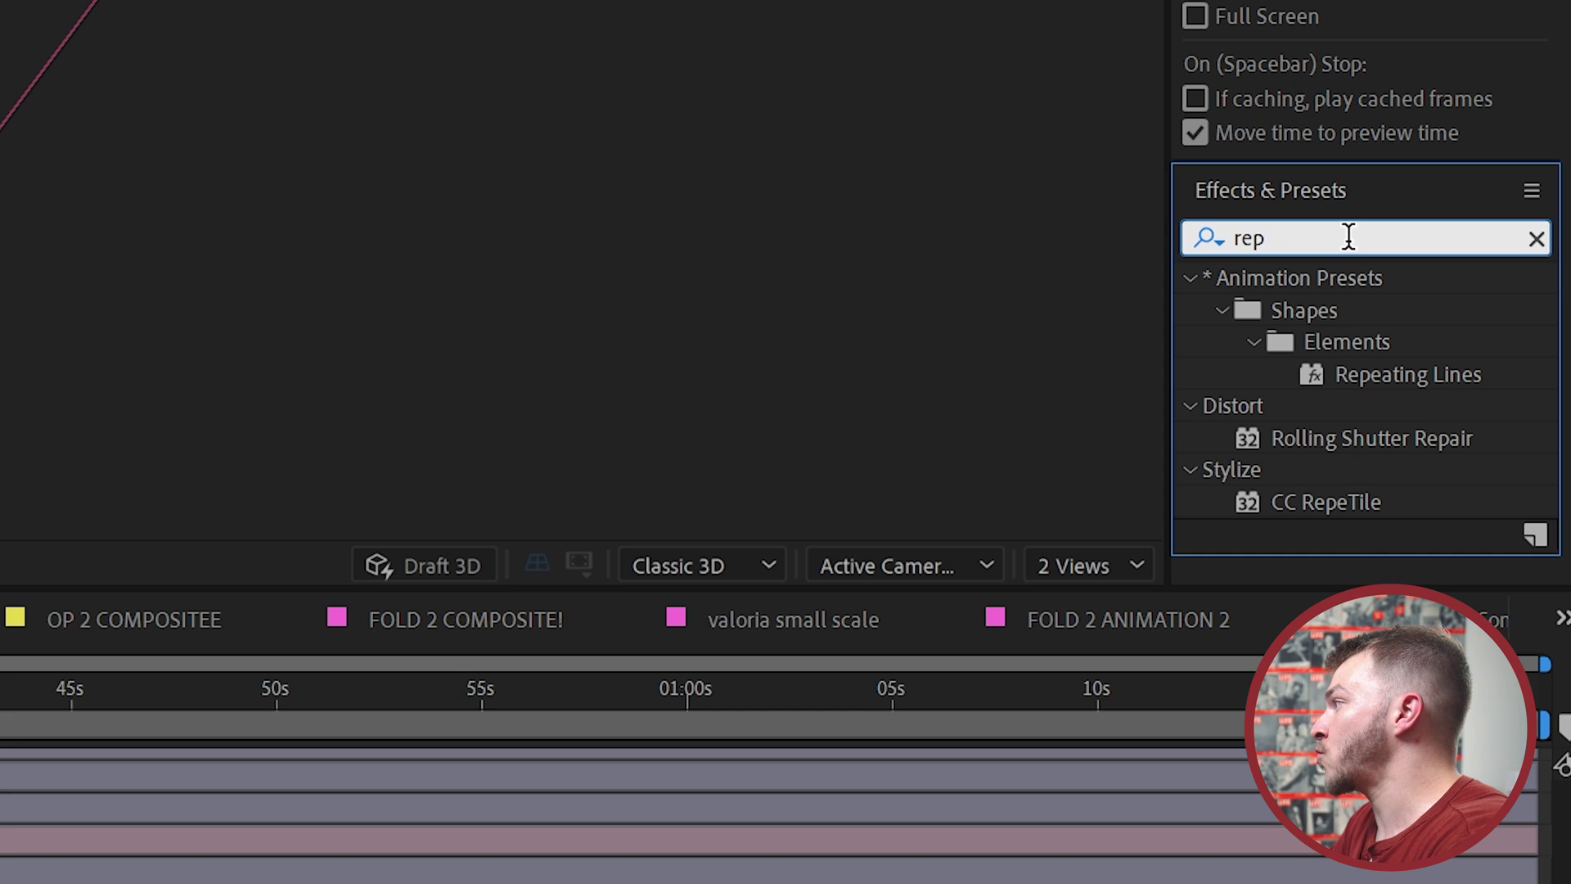
double_click(1338, 511)
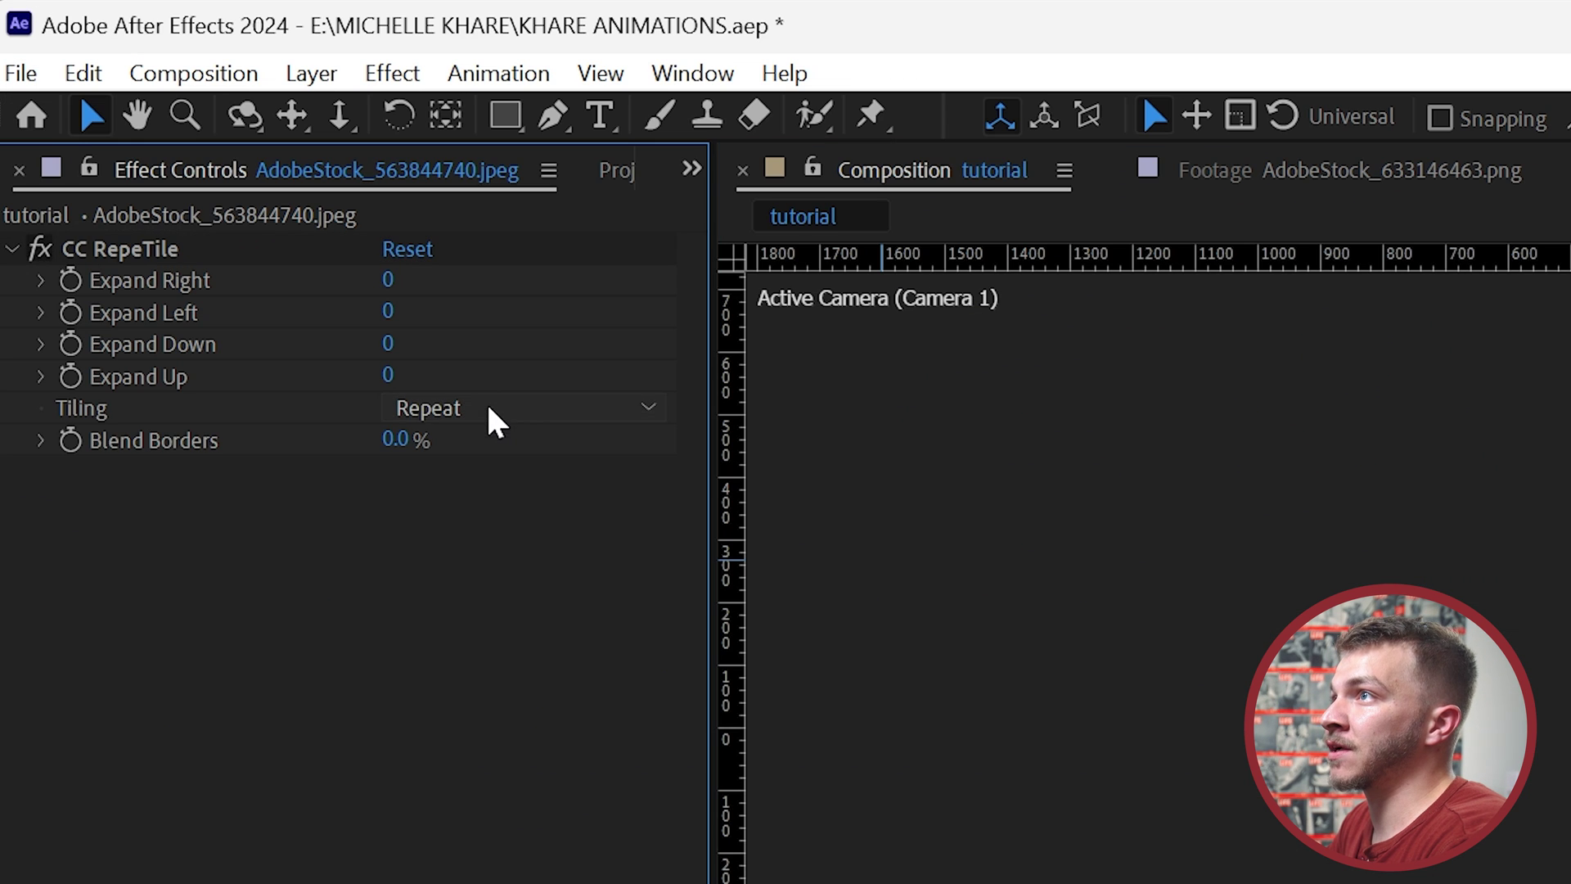
click(170, 136)
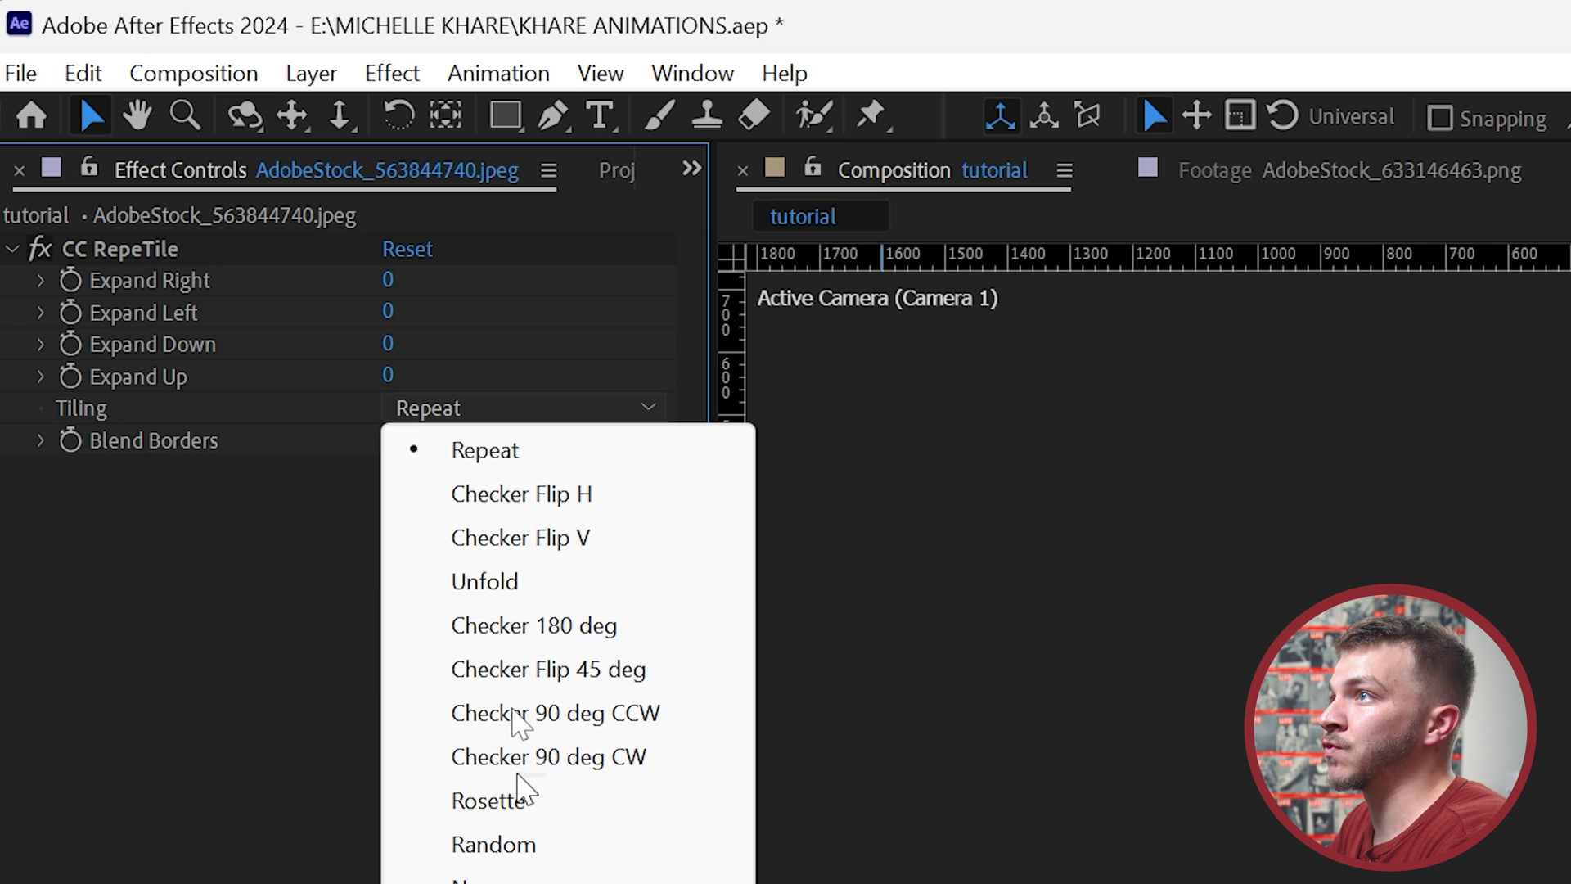
click(518, 583)
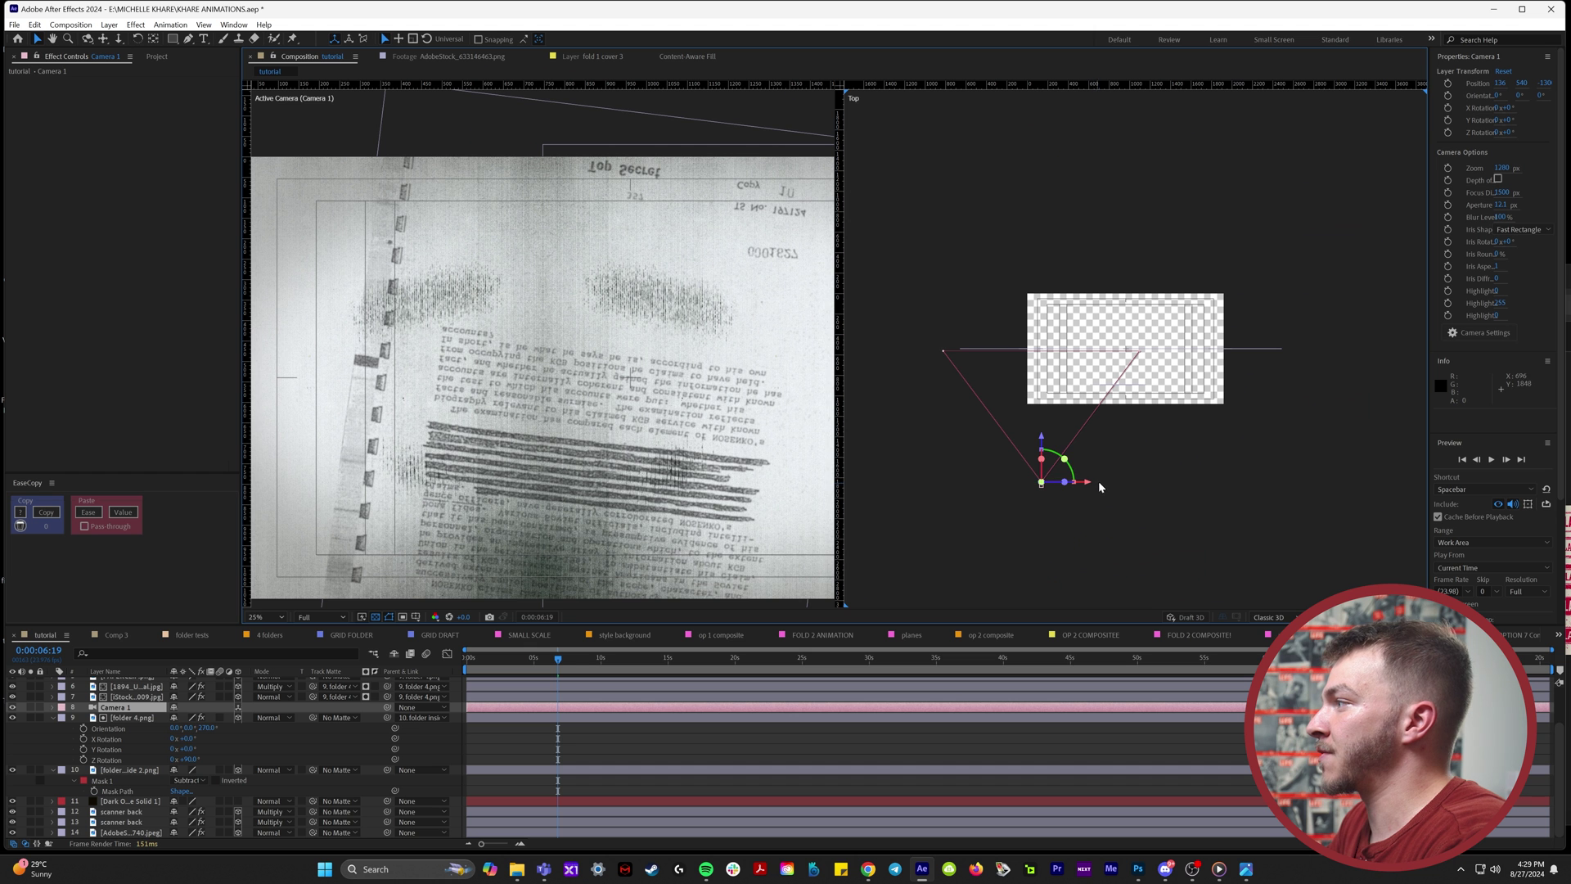
Step: Move the camera back in front of the folder and parent Camera 1 to a new 3D null
drag(1082, 488, 1191, 528)
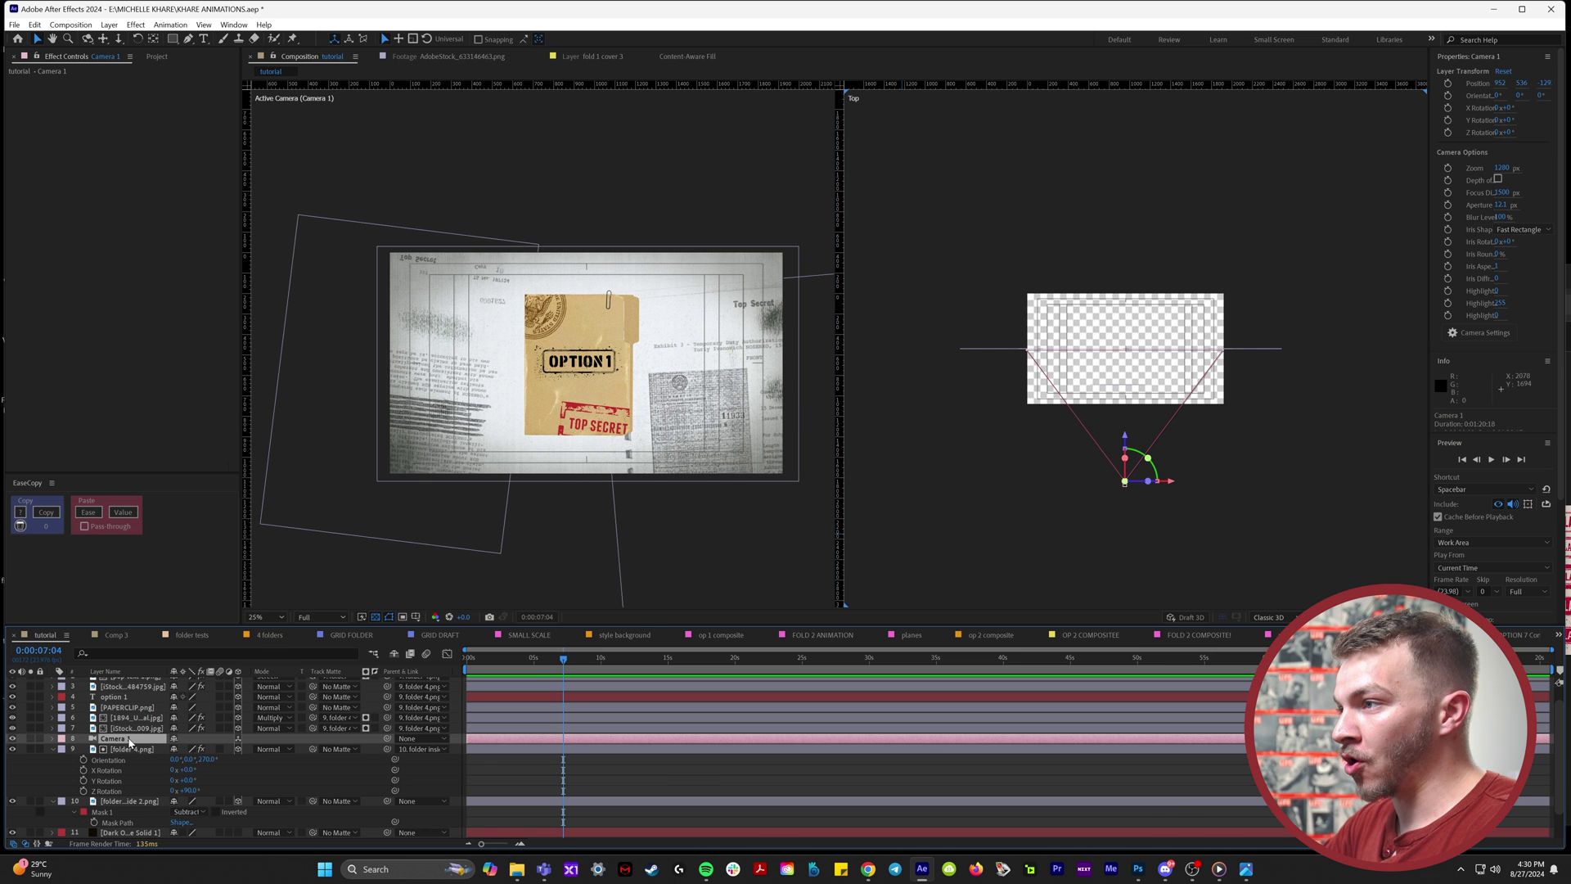
key(ctrl+alt+shift+y)
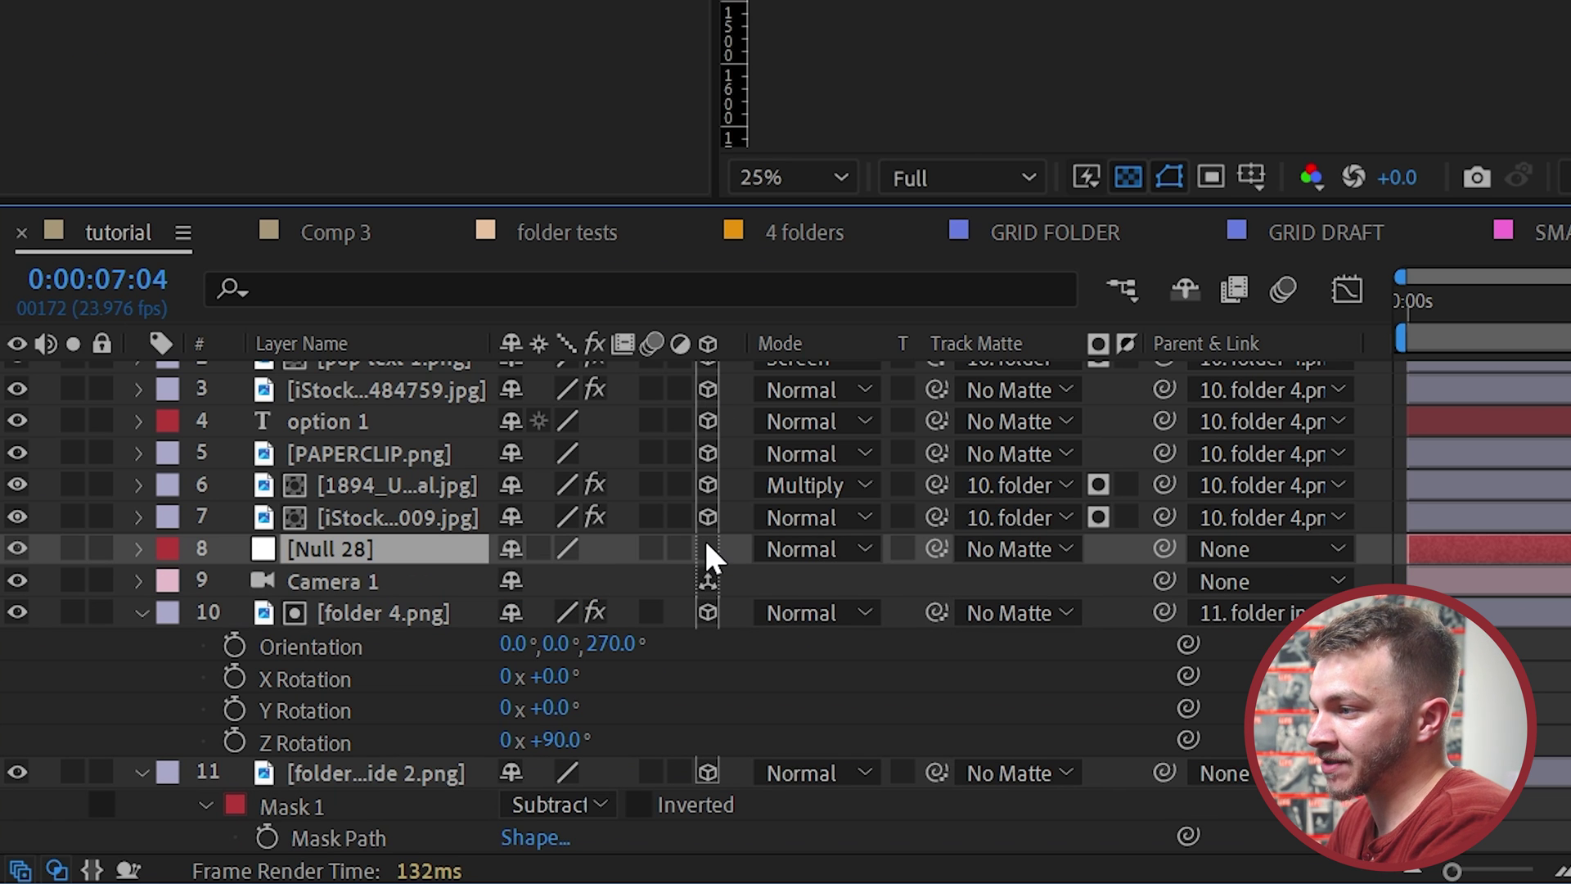
click(394, 579)
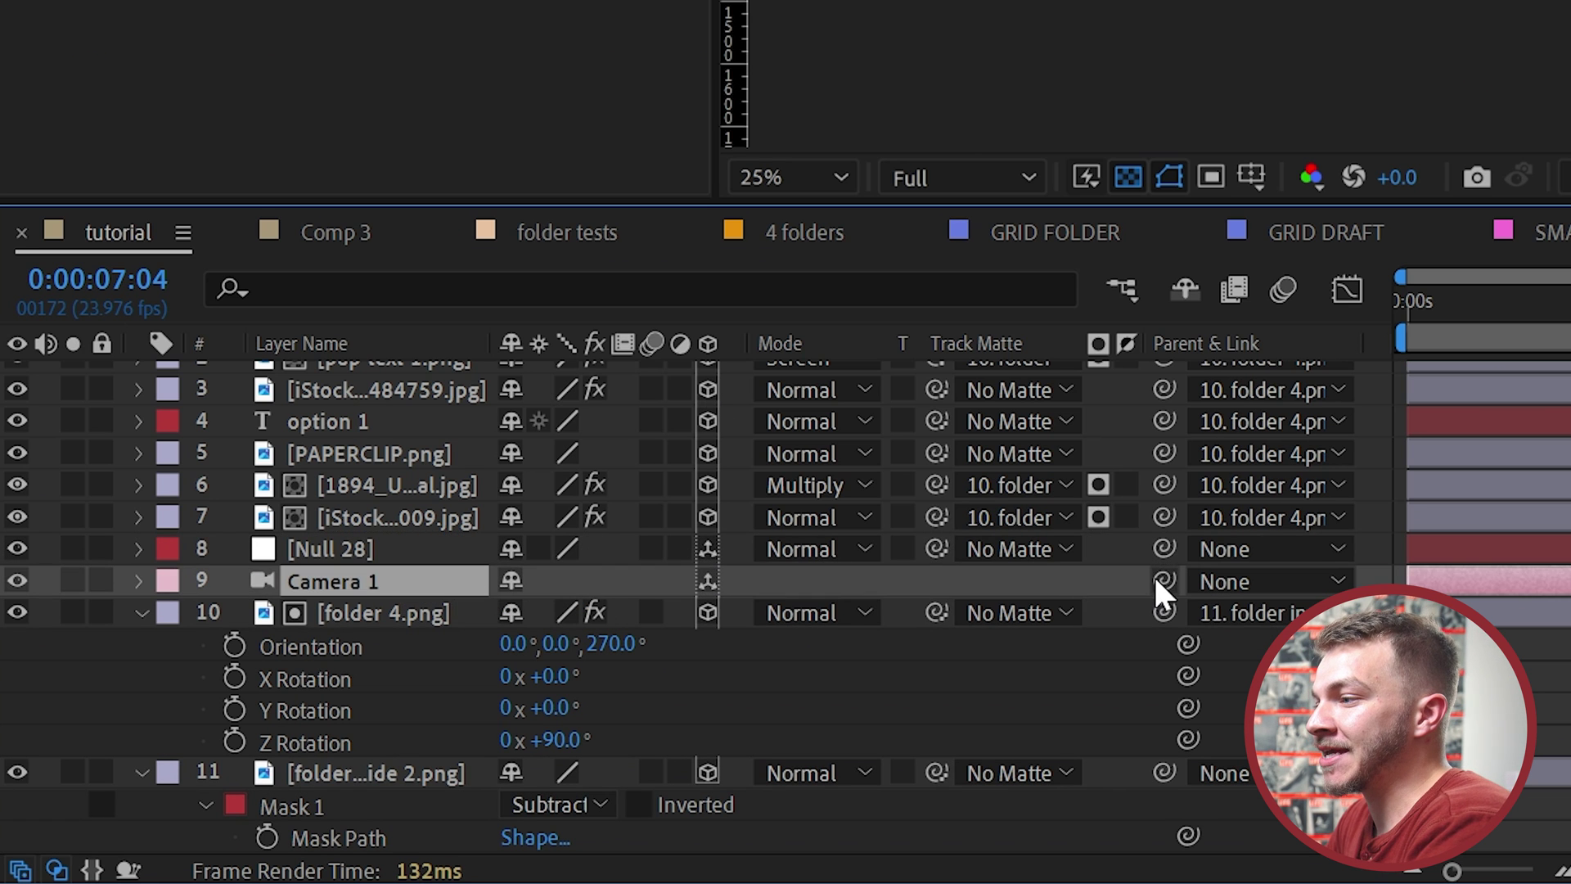
drag(1164, 579, 337, 550)
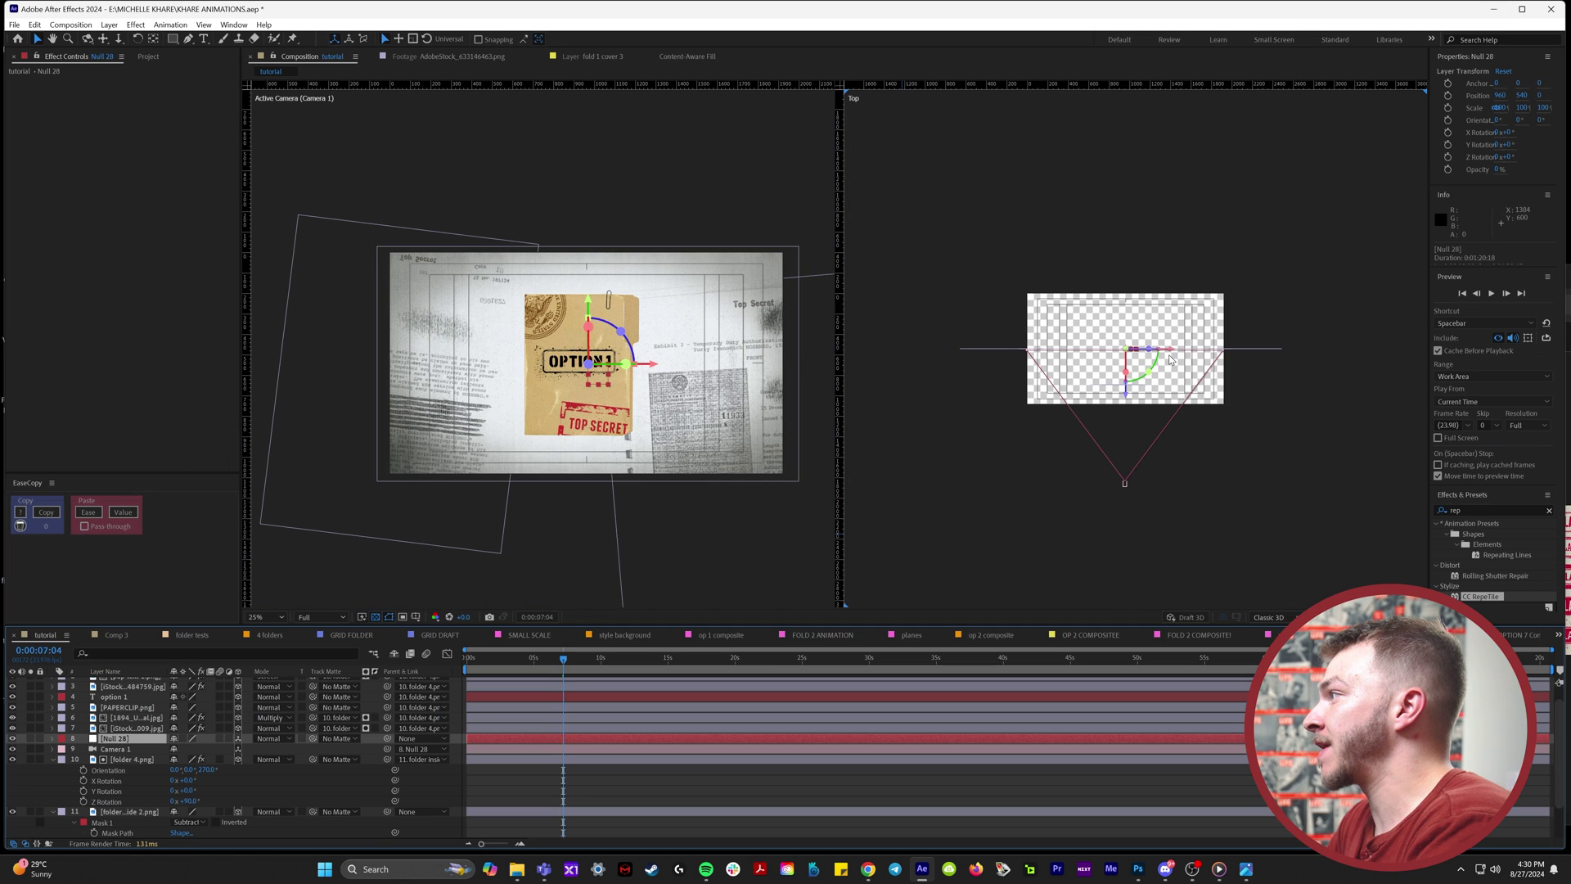
Step: Add a Position keyframe to the null at 0:00:07:04 and apply Easy Ease to it
mouse_move(1173, 356)
mouse_down()
mouse_move(1133, 363)
mouse_move(1193, 362)
mouse_move(1182, 379)
mouse_up()
key(alt+shift+p)
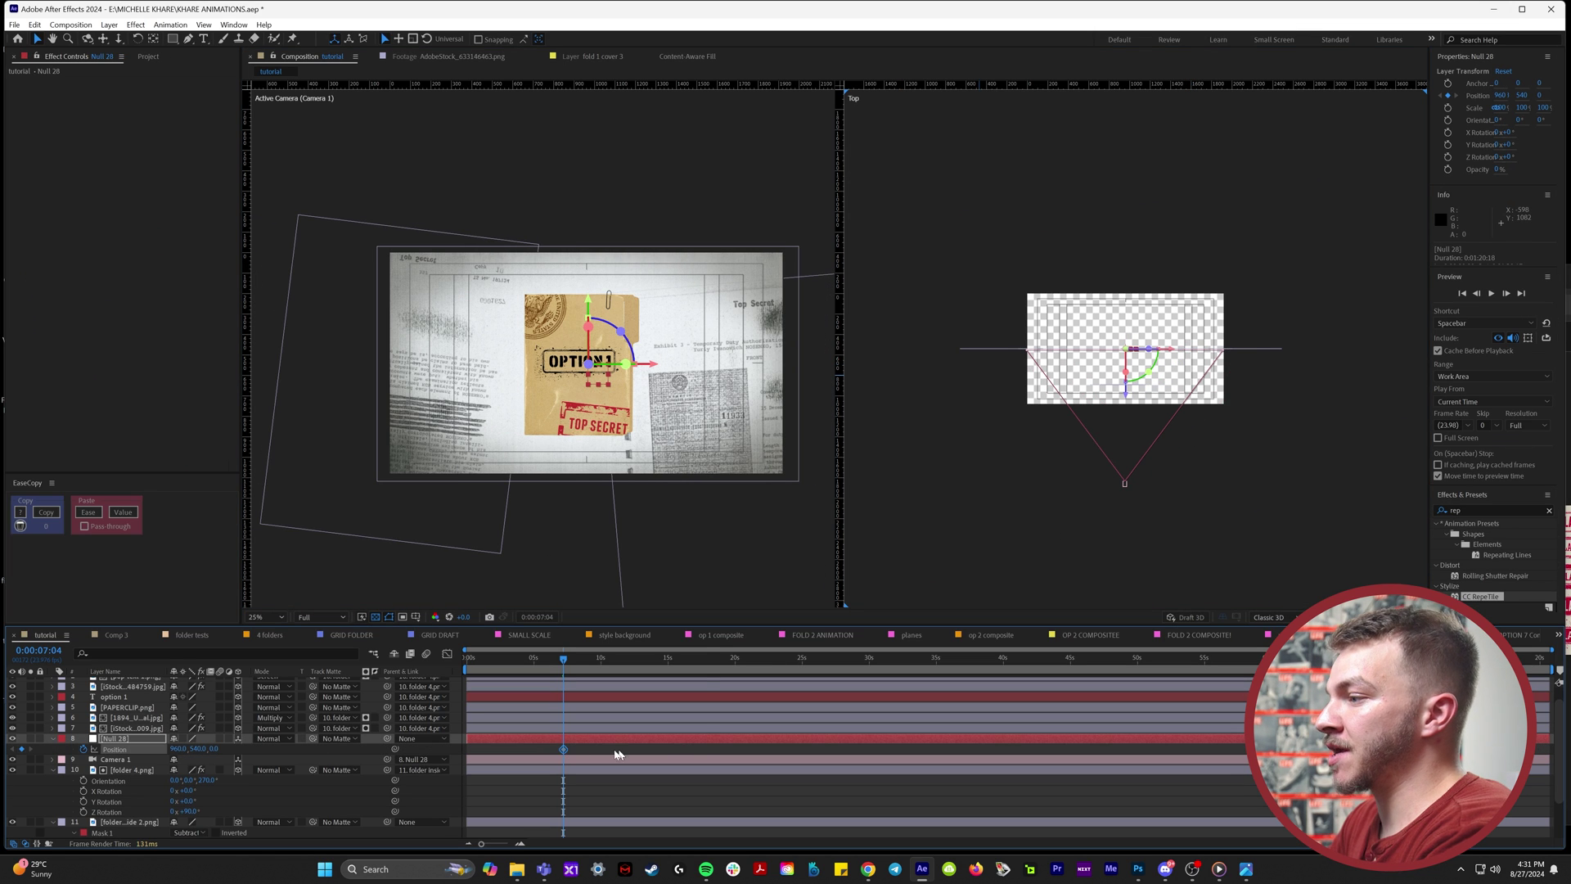
right_click(563, 751)
mouse_move(638, 740)
click(752, 785)
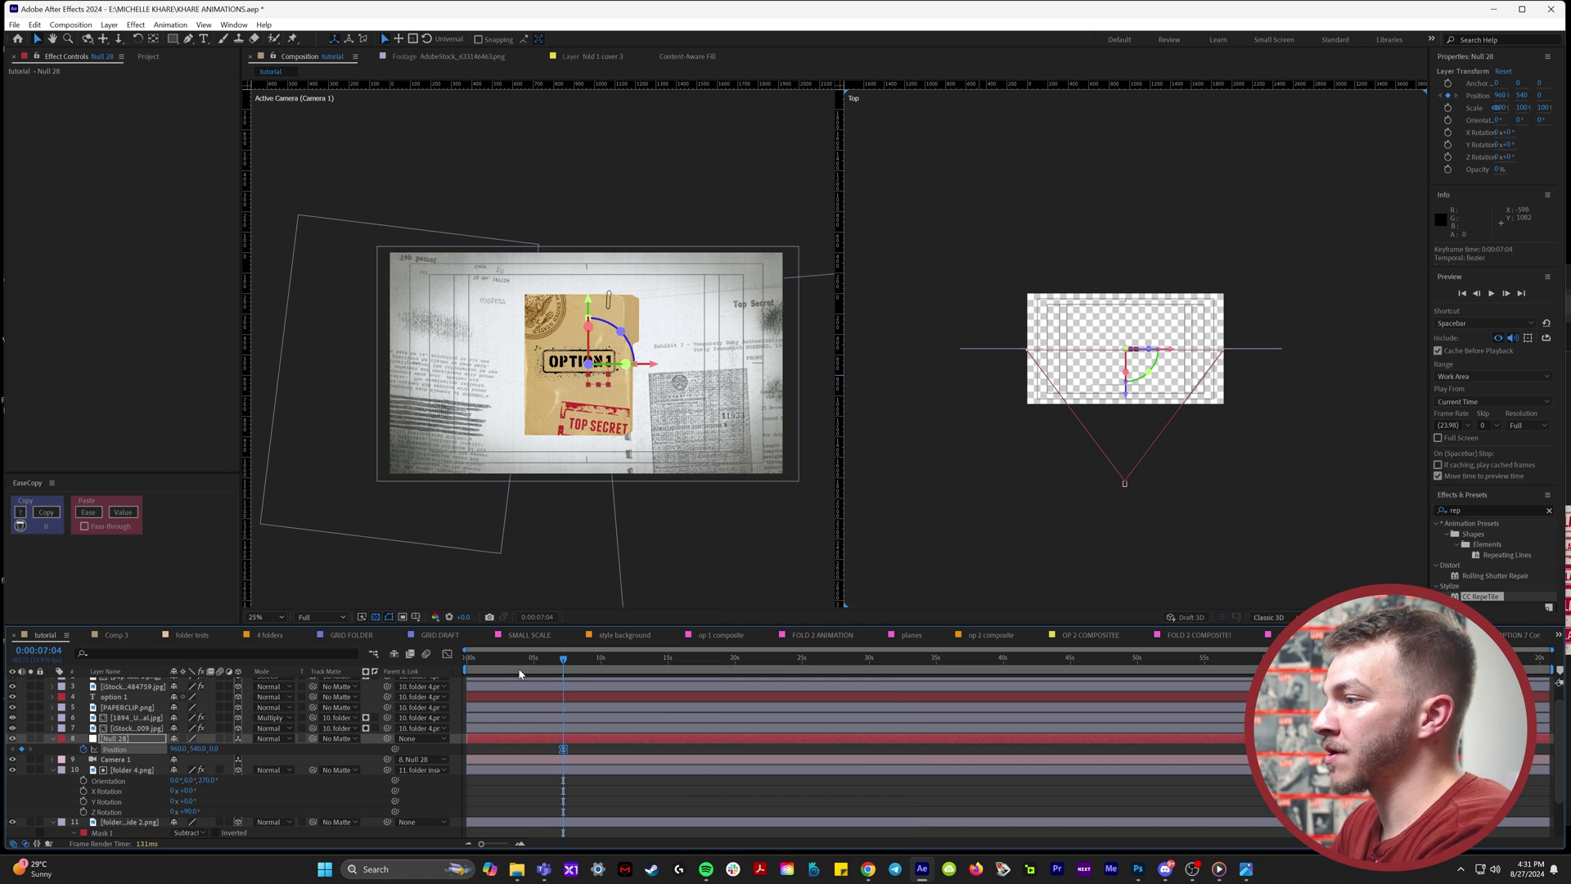
Step: Show the composition in a single Active Camera view at 0:00:00:00 and select the camera's null layer
click(1339, 617)
click(1340, 634)
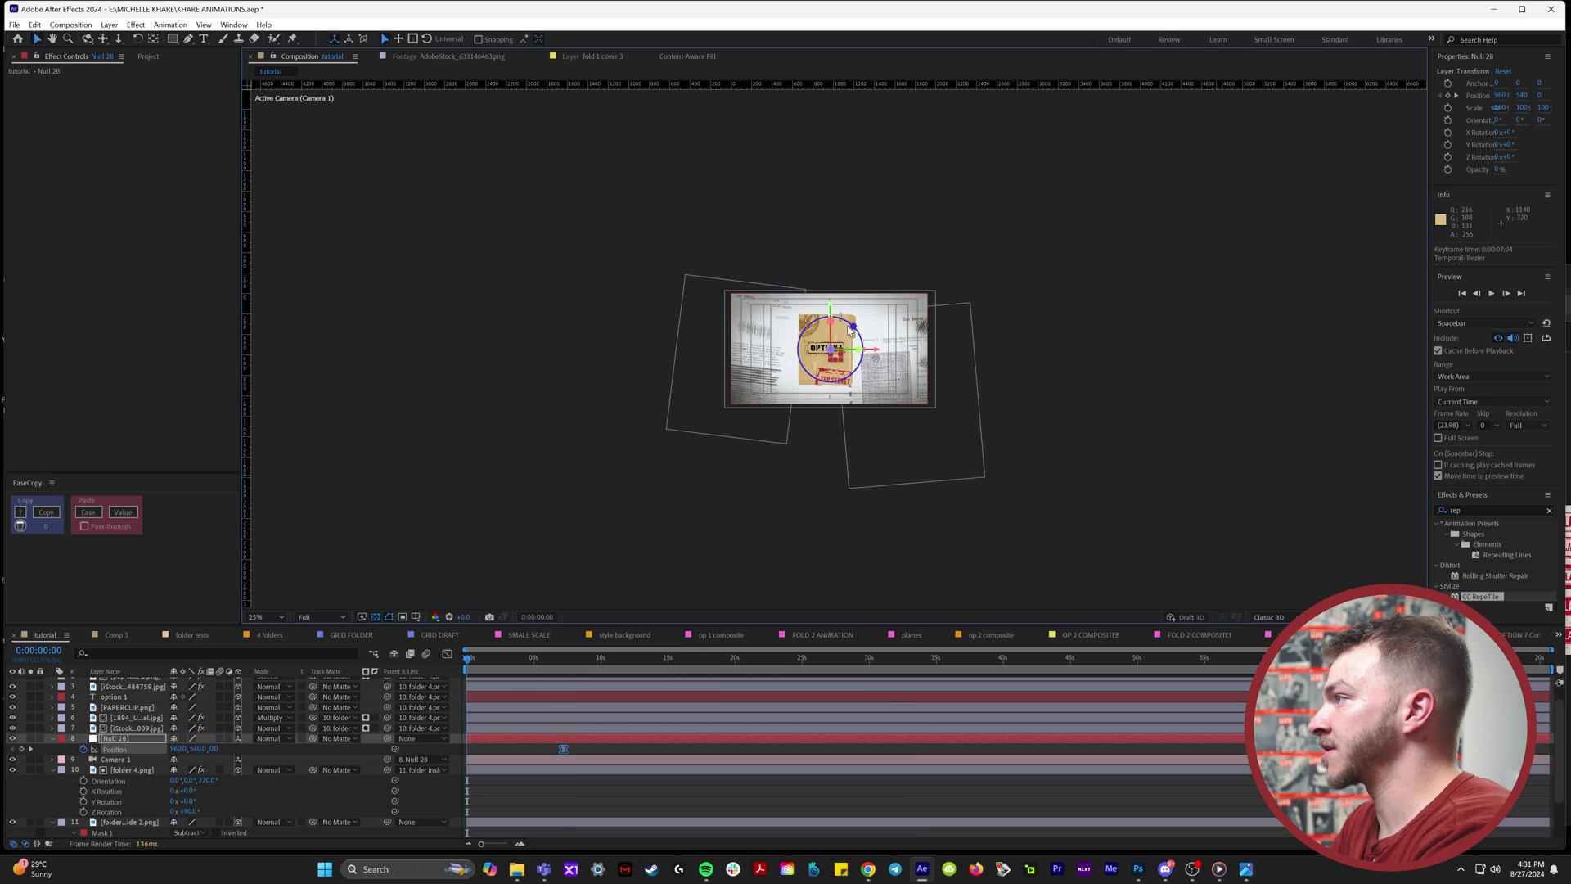
scroll(828, 350, up, 3)
click(577, 747)
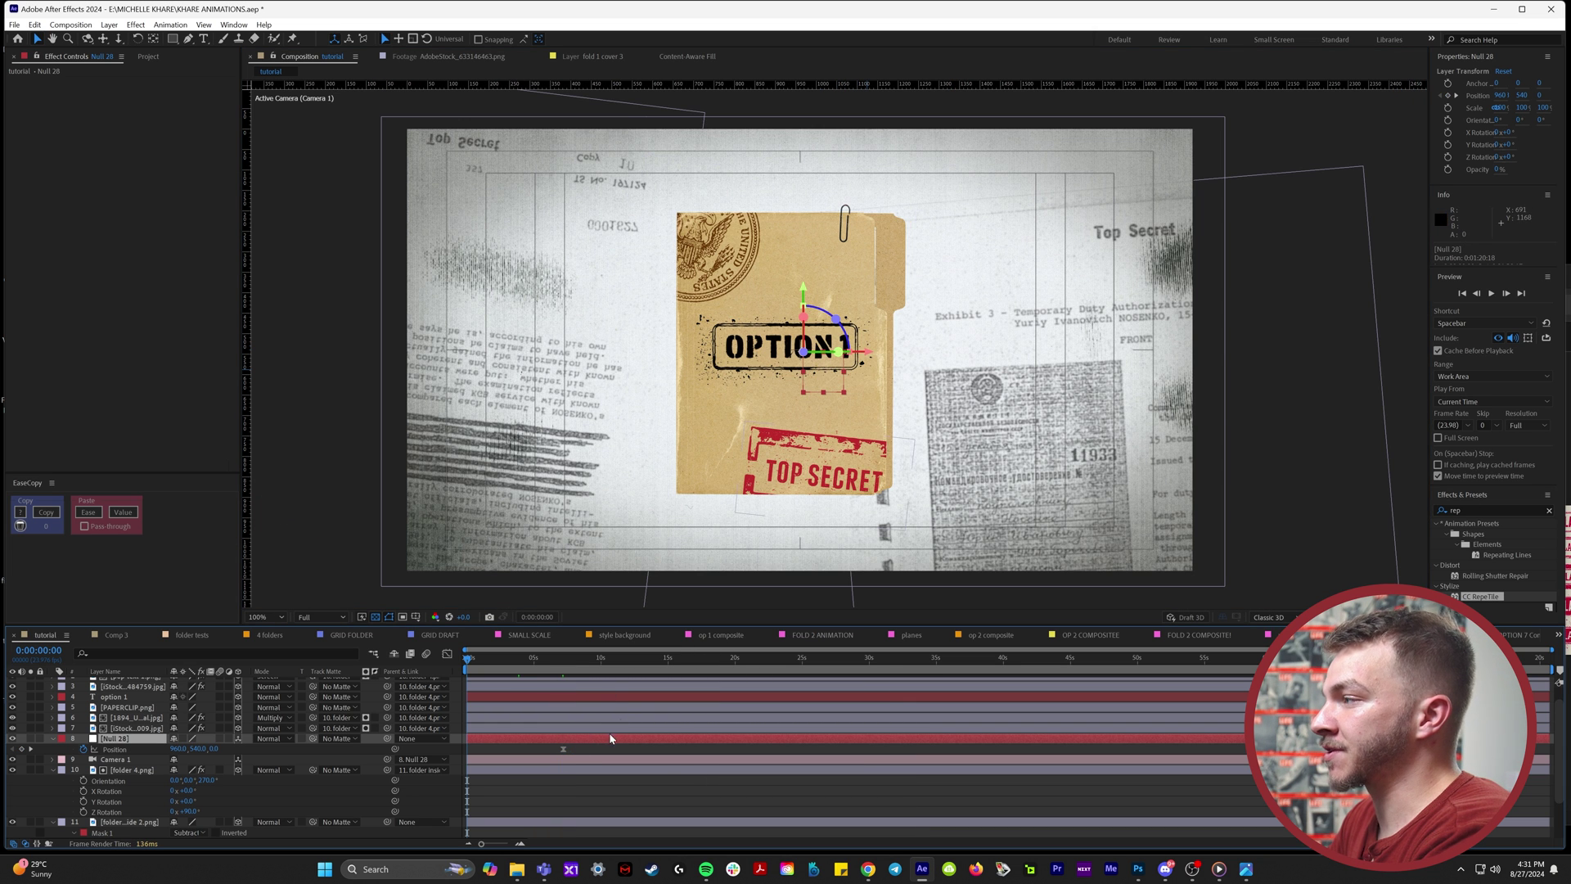
Step: Move the camera null along X to about -55 at 0:00:00:00 and adjust the easing of its Position keyframe
drag(858, 356, 830, 355)
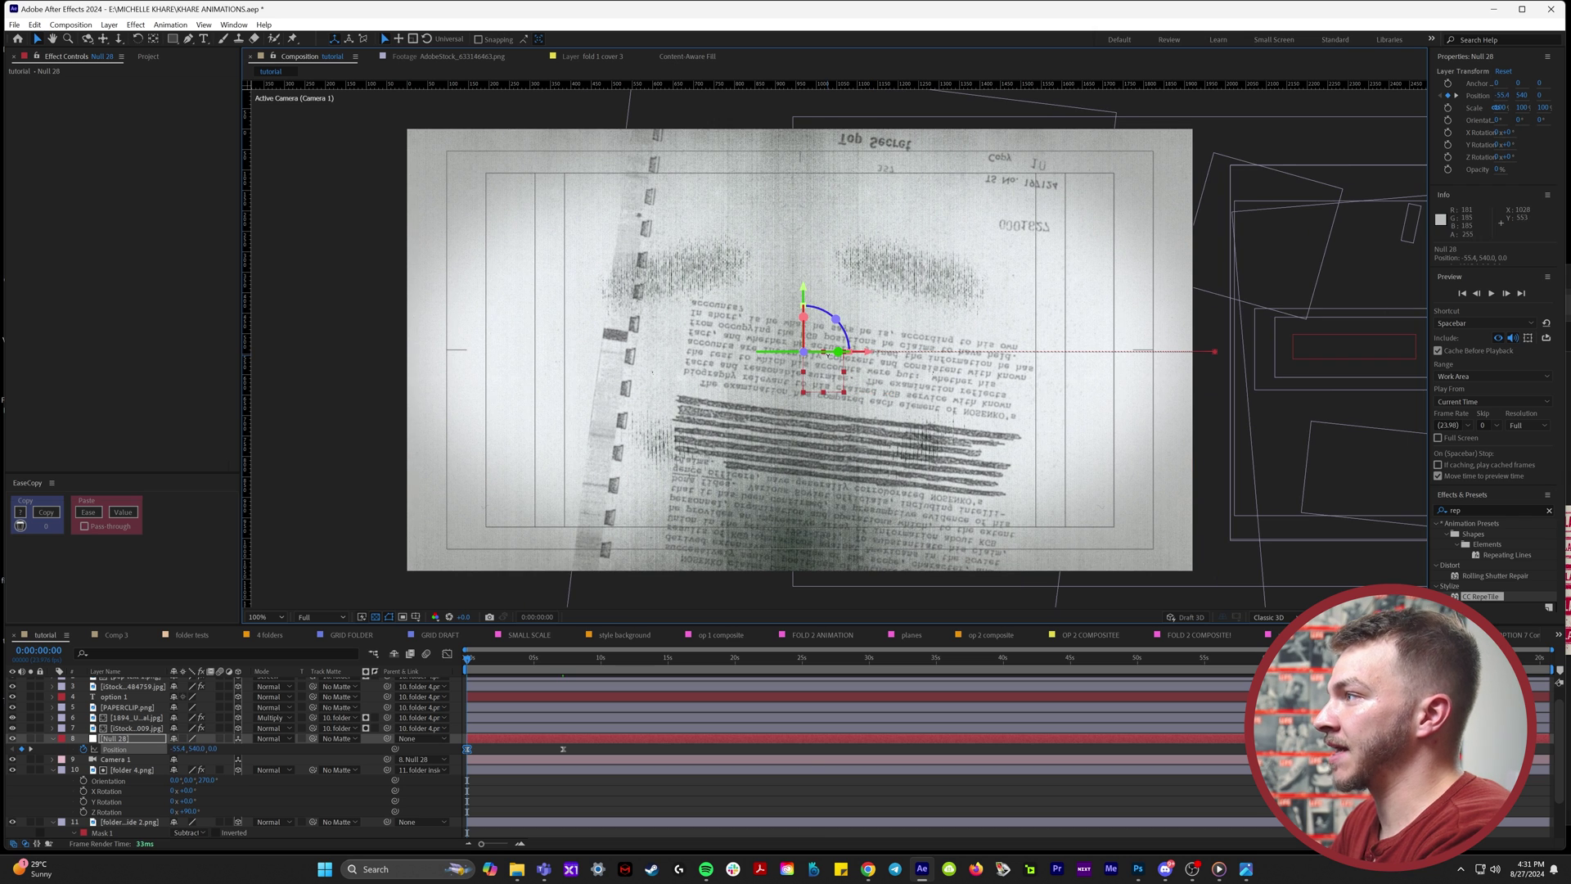
right_click(467, 750)
mouse_move(514, 746)
click(647, 787)
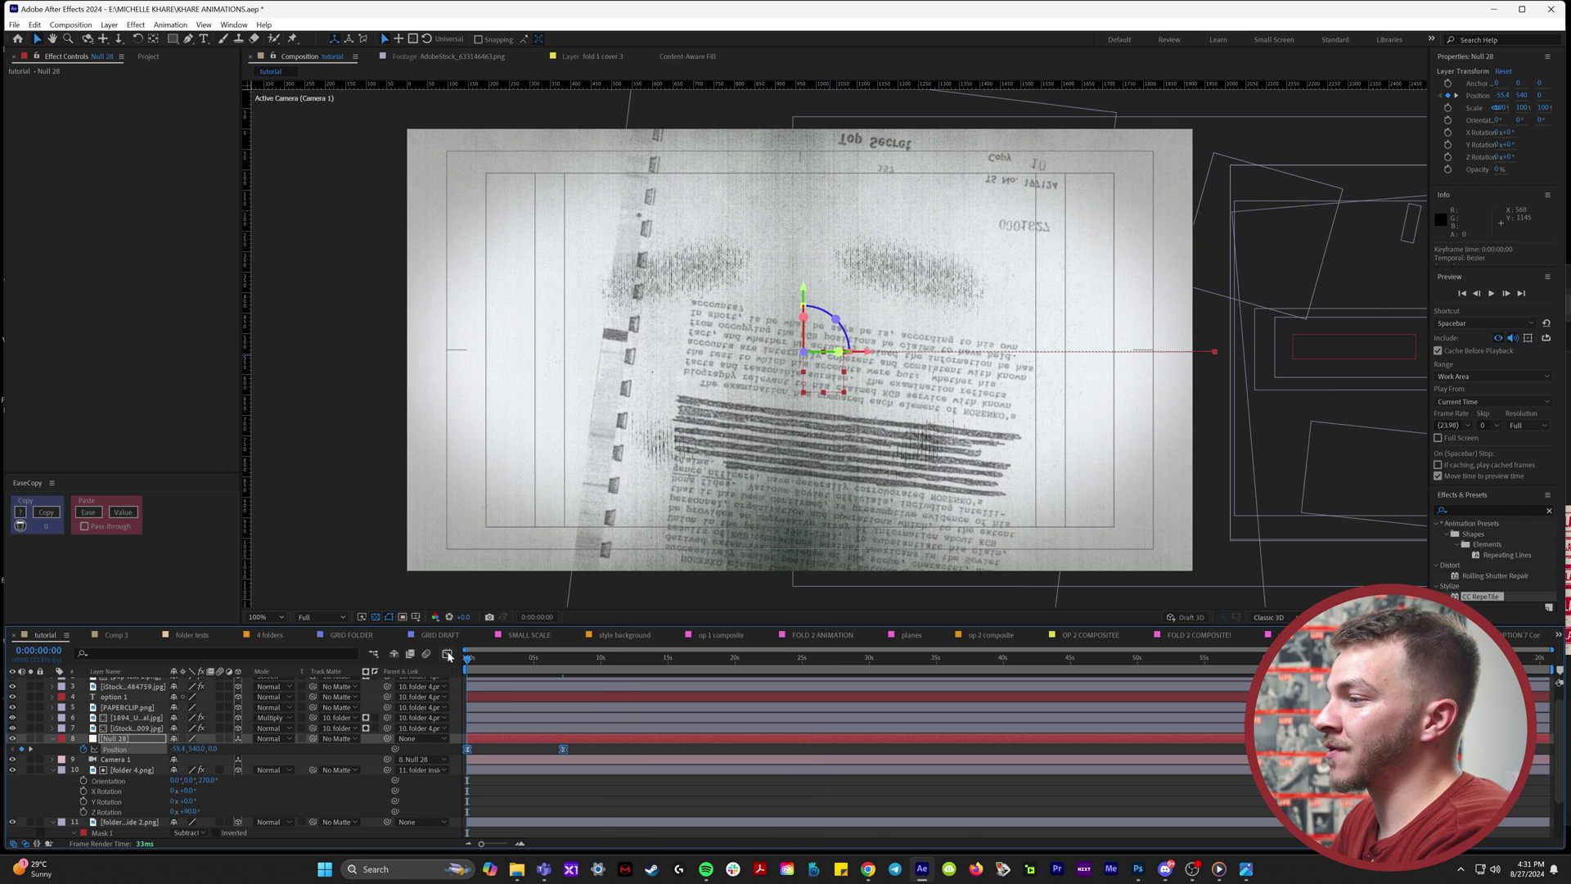
Step: Reshape the null's Position speed curve so the camera starts fast and slows gradually, and preview the move
click(446, 654)
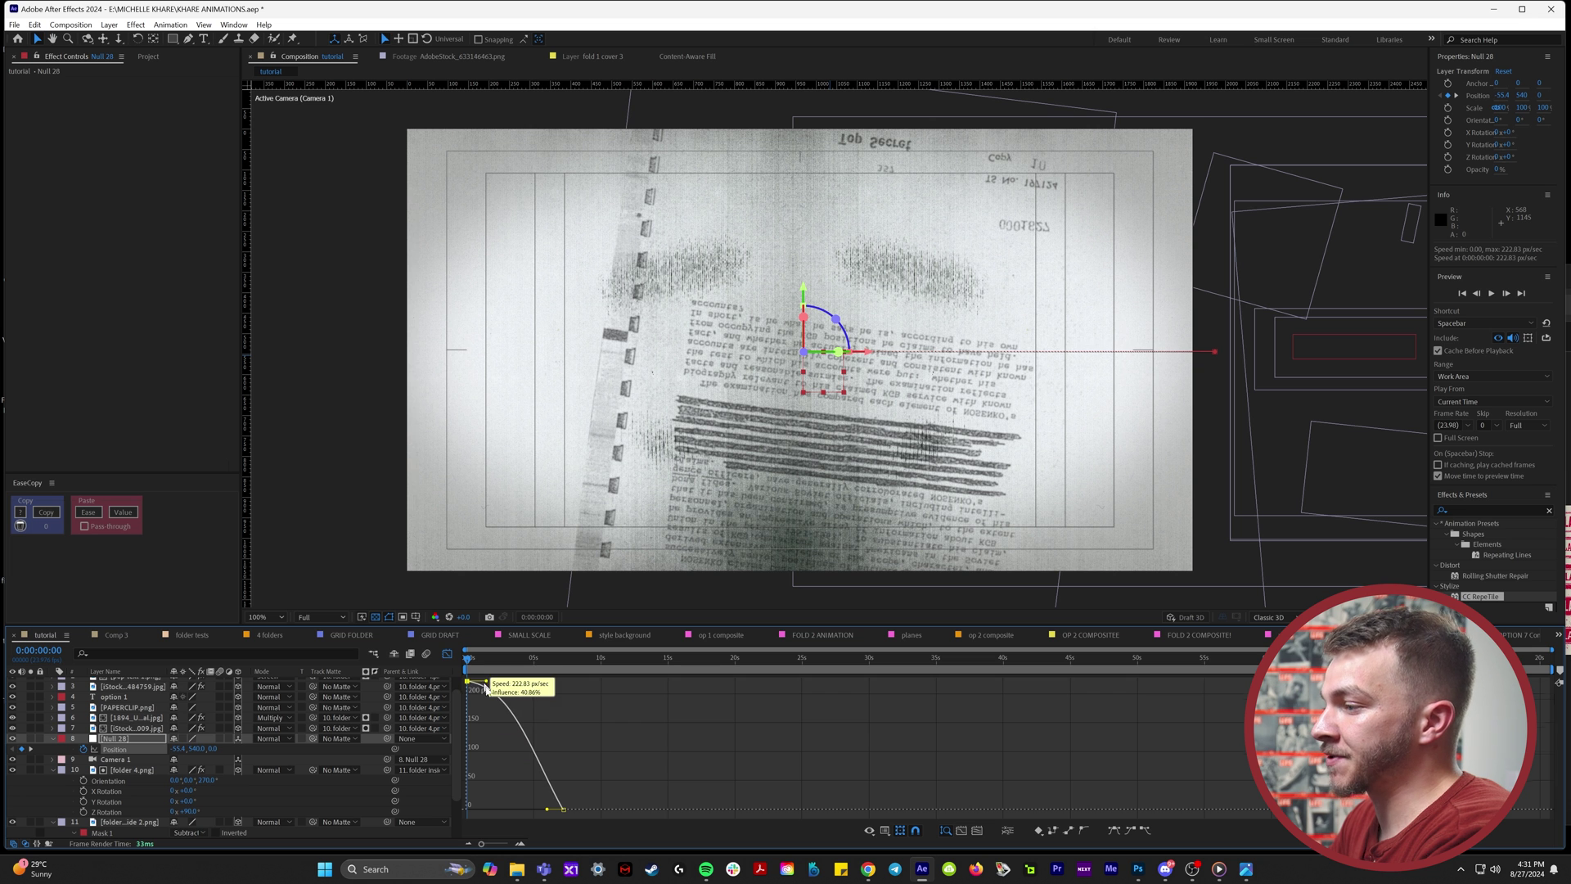
drag(530, 815, 523, 813)
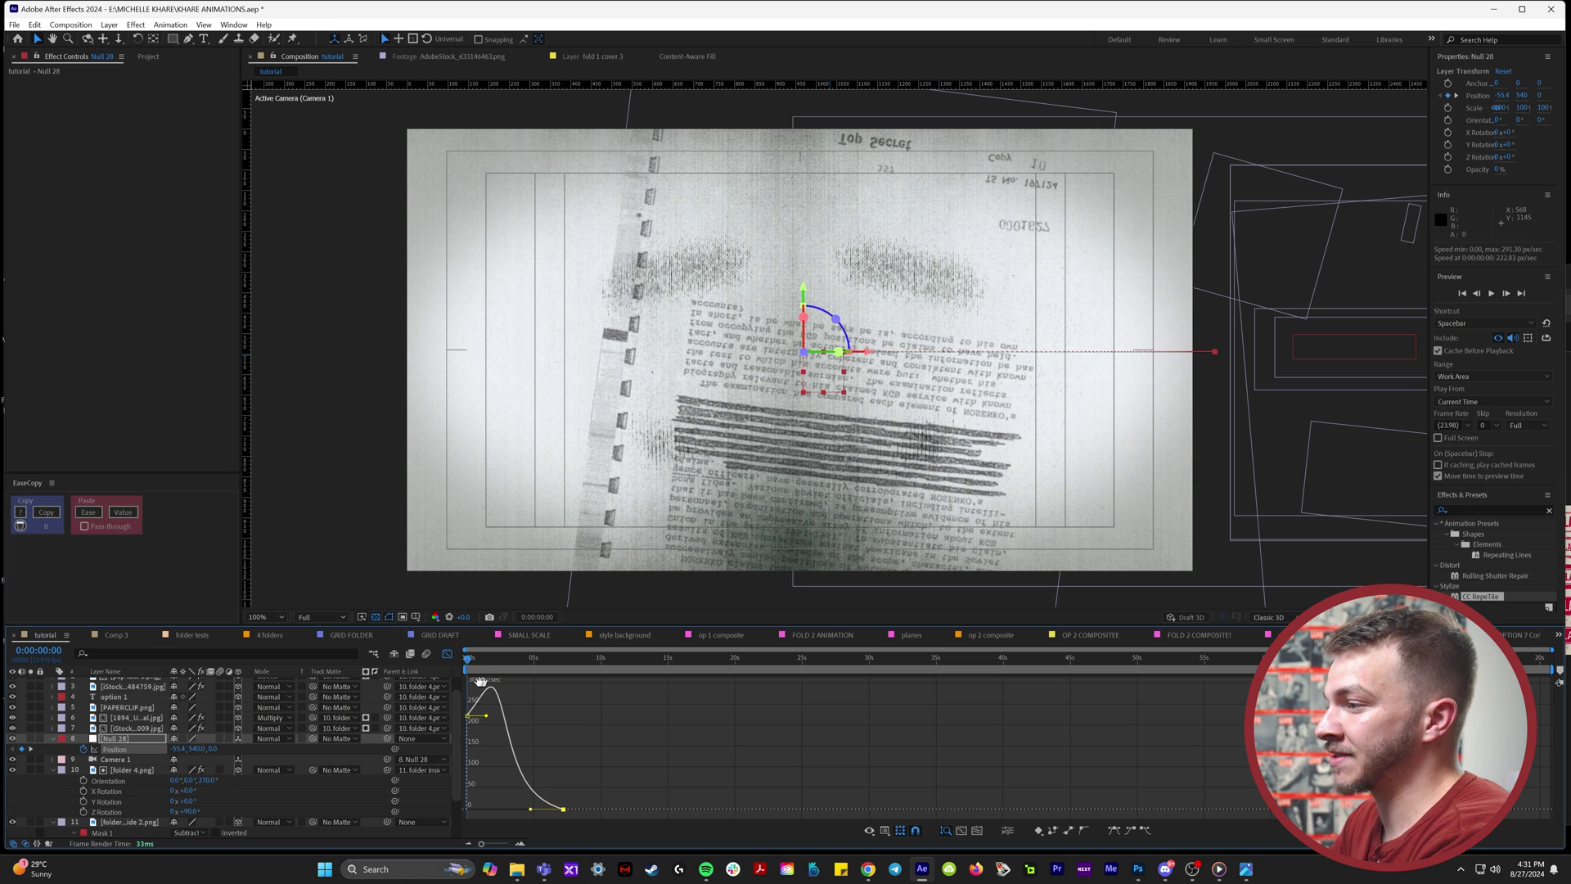
key(space)
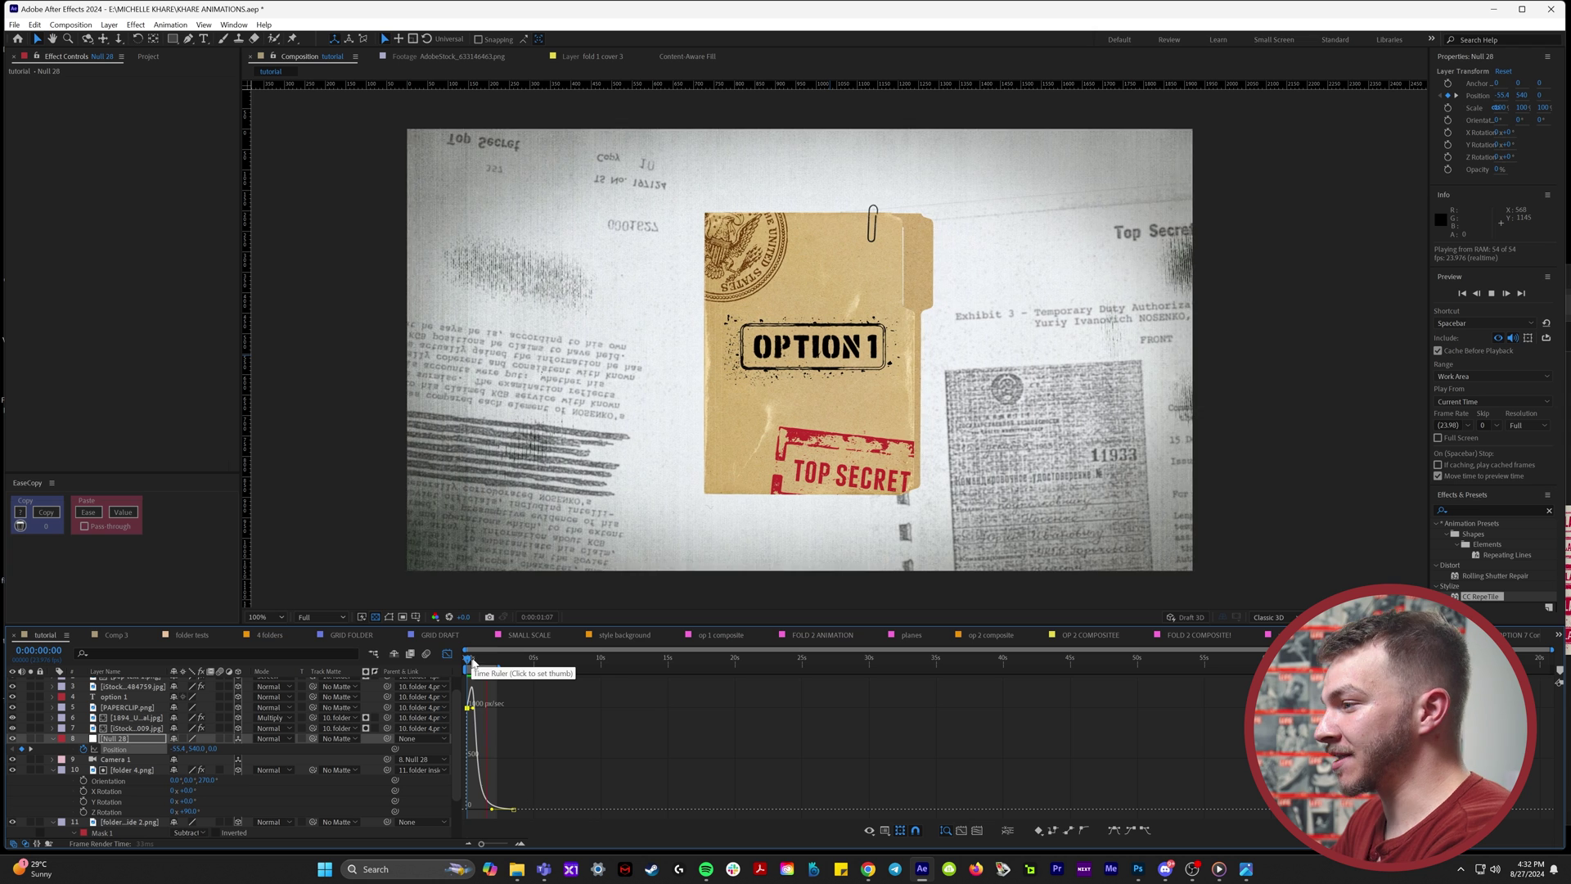
drag(472, 663, 492, 666)
Step: Set the tutorial composition's frame rate to 12 frames per second
click(57, 28)
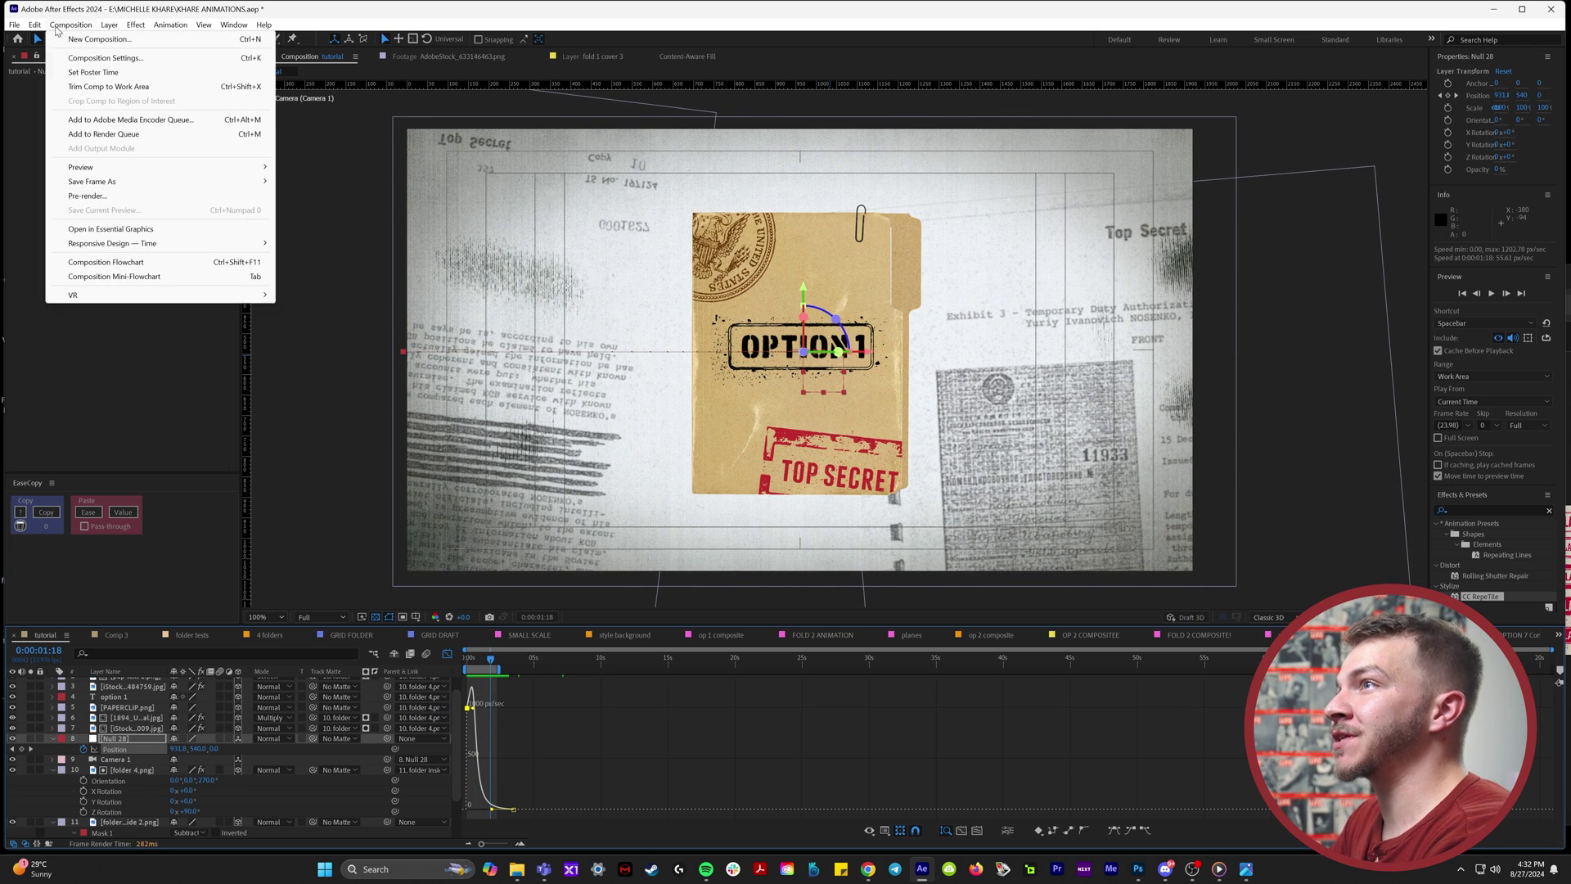
click(149, 58)
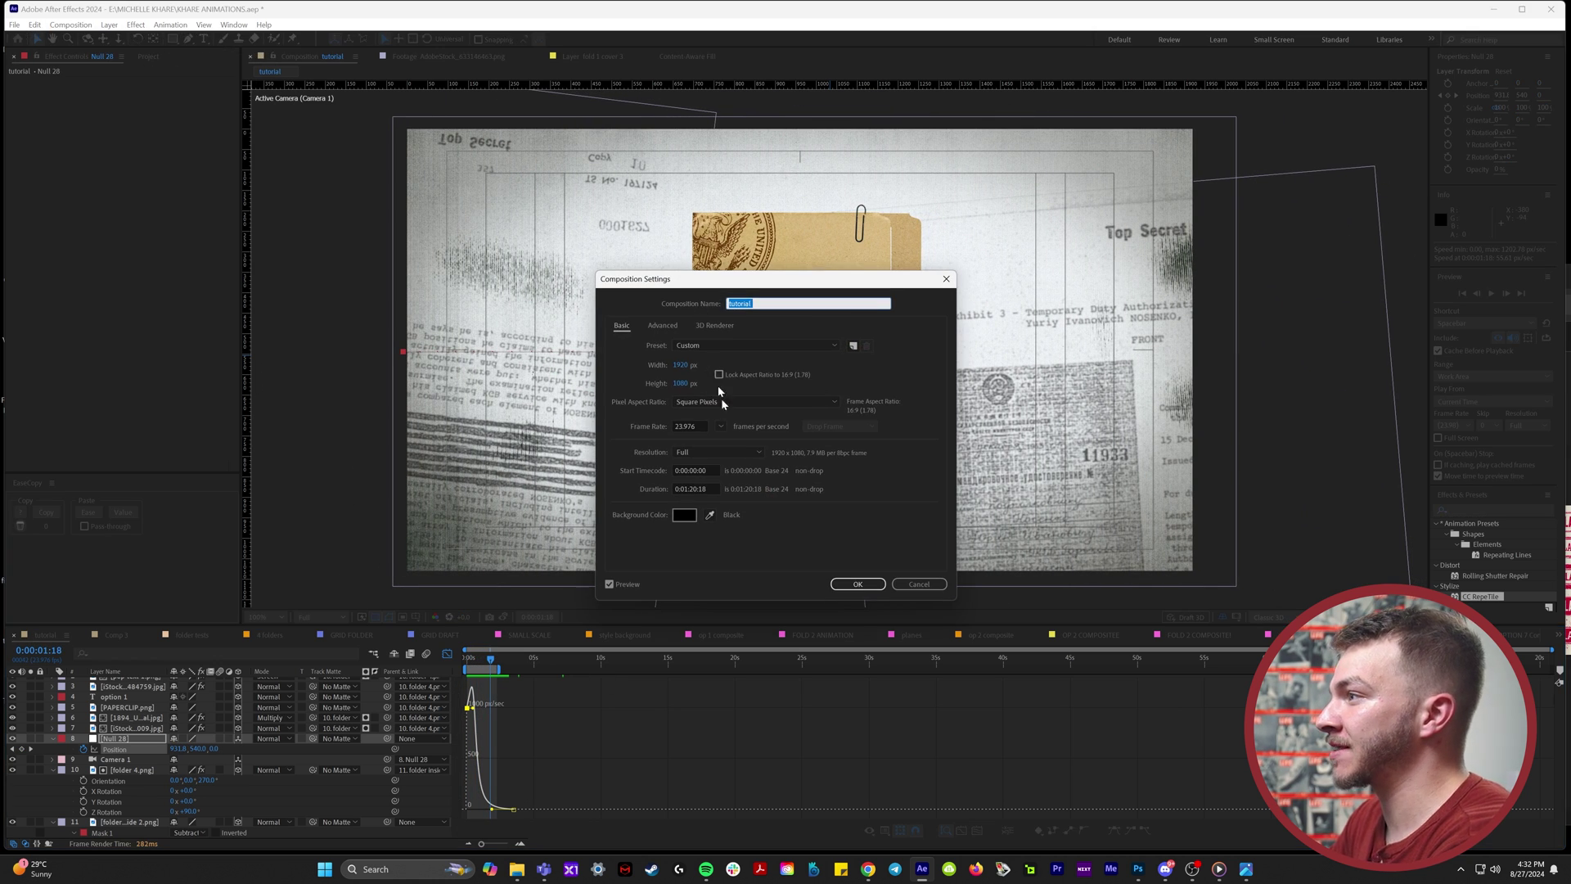
click(721, 426)
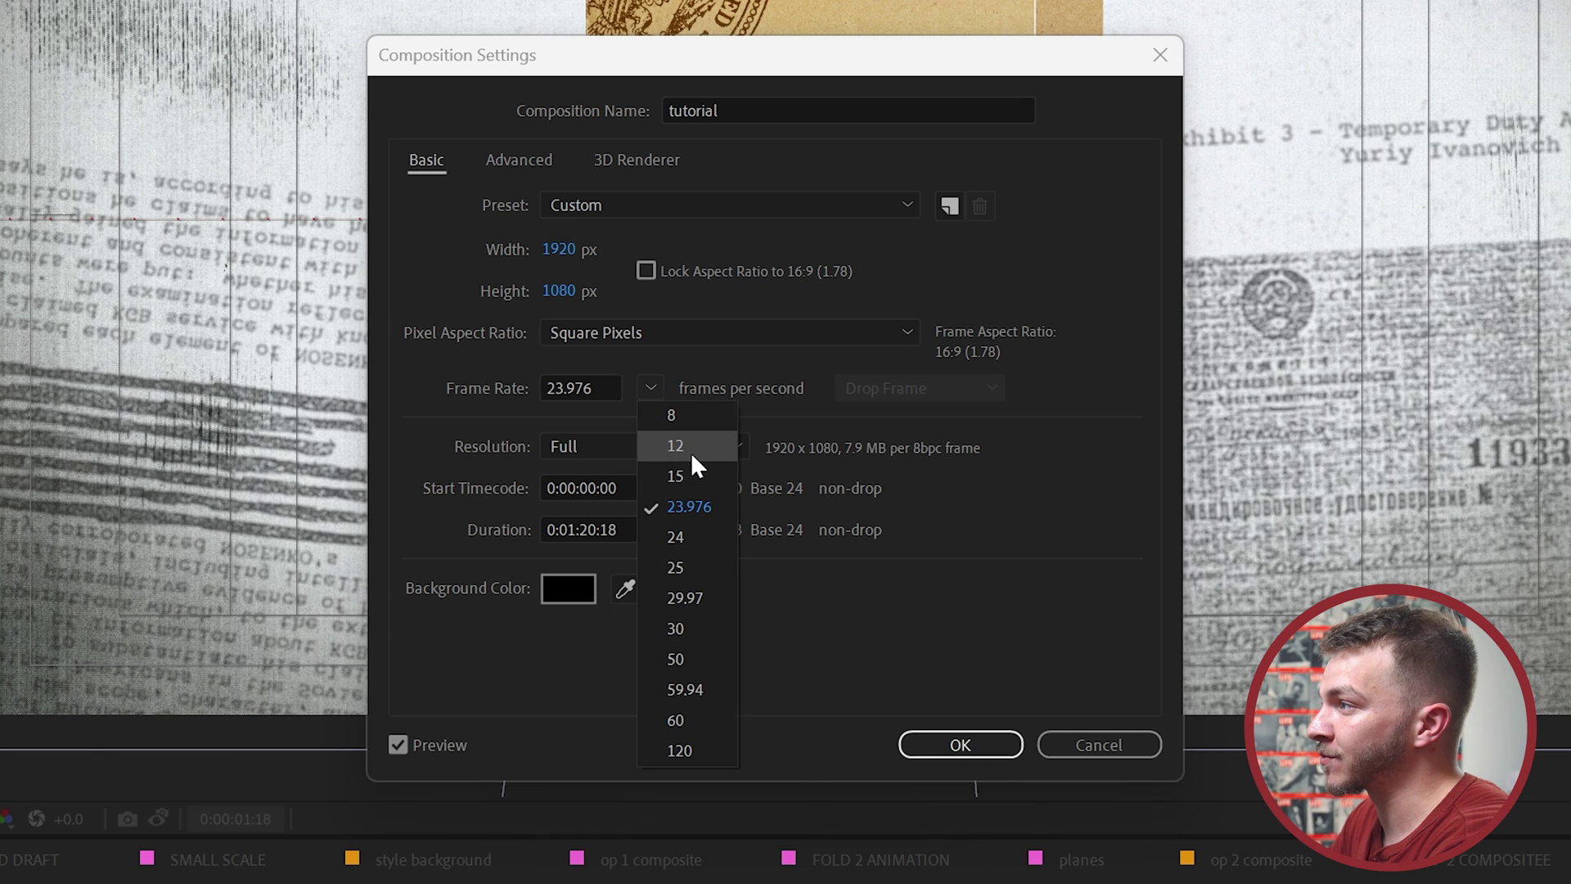
click(689, 506)
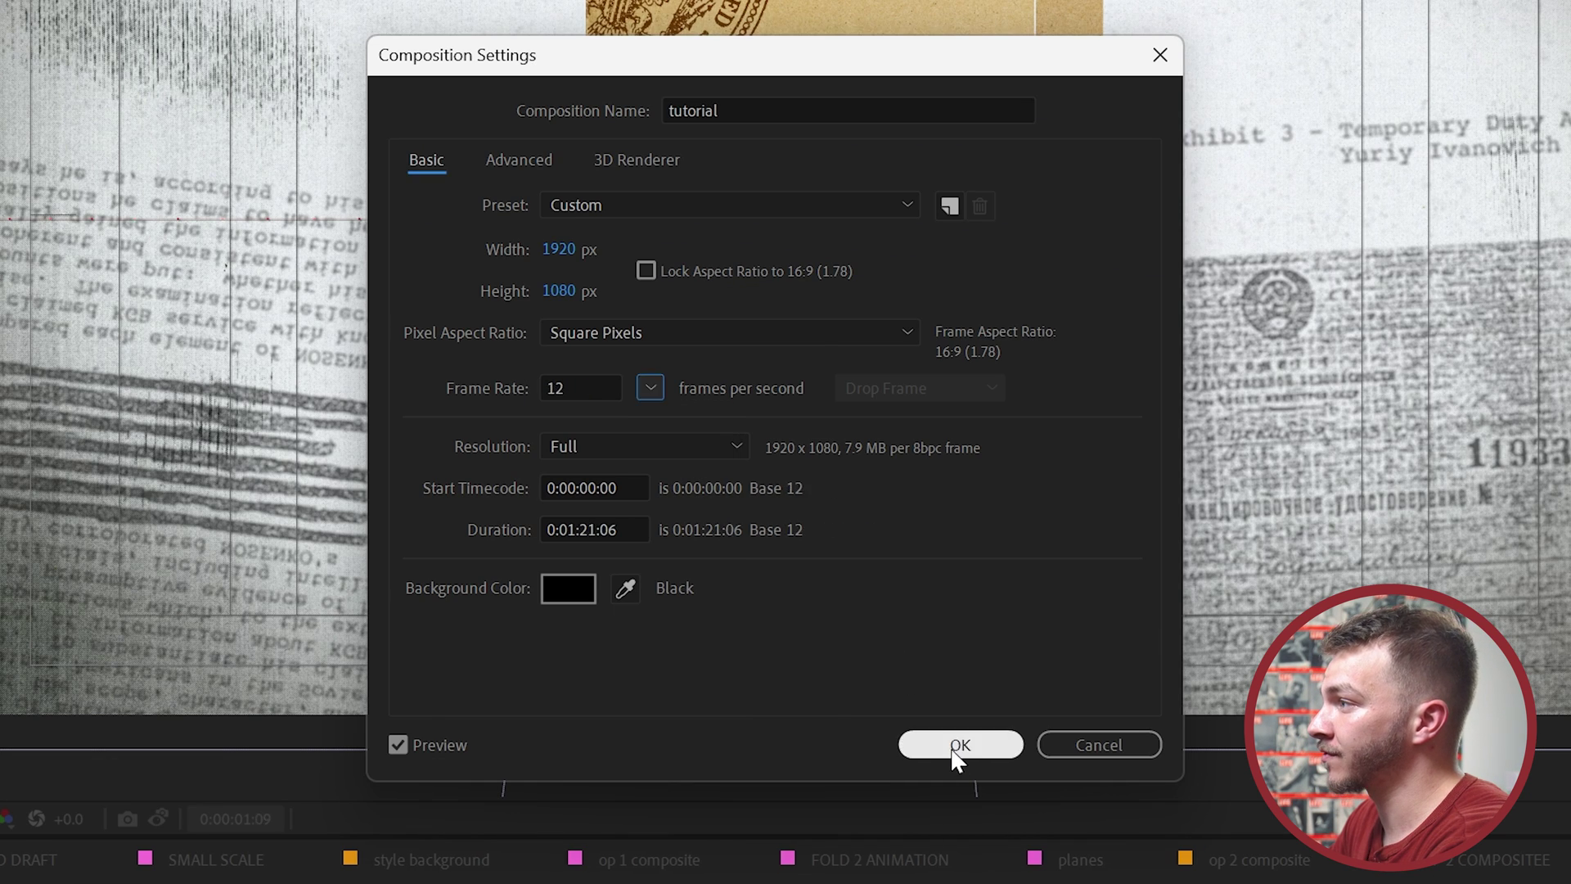
click(959, 745)
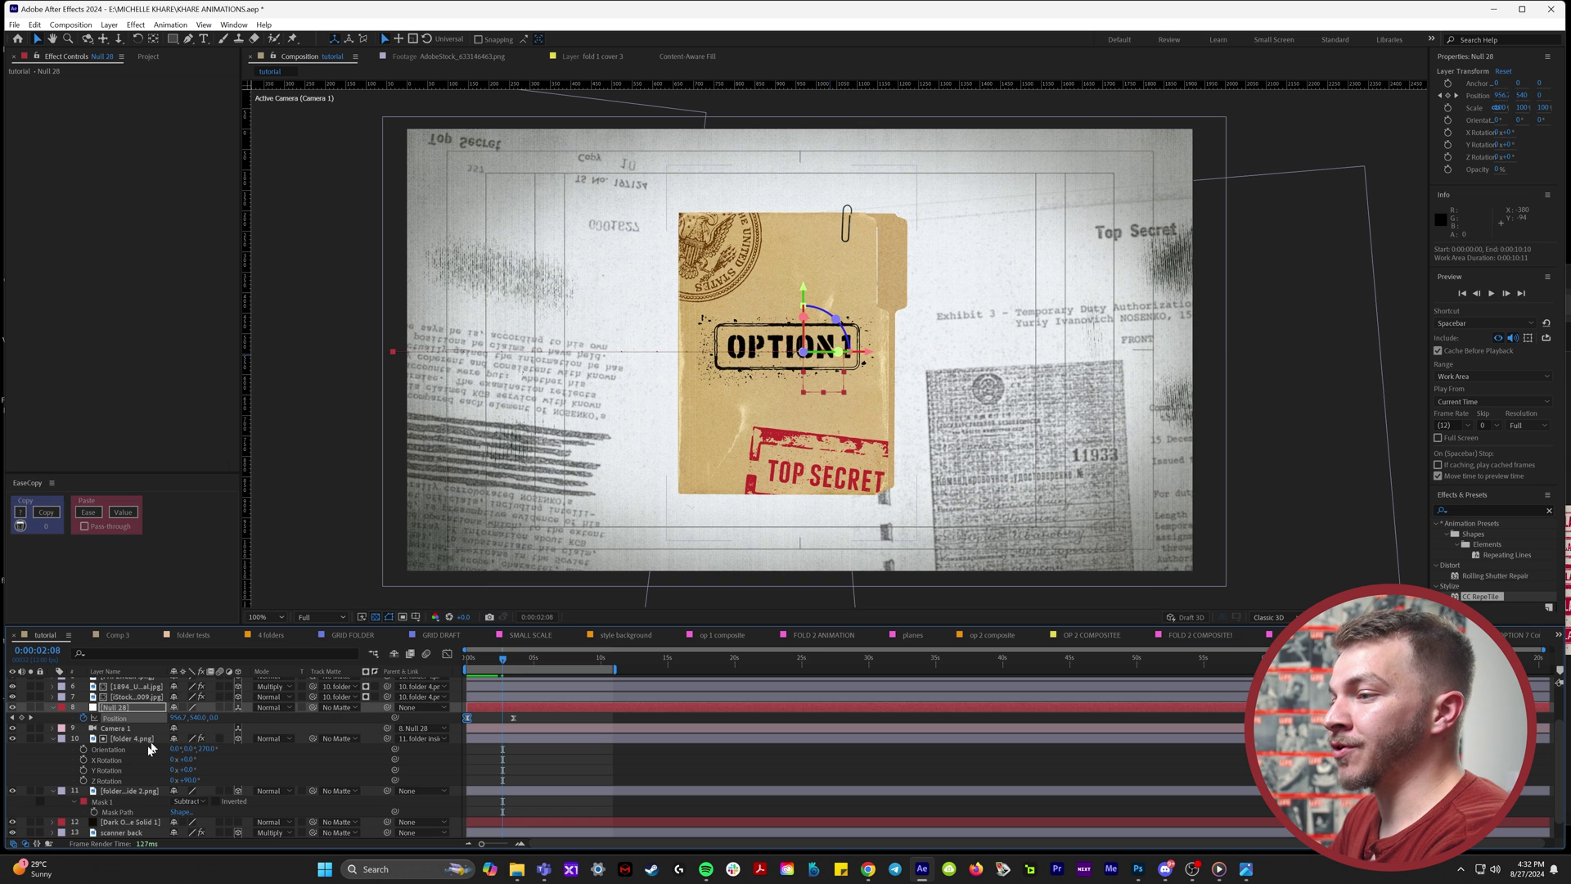
Step: Keyframe folder 4.png's Y Rotation from 0° at 0:00:02:00 to 255.7° to open the cover, apply Easy Ease, and preview
click(130, 739)
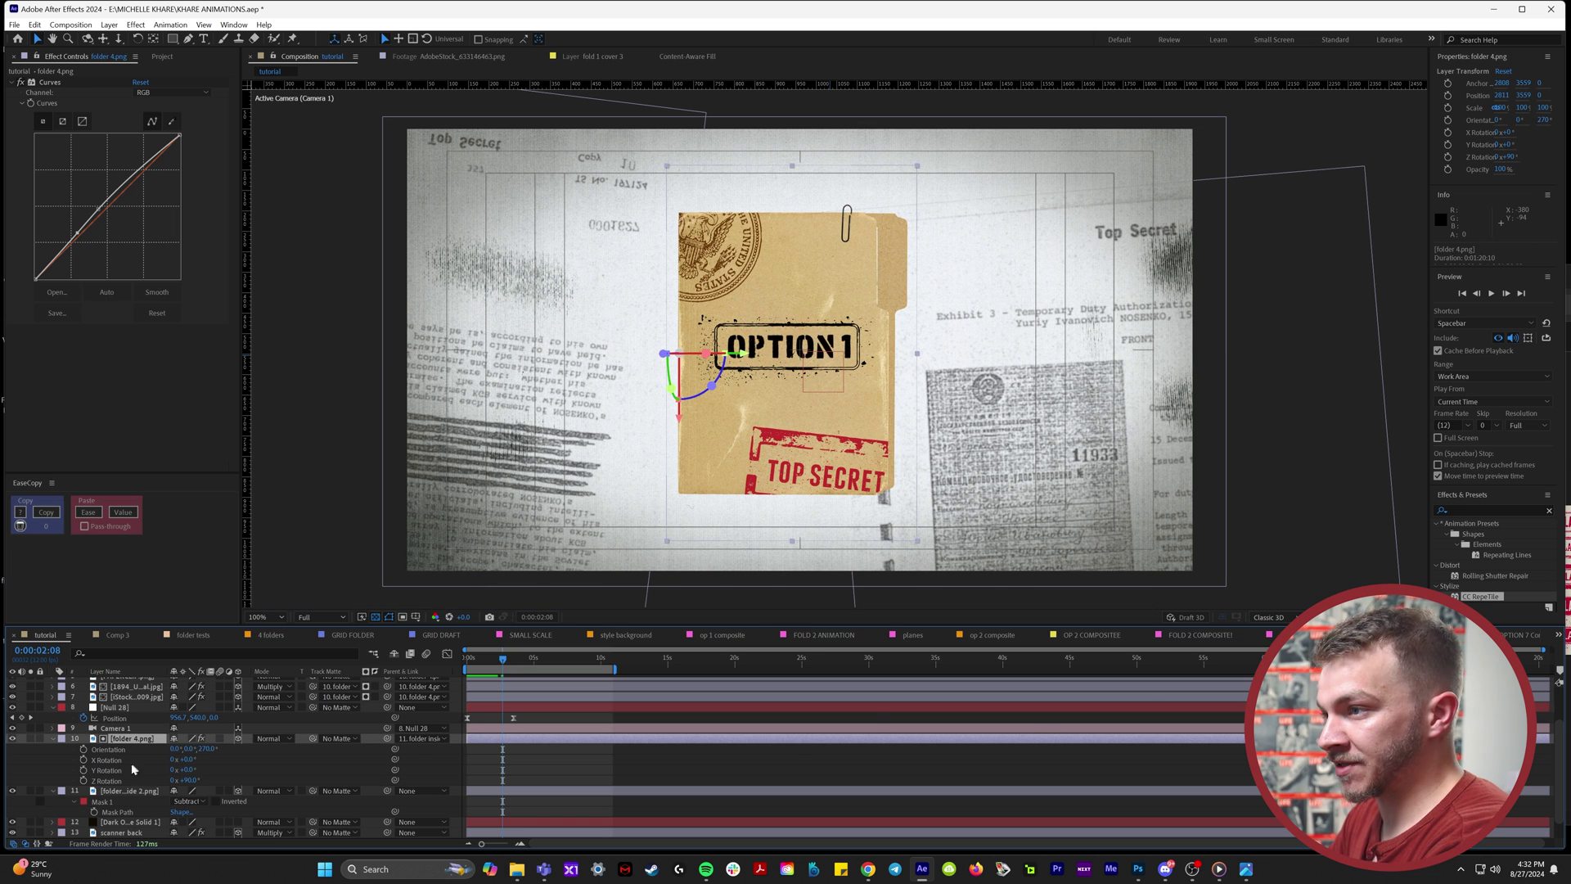
click(84, 770)
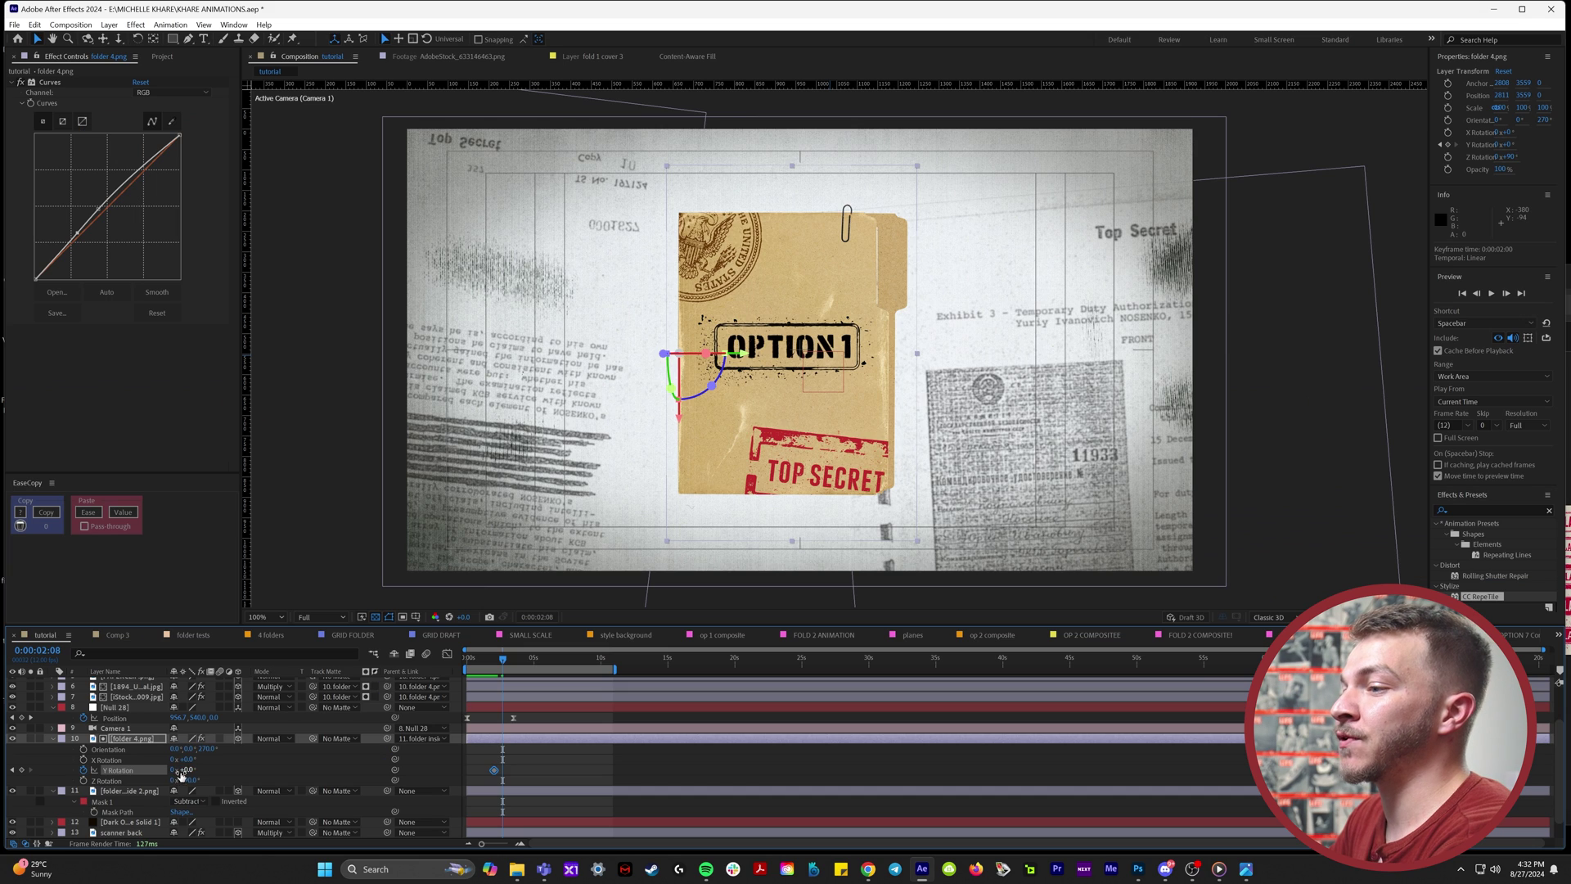
drag(183, 772, 362, 795)
drag(502, 770, 521, 770)
right_click(494, 770)
mouse_move(573, 758)
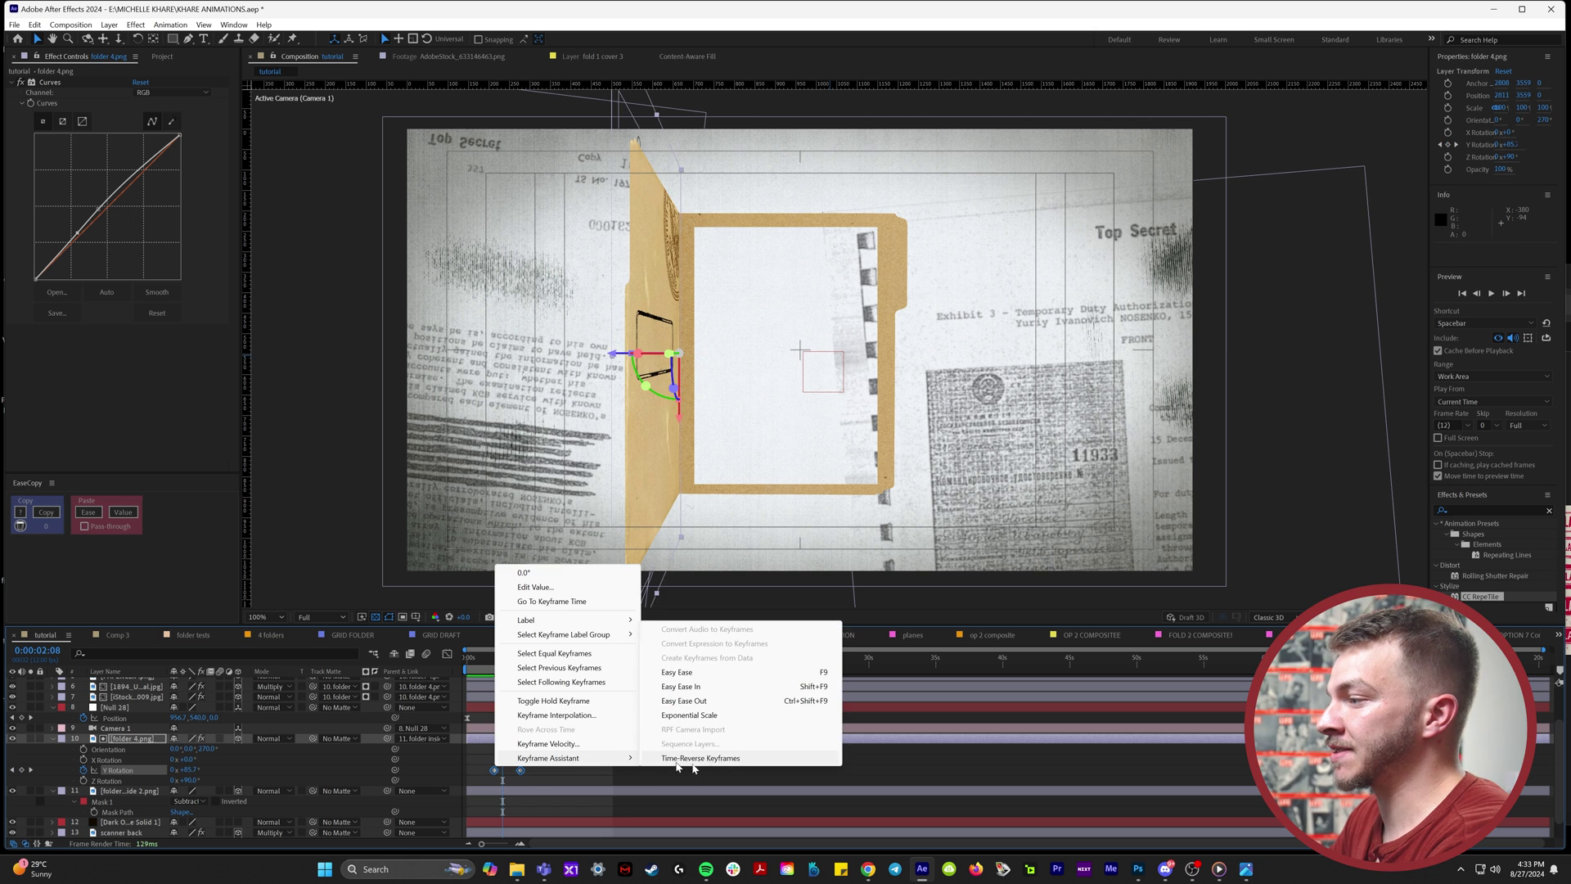
click(683, 672)
key(space)
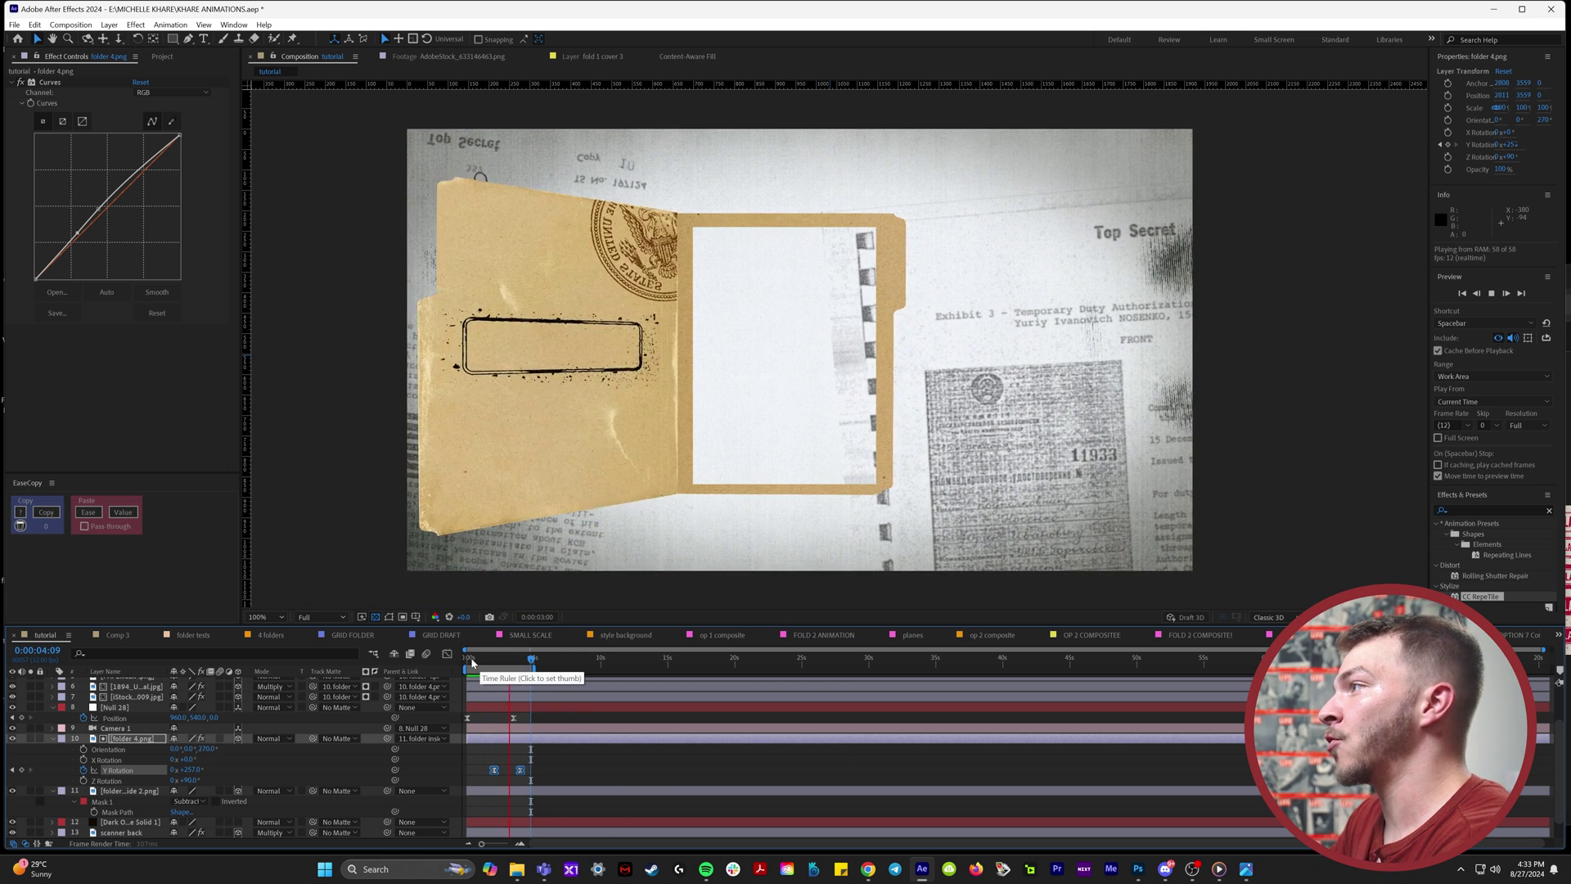
Step: Set the current time to 0:00:02:09, the frame where the opening folder cover passes edge-on to the camera
drag(472, 663, 504, 659)
key(Page_Up)
key(Page_Up)
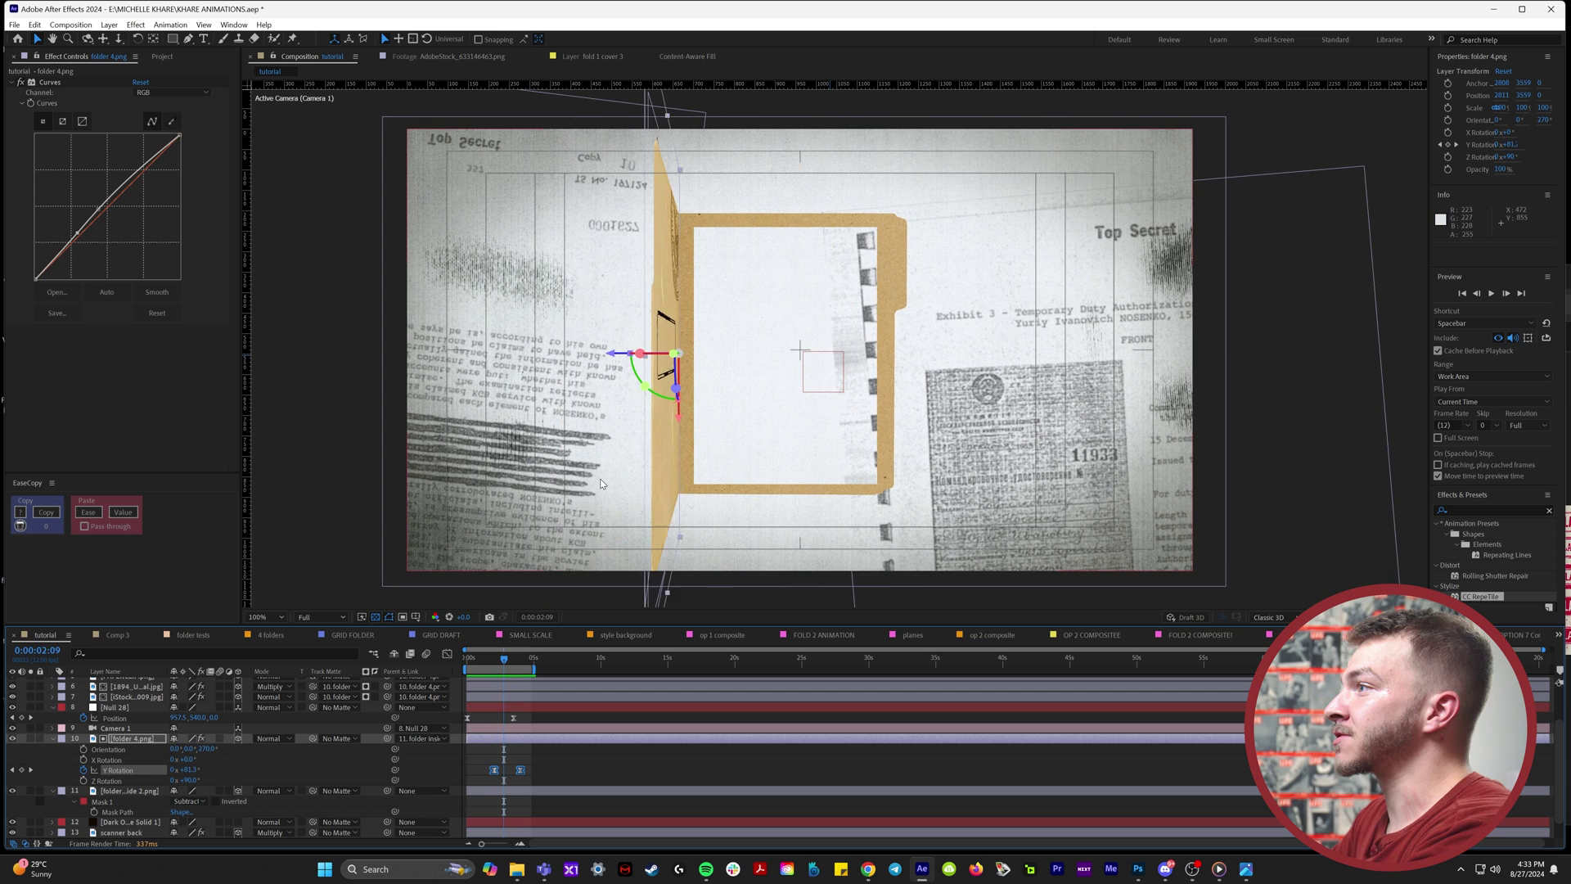
key(Page_Down)
key(Page_Up)
key(Page_Down)
key(Page_Down)
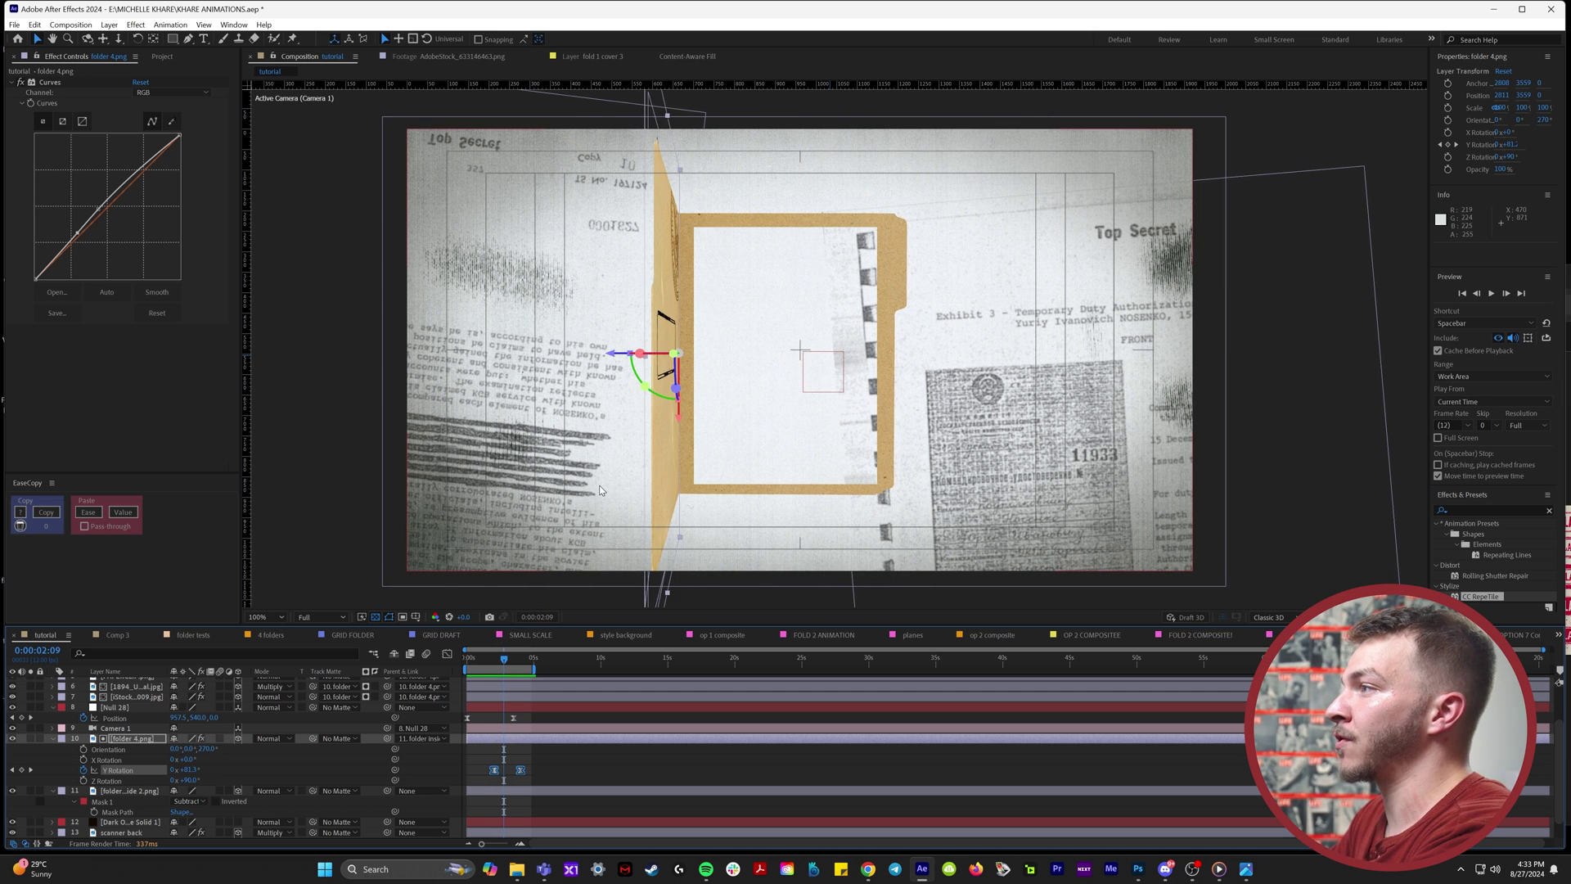
key(Page_Up)
key(Page_Up)
key(Page_Down)
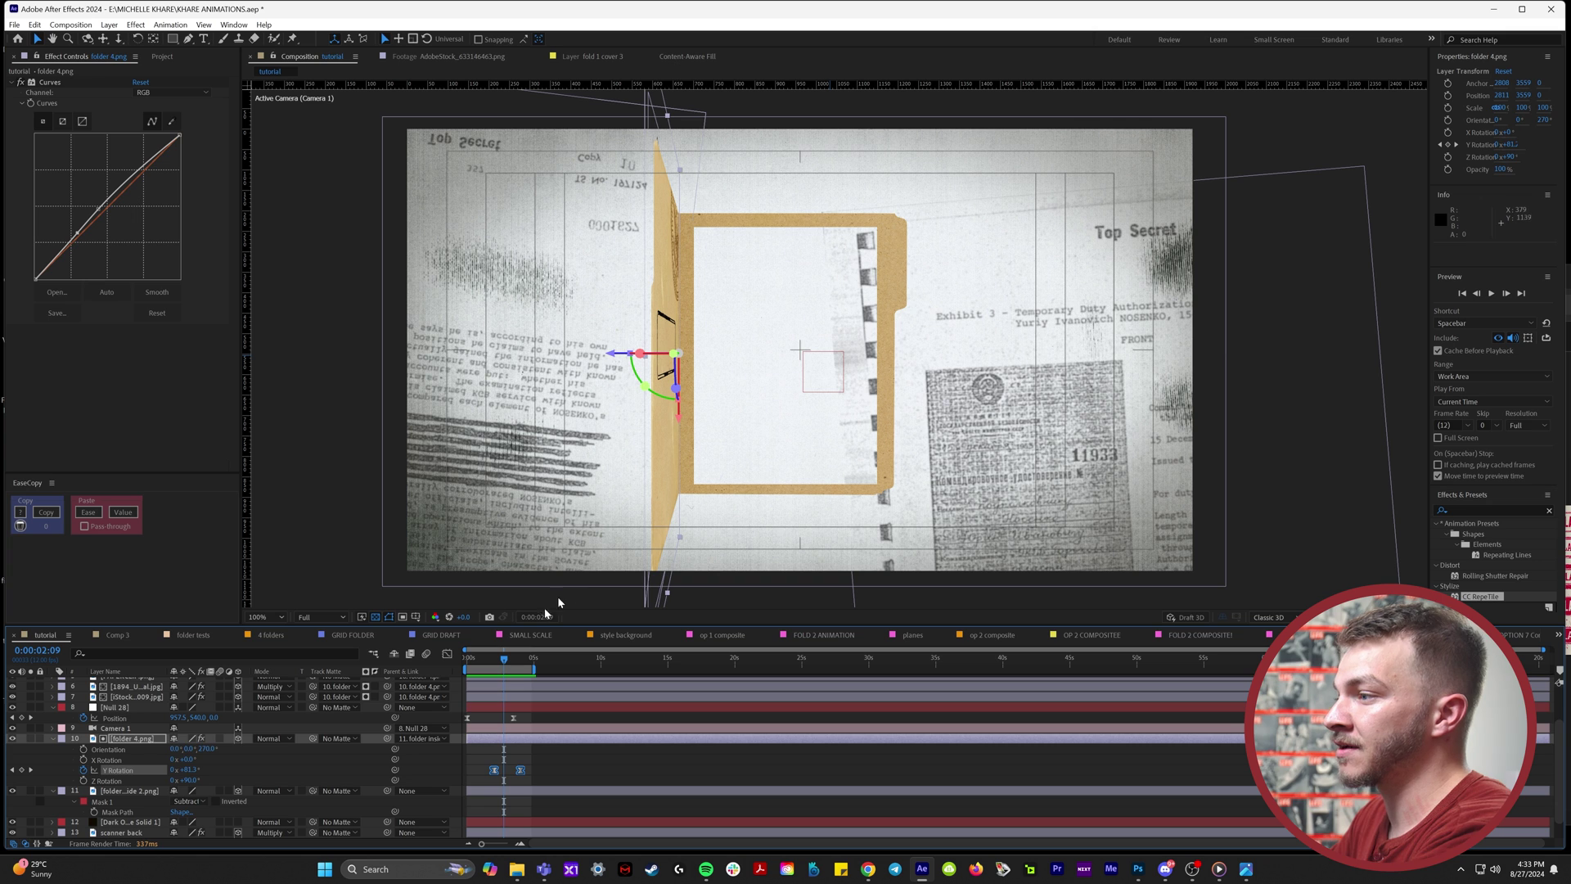
Step: Split all the stamp, text and paper clip layers on the cover at 0:00:02:09, delete the parts after it, and preview
click(127, 698)
scroll(142, 718, up, 3)
shift+click(141, 683)
key(ctrl+shift+d)
key(Delete)
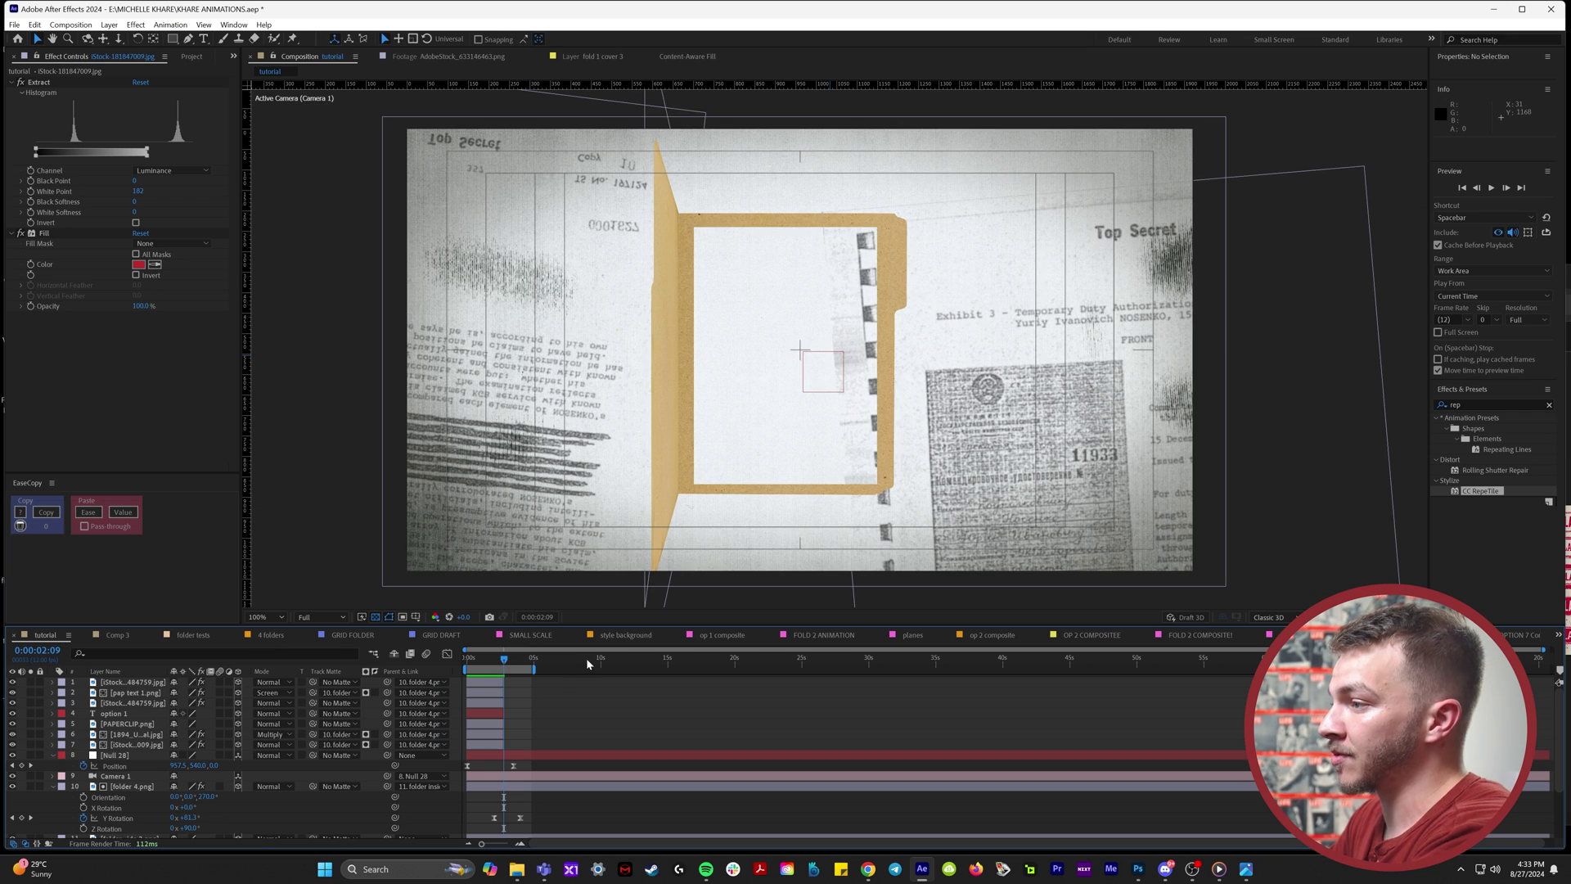
key(space)
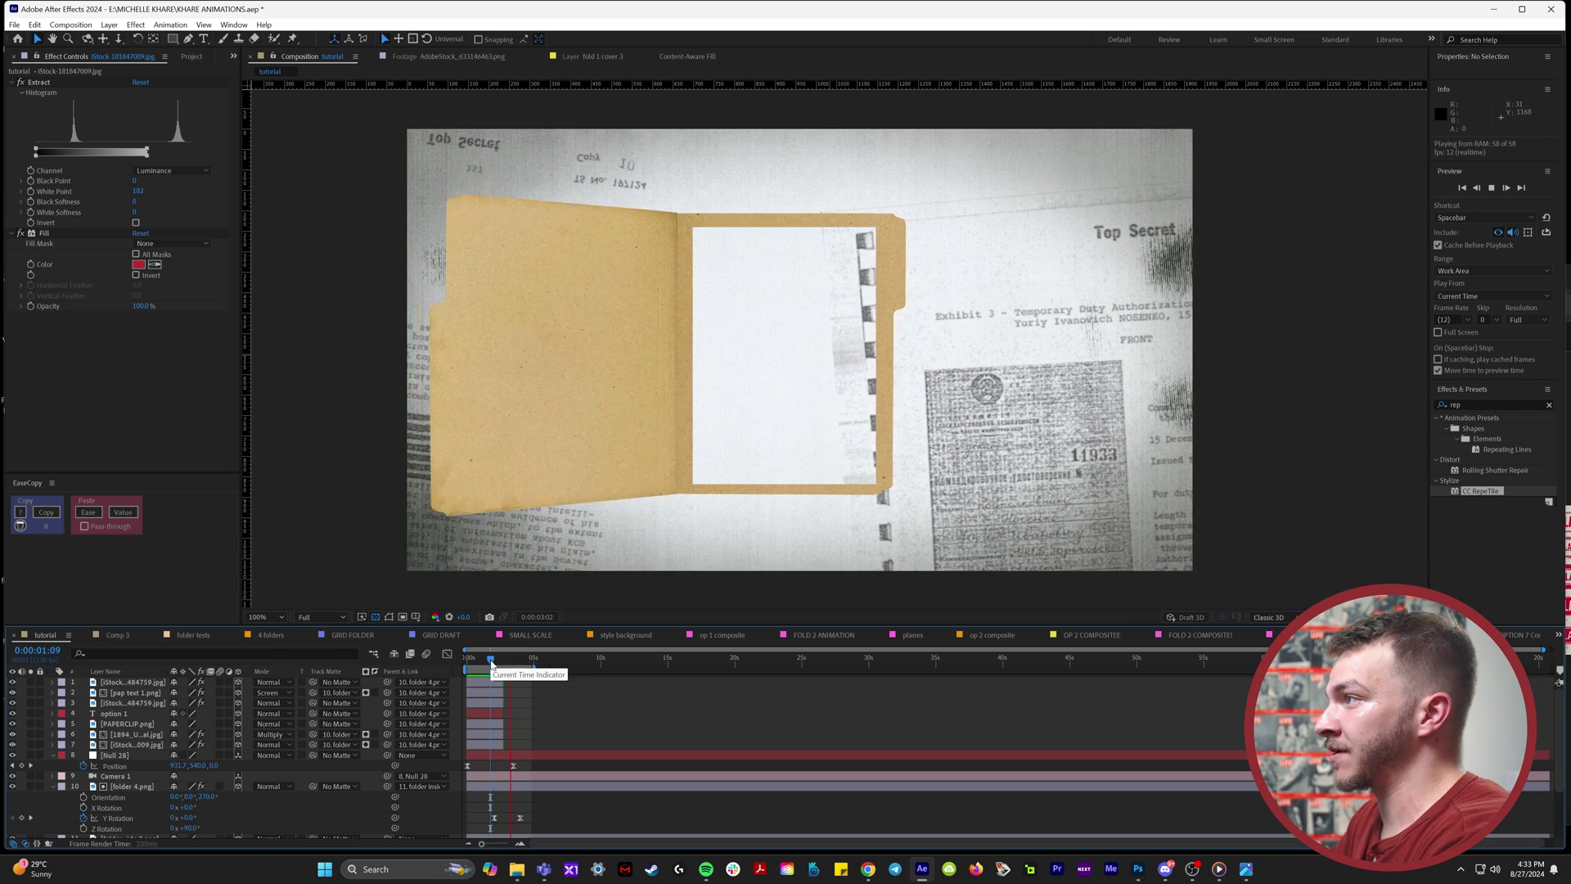
Step: Add a second null as a 3D layer above the camera's null and parent the camera's null to it
click(137, 756)
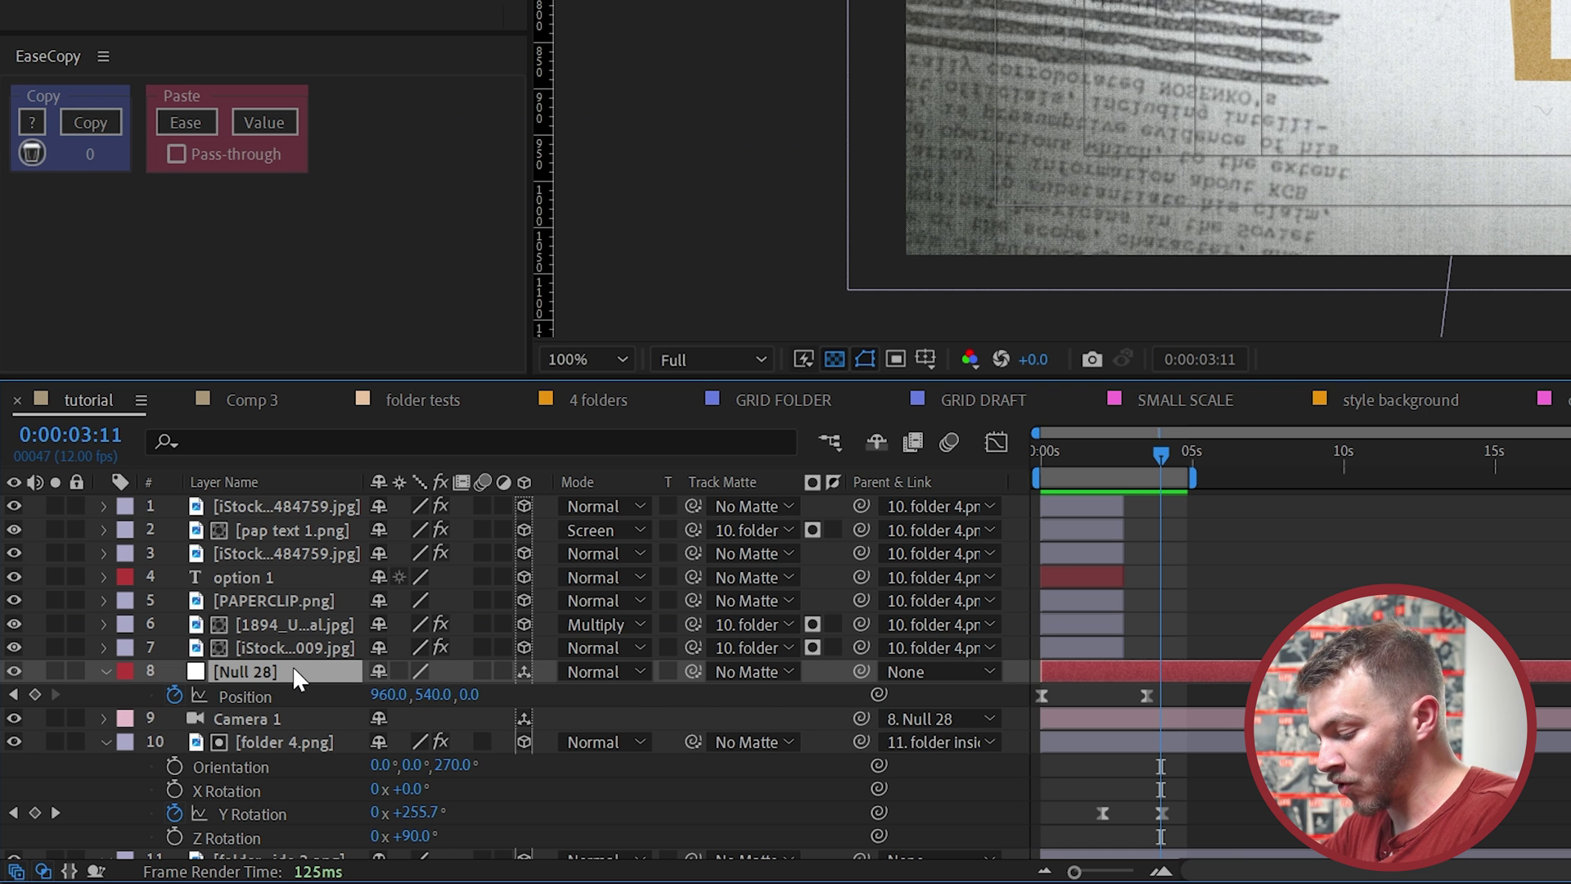
key(ctrl+alt+shift+y)
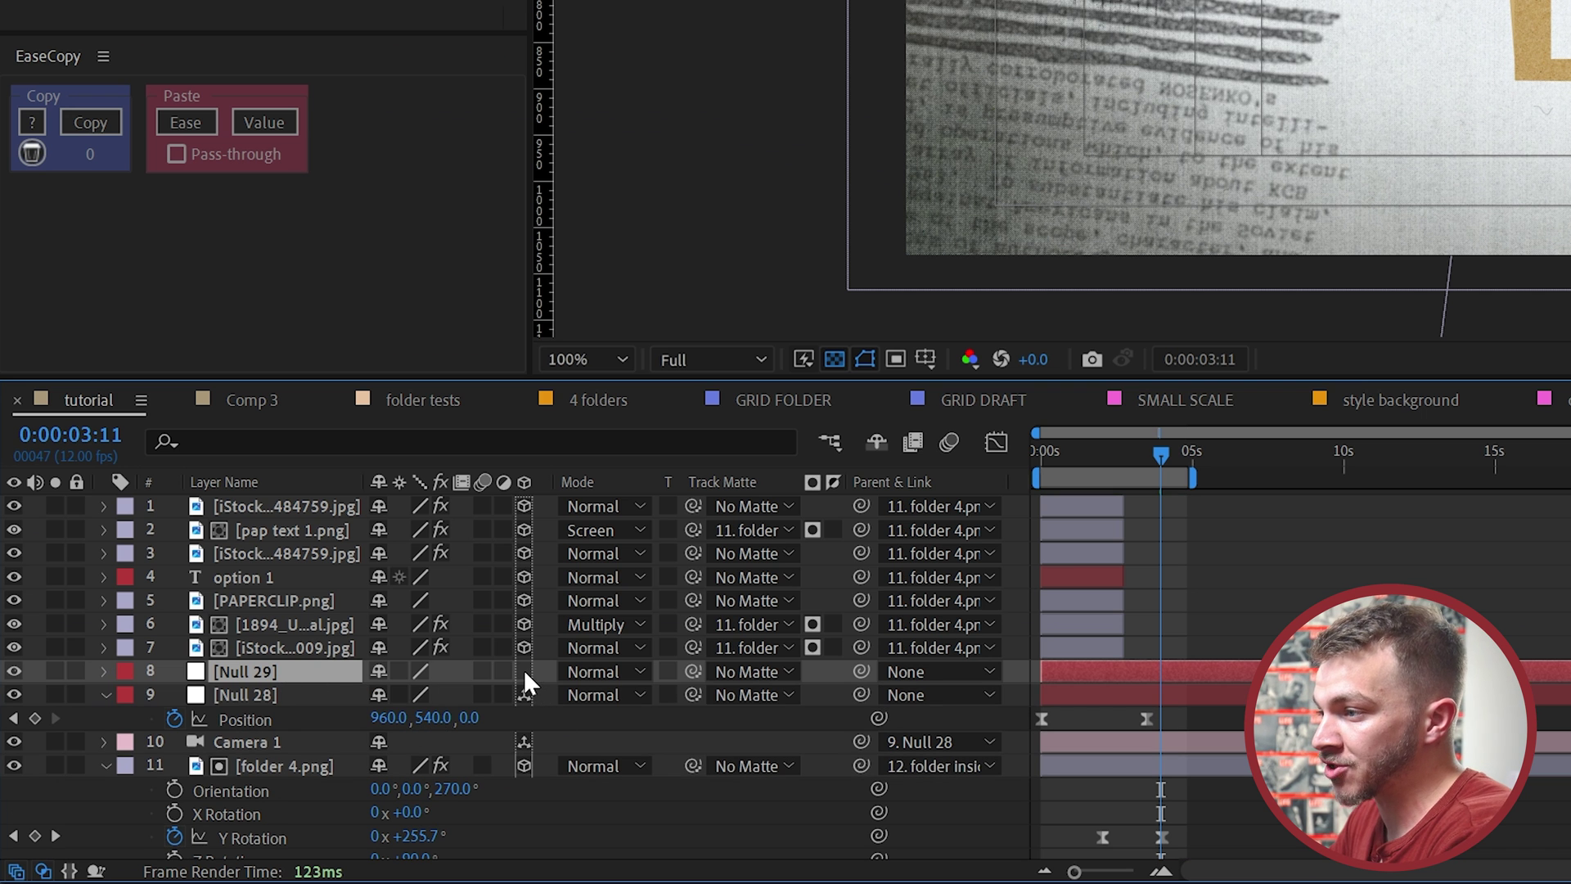
click(275, 694)
drag(861, 694, 268, 673)
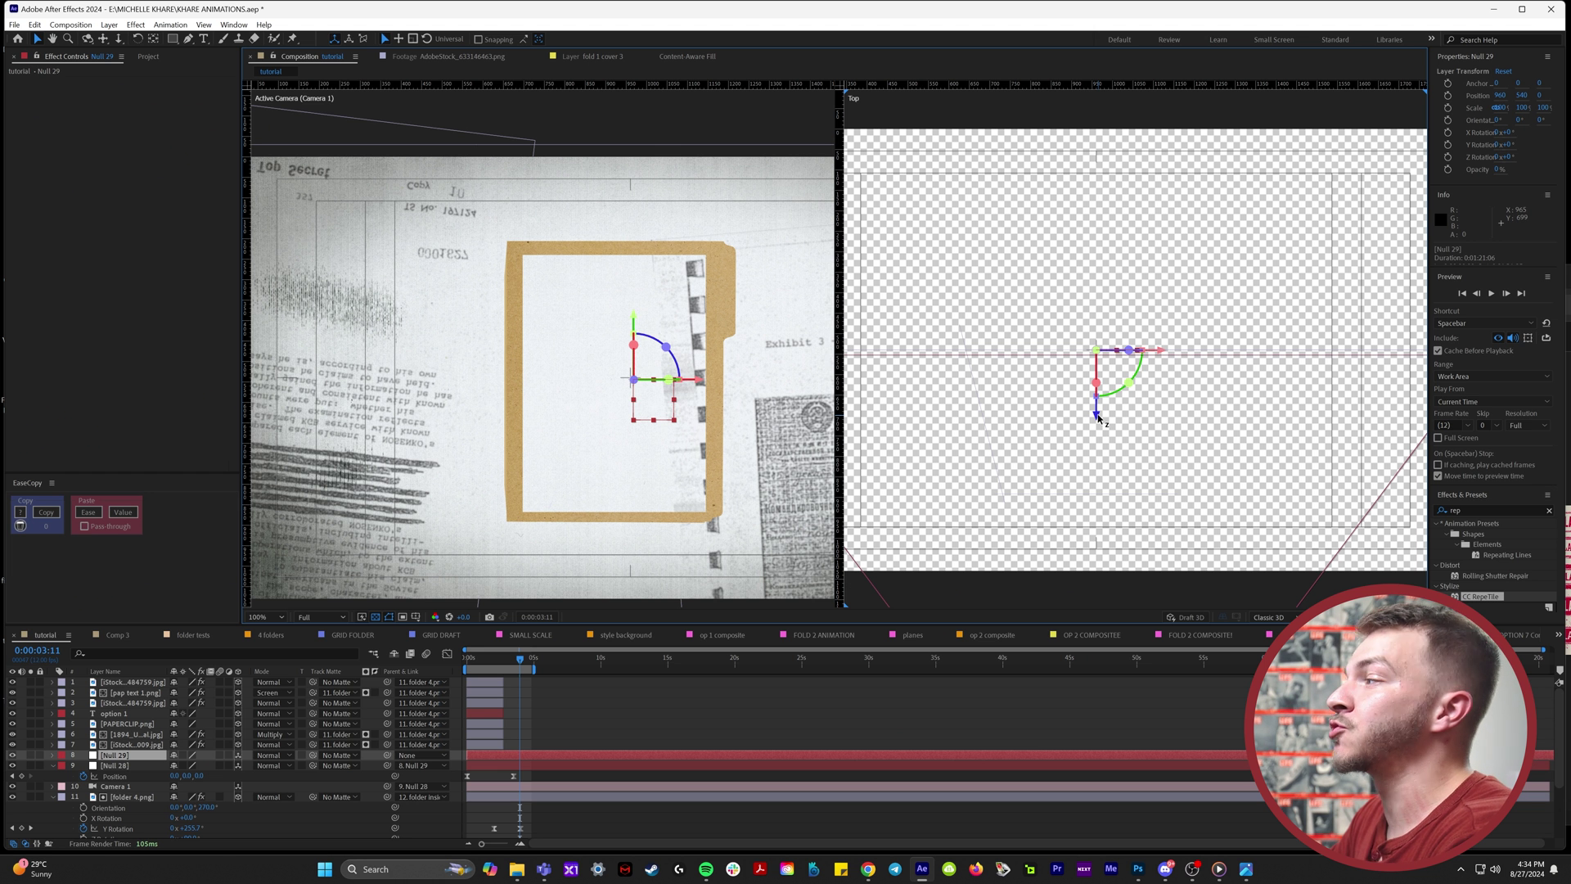
drag(1098, 420, 1089, 288)
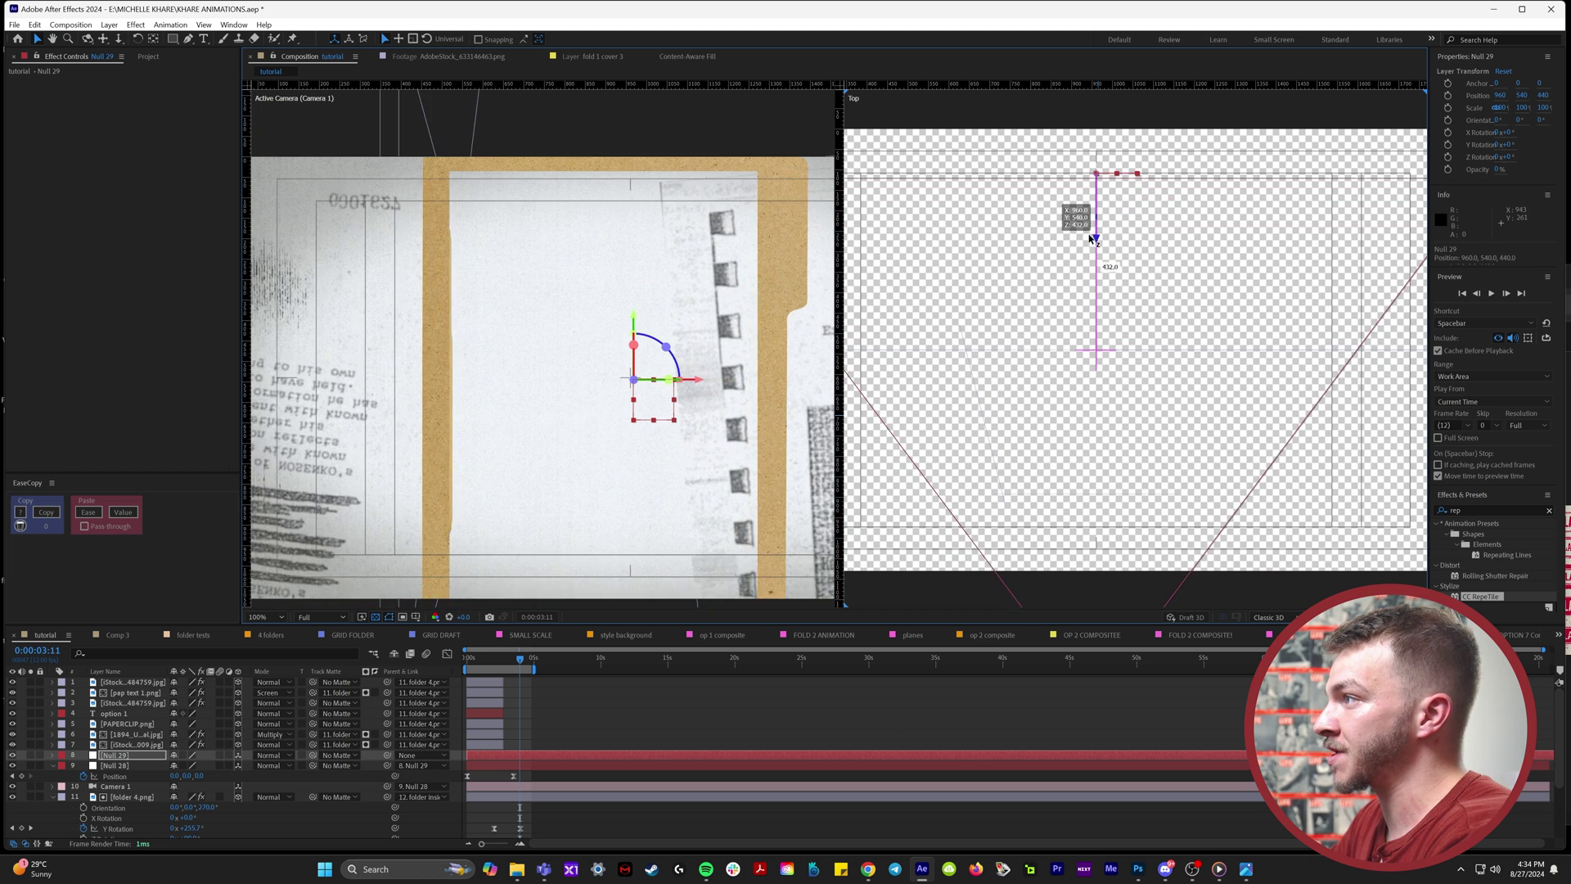
mouse_move(1093, 239)
mouse_down()
mouse_move(1101, 493)
mouse_move(1107, 231)
mouse_up()
key(ctrl+z)
Step: Keyframe the second null's Position at 0:00:02:07 with Easy Ease and push it forward along Z at 0:00:04:04
key(alt+shift+p)
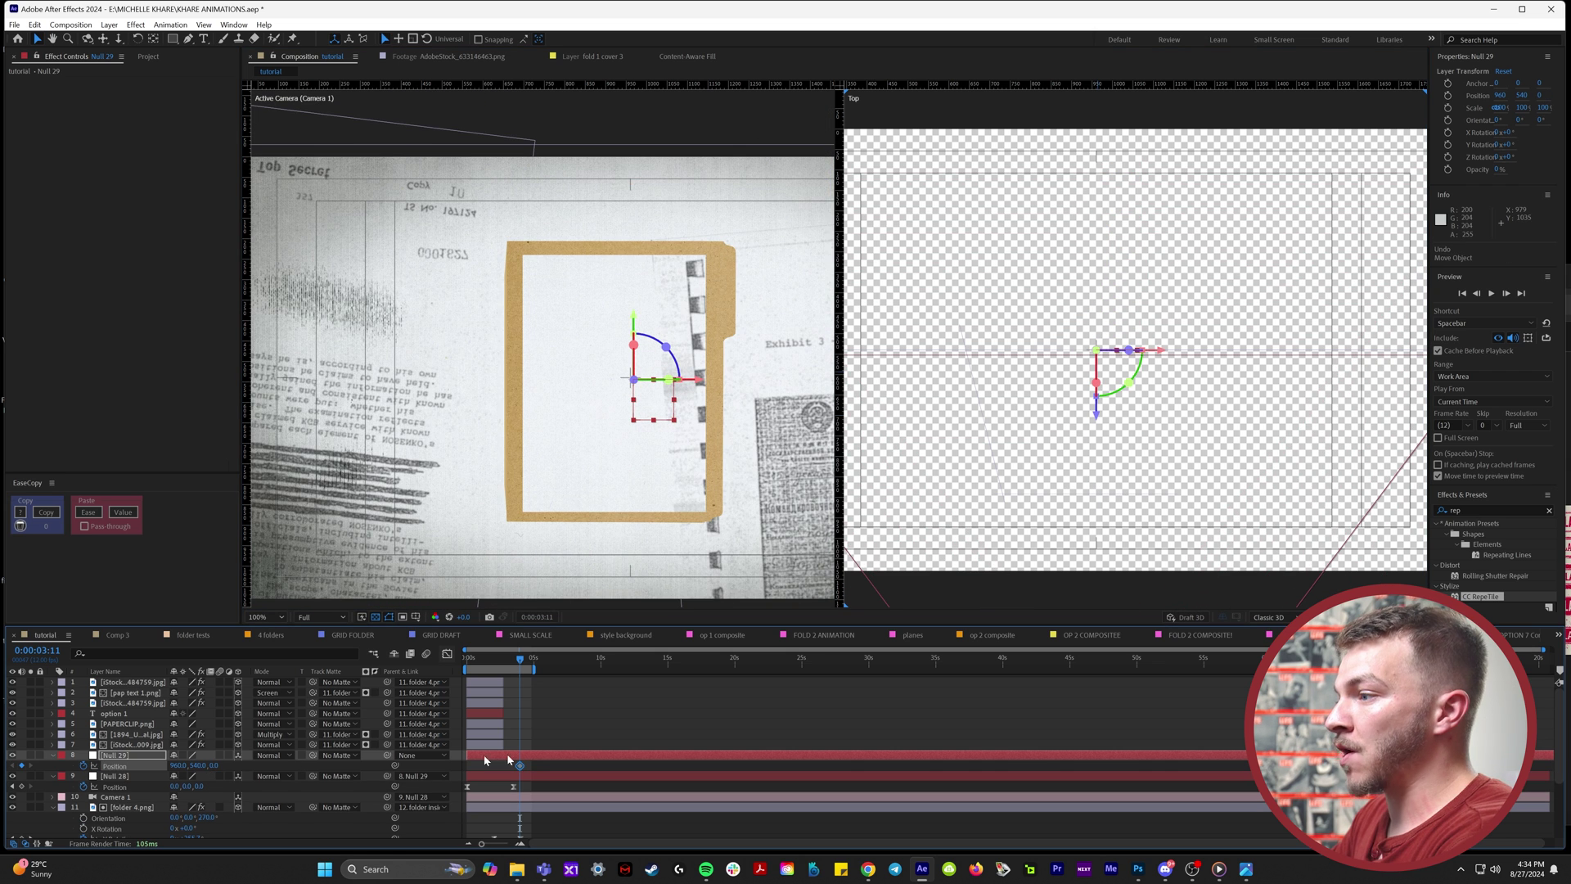
right_click(502, 766)
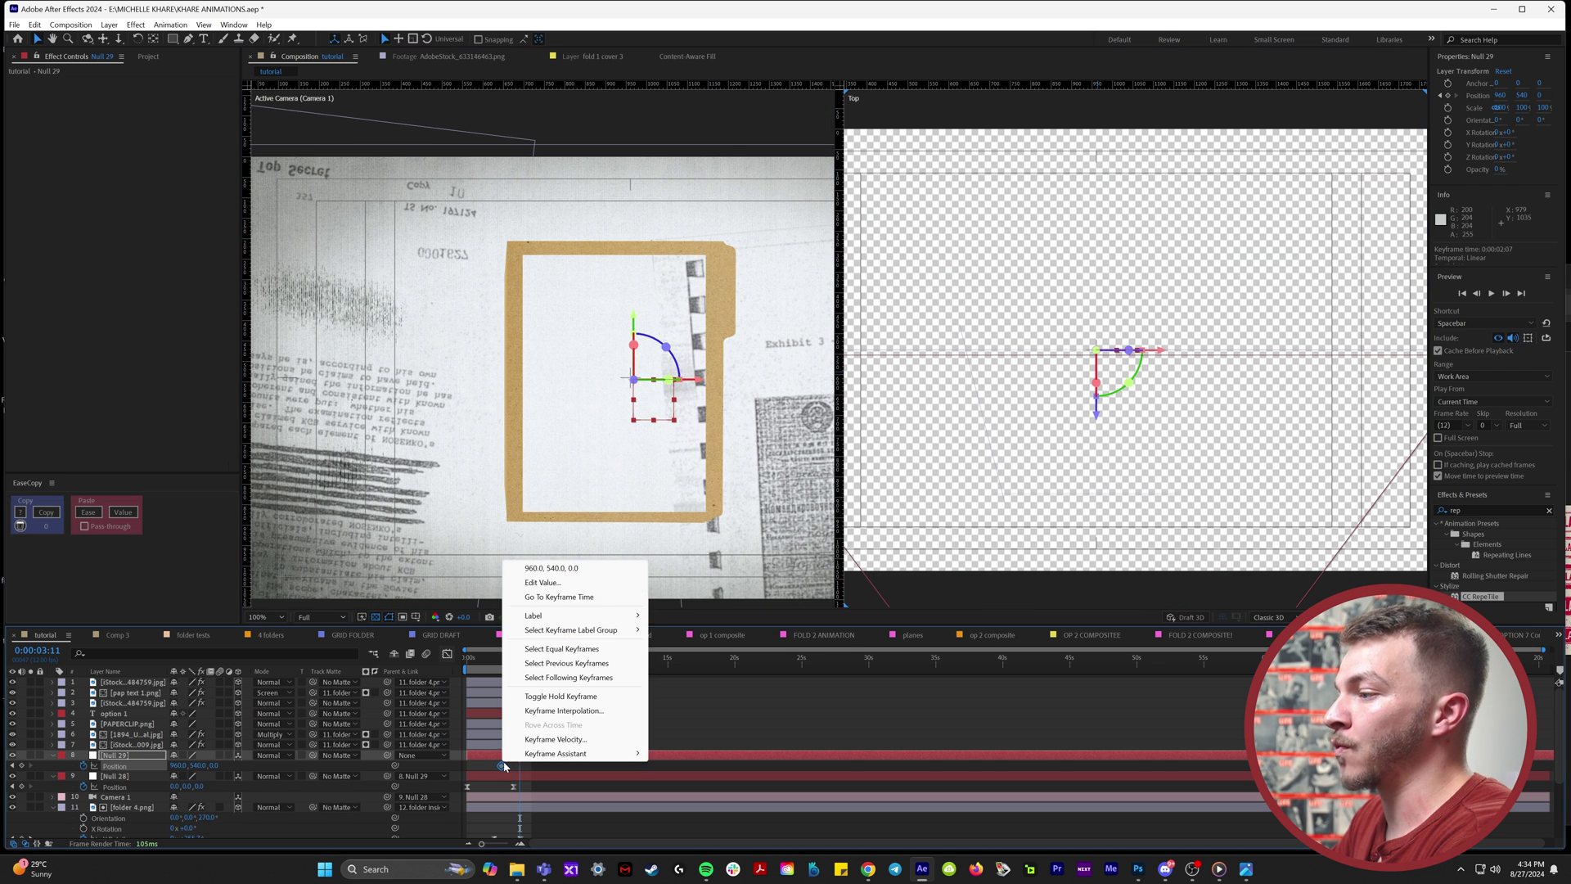
mouse_move(605, 754)
click(720, 668)
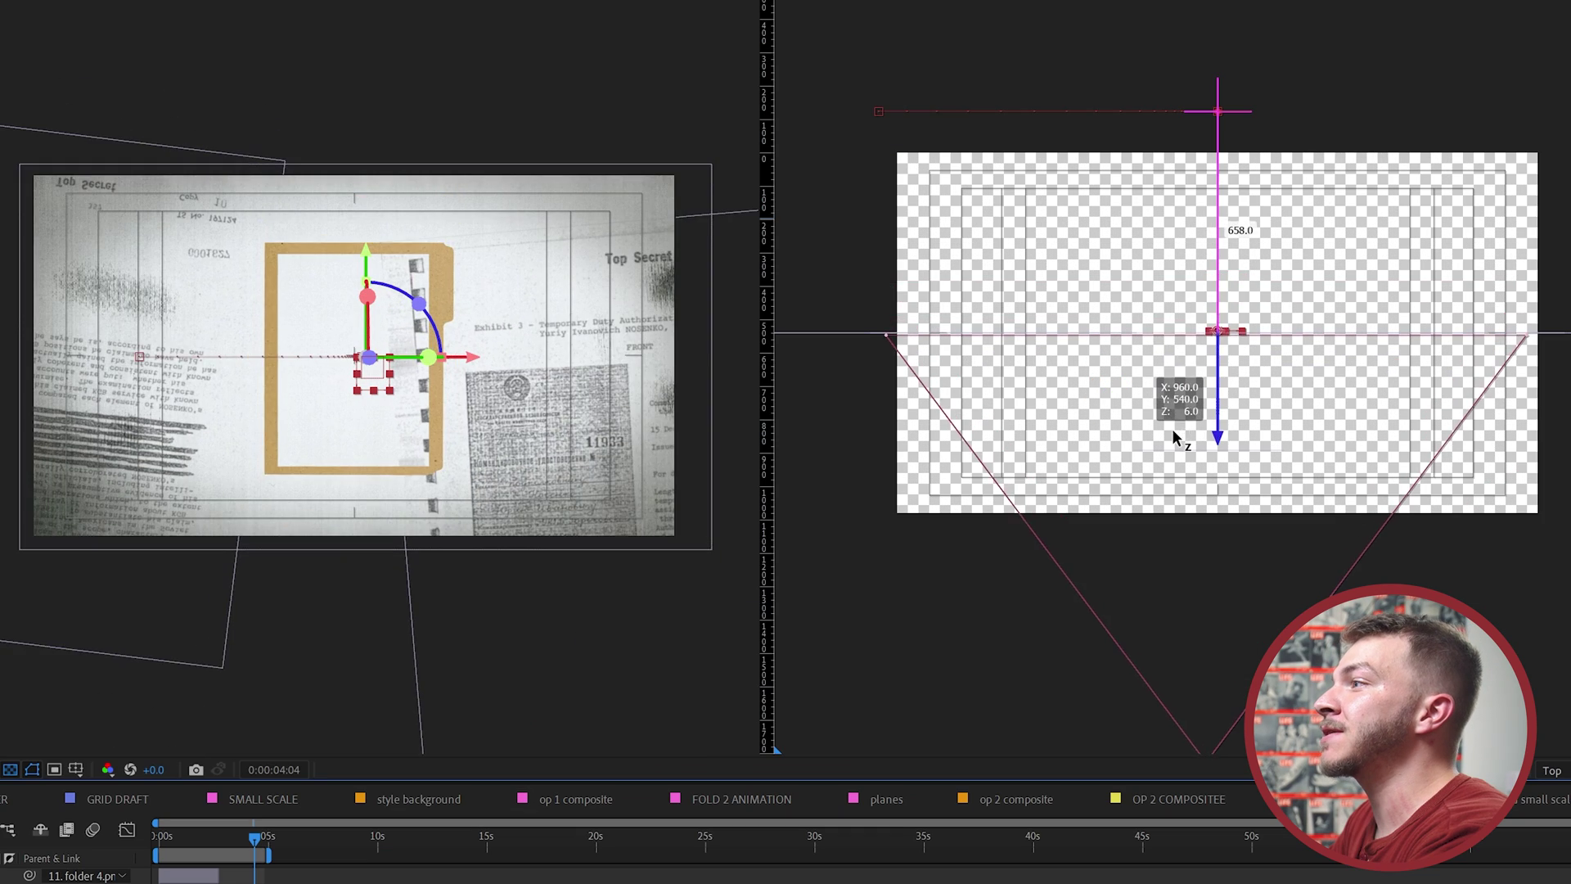
drag(1087, 409, 1096, 288)
drag(1187, 234, 1190, 190)
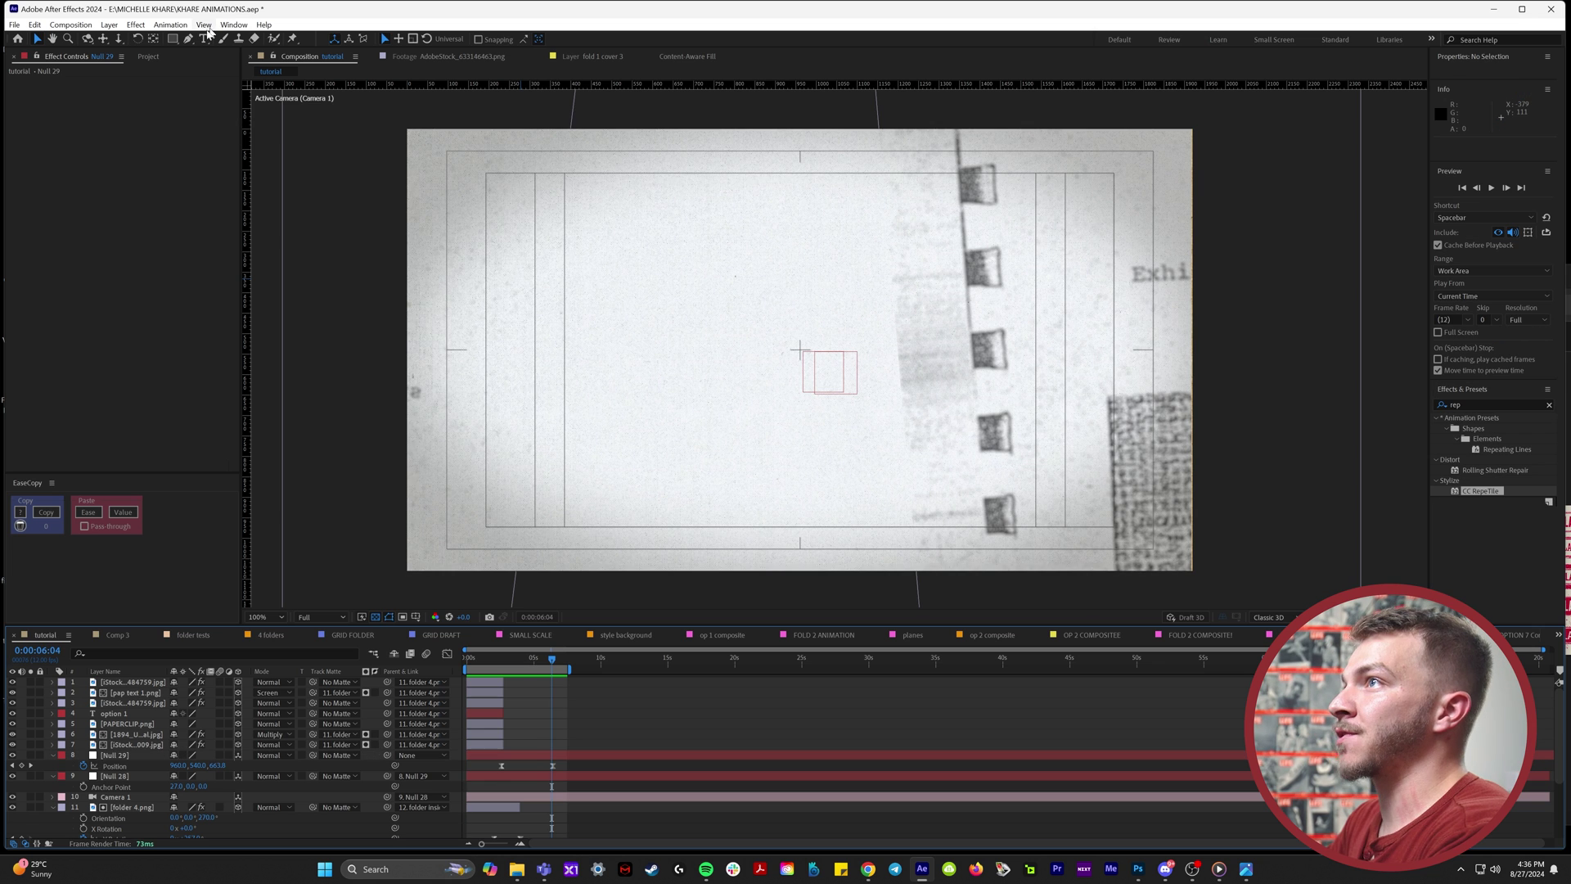
Step: Move the SMALL SCALE ATTACK text over the folder's blank page to about X 916, Y 522
click(677, 284)
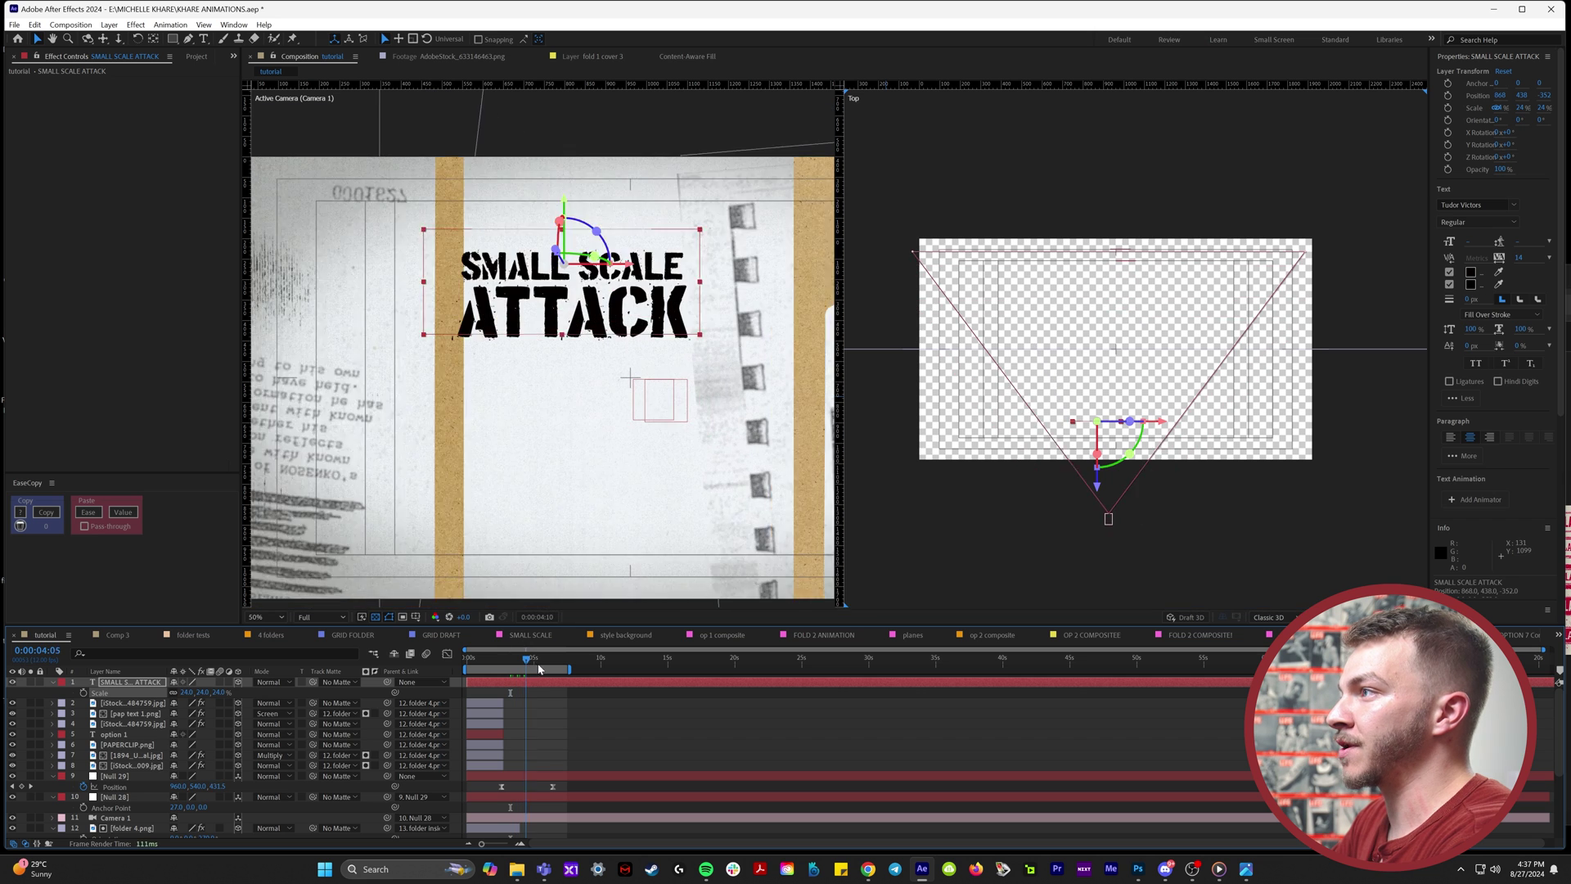
drag(629, 360, 688, 483)
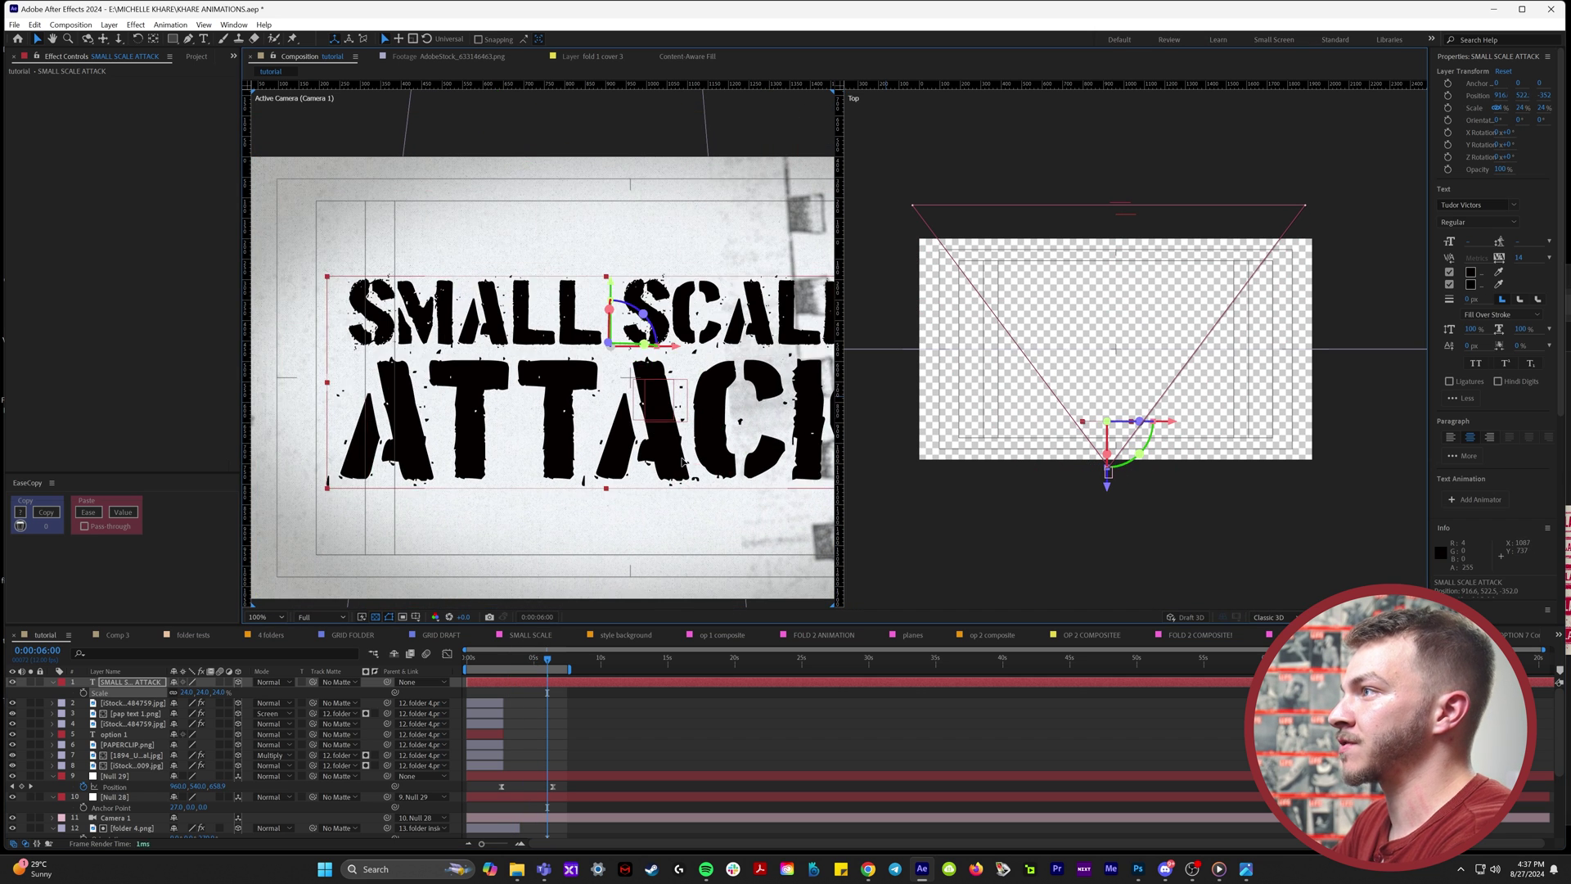
scroll(659, 452, down, 1)
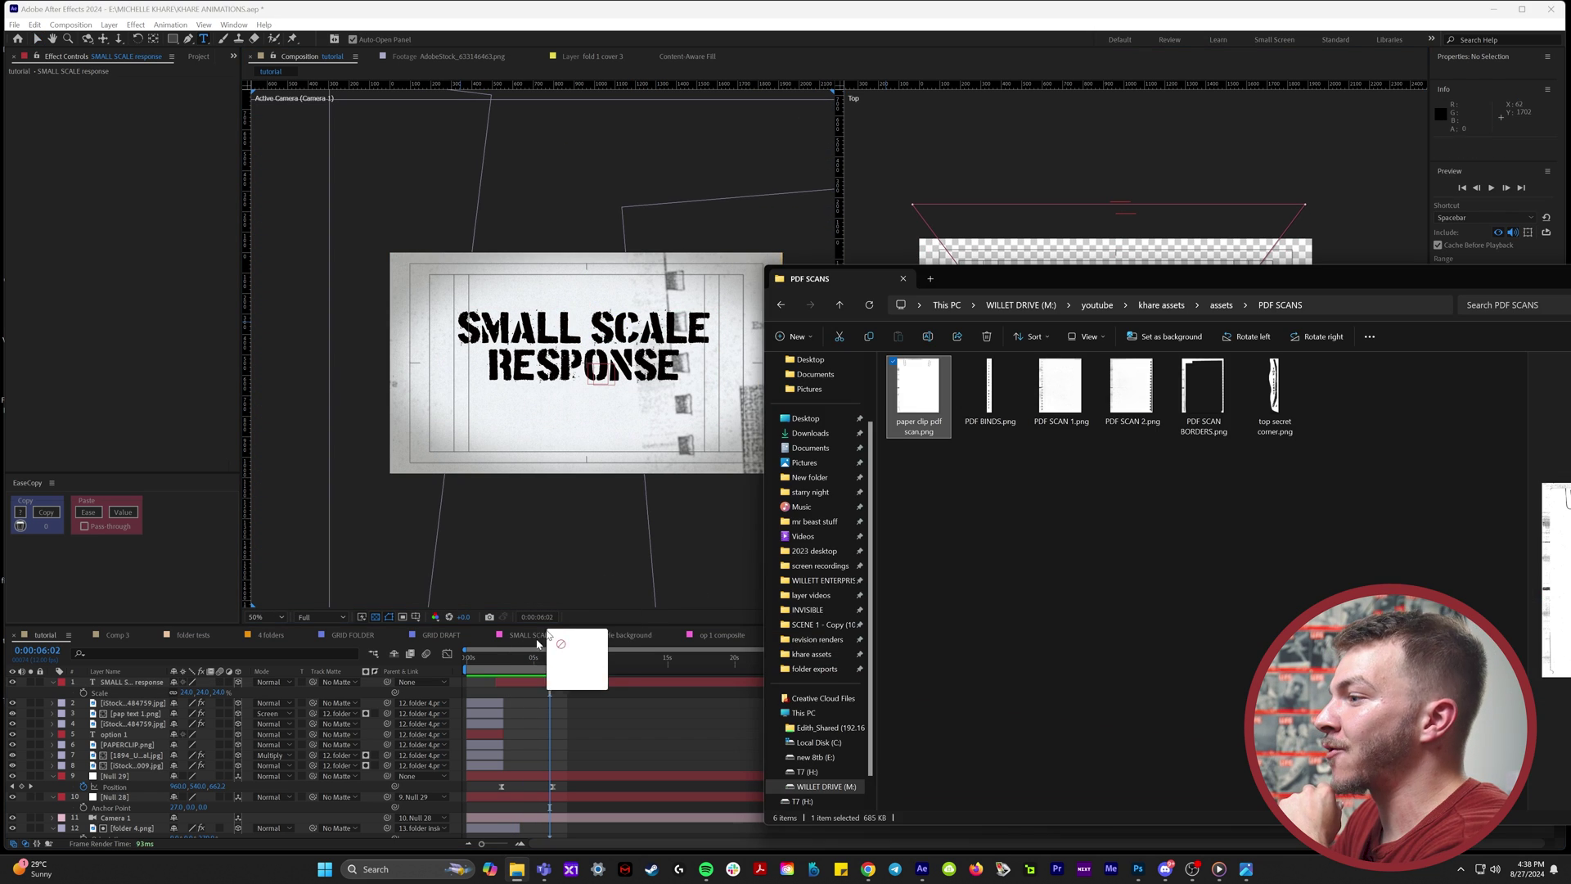
Step: Add paper clip pdf scan.png from the PDF SCANS folder as the top layer and scale it down
drag(572, 666, 507, 700)
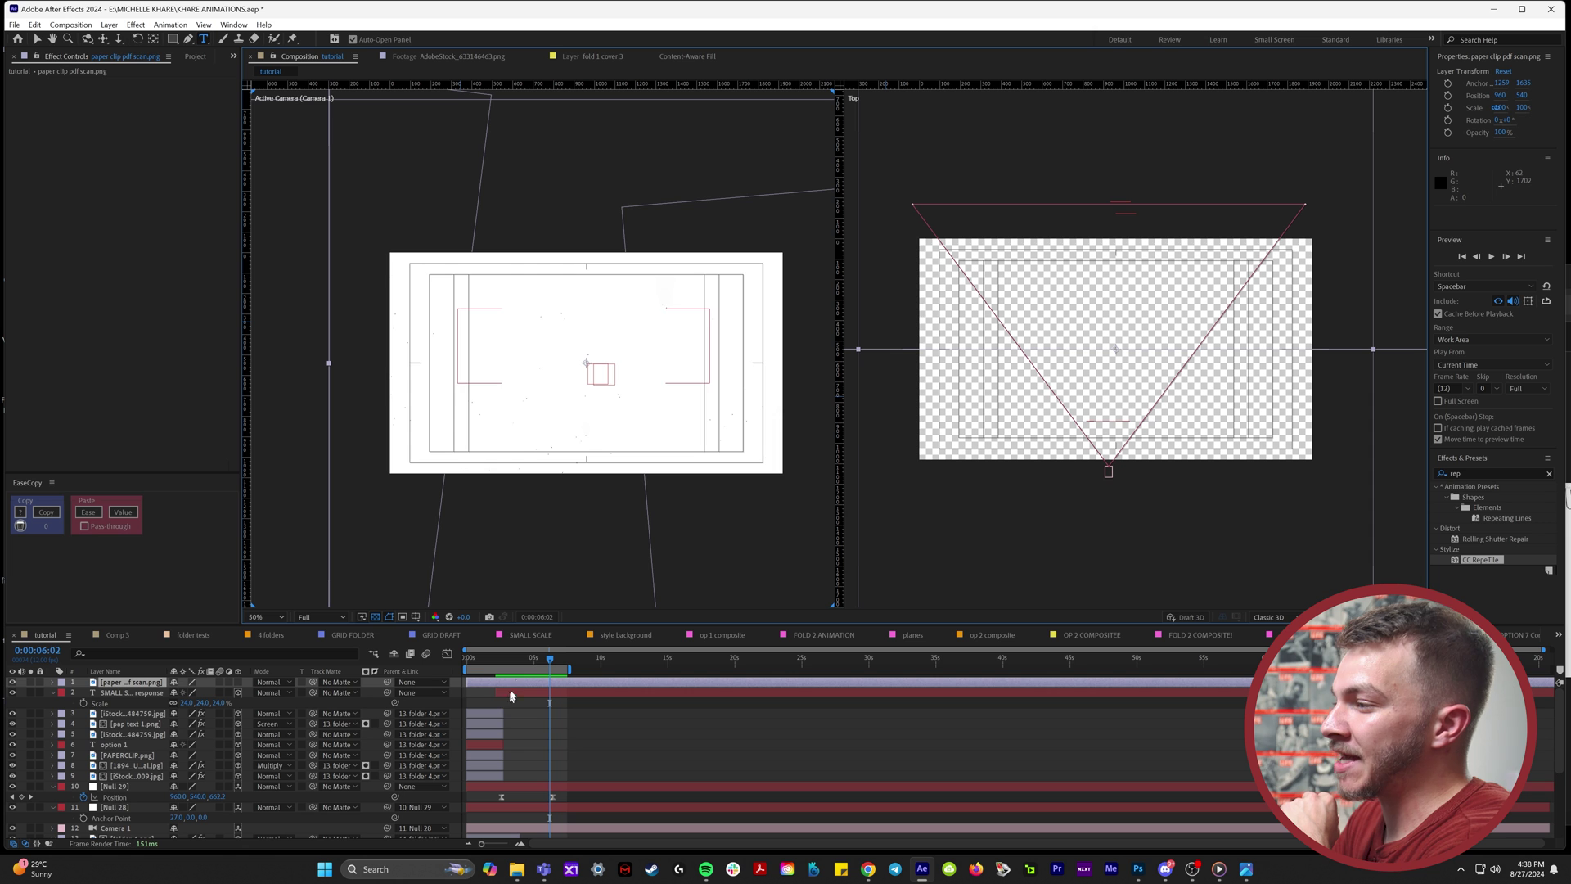
key(s)
drag(183, 693, 141, 693)
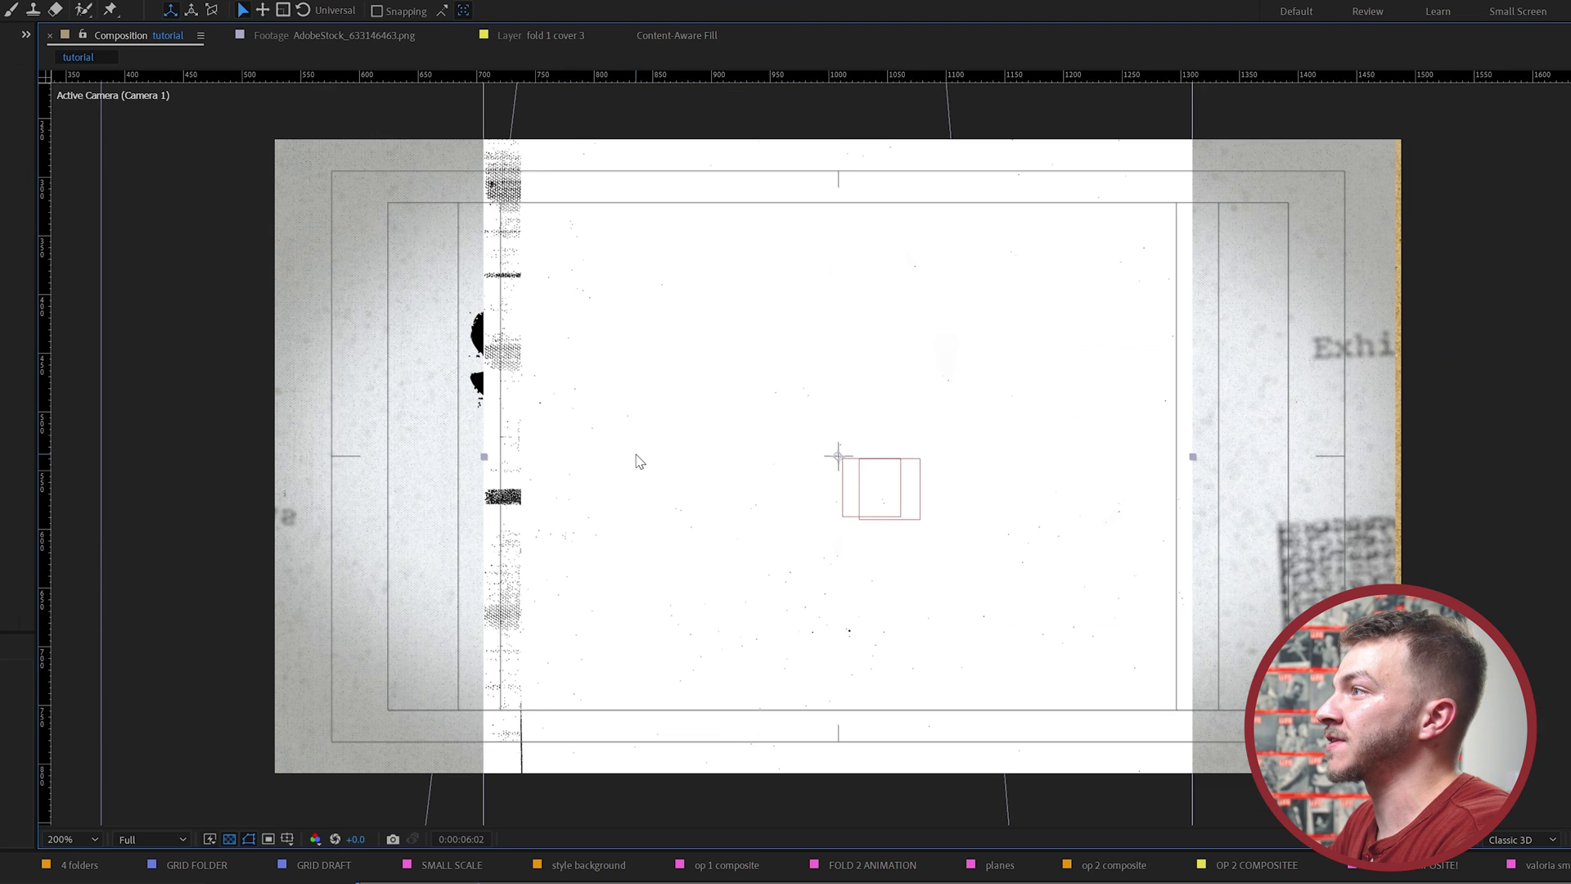
Step: Position the scan so its paper clips hang from the frame's upper edge and set its blending mode to Multiply
scroll(660, 353, up, 1)
drag(660, 353, 968, 386)
drag(703, 298, 657, 563)
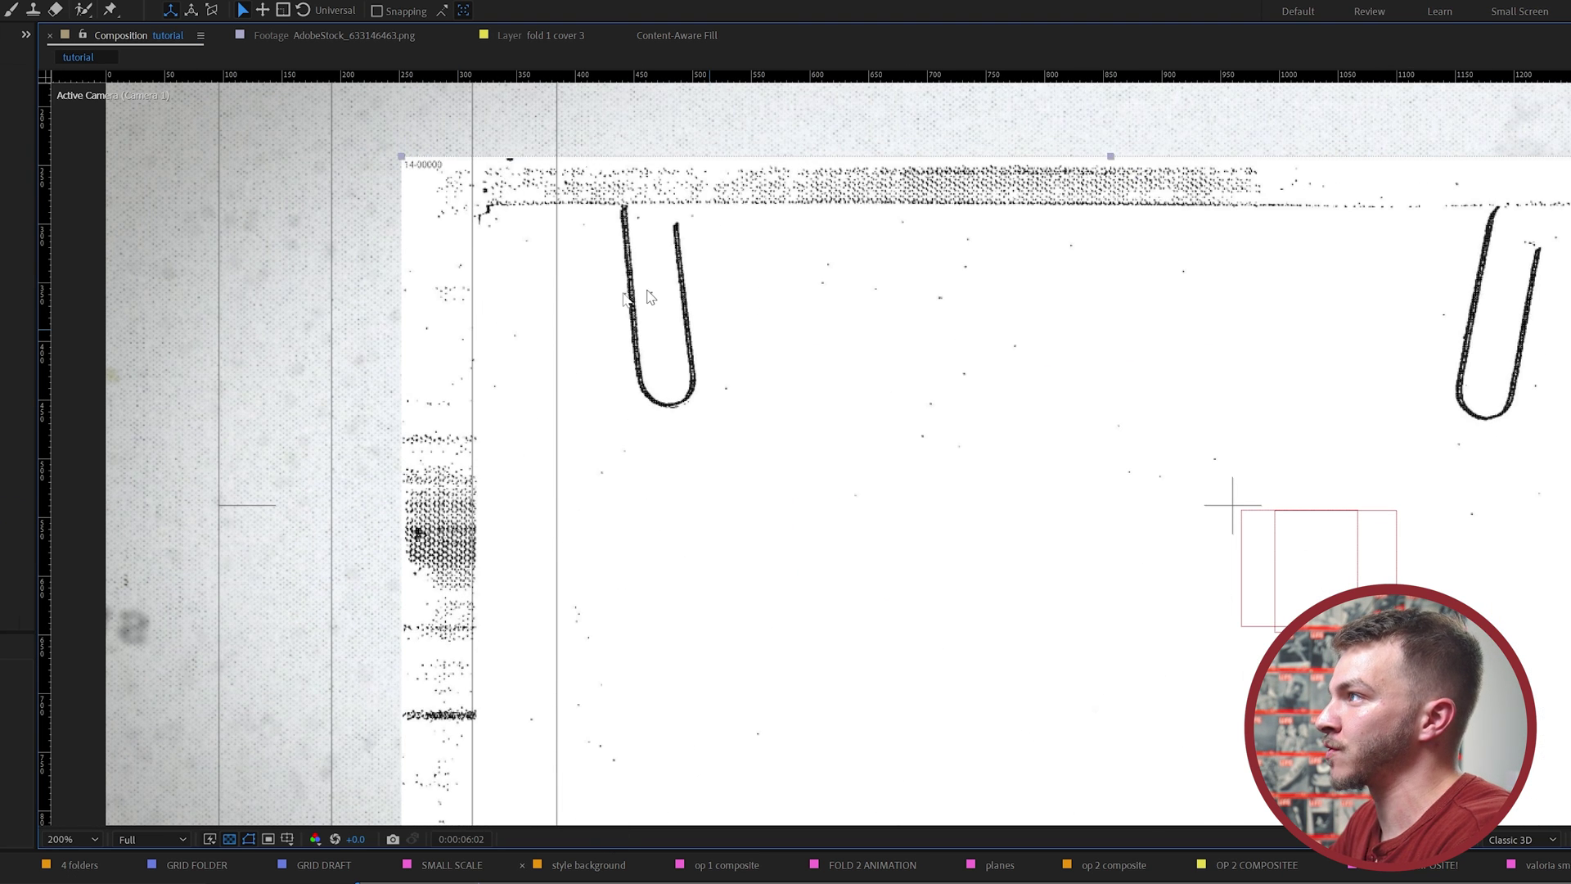
scroll(806, 413, down, 2)
scroll(982, 511, up, 1)
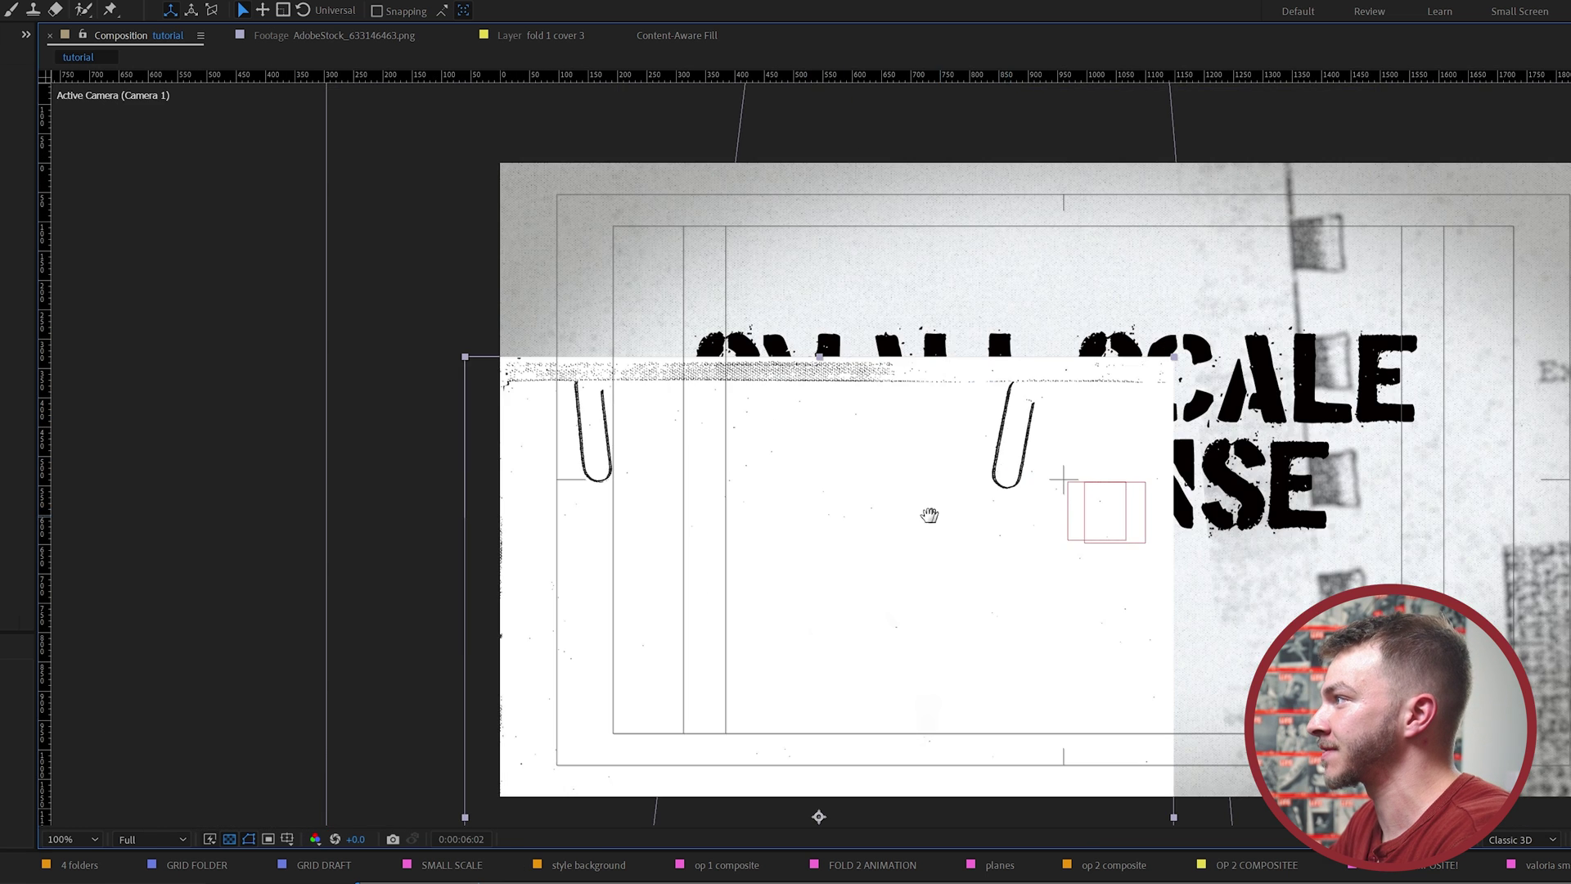
scroll(929, 516, down, 1)
drag(701, 567, 806, 451)
click(270, 723)
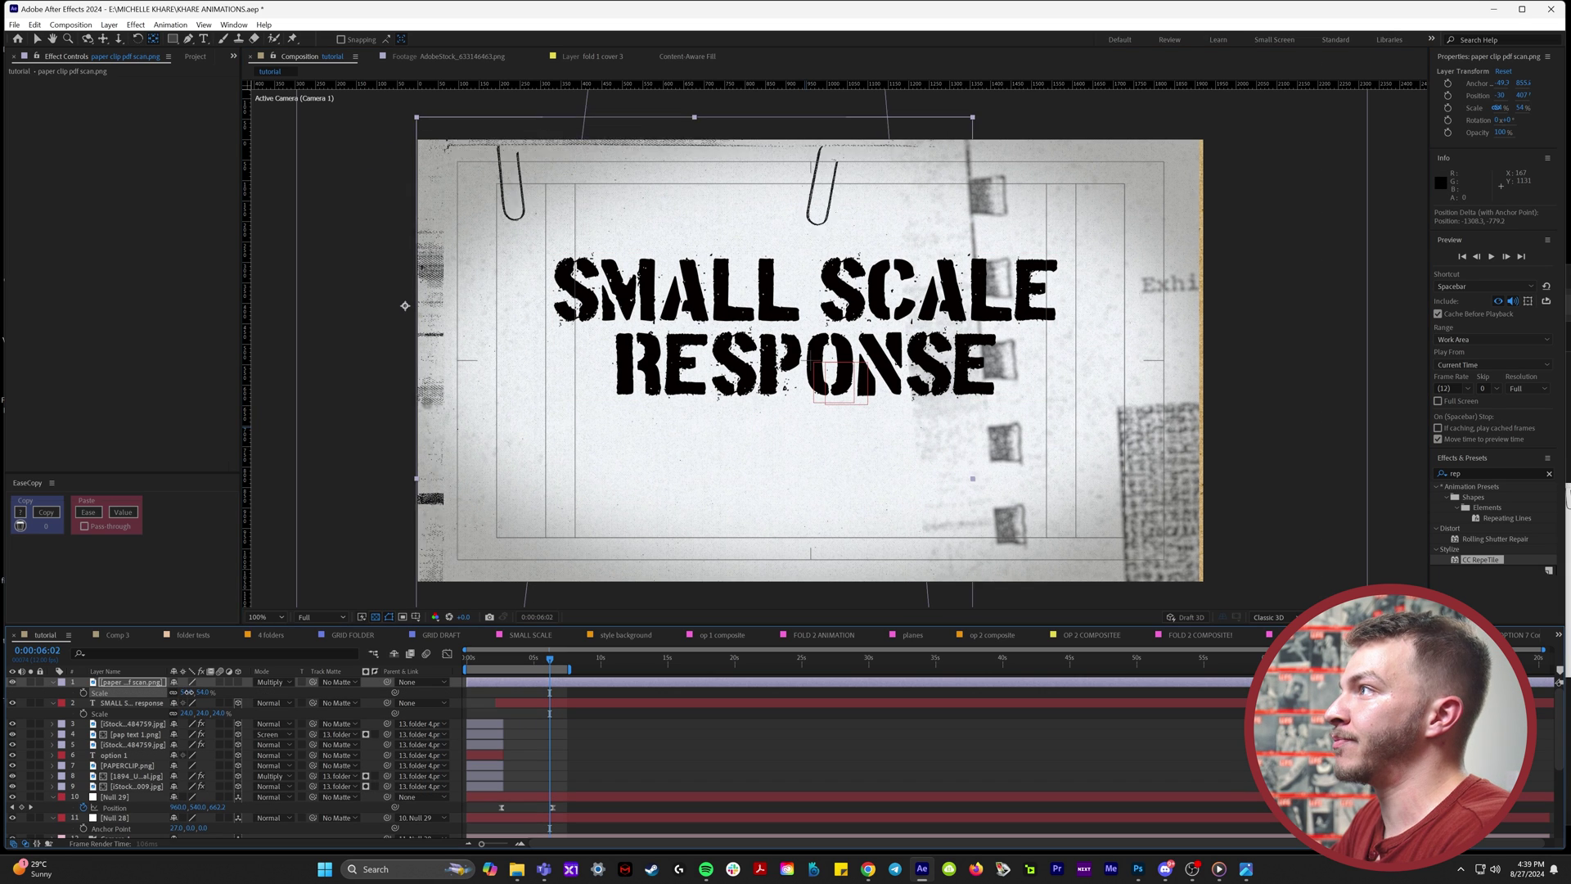
Step: Adjust the paper clip scan's scale at the frame's upper edge and play back the folder push-in
drag(183, 692, 194, 692)
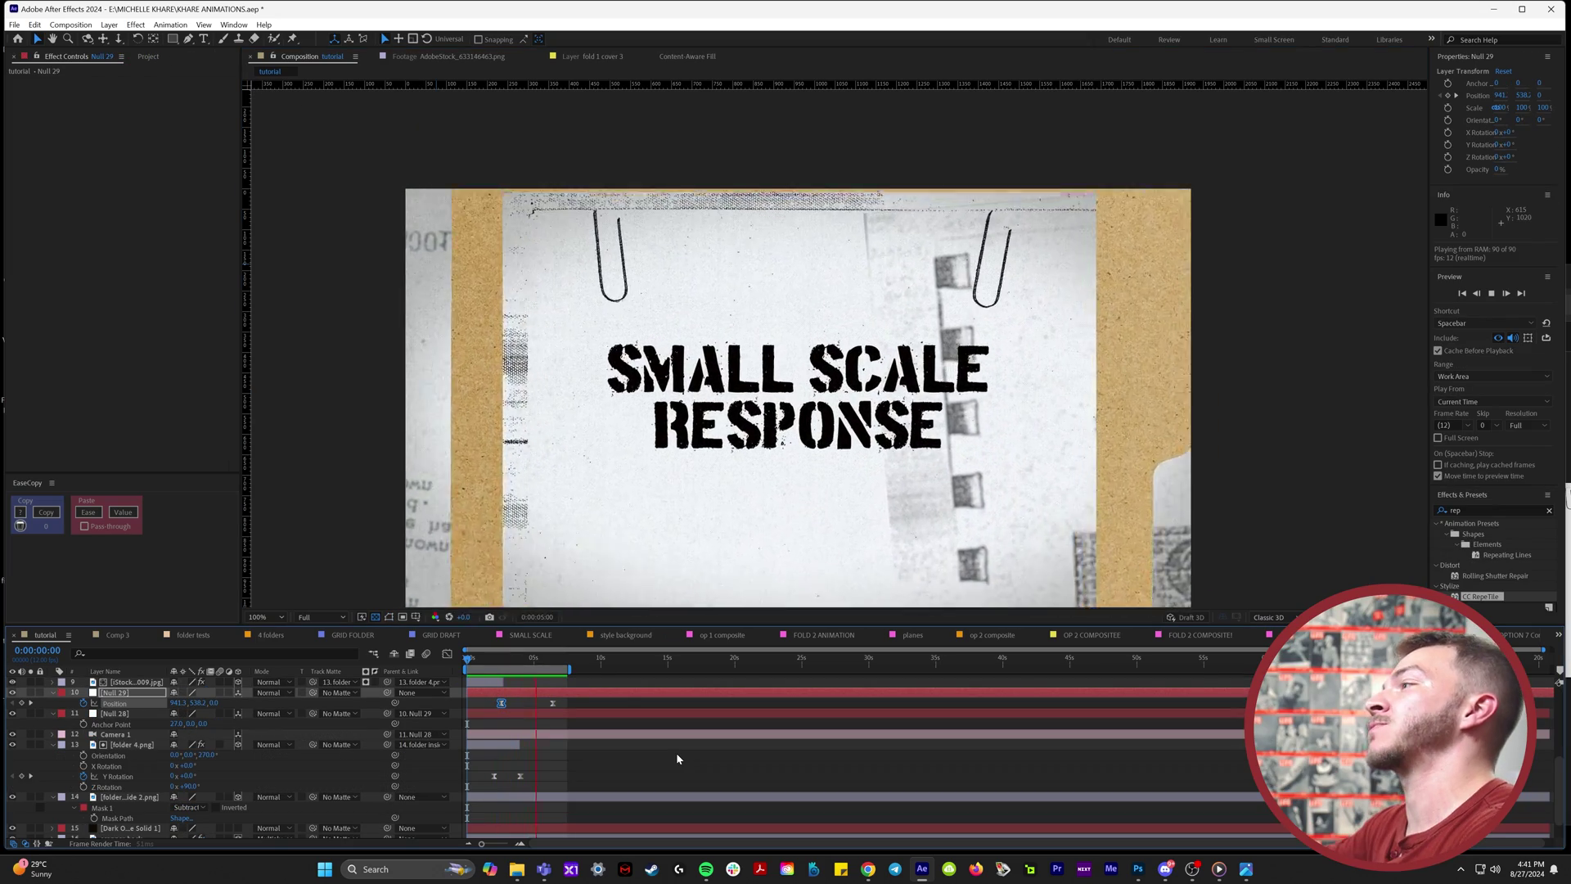
key(space)
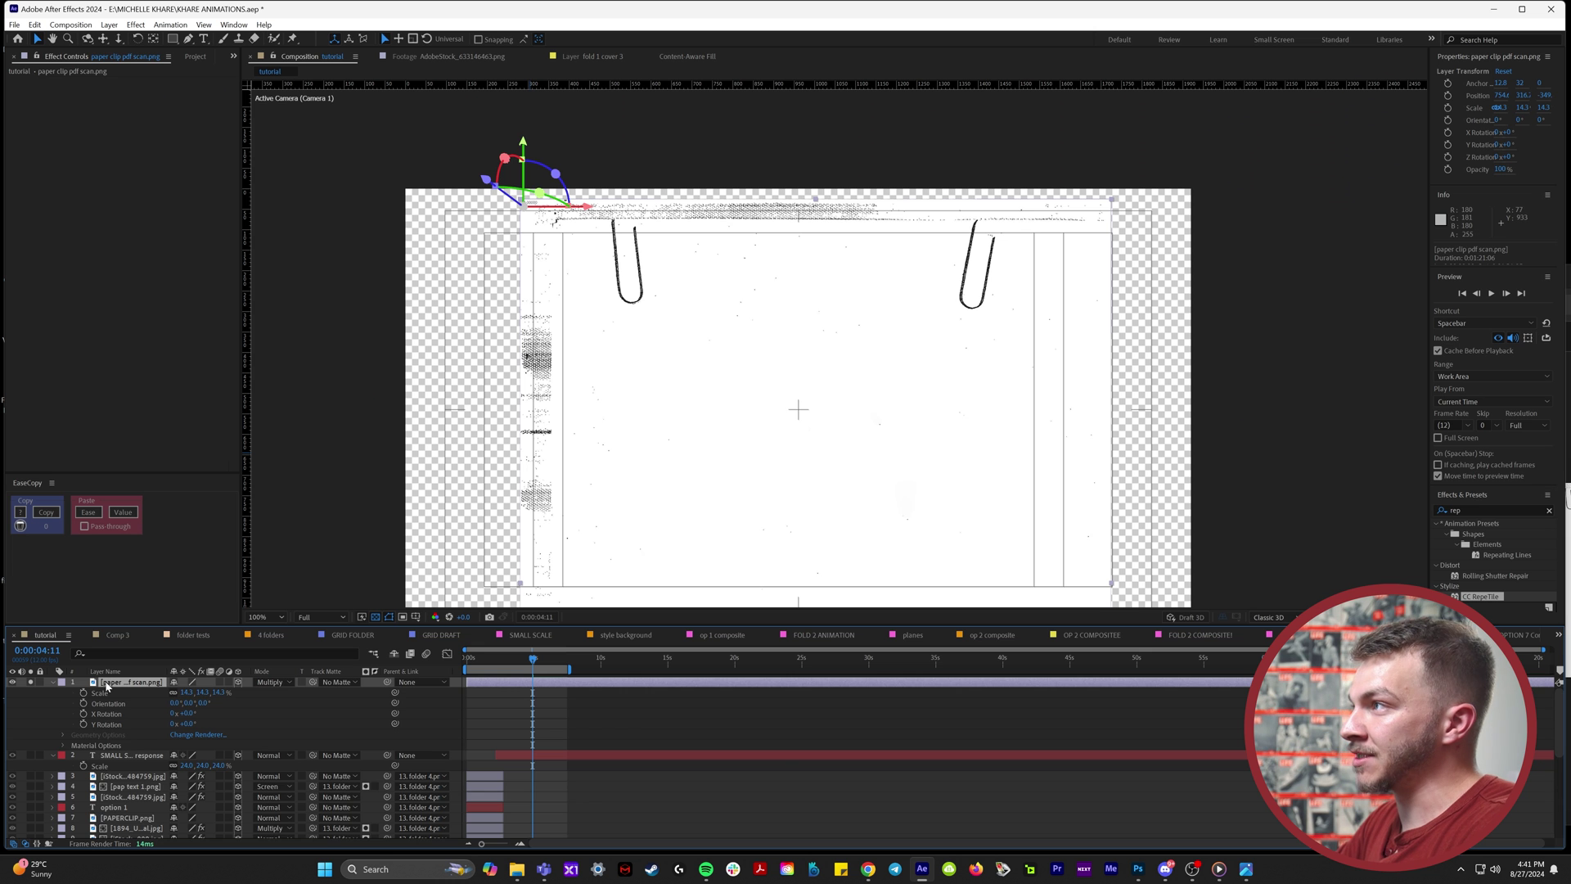
Step: Duplicate the paper clip scan, set the copy's Y Rotation to 180°, and align the mirrored copy with the original's right edge
drag(676, 302, 703, 332)
key(r)
click(186, 713)
text(1)
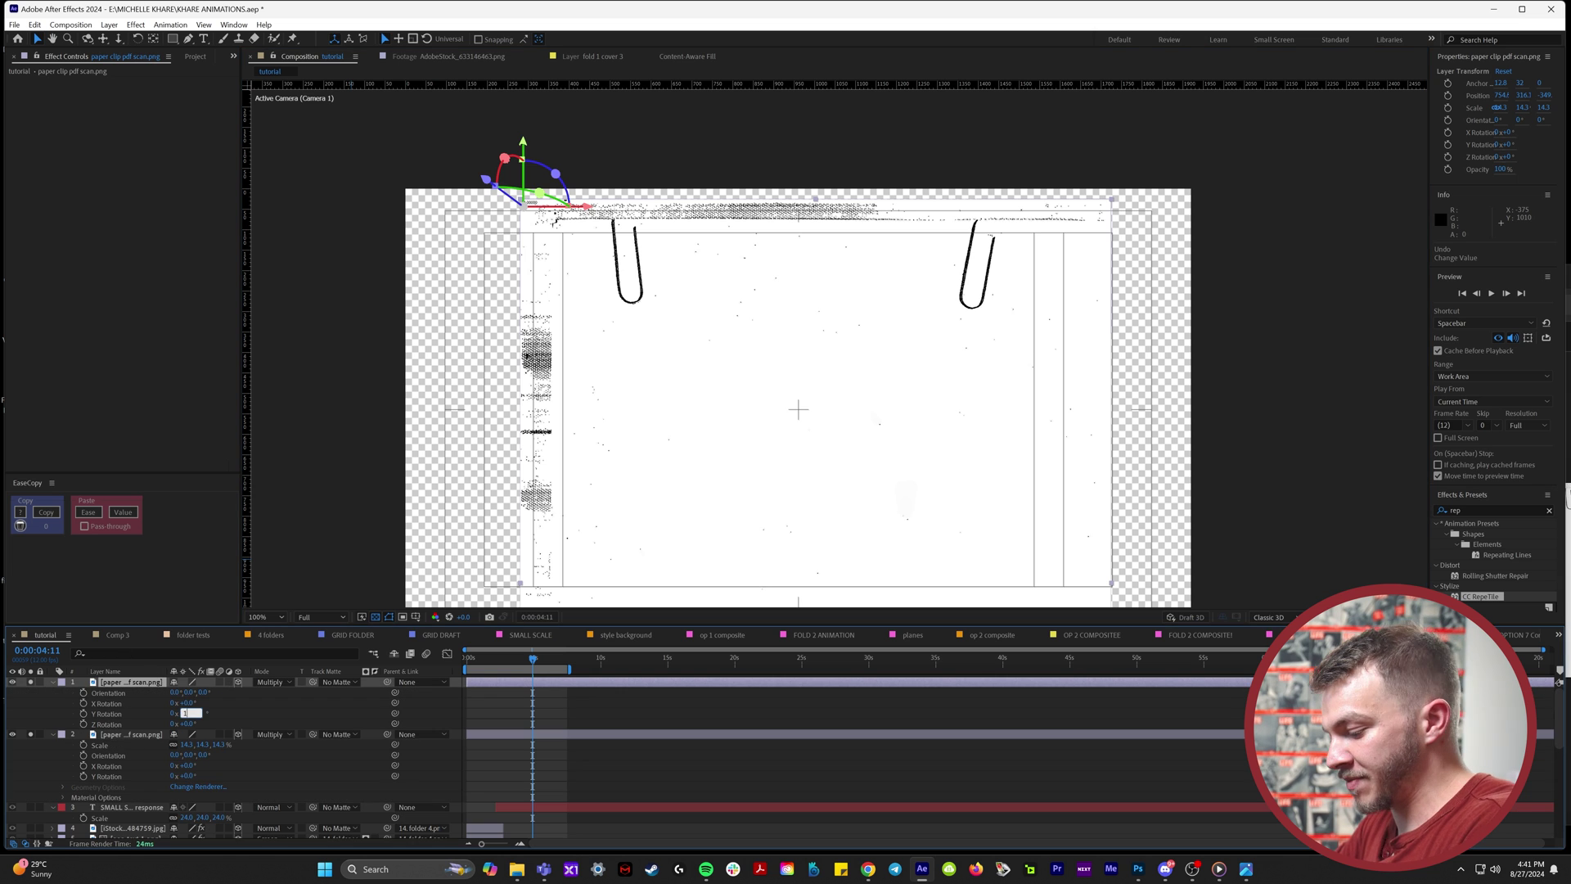
text(80)
key(Return)
drag(584, 438, 1187, 333)
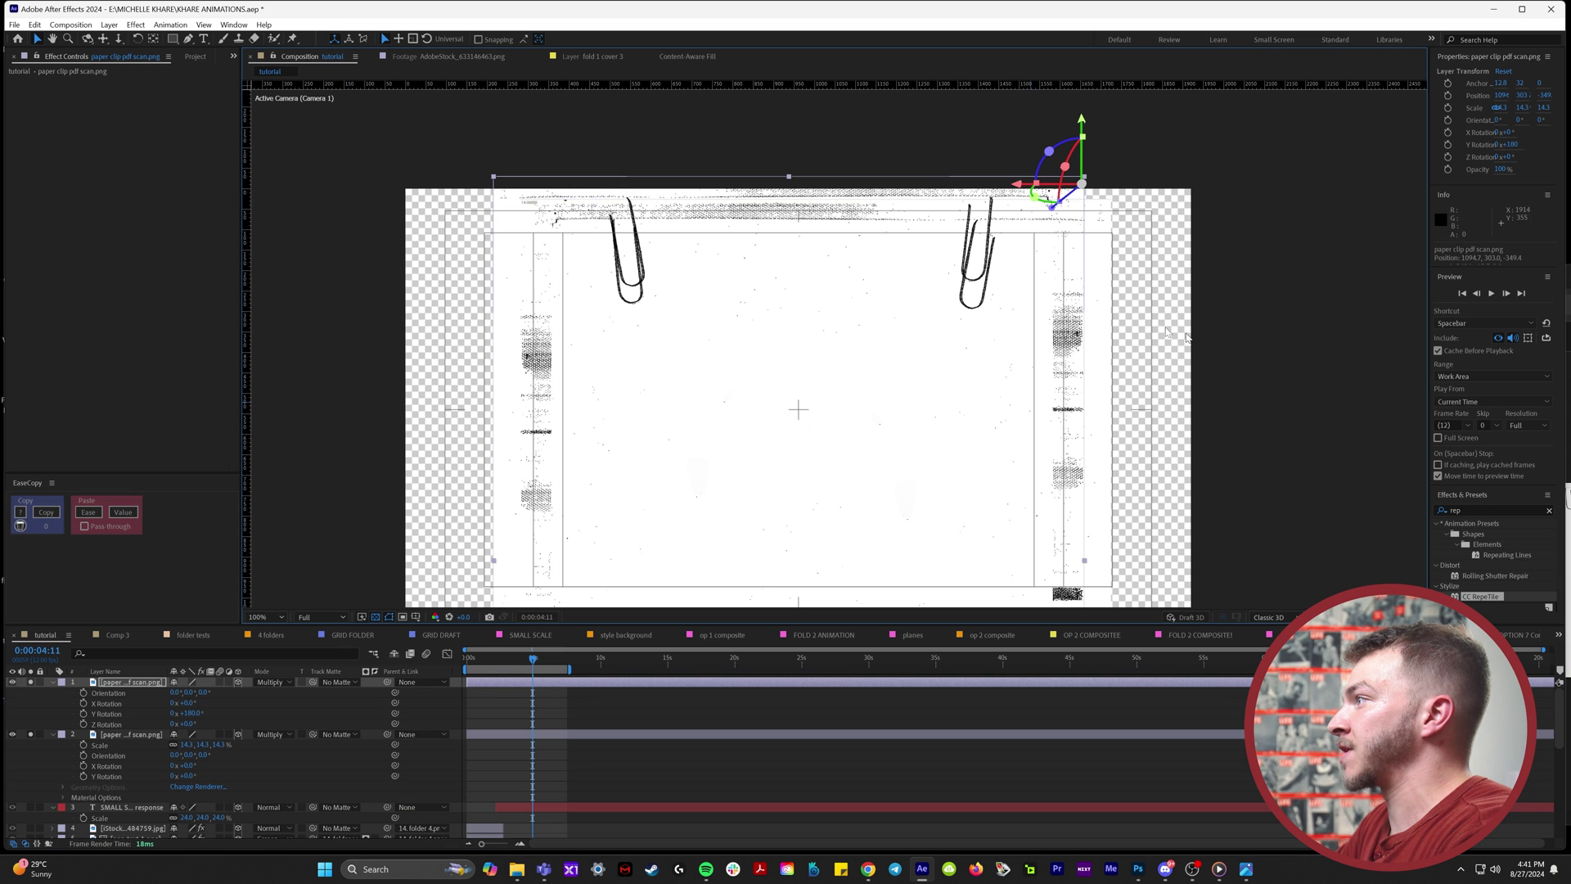
drag(1028, 380, 1054, 384)
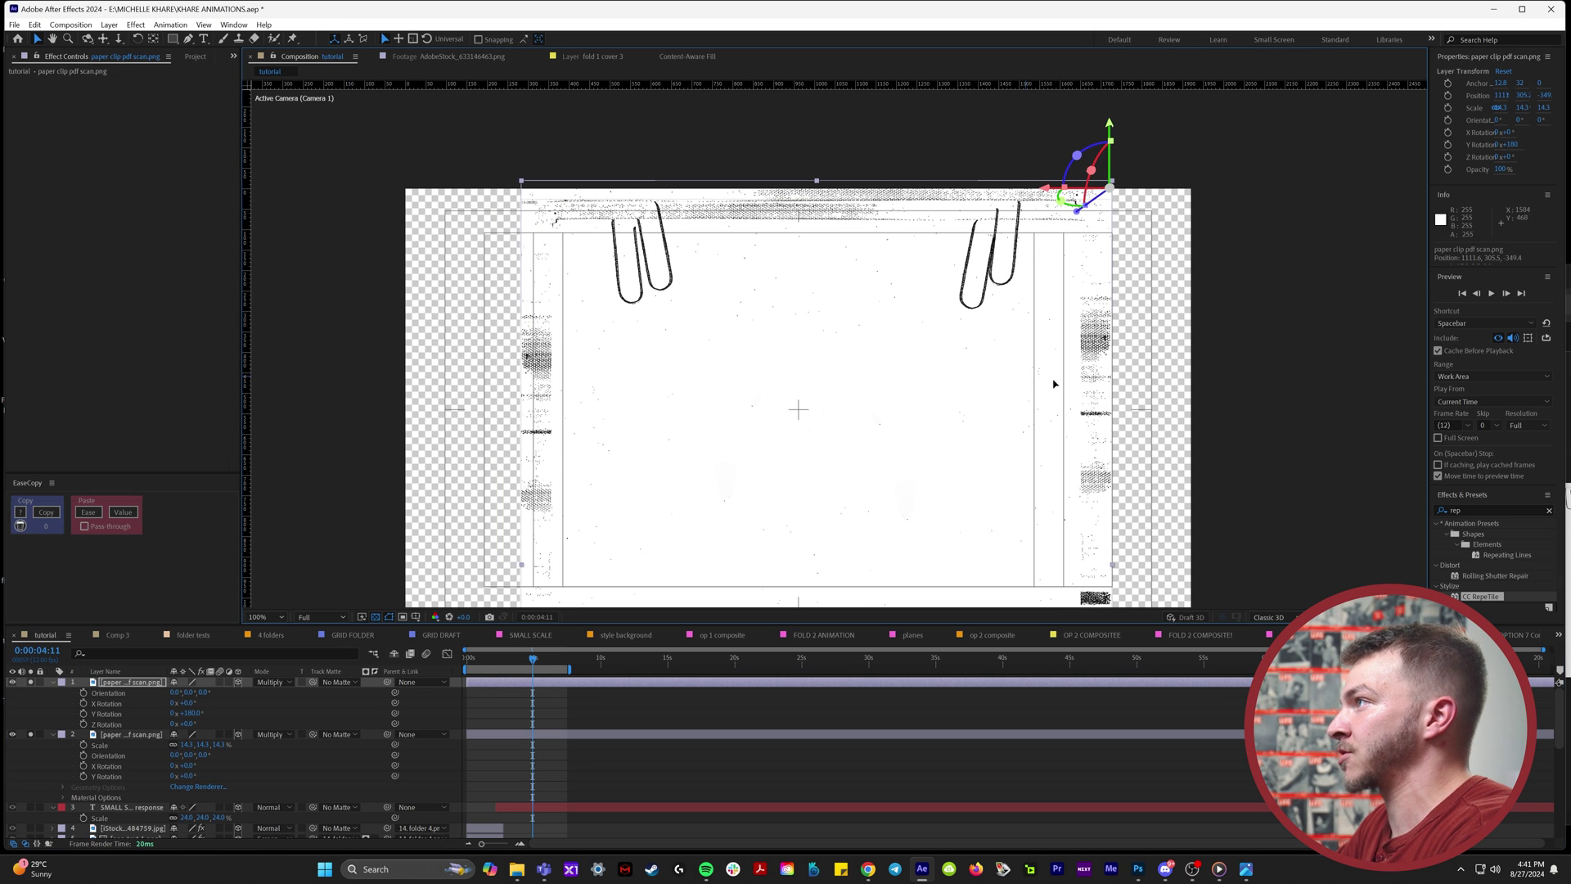
Step: Mask the mirrored scan with a rectangle that keeps only its outer texture strip, and shift it along X to fit the page's right edge
click(172, 38)
scroll(333, 139, down, 1)
drag(920, 244, 1089, 589)
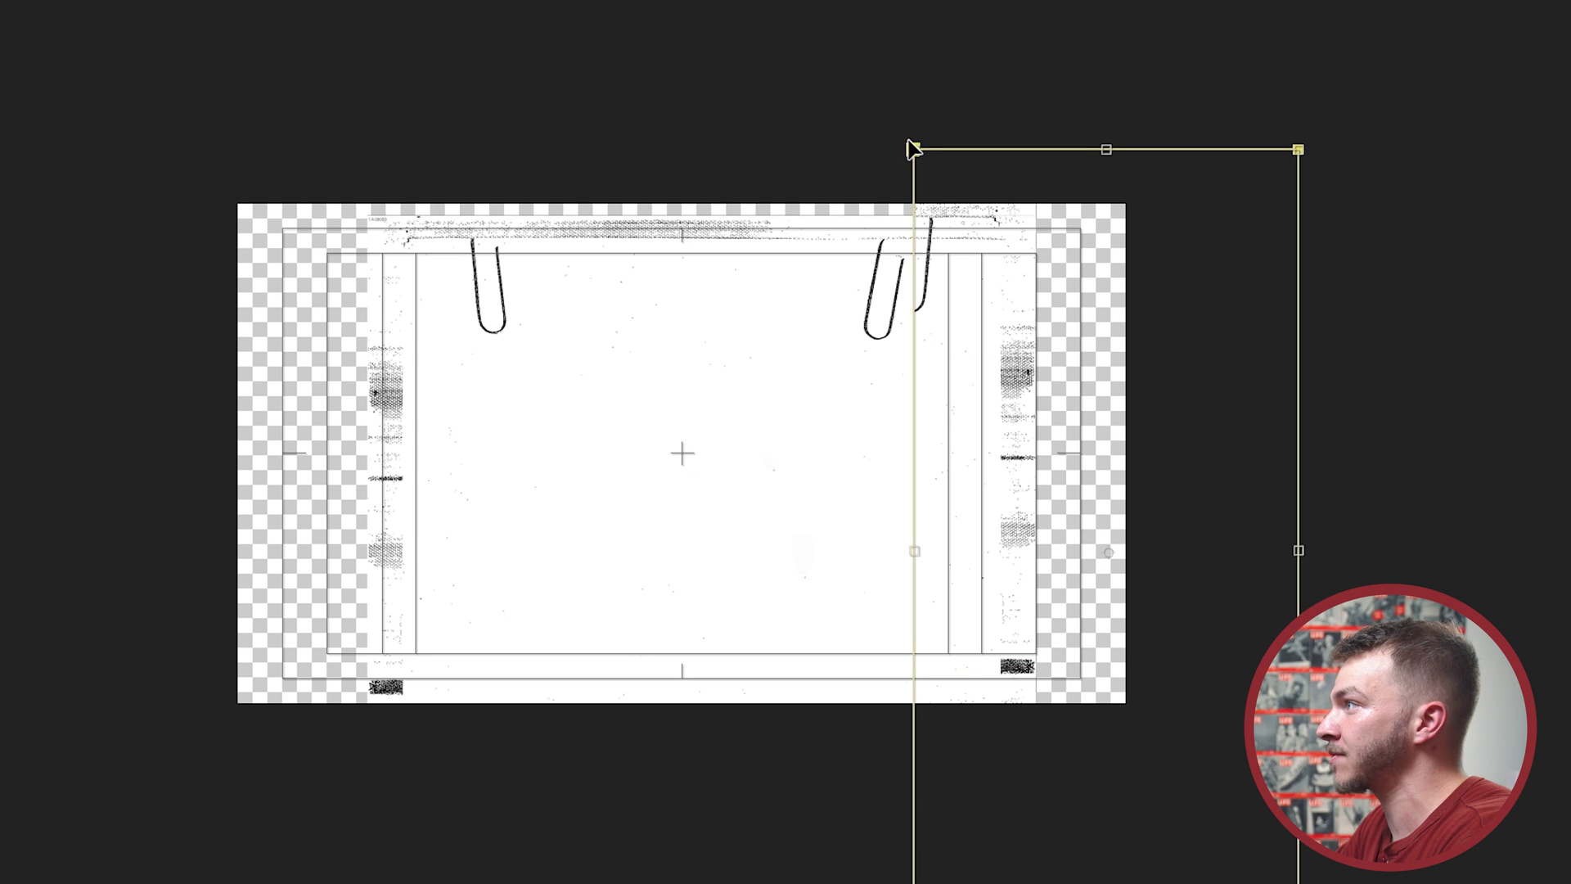
drag(965, 194, 1006, 199)
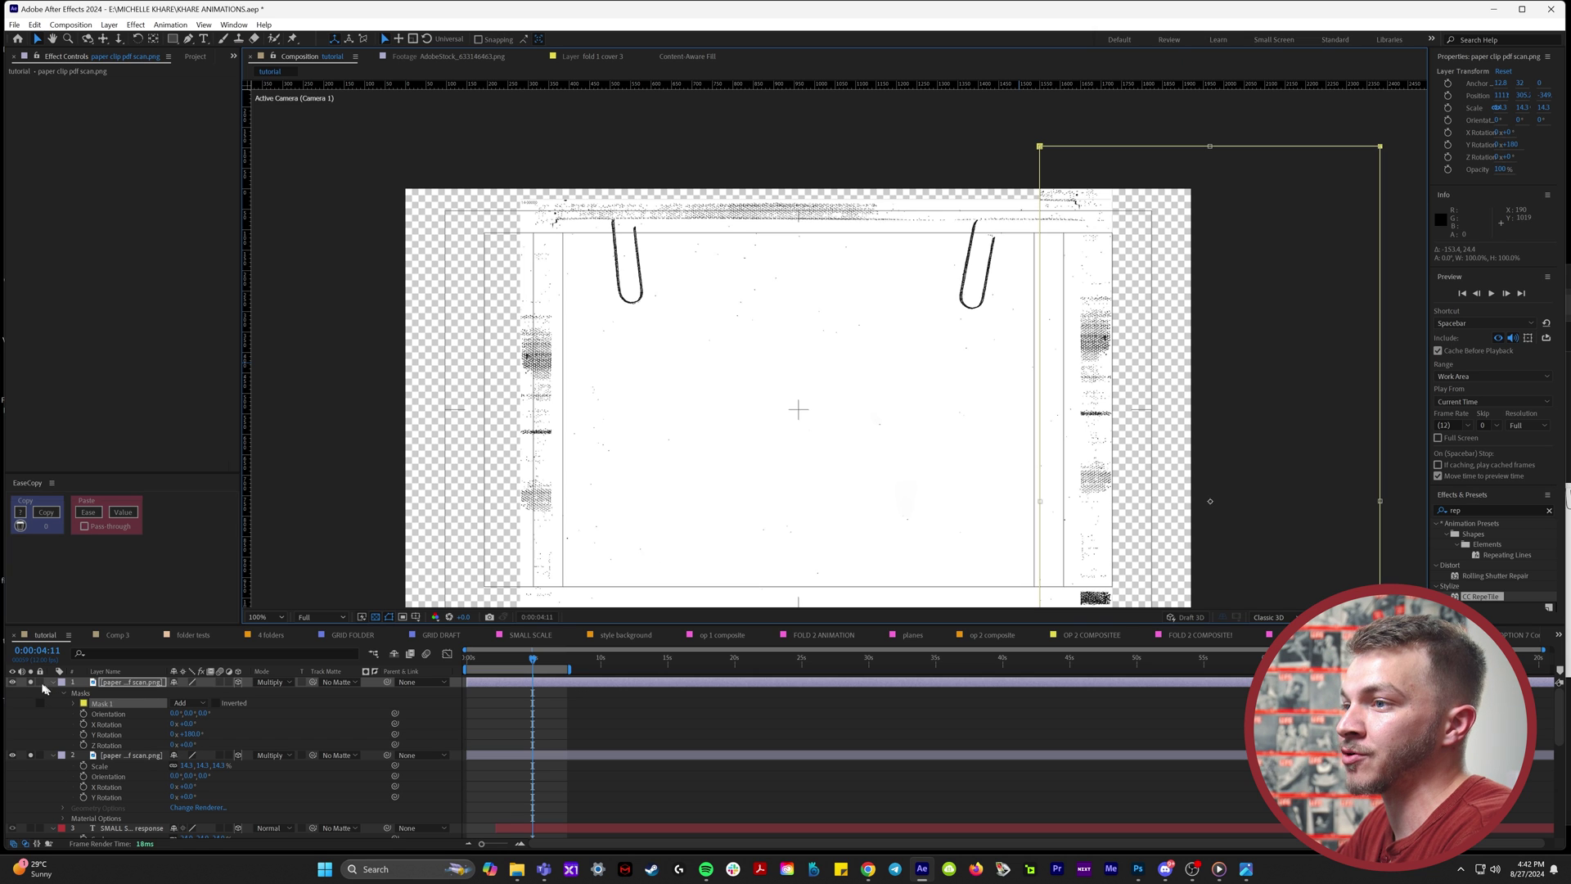
drag(1020, 200, 1009, 201)
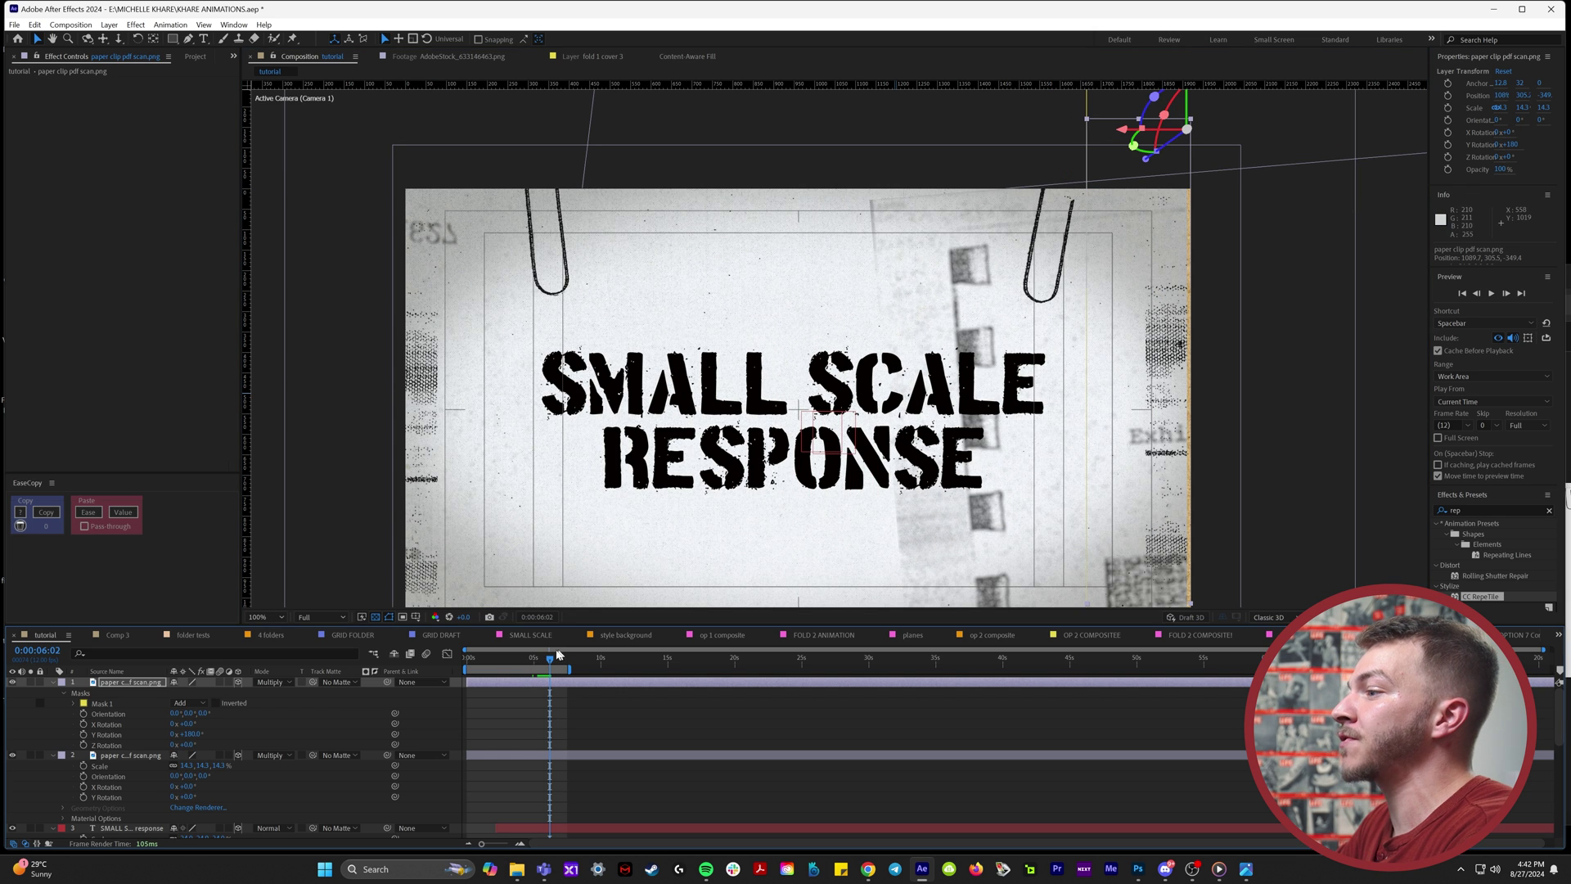
drag(549, 661, 551, 661)
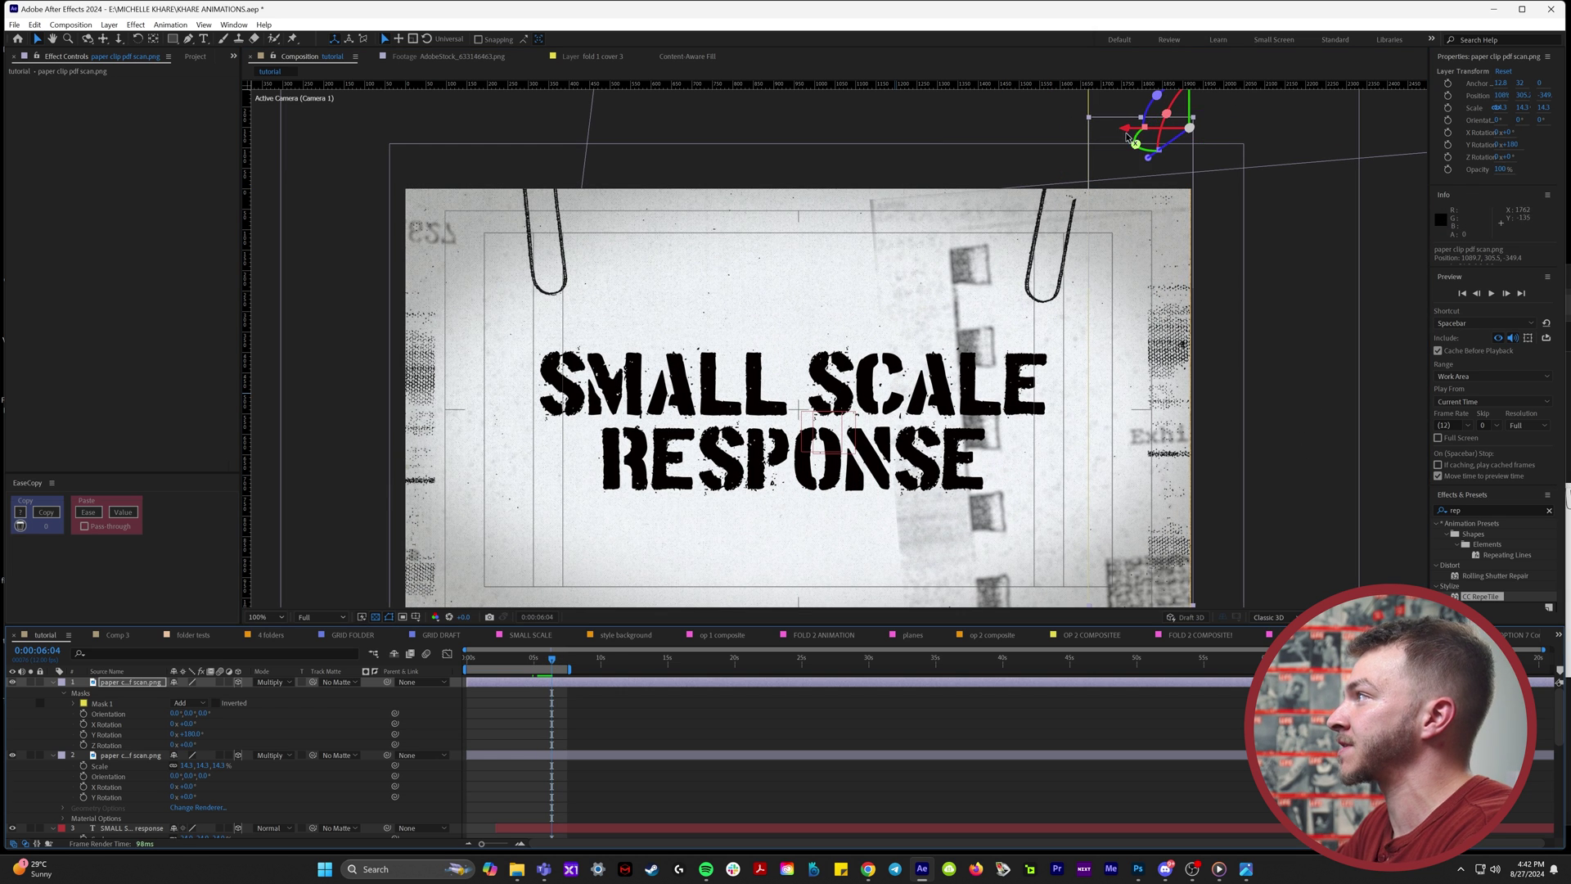
drag(1128, 137, 1124, 139)
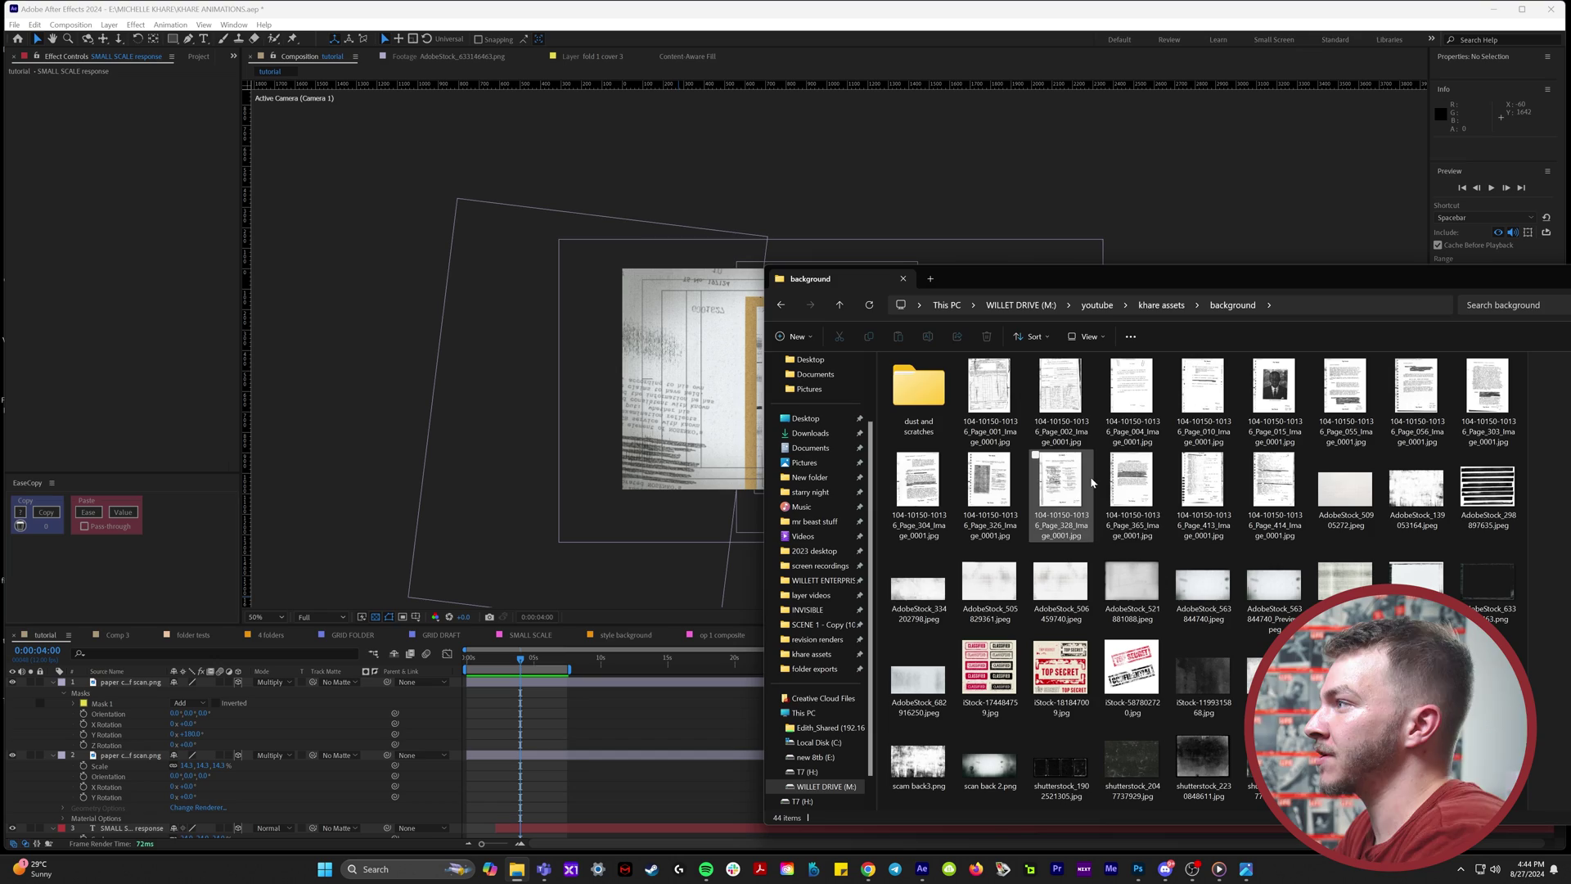
drag(1123, 482, 1121, 471)
drag(501, 747, 501, 725)
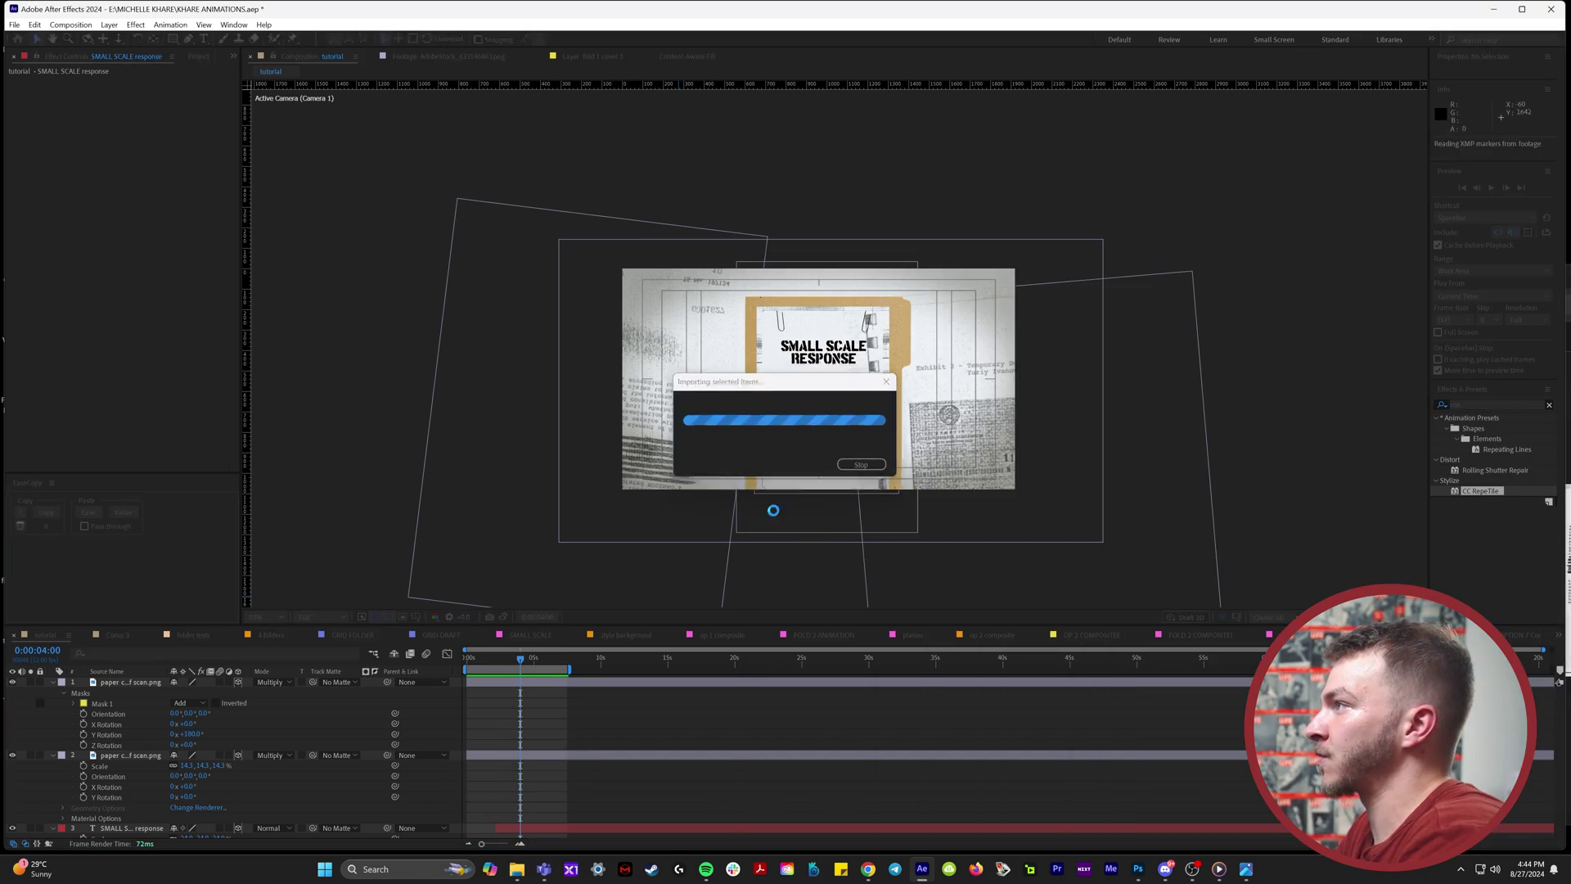
scroll(798, 405, up, 2)
scroll(845, 399, down, 1)
drag(836, 399, 835, 465)
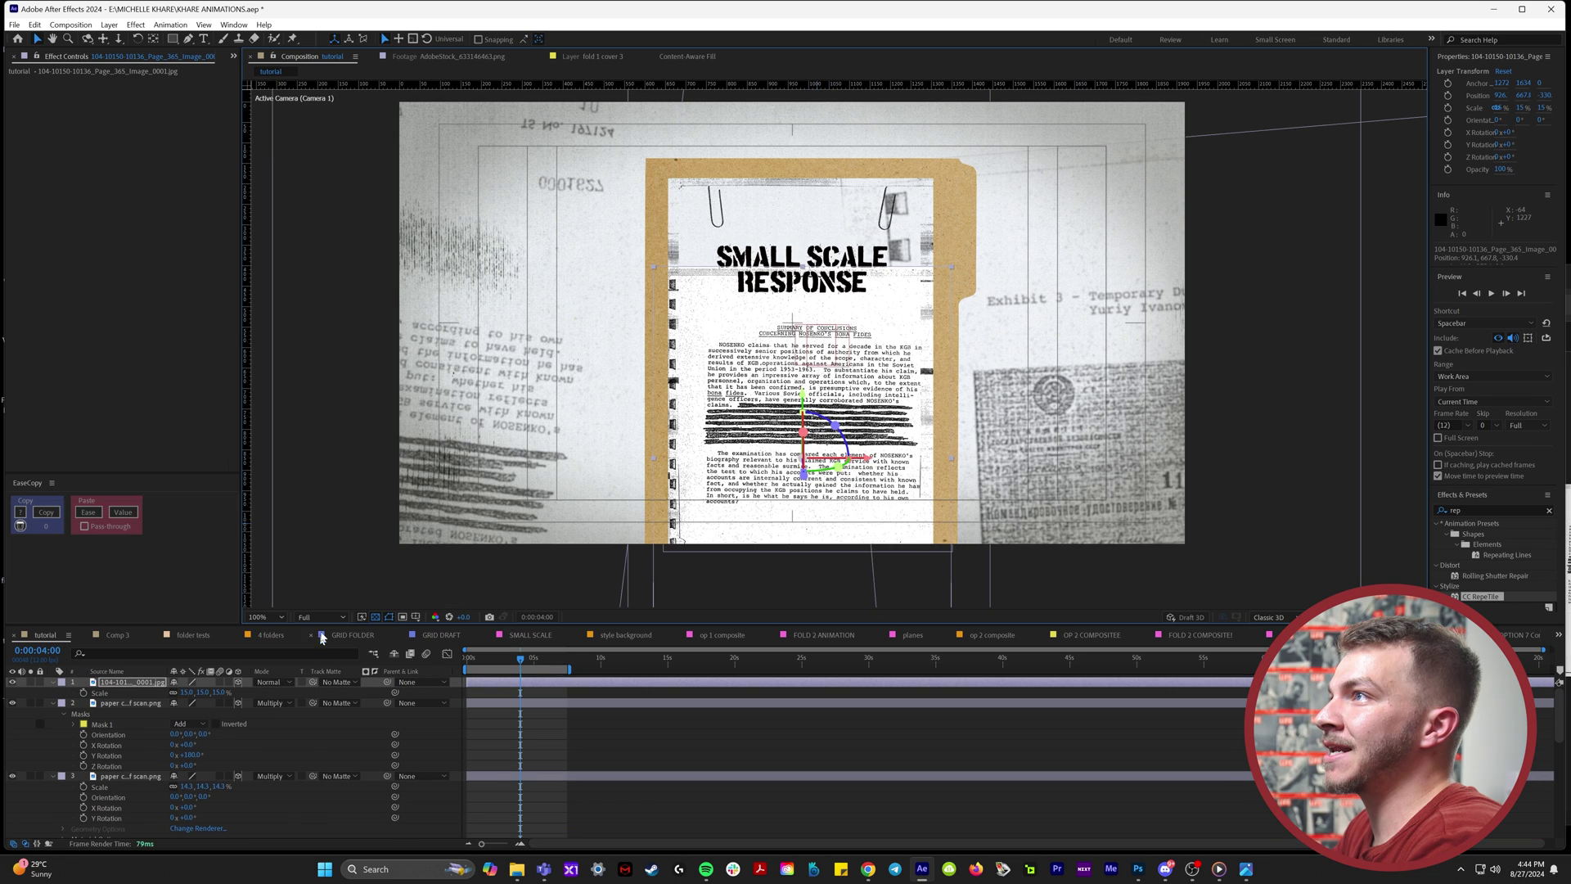
click(284, 685)
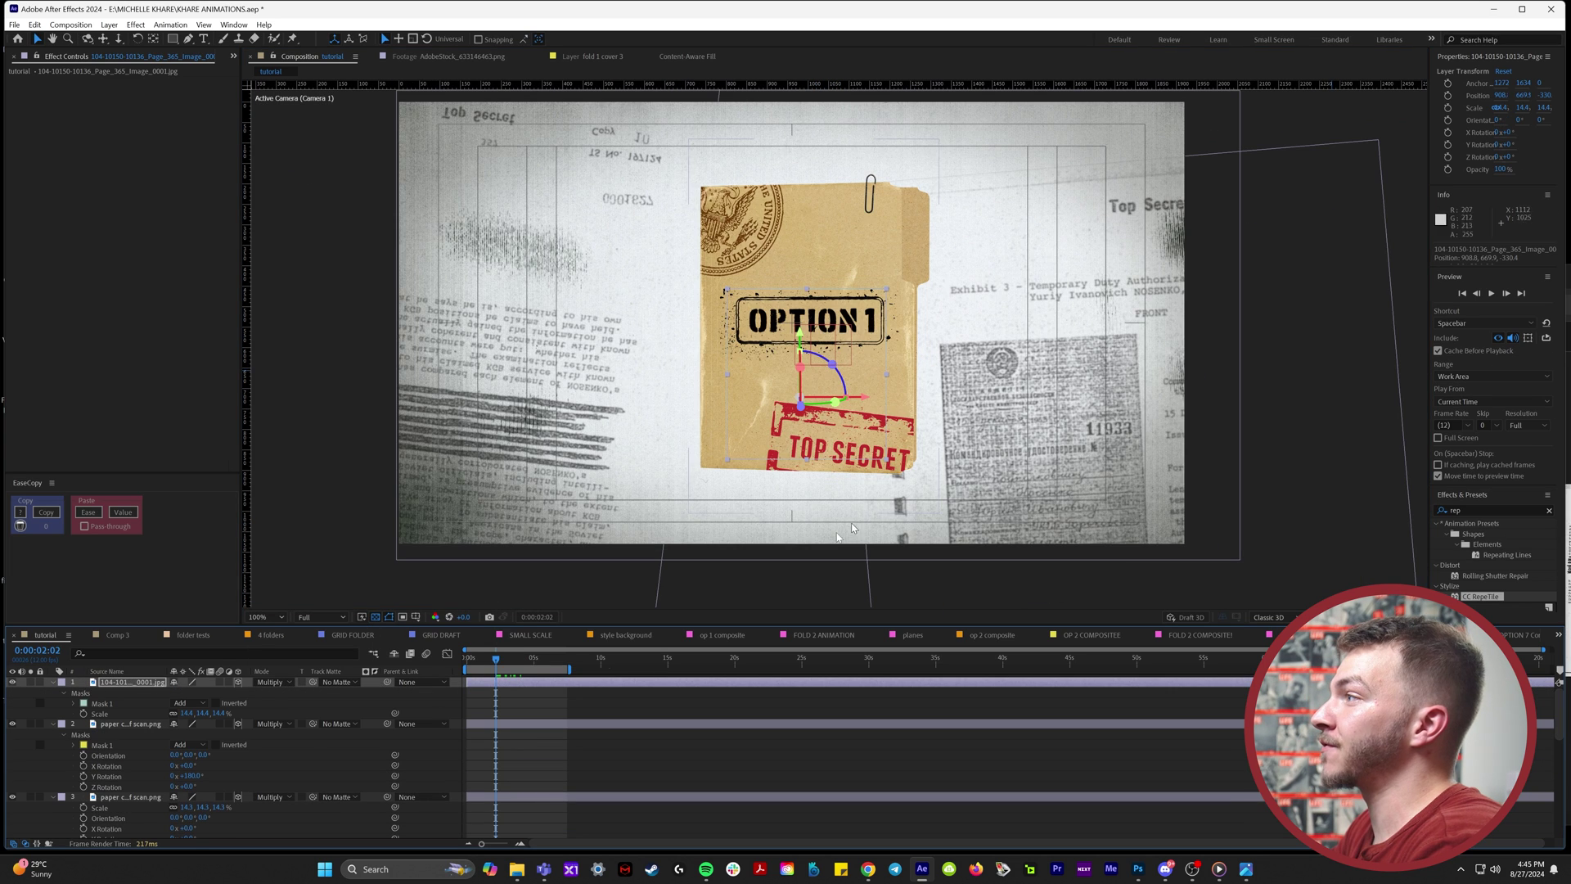
Step: At 0:00:06:02, nudge the document scan so its underlined heading sits just inside the frame's lower edge
drag(502, 663, 553, 663)
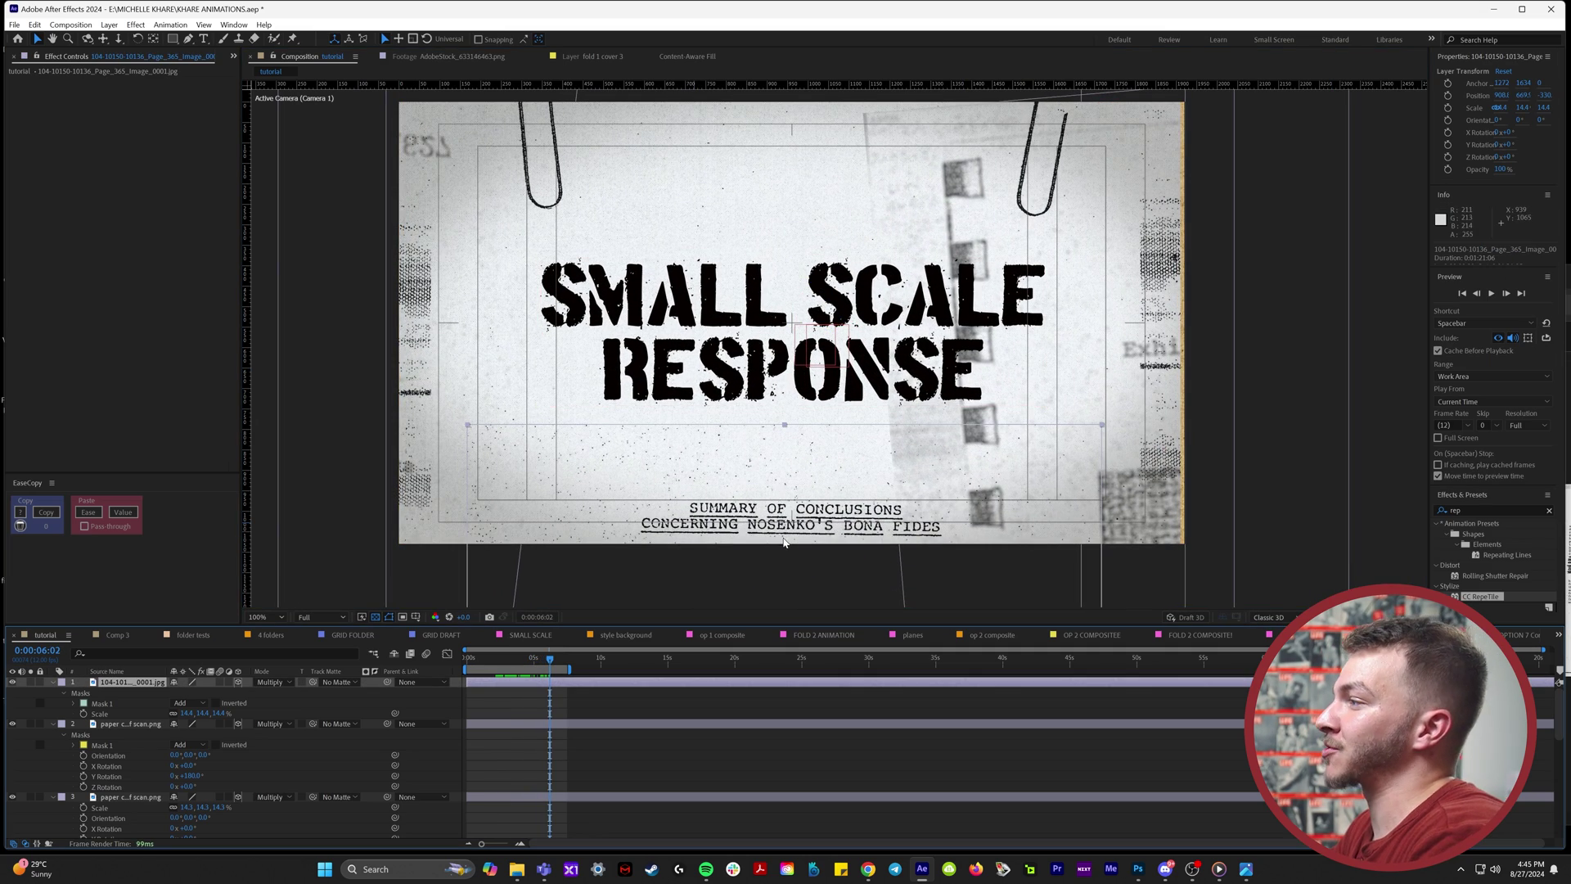
scroll(783, 541, up, 4)
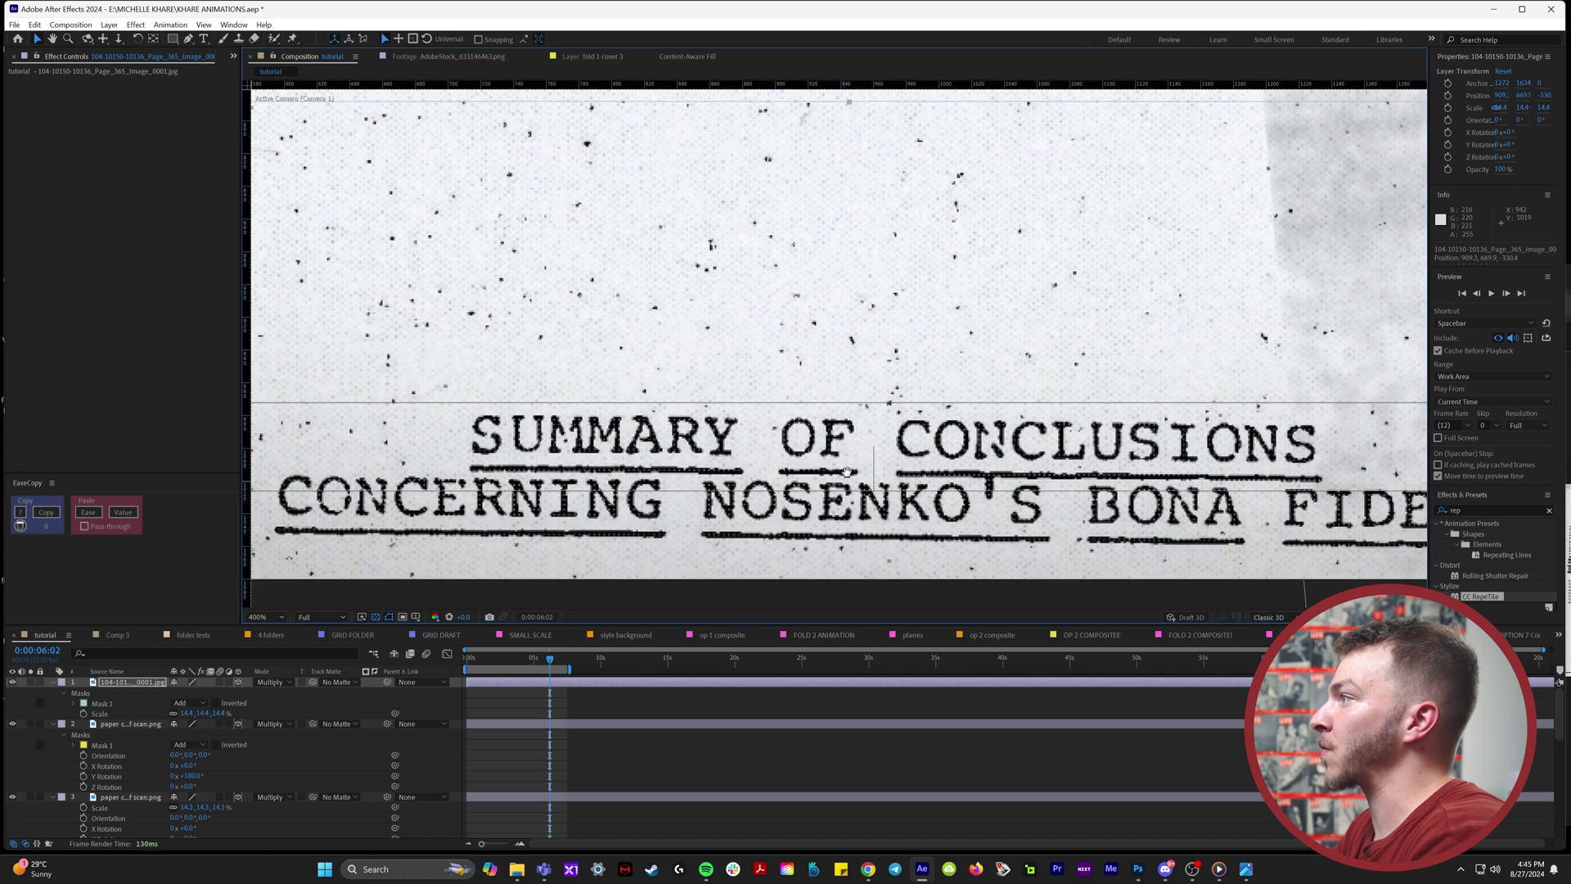
scroll(848, 472, down, 2)
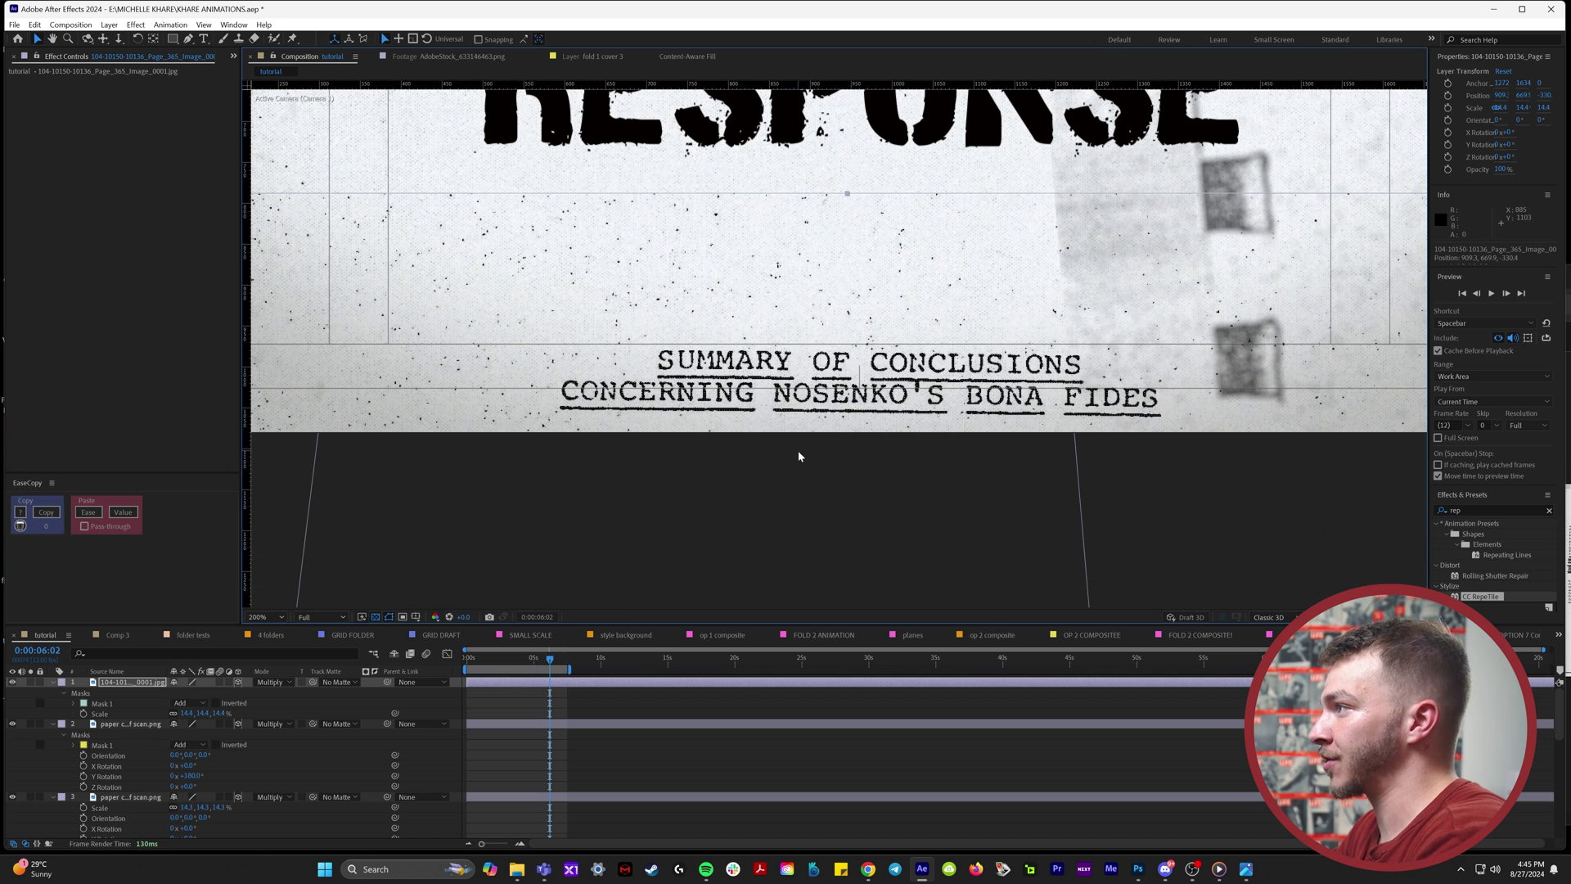
scroll(798, 453, down, 1)
Step: Apply Camera Lens Blur to the document scan and play back the push-in from 0:00:03:07
click(1483, 509)
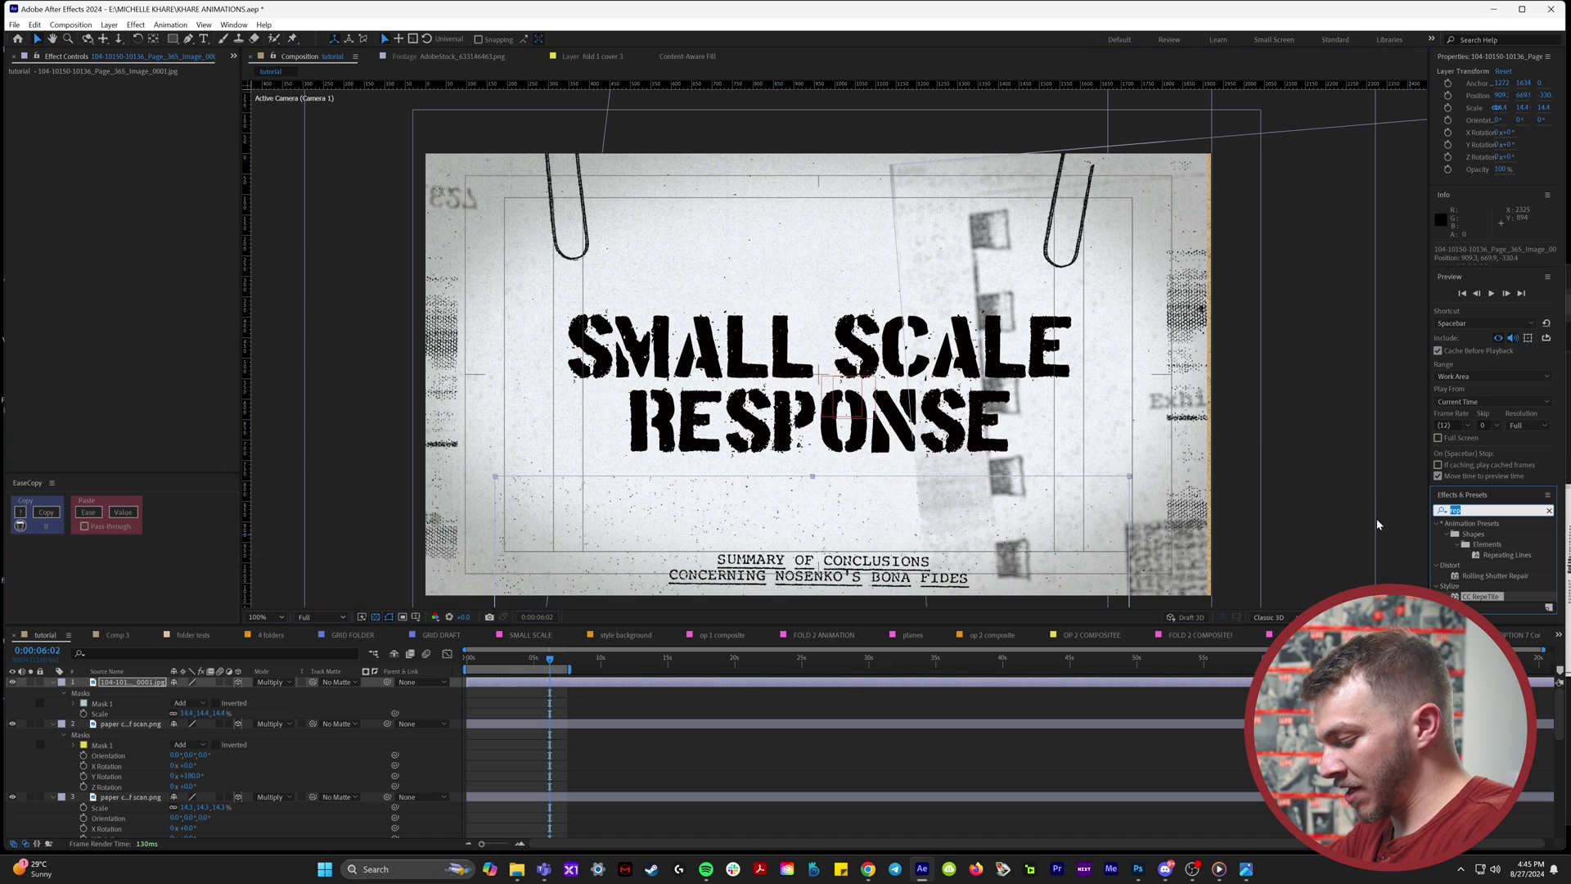
text(camera)
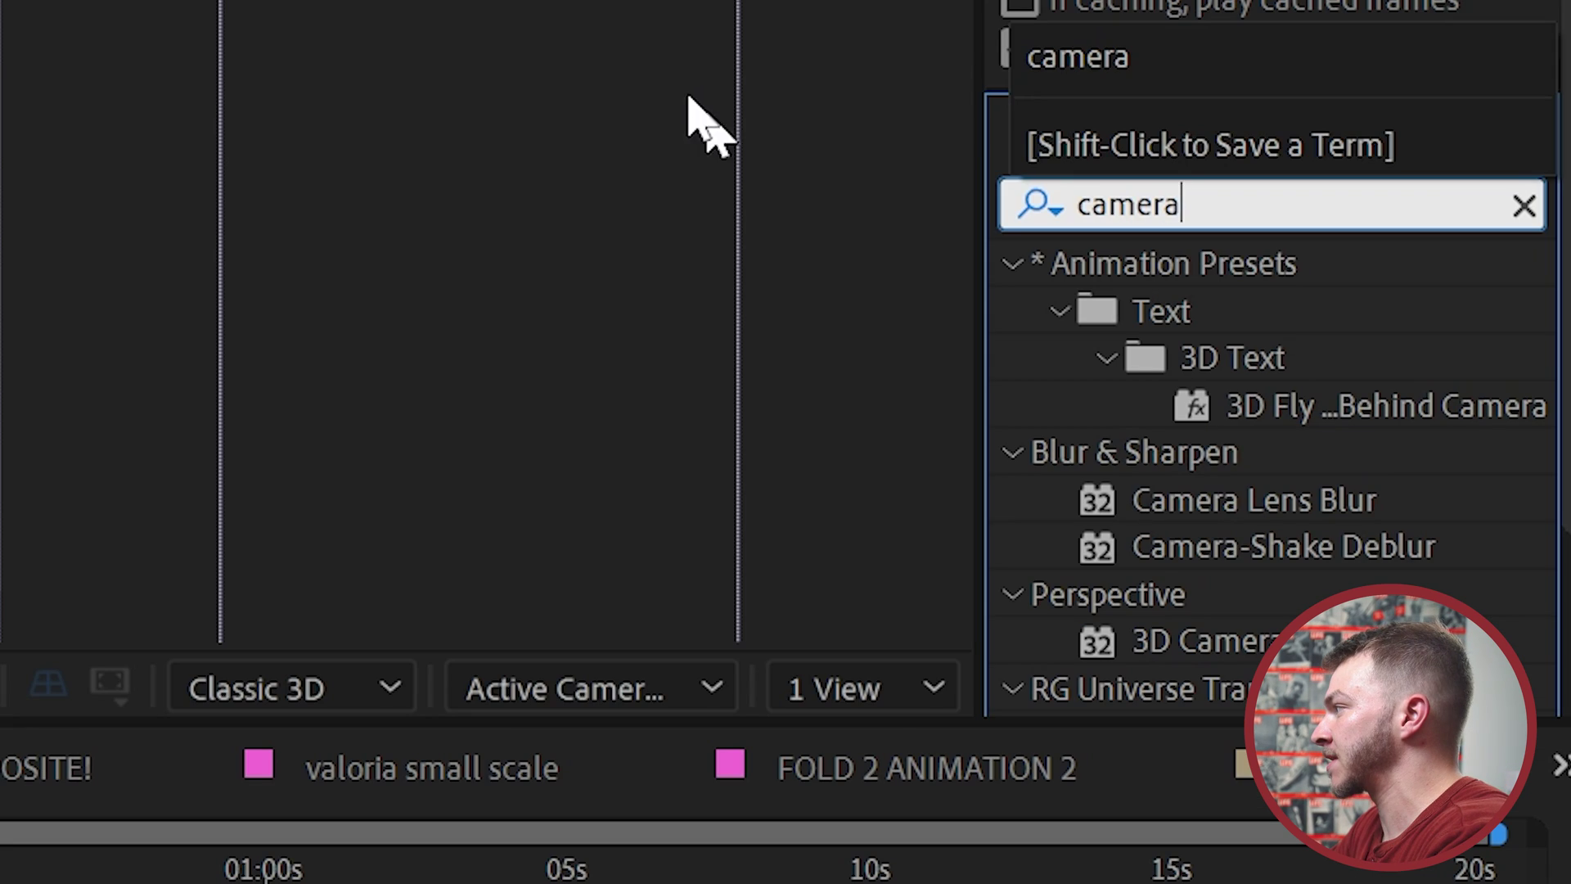
double_click(1273, 507)
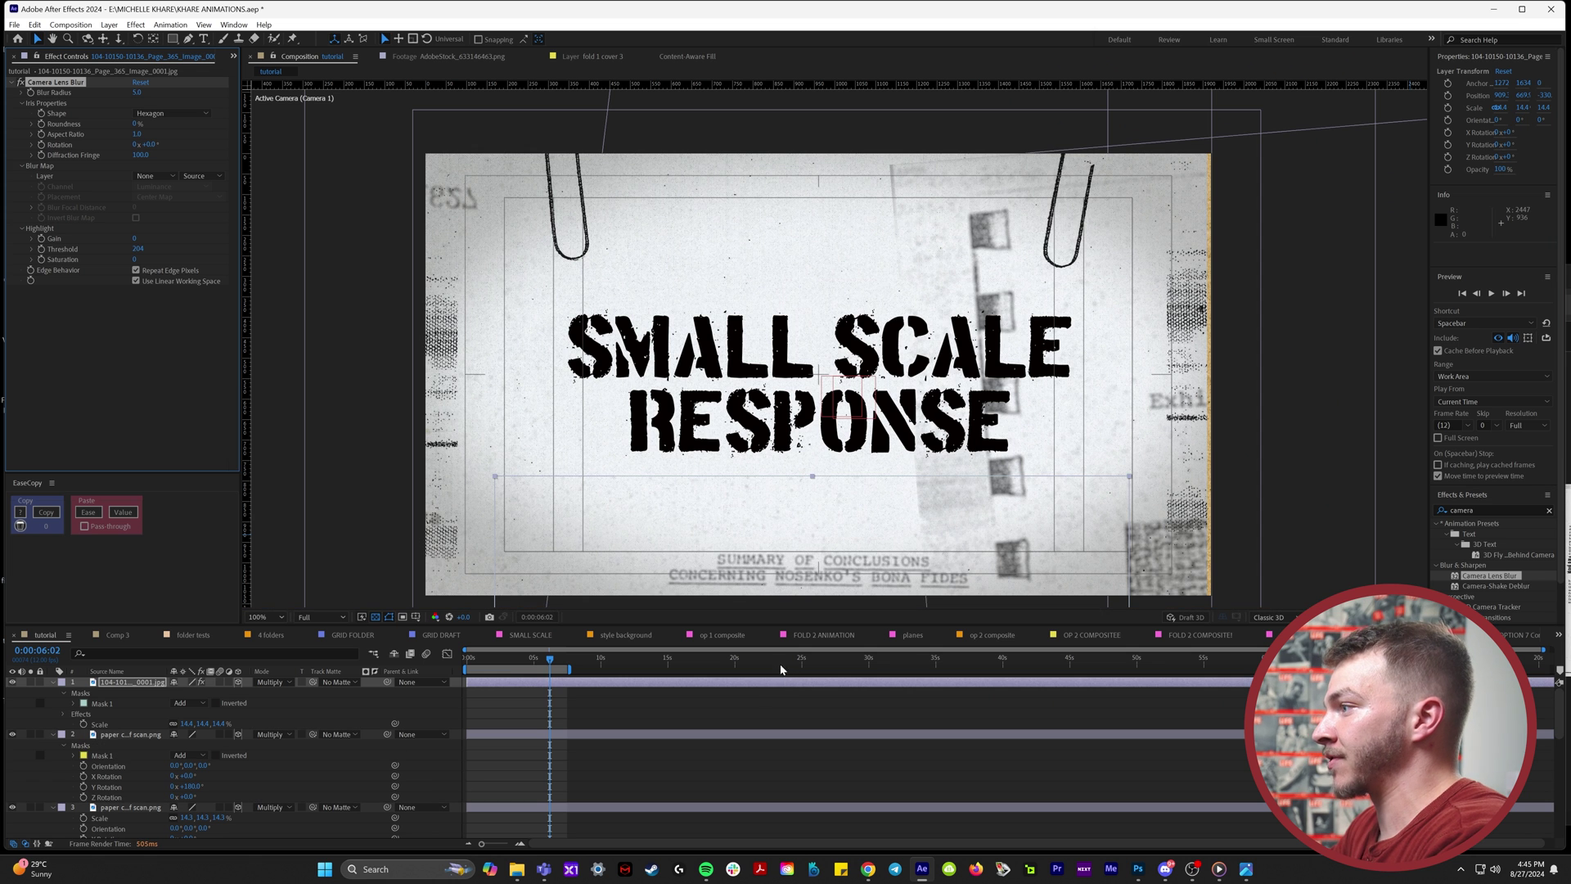
click(515, 663)
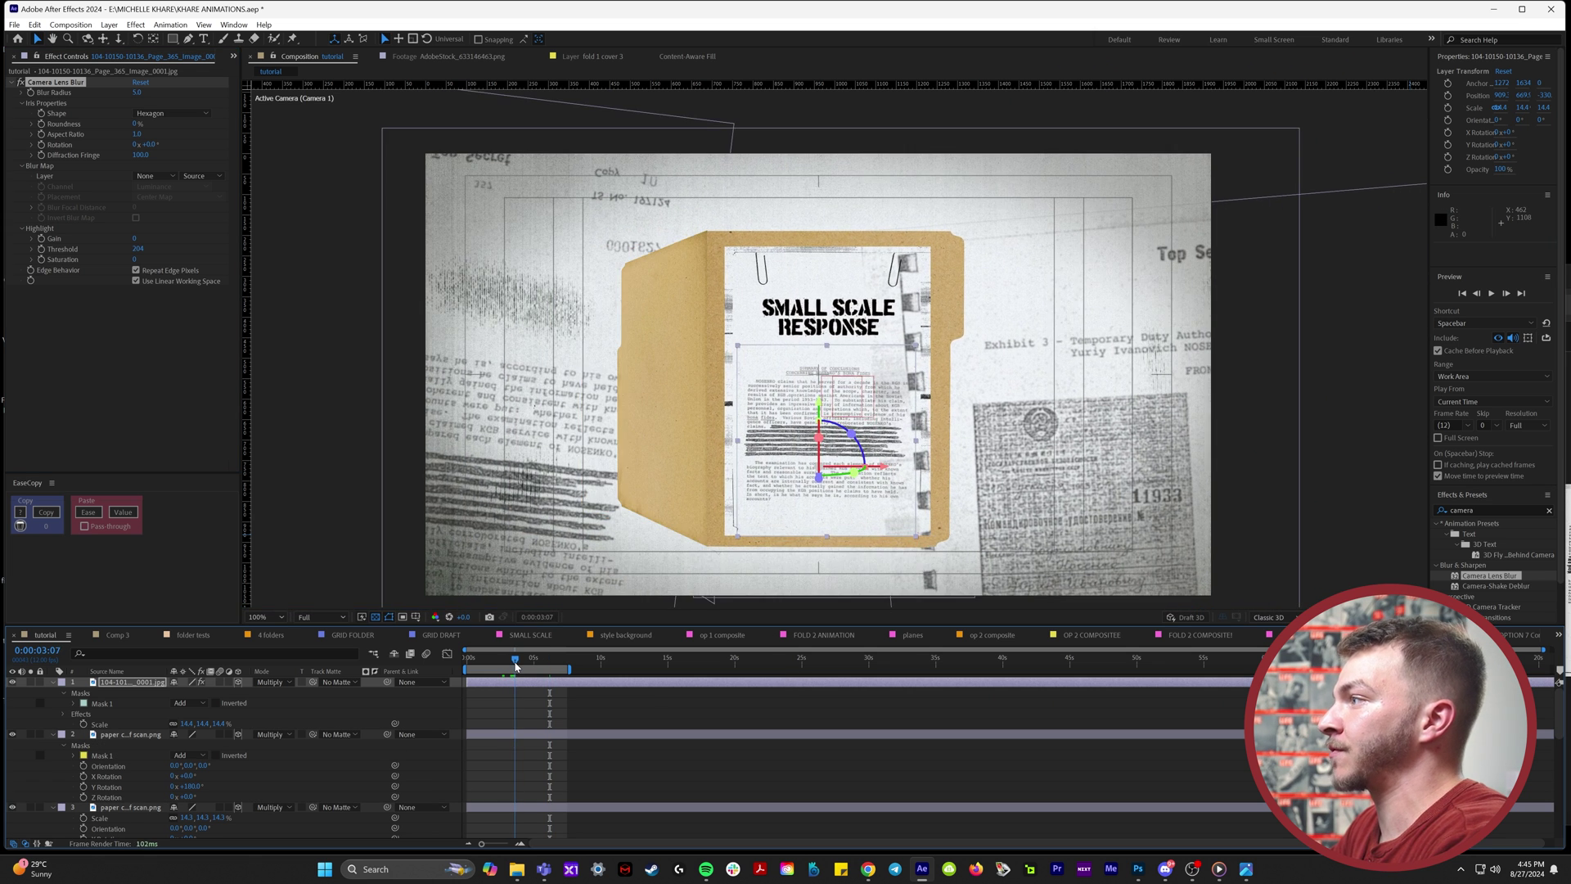
key(space)
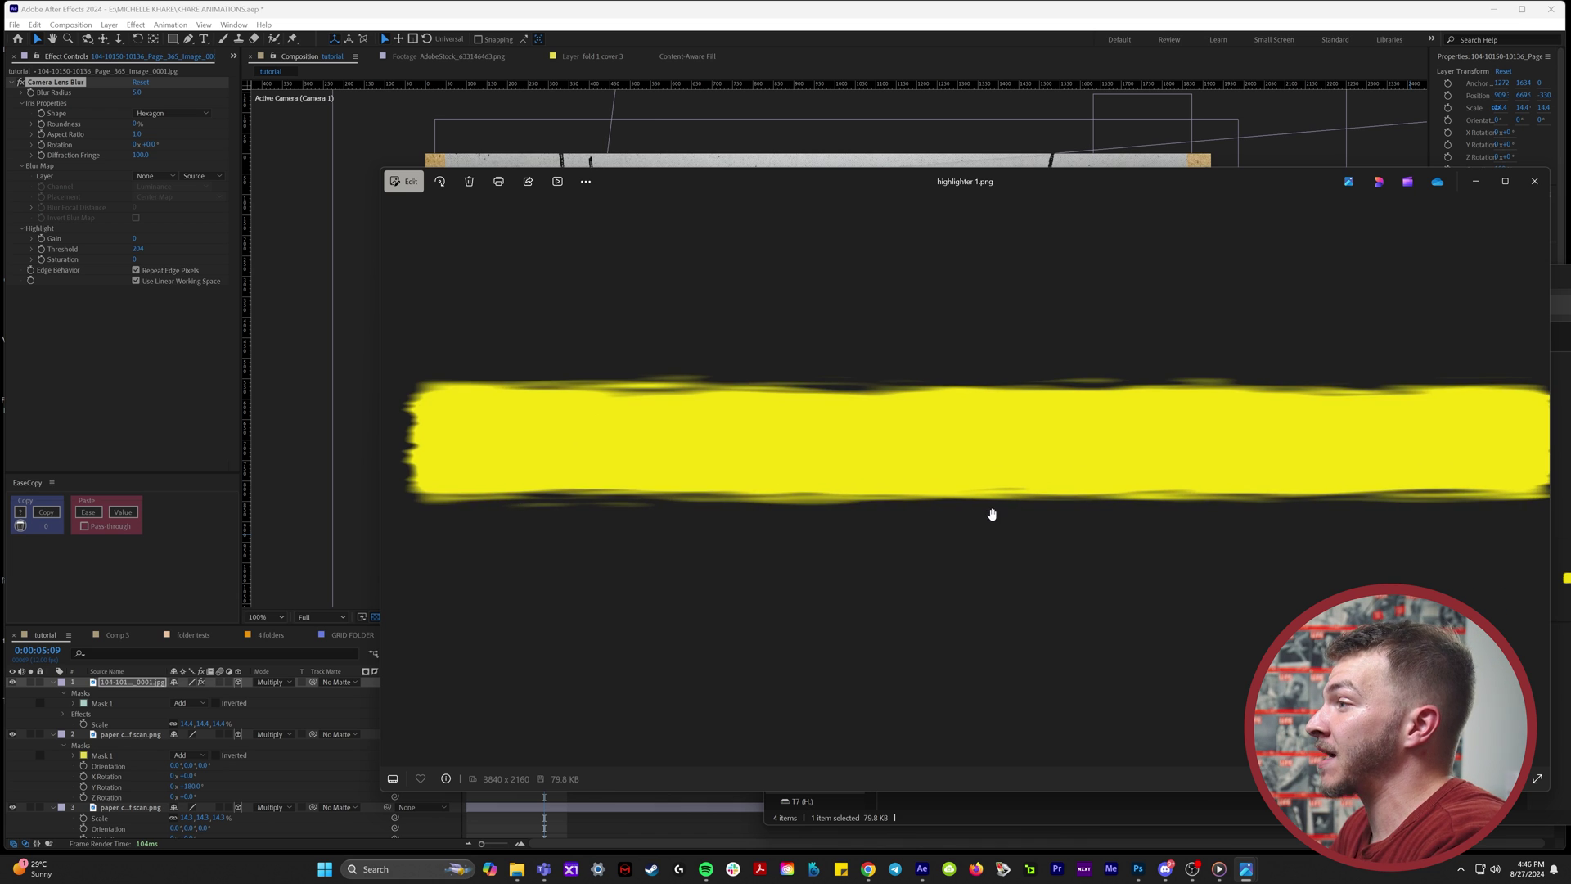
Step: Add highlighter 1.png as the top layer and resize and position its stroke to cover the SMALL SCALE line
scroll(991, 514, down, 2)
scroll(929, 505, up, 2)
scroll(979, 470, down, 2)
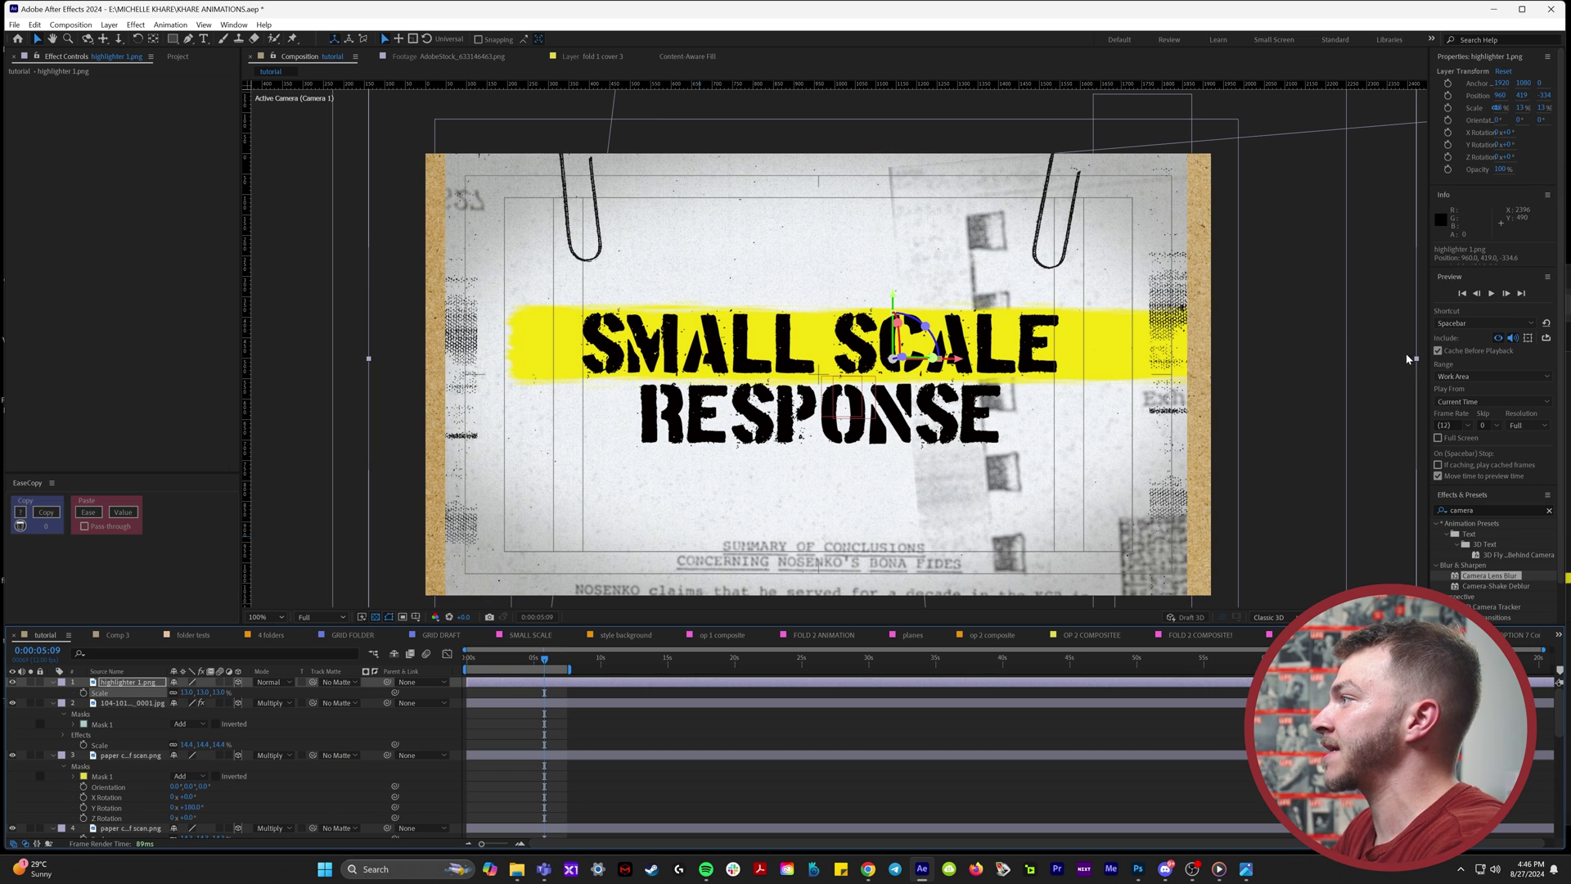
drag(1415, 359, 1198, 361)
drag(955, 362, 890, 364)
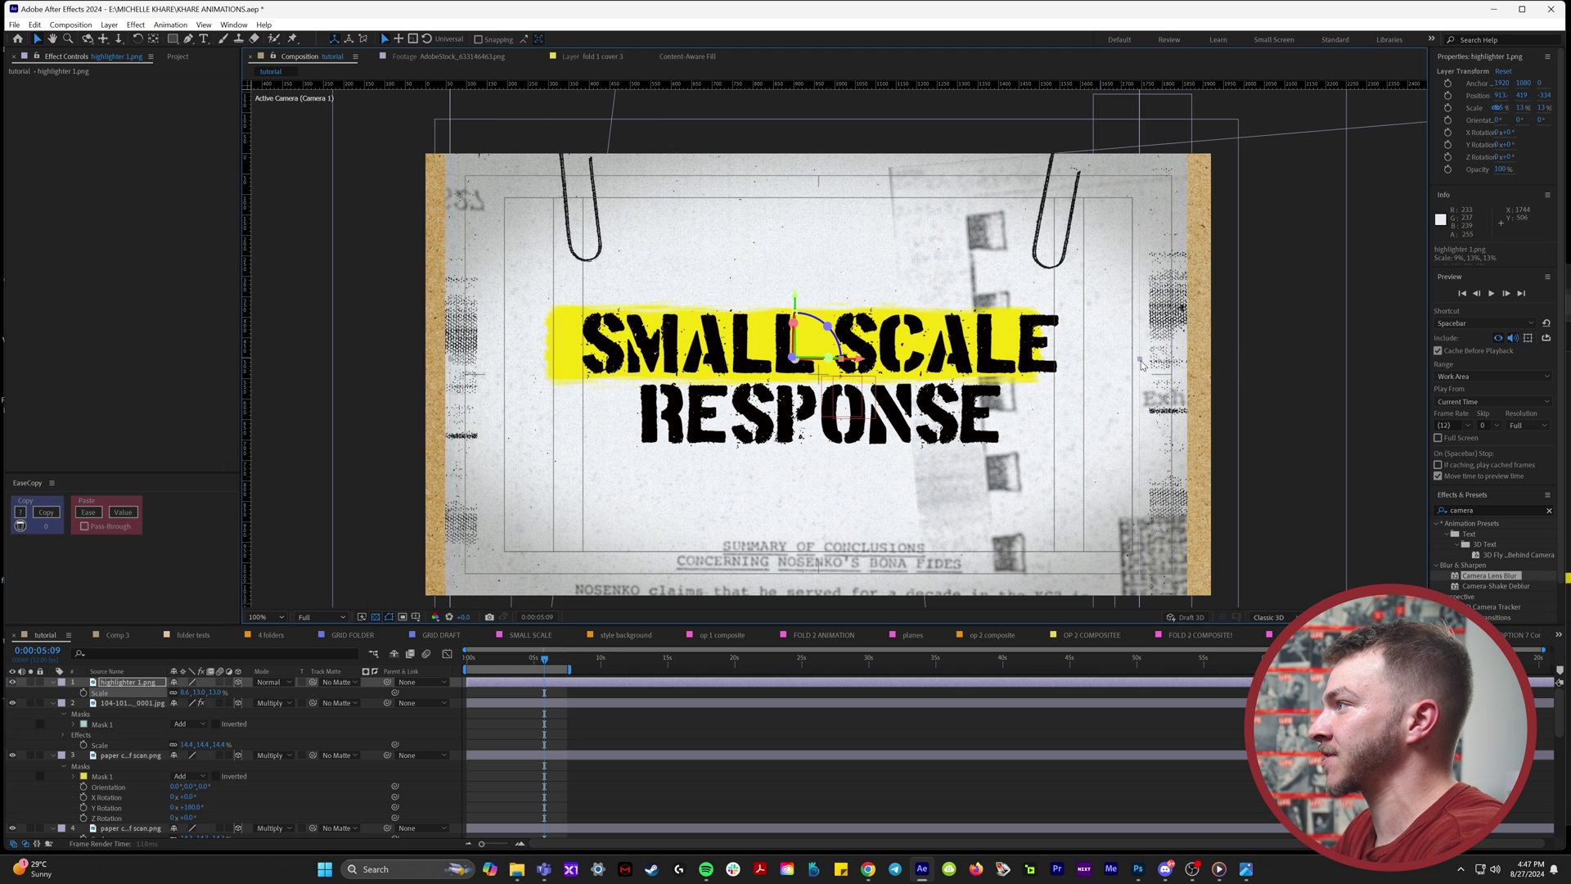
drag(866, 363, 892, 364)
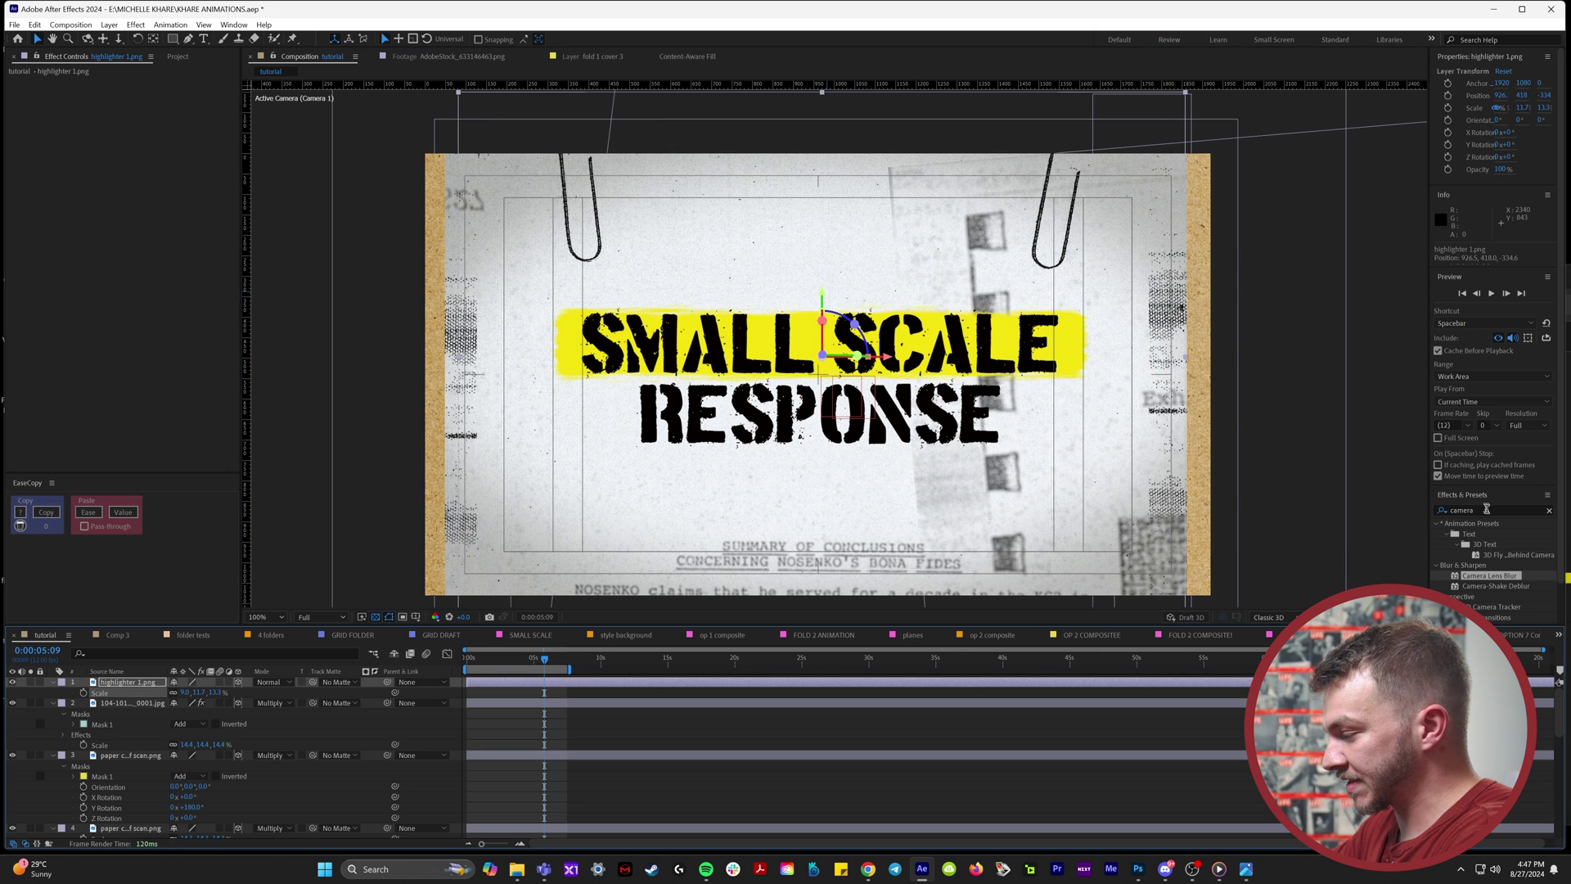
Step: Apply the Generate Fill effect to the highlighter layer to colour the stroke red
click(1487, 509)
text(fill)
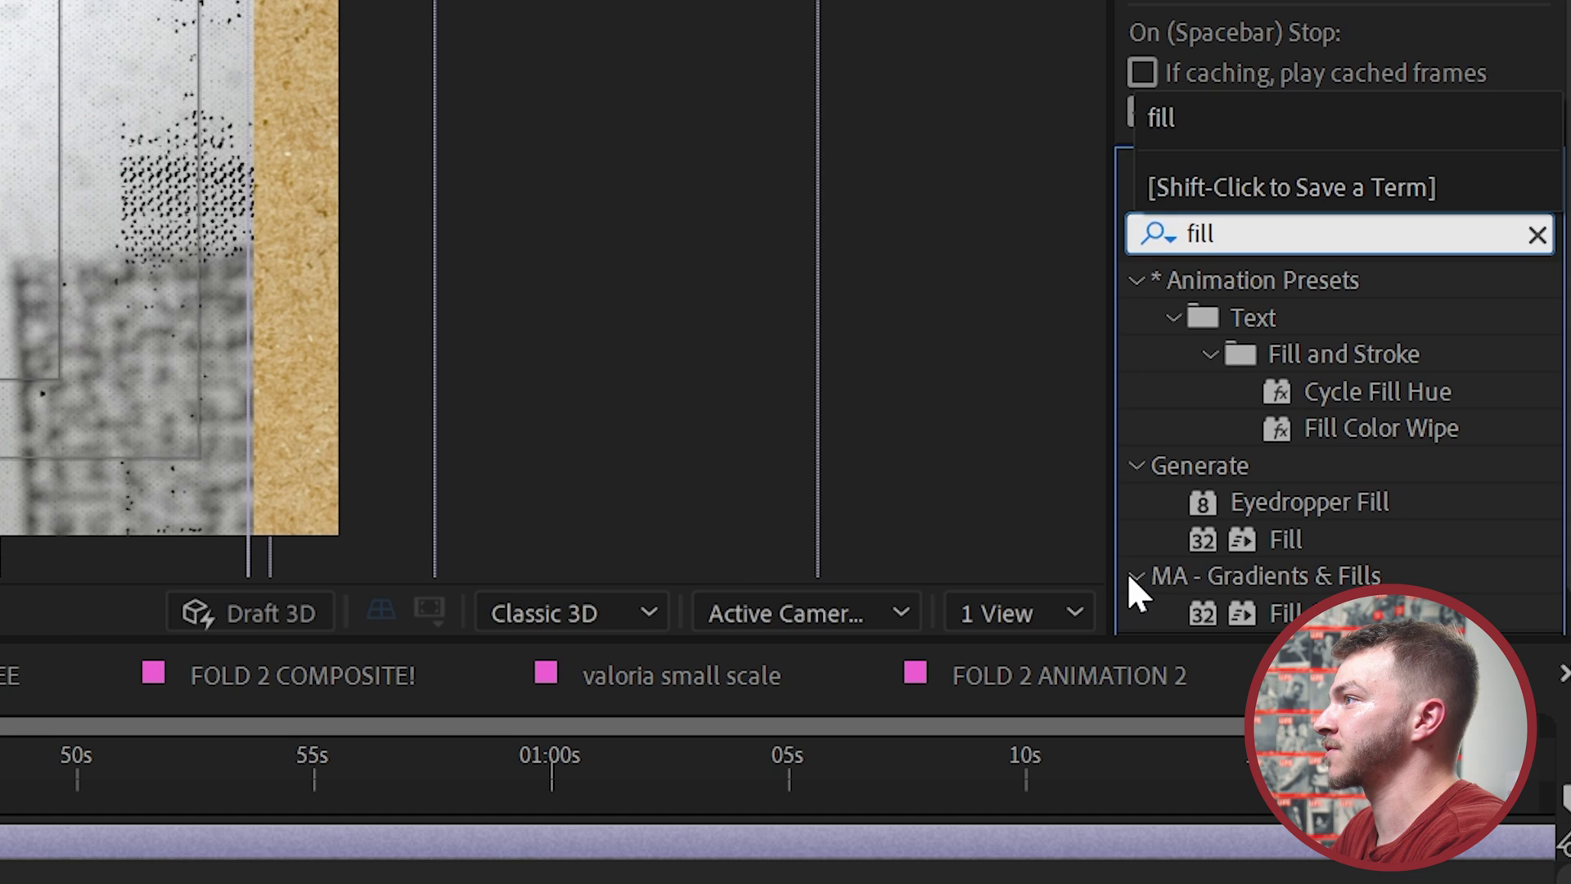
double_click(1295, 540)
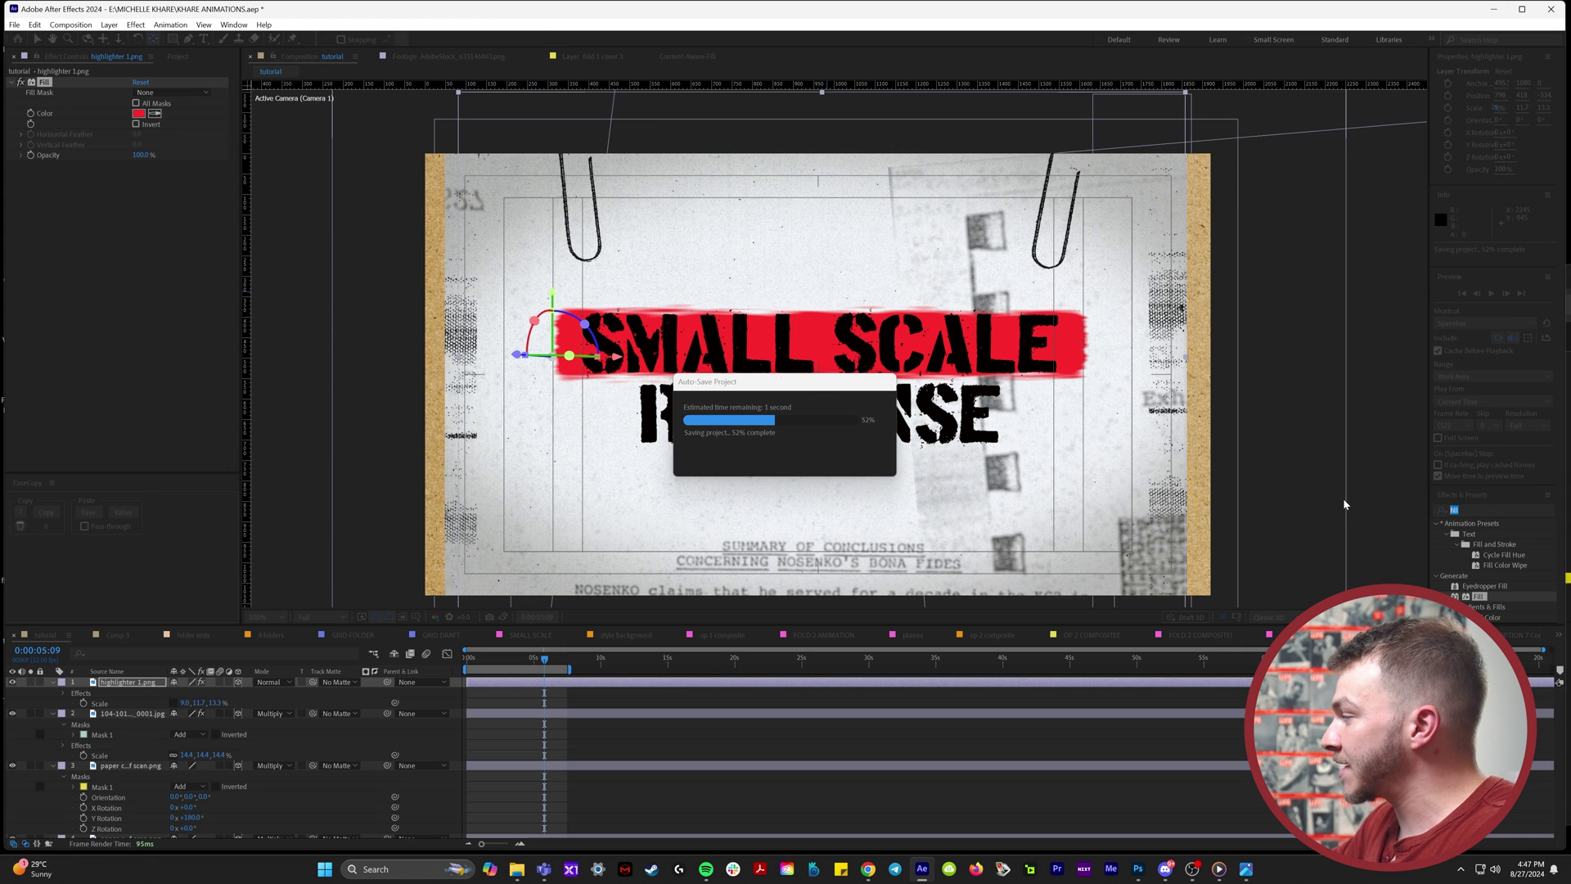
Step: Apply the Transition Linear Wipe effect to the highlighter layer and set its Wipe Angle to -90°
key(ctrl+5)
key(BackSpace)
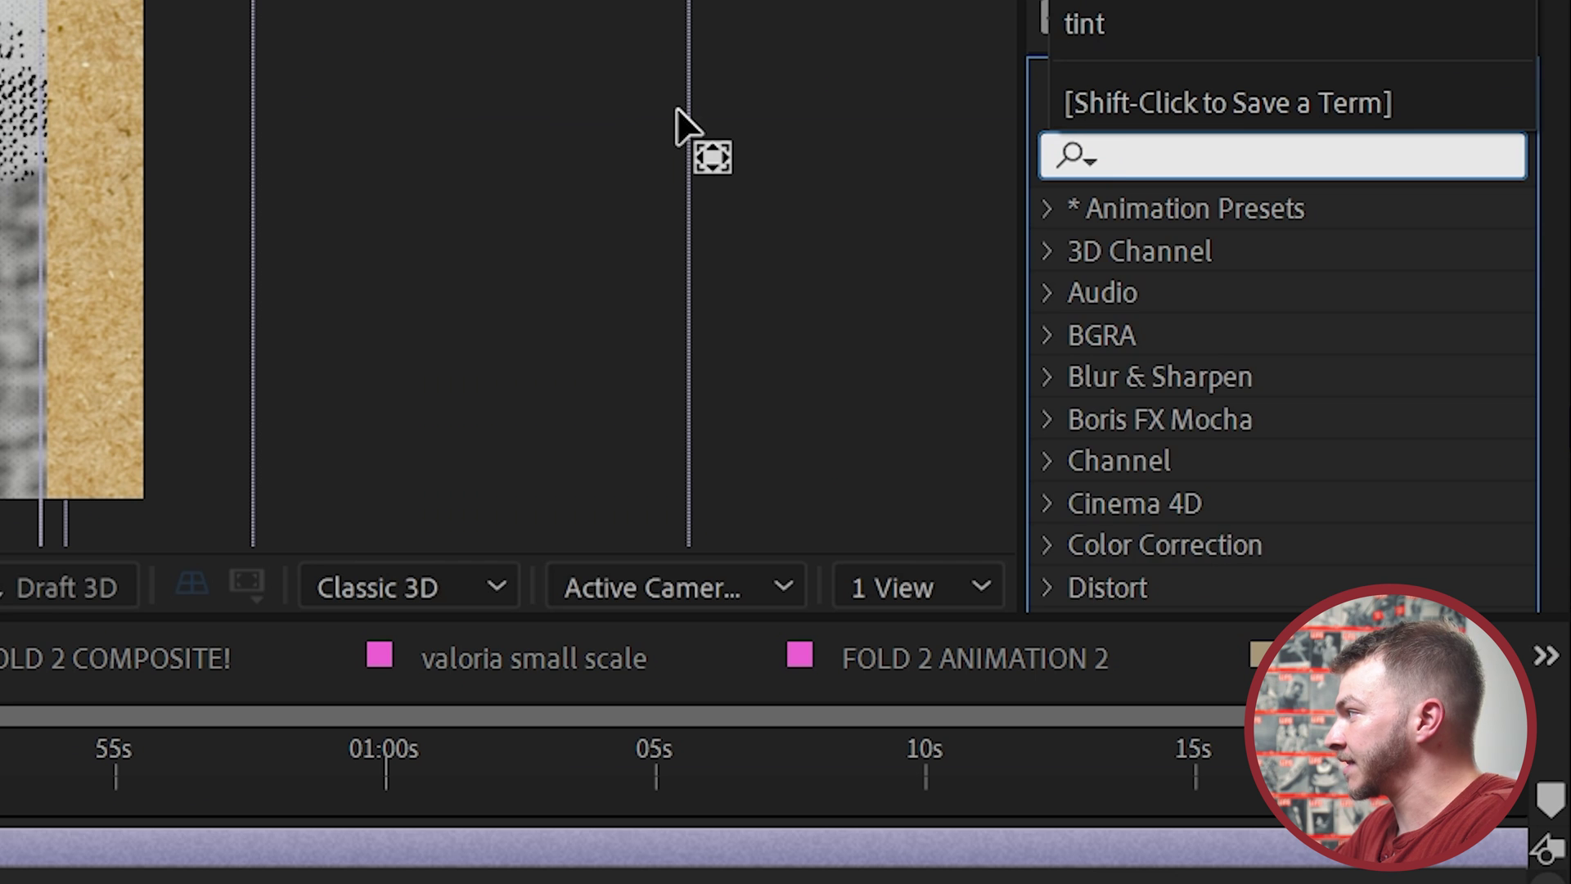
text(linea)
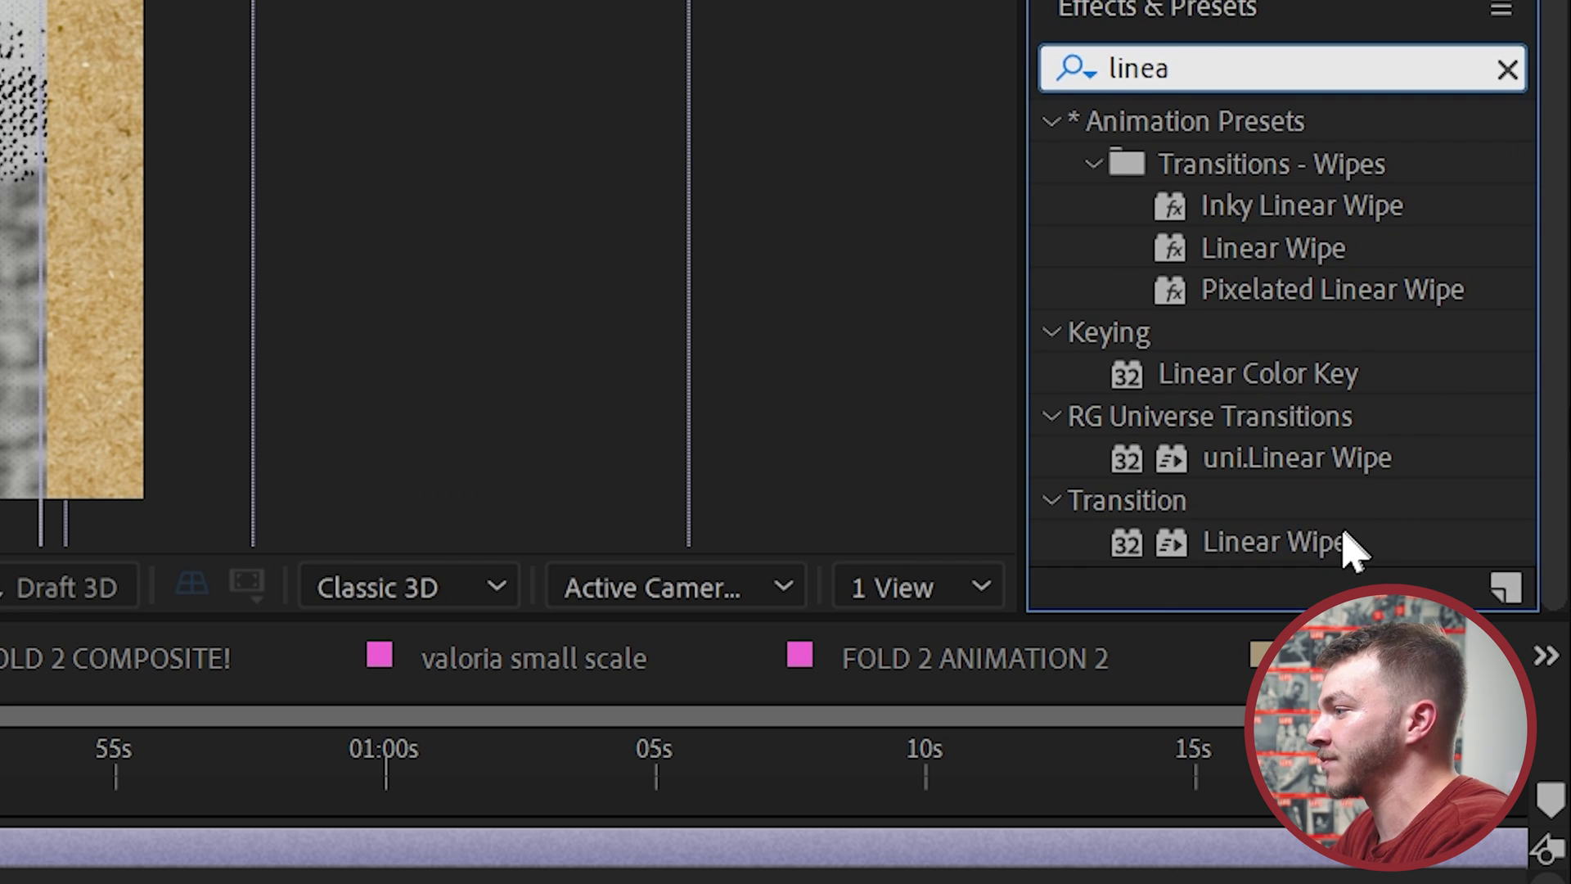
click(1340, 544)
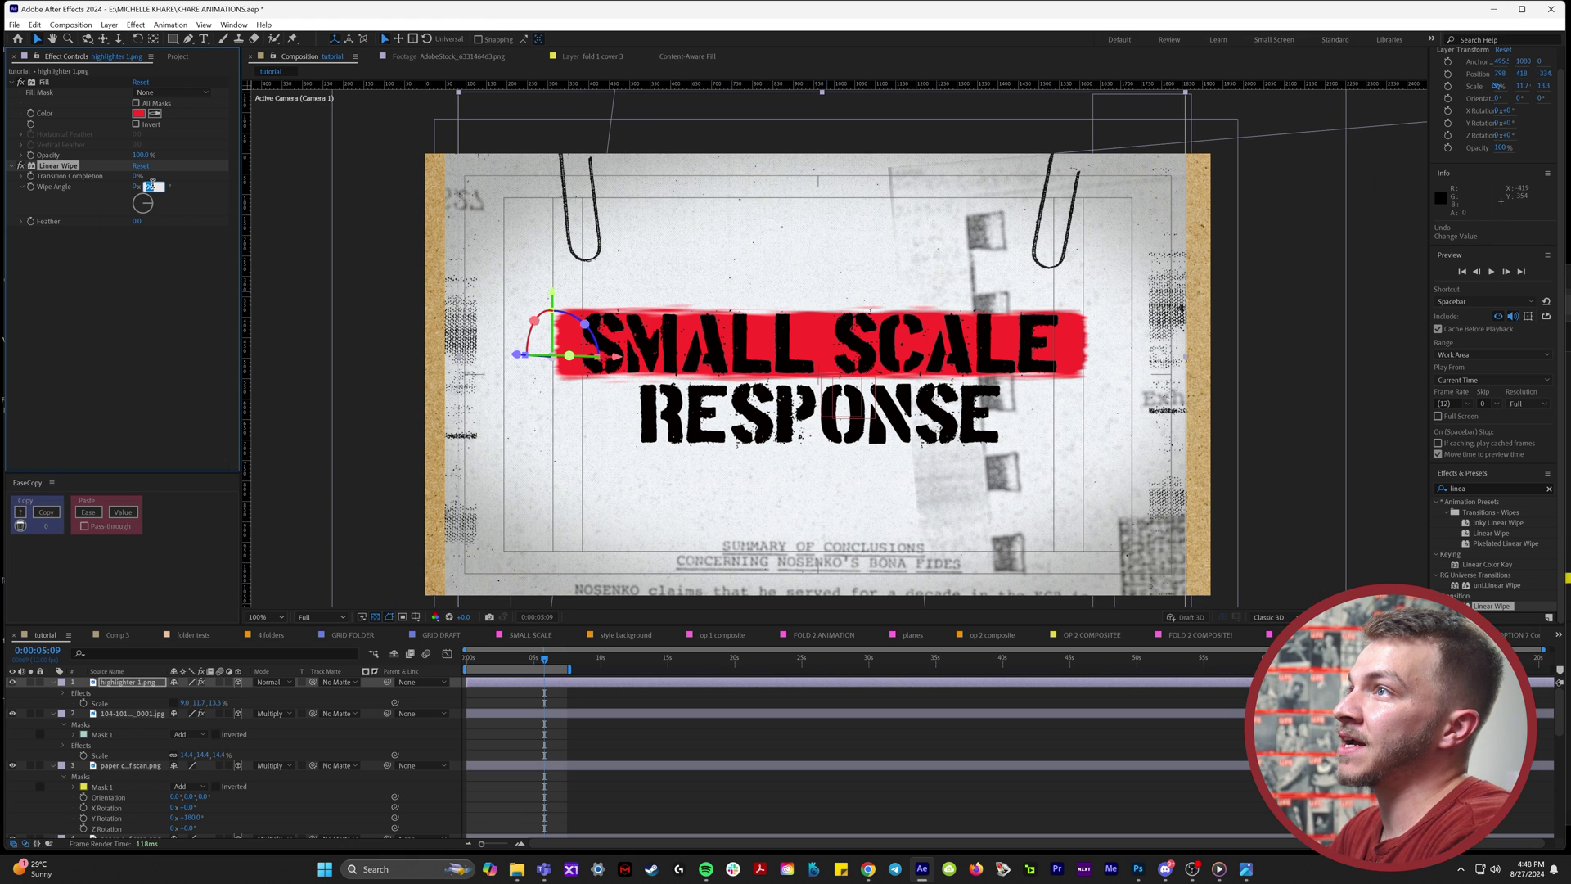
text(-90)
Step: Keyframe the Linear Wipe's Transition Completion at 100% about a second earlier and at 0% at 0:00:05:09
drag(136, 176, 198, 177)
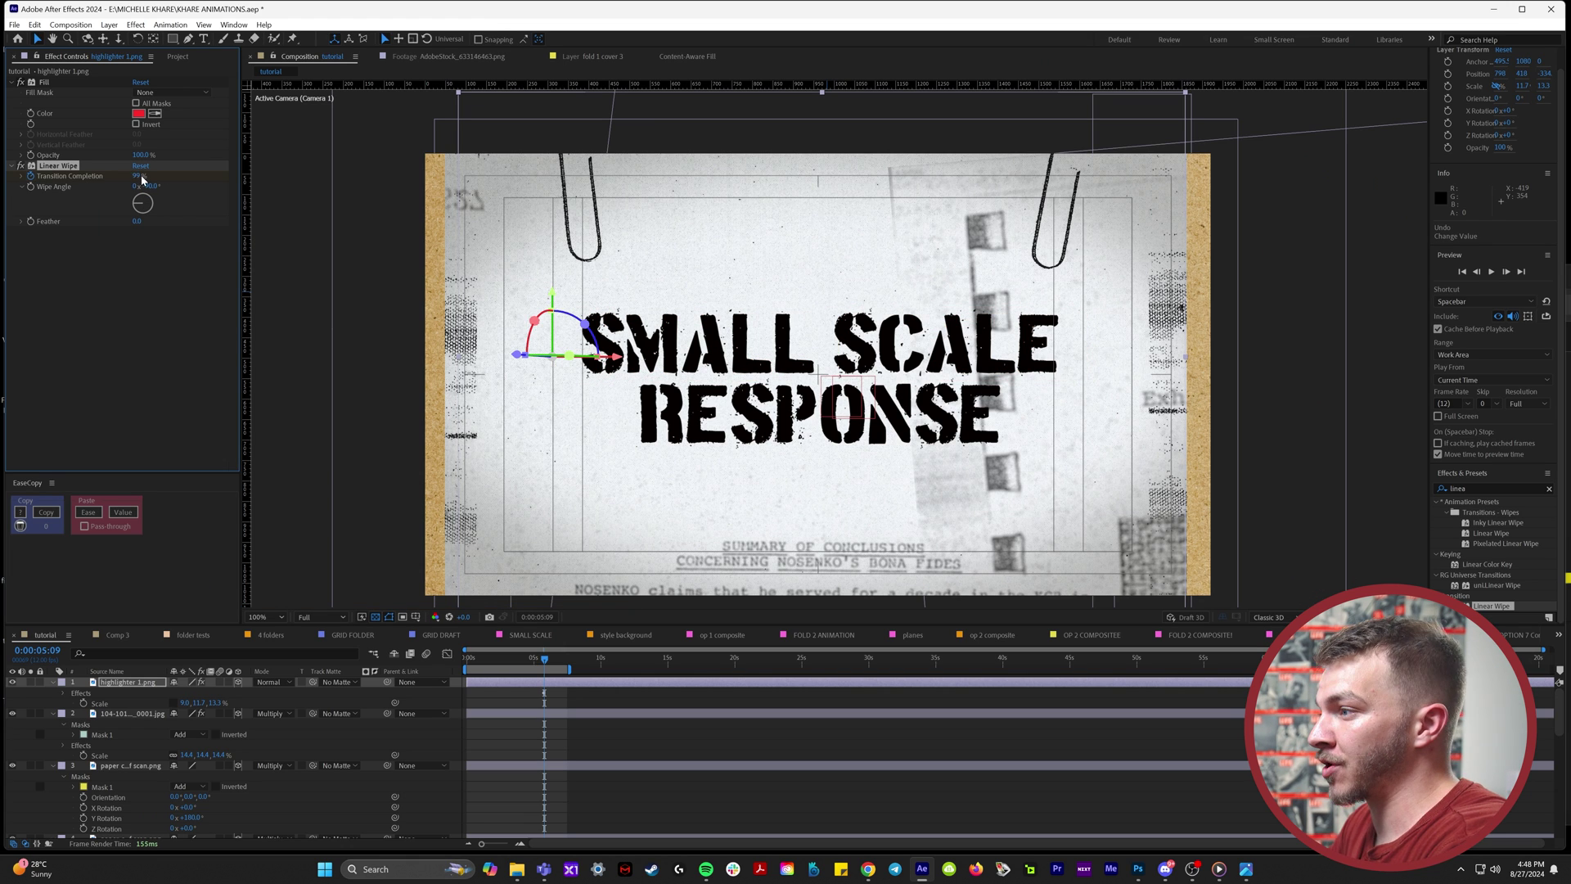
click(544, 682)
key(u)
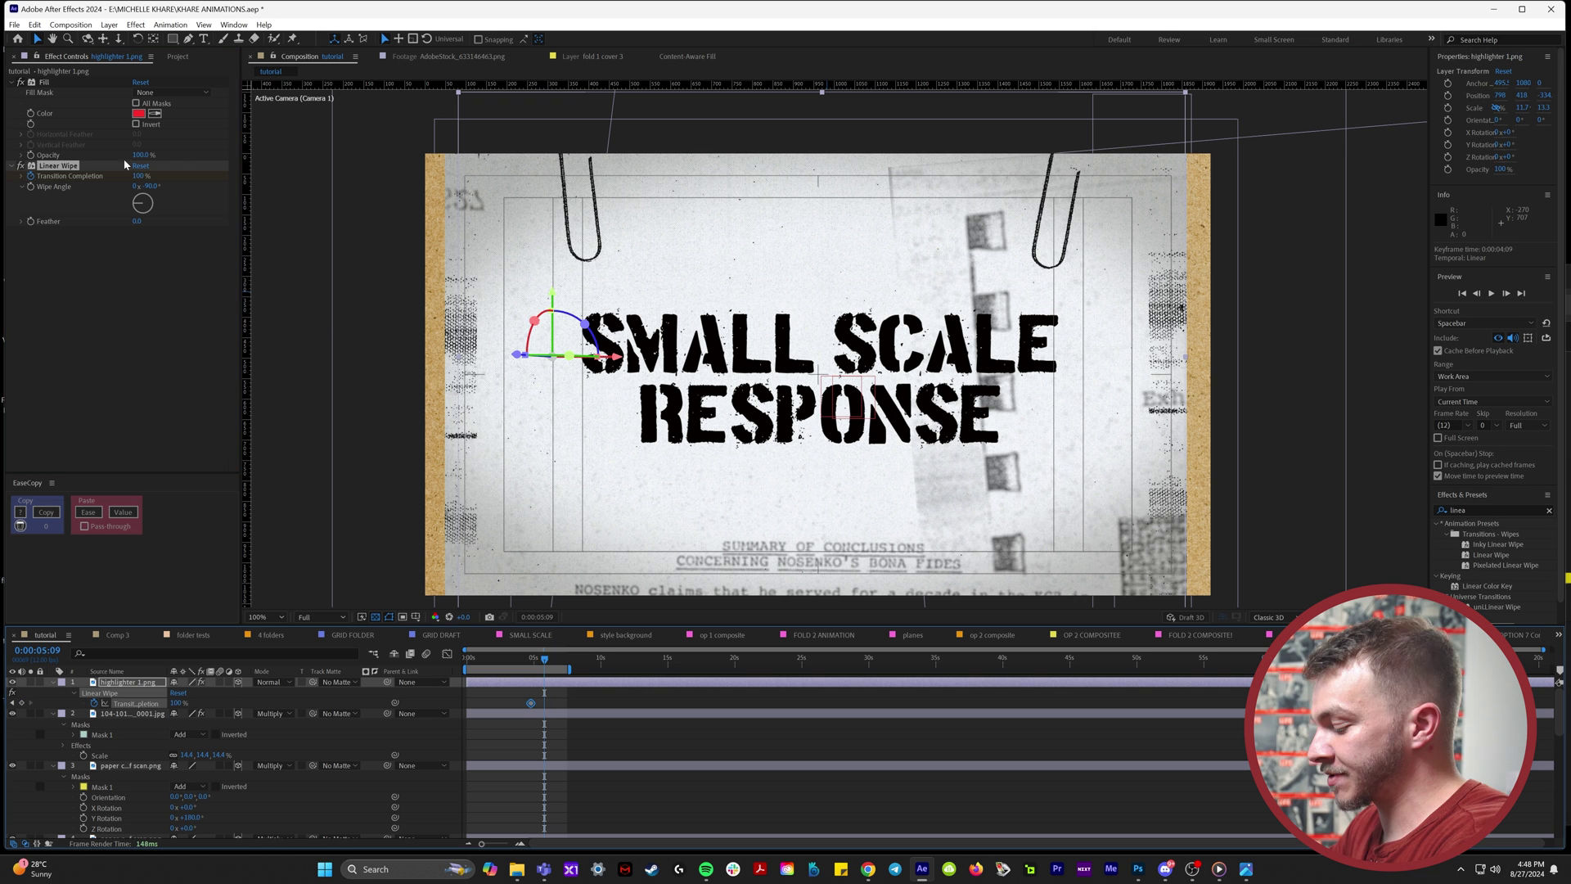
click(140, 176)
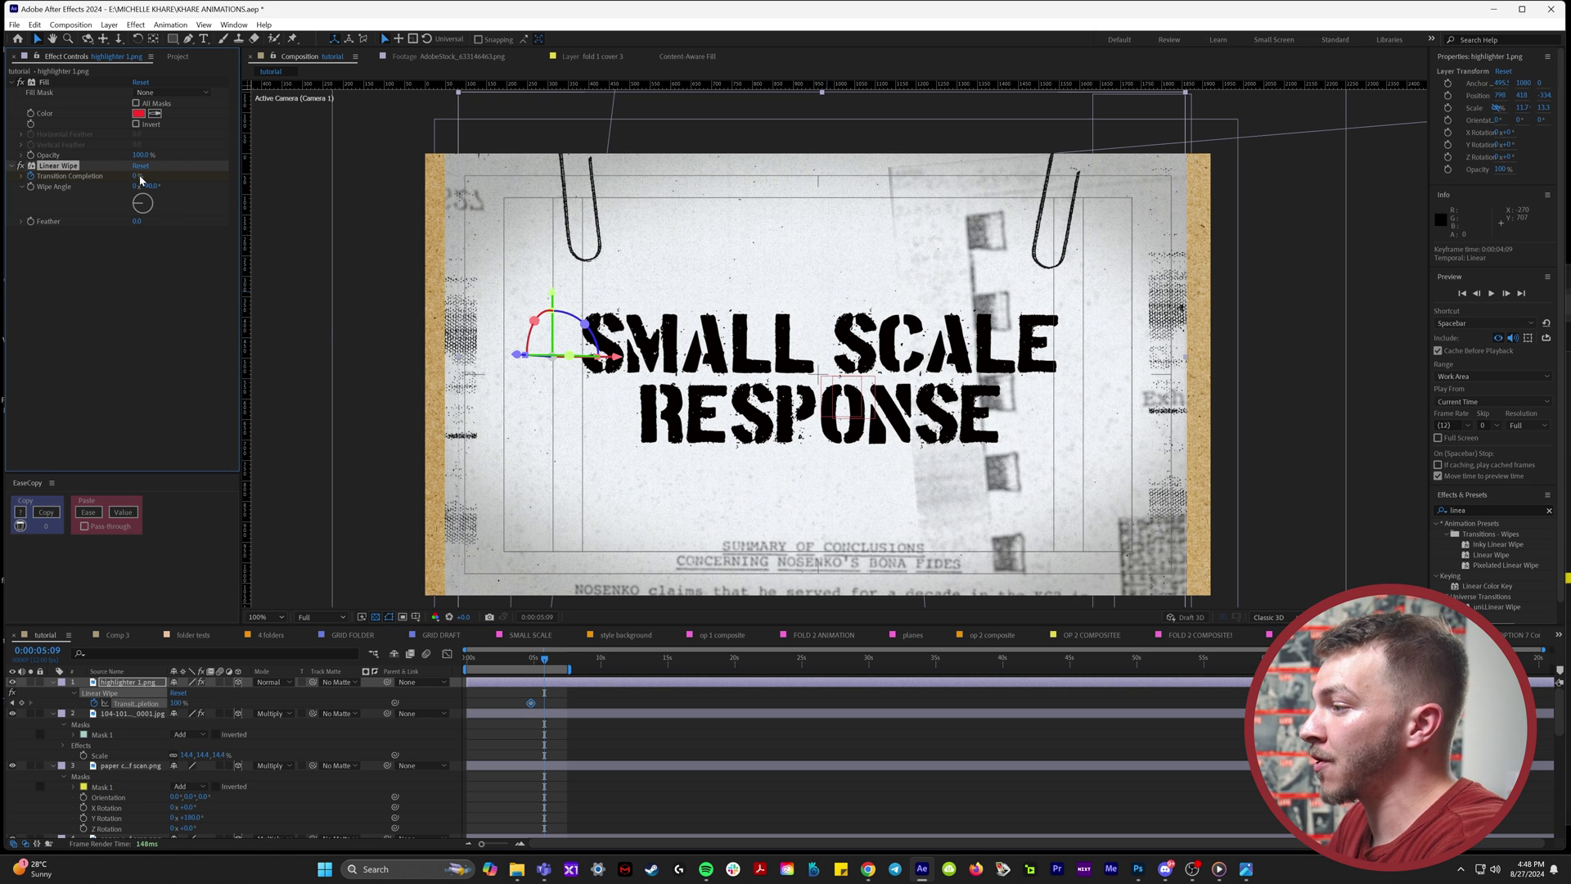
text(0)
Step: At 0:00:05:03, raise the Linear Wipe's Feather to soften the highlighter stroke's advancing edge
drag(544, 659, 537, 663)
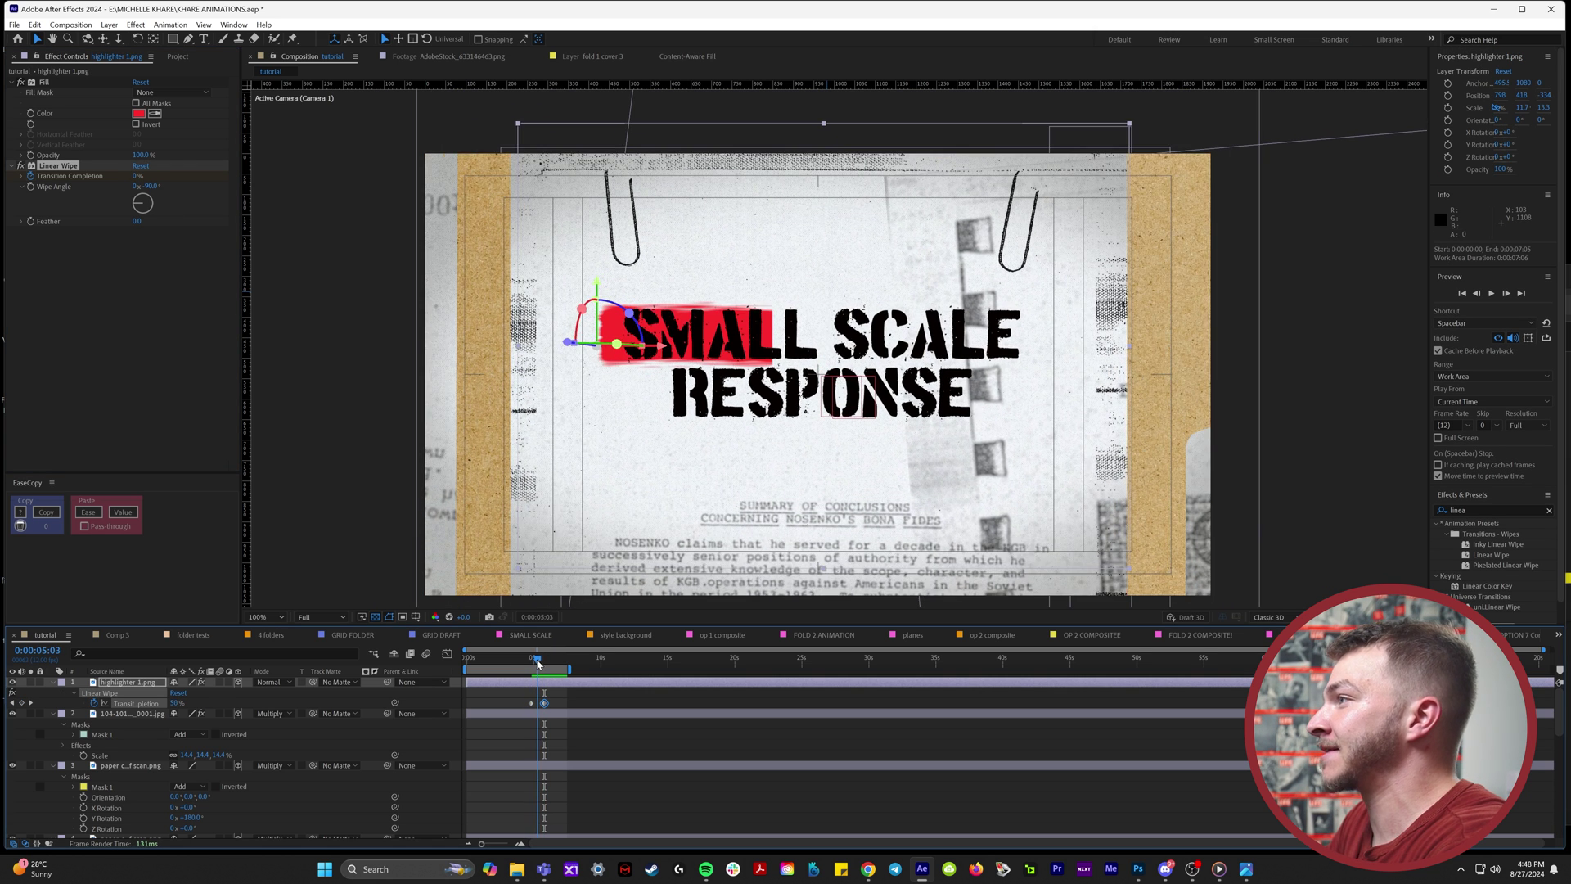
scroll(782, 362, up, 4)
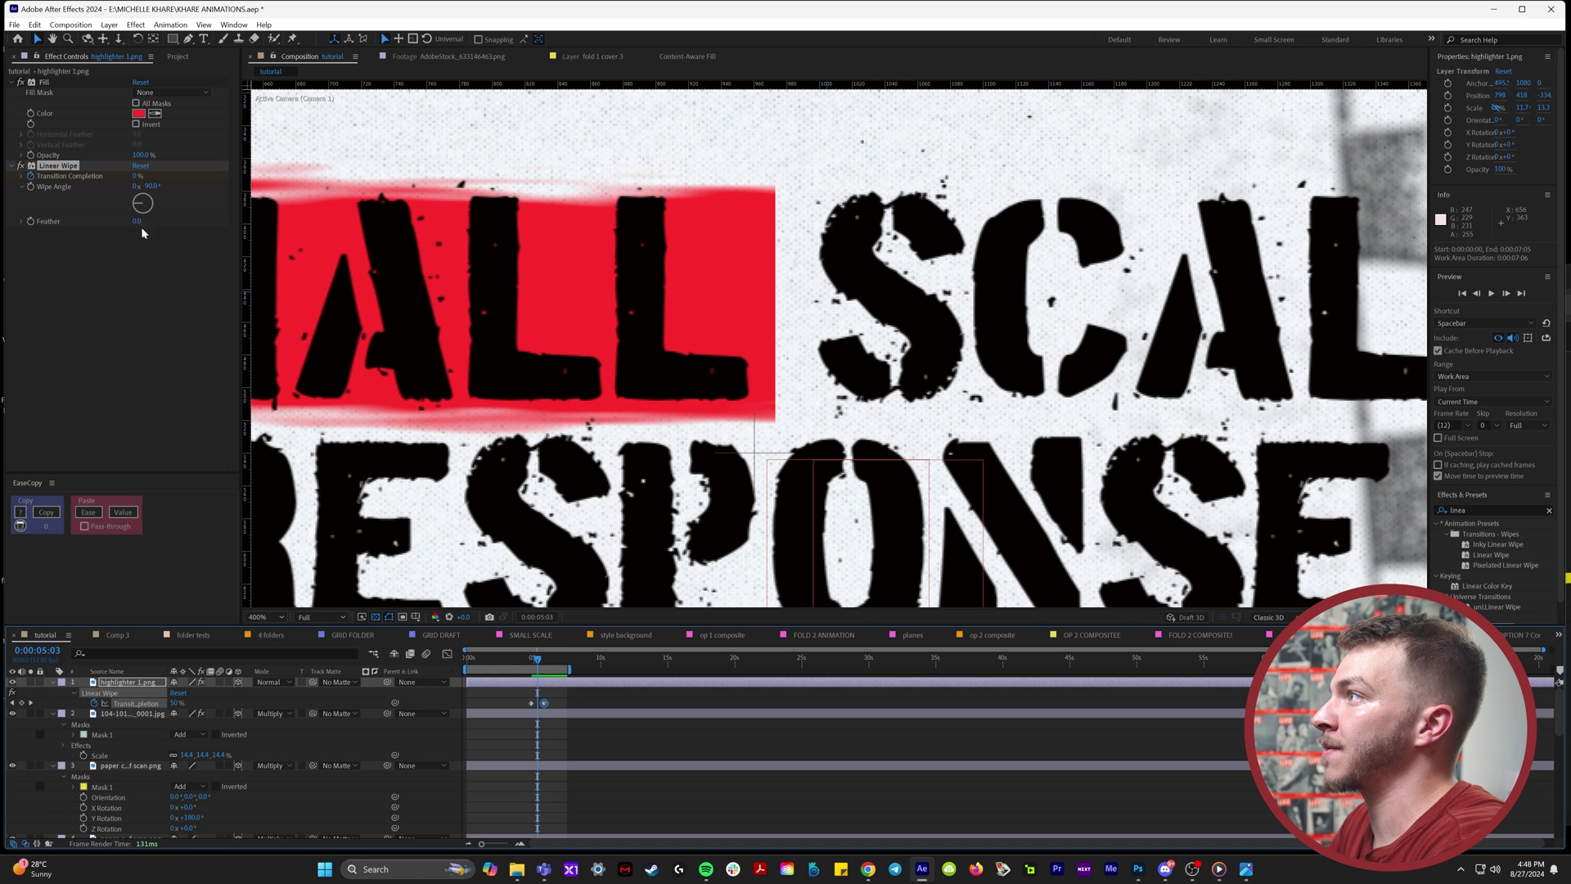
drag(135, 221, 214, 228)
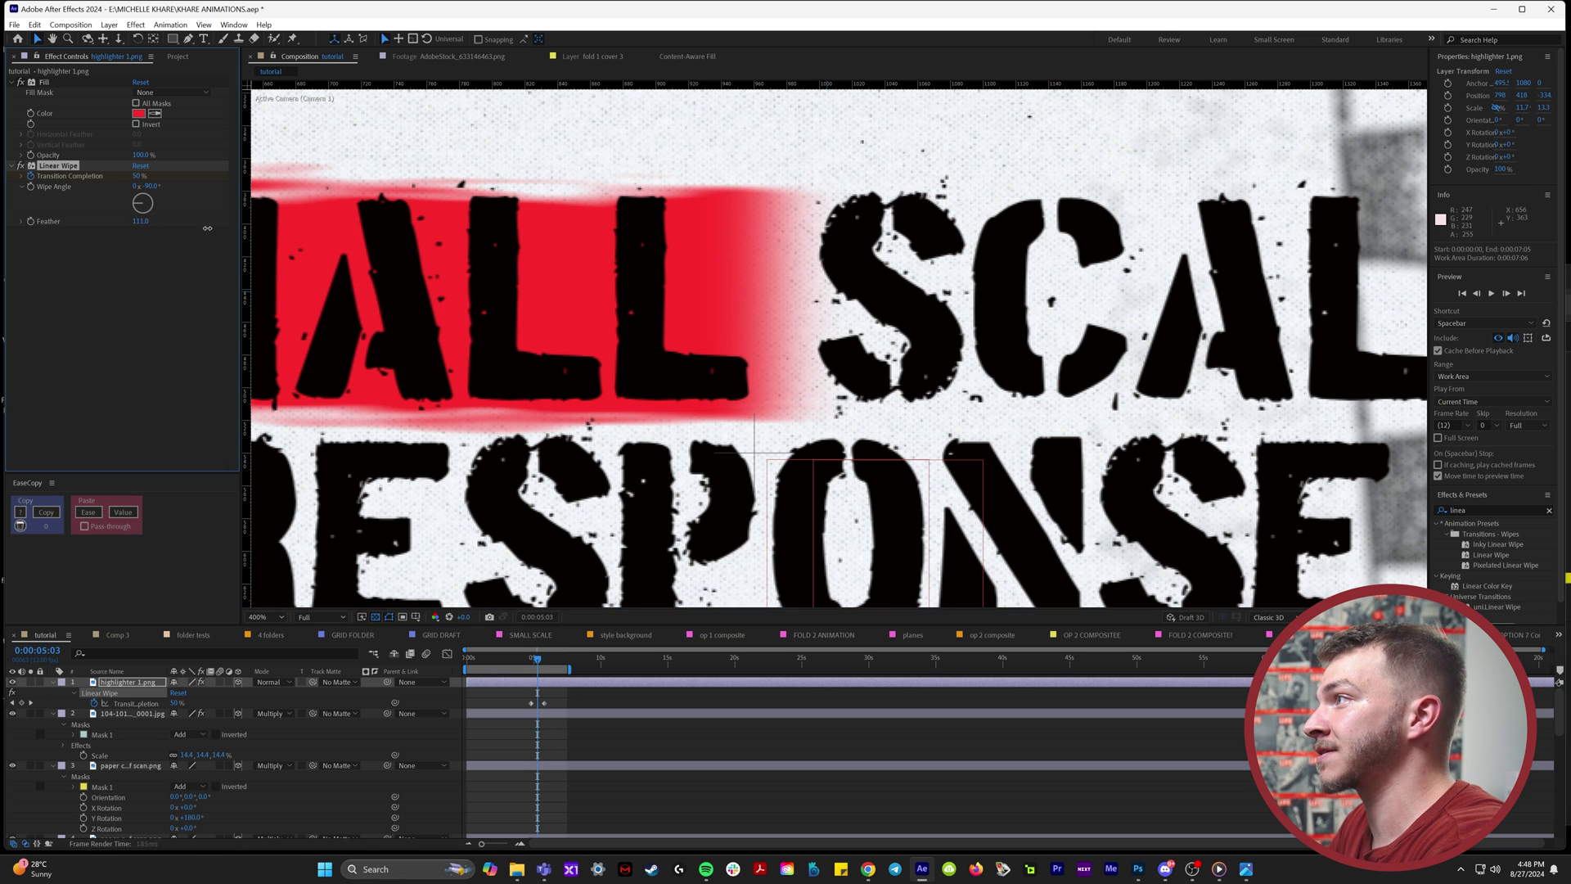
Step: Apply Easy Ease to both Transition Completion keyframes of the highlighter layer's Linear Wipe
scroll(835, 352, down, 2)
drag(562, 697, 525, 706)
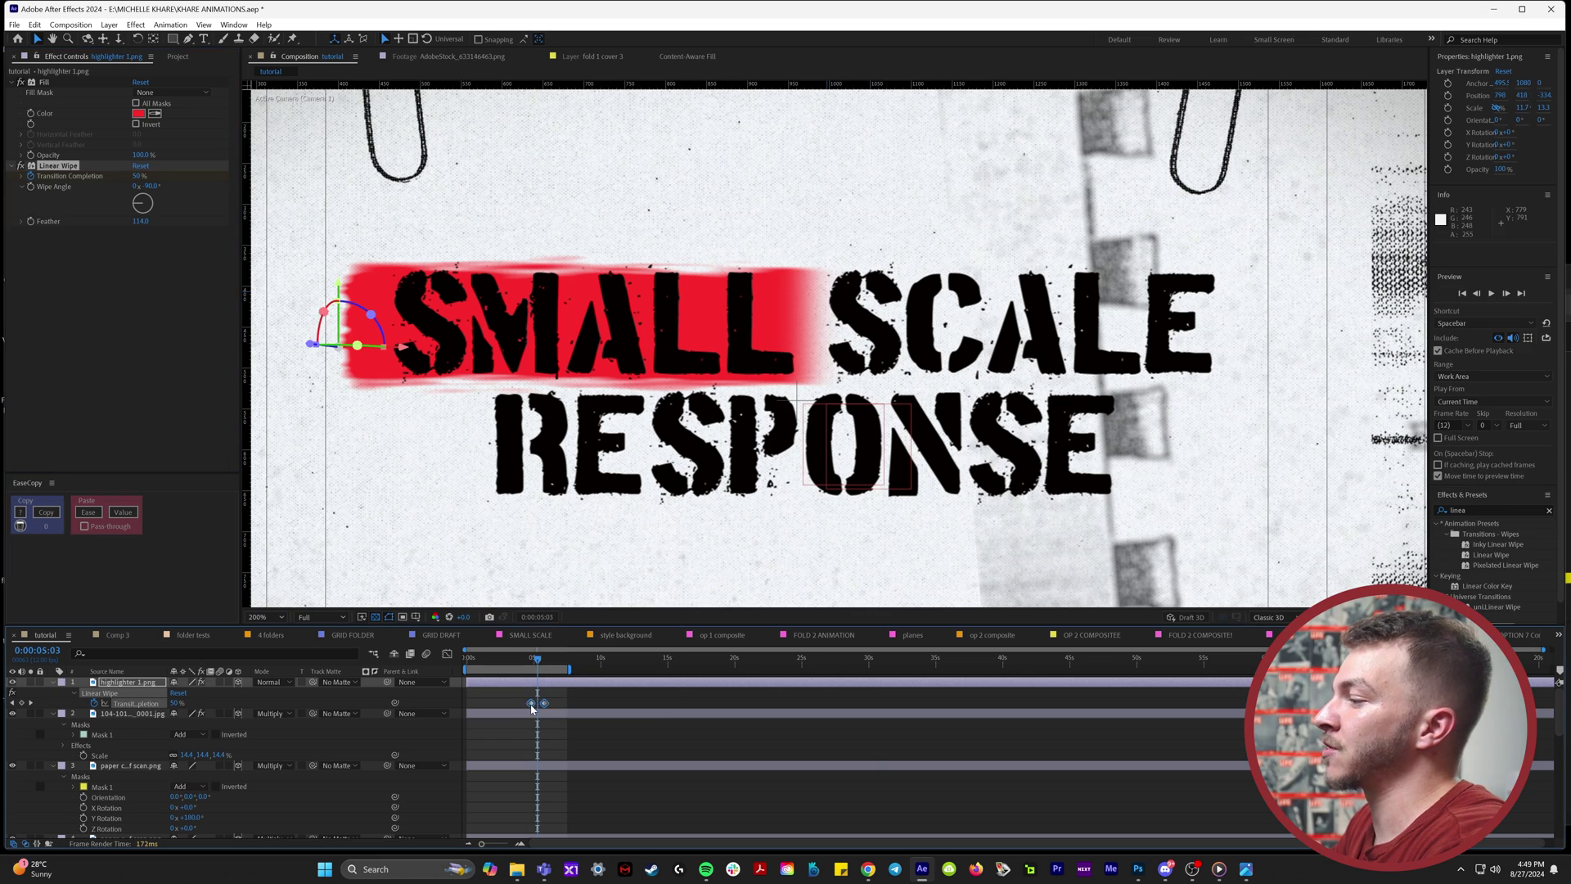
right_click(531, 704)
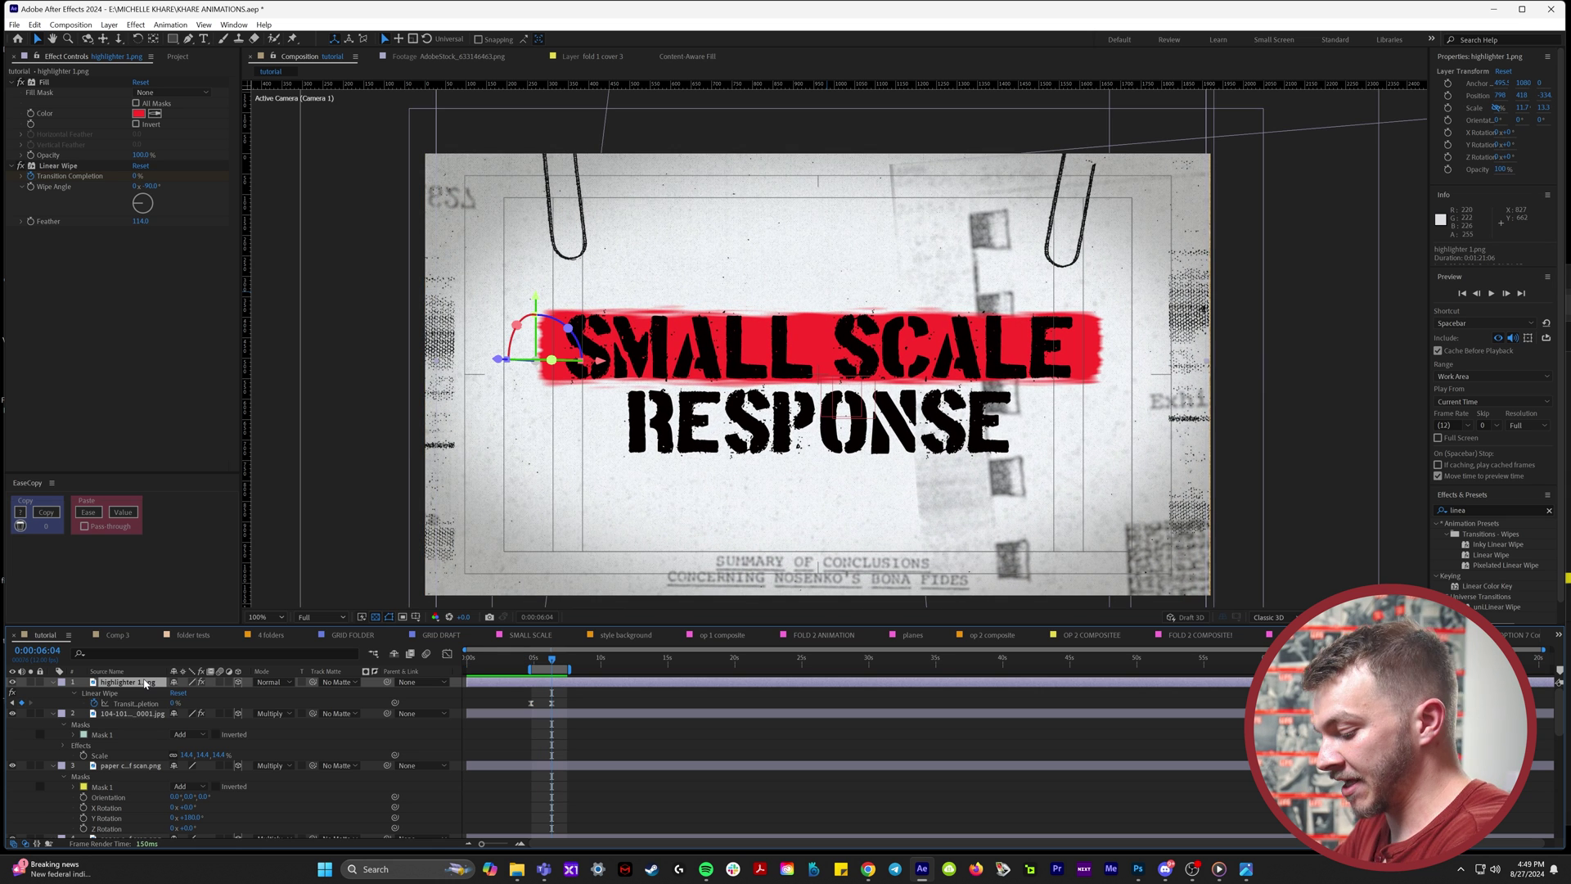
Step: Duplicate the highlighter layer, move the copy down over RESPONSE and narrow it to the width of the word
key(ctrl+d)
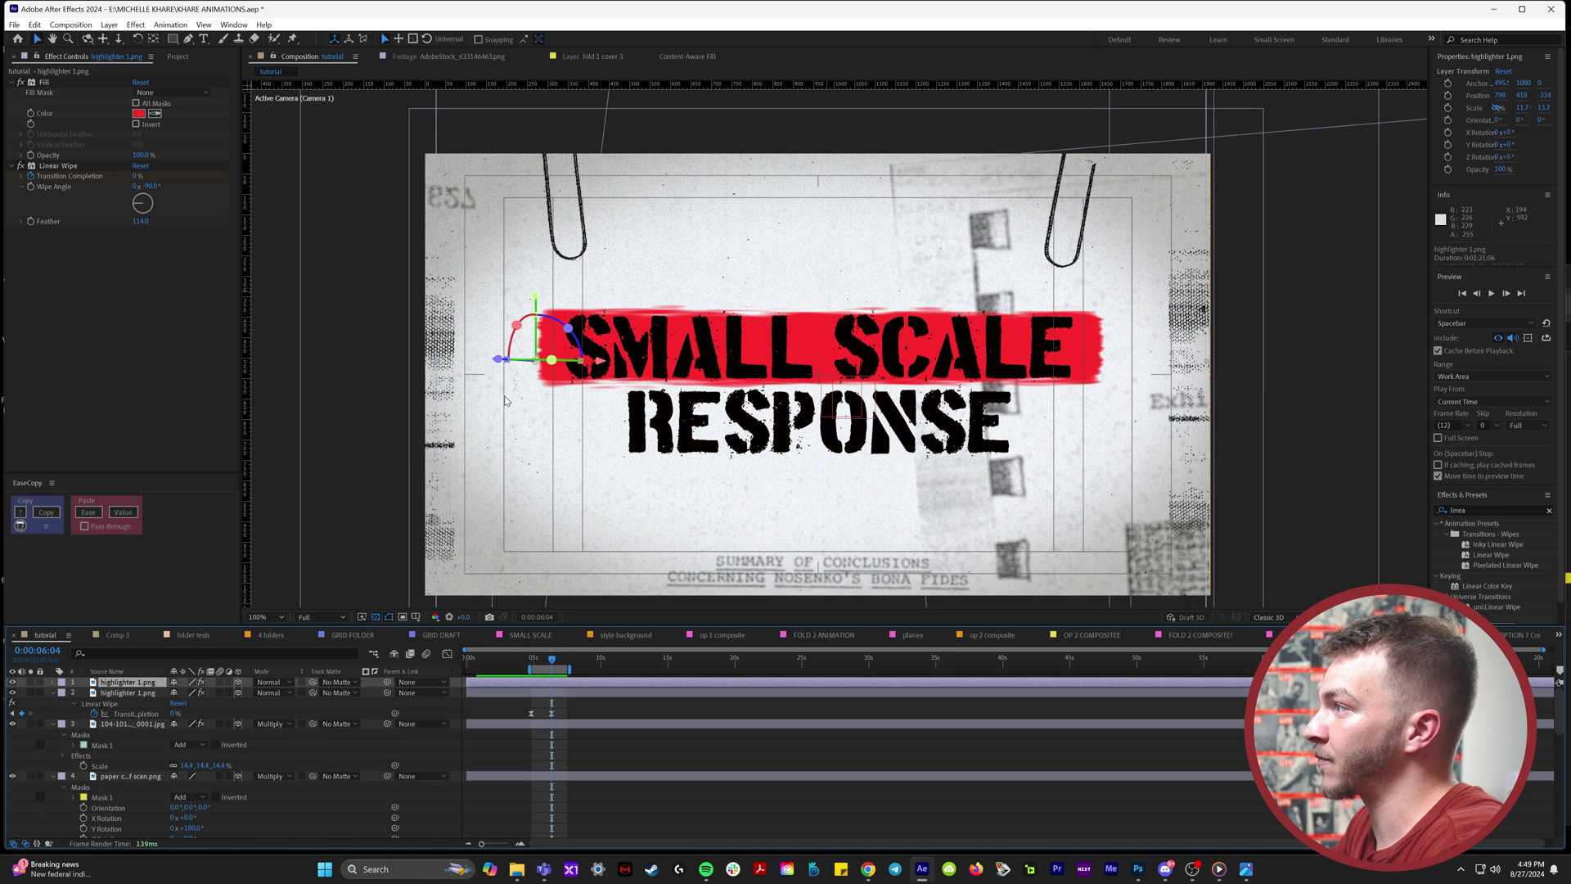
drag(535, 299, 541, 379)
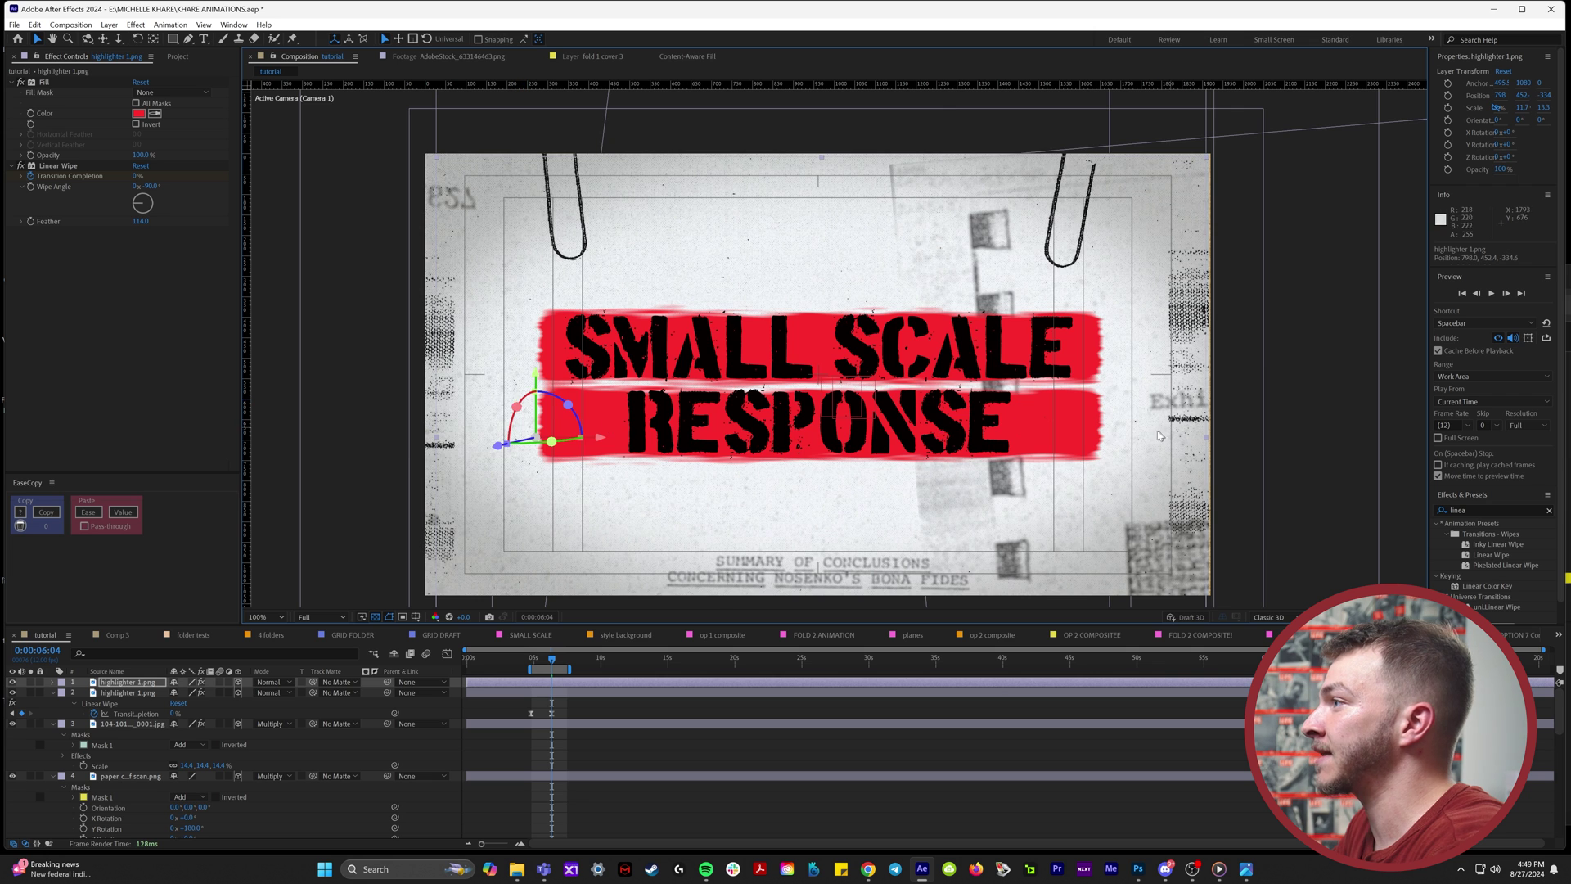
key(comma)
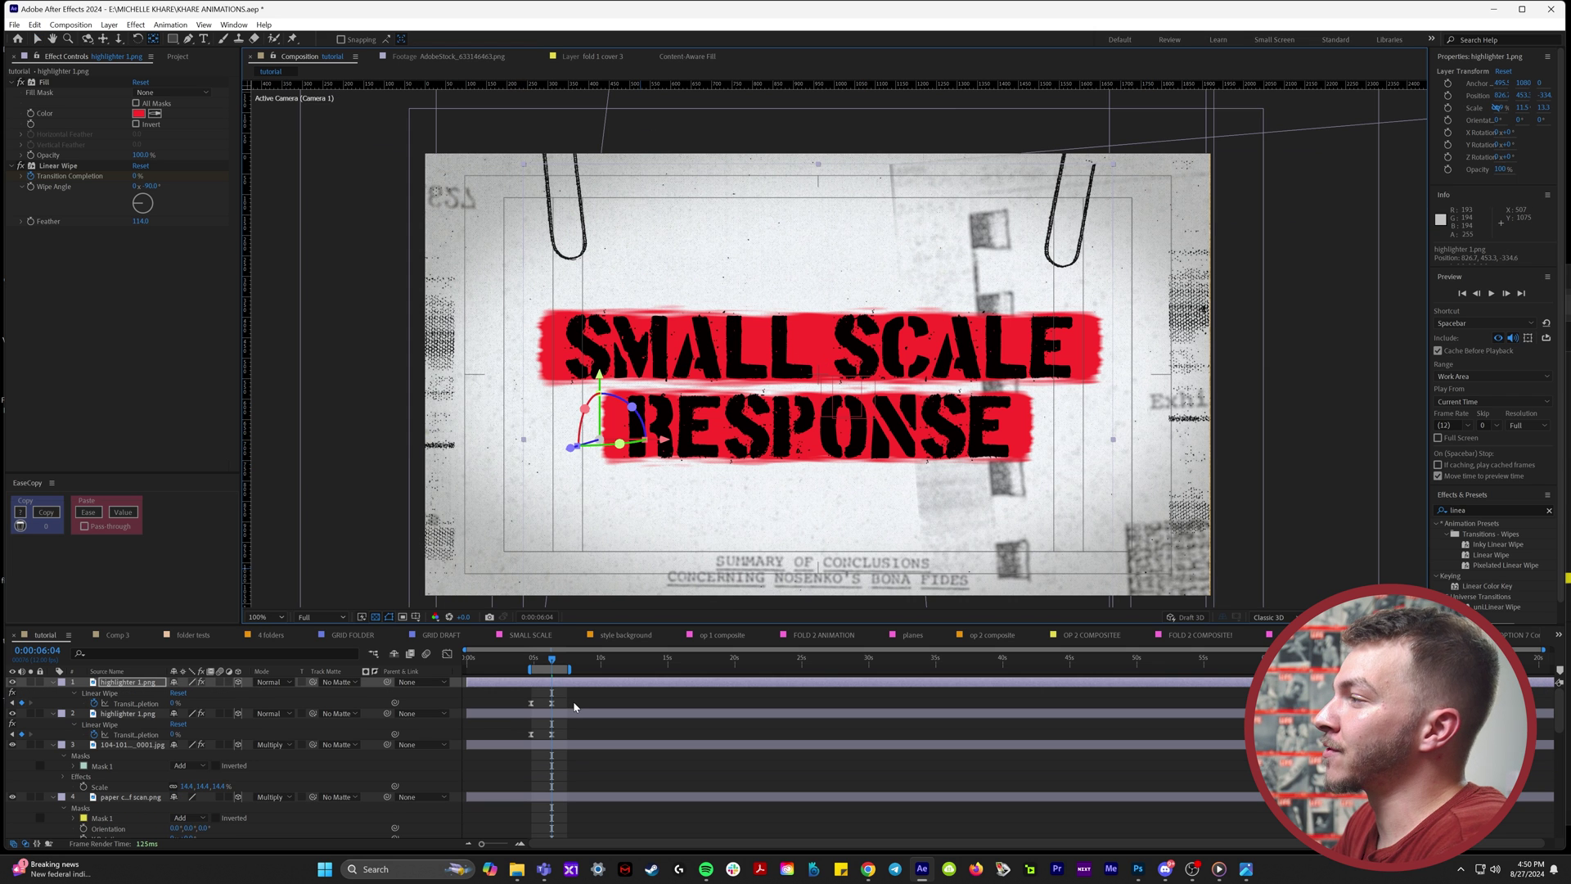
Step: Shift the duplicate highlighter's Transition Completion keyframes slightly later so its stroke follows the first, and preview the animation
drag(575, 707, 527, 710)
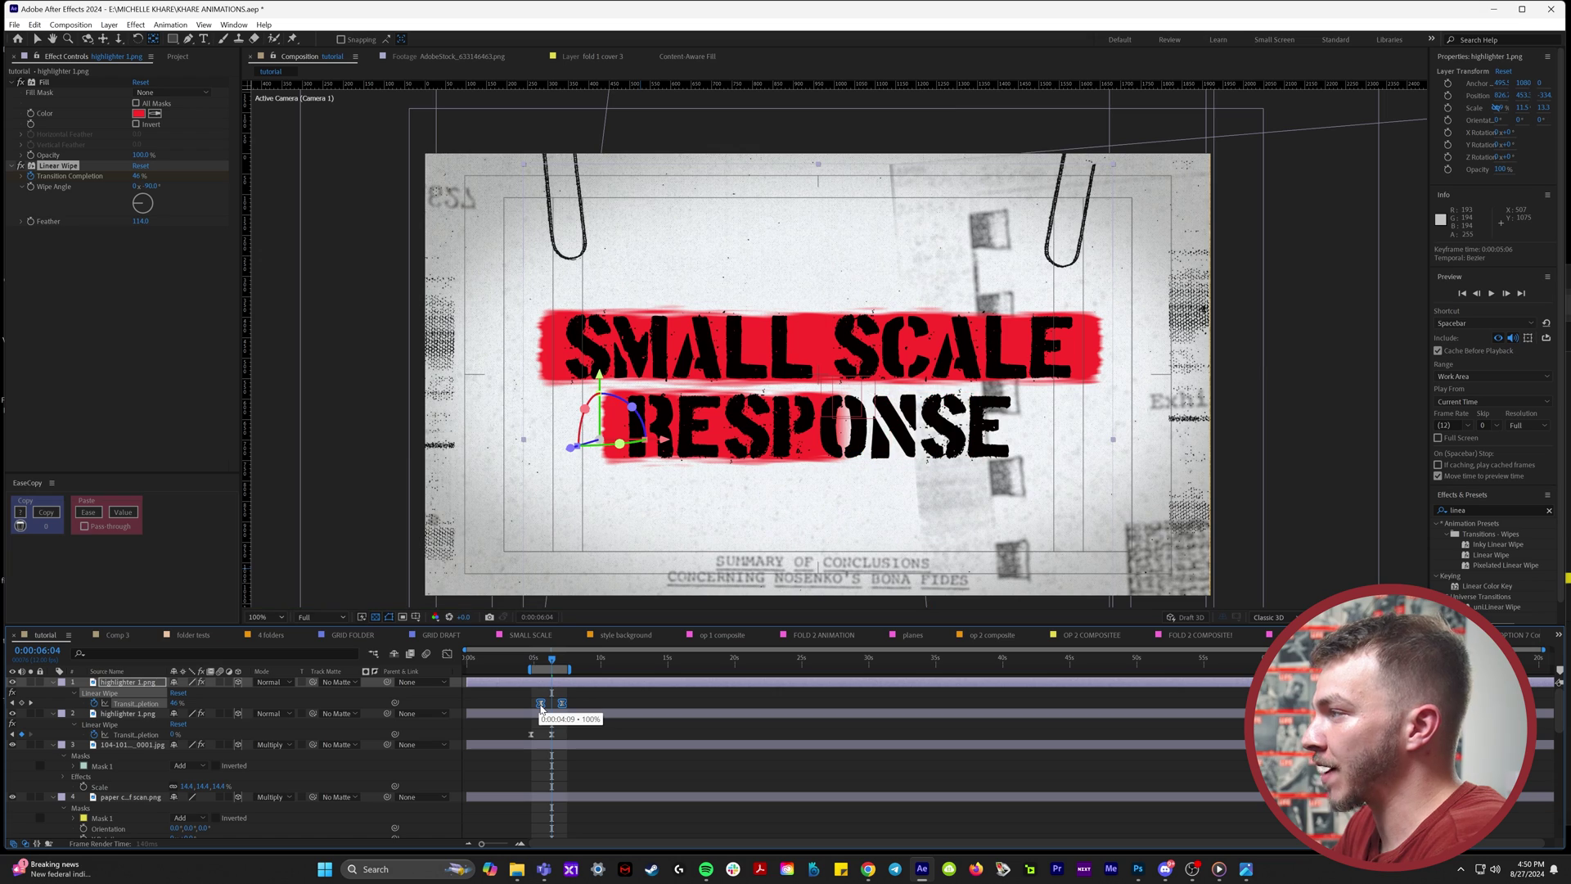
drag(534, 664, 552, 667)
key(space)
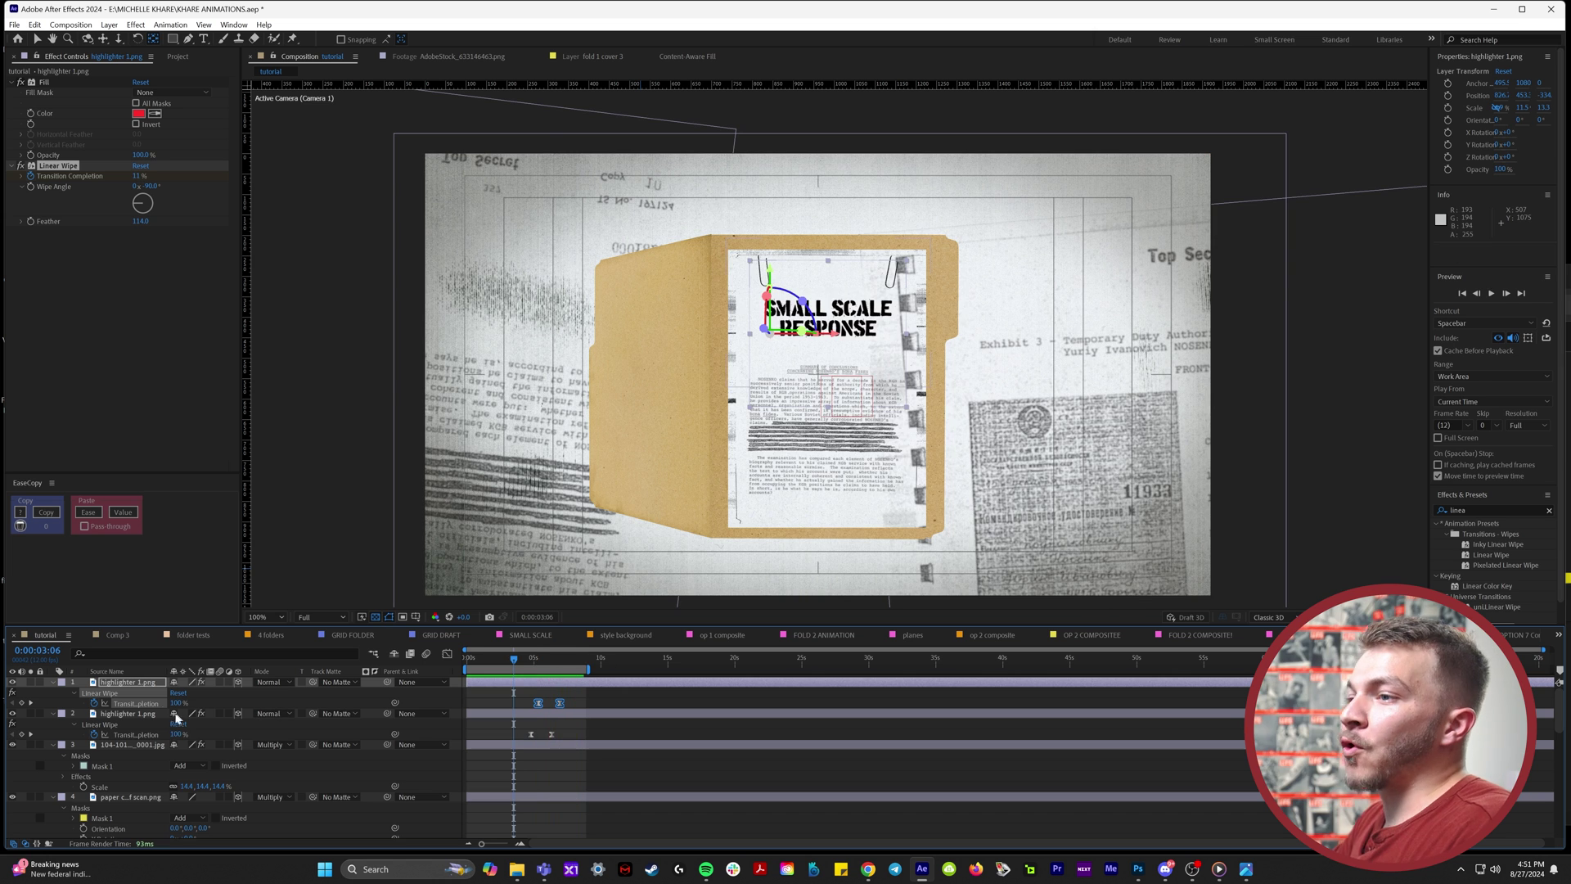
Step: Enable motion blur for all layers in the tutorial composition
key(ctrl+a)
click(53, 684)
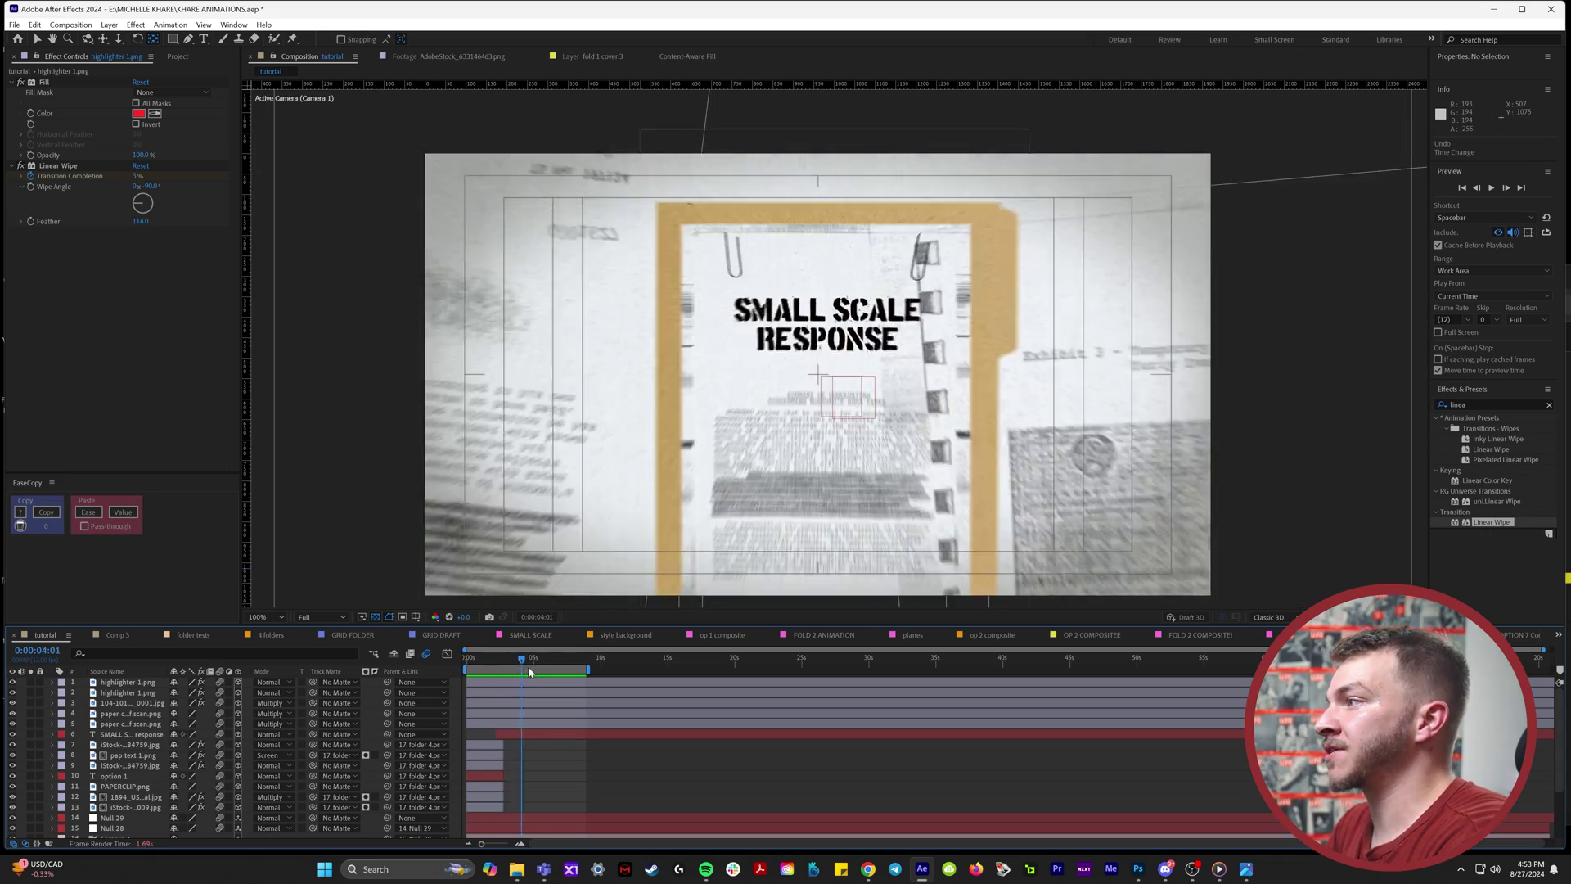
Step: Add a new adjustment layer on top of the stack and apply the Camera Lens Blur effect to it
click(109, 25)
mouse_move(131, 38)
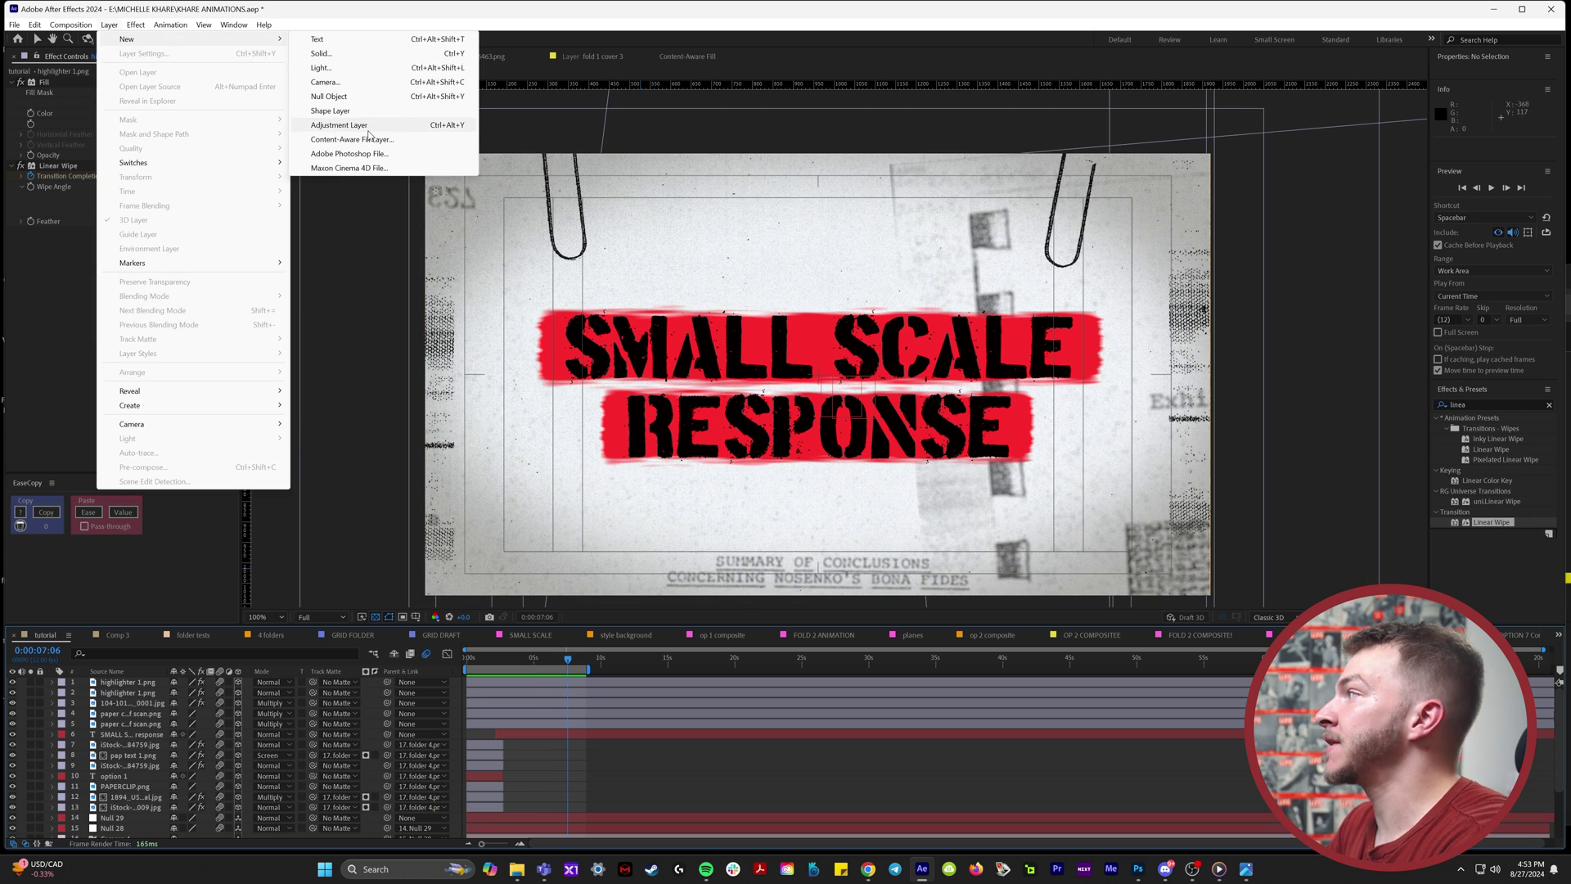
click(368, 127)
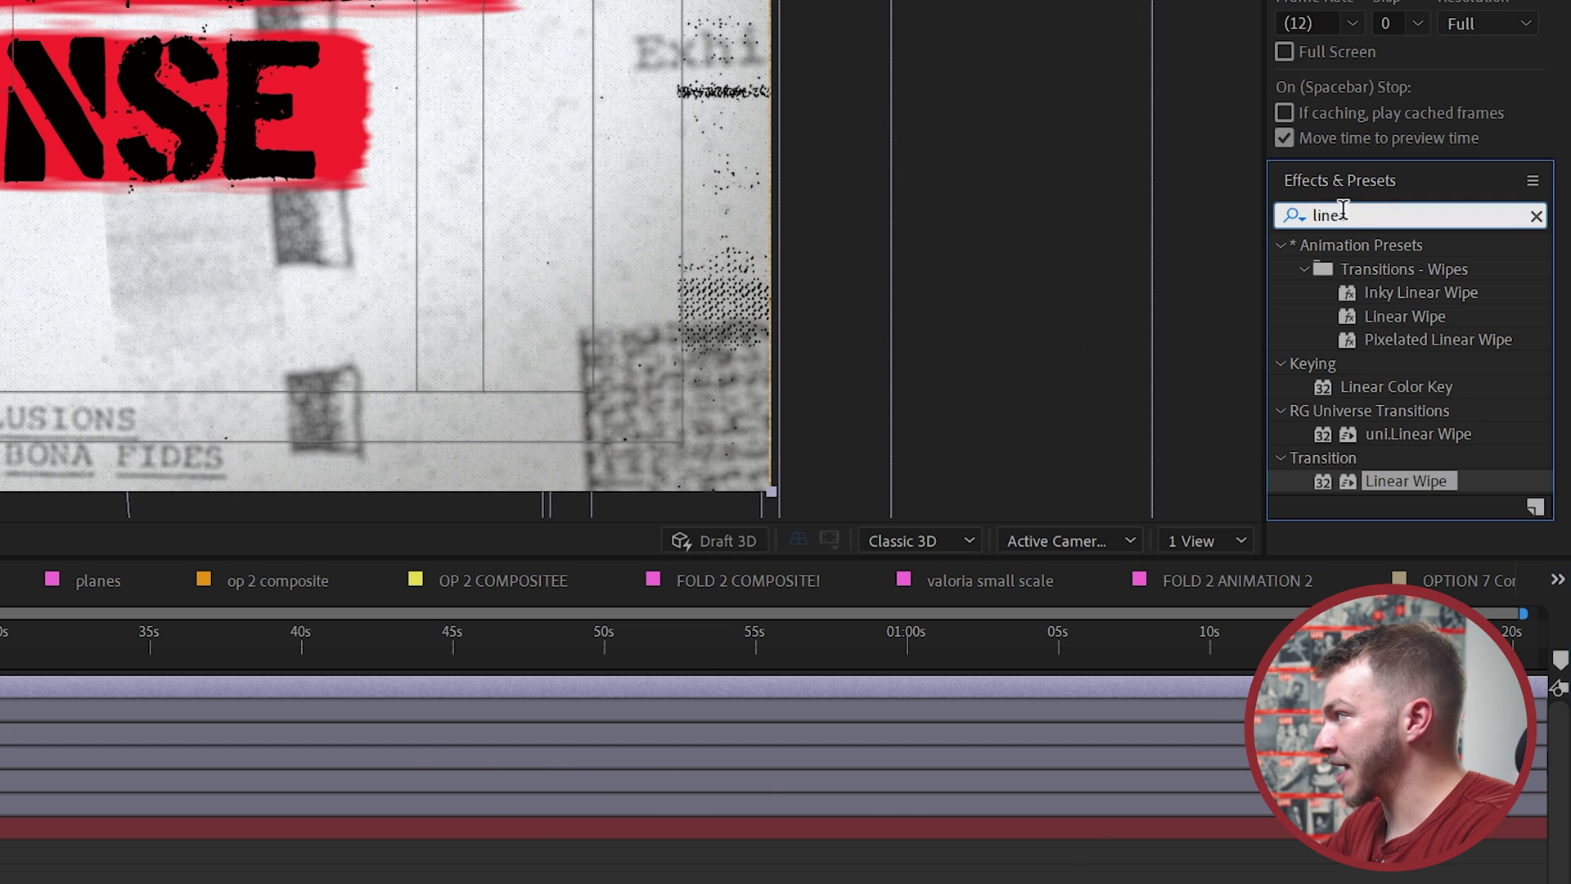
text(camera)
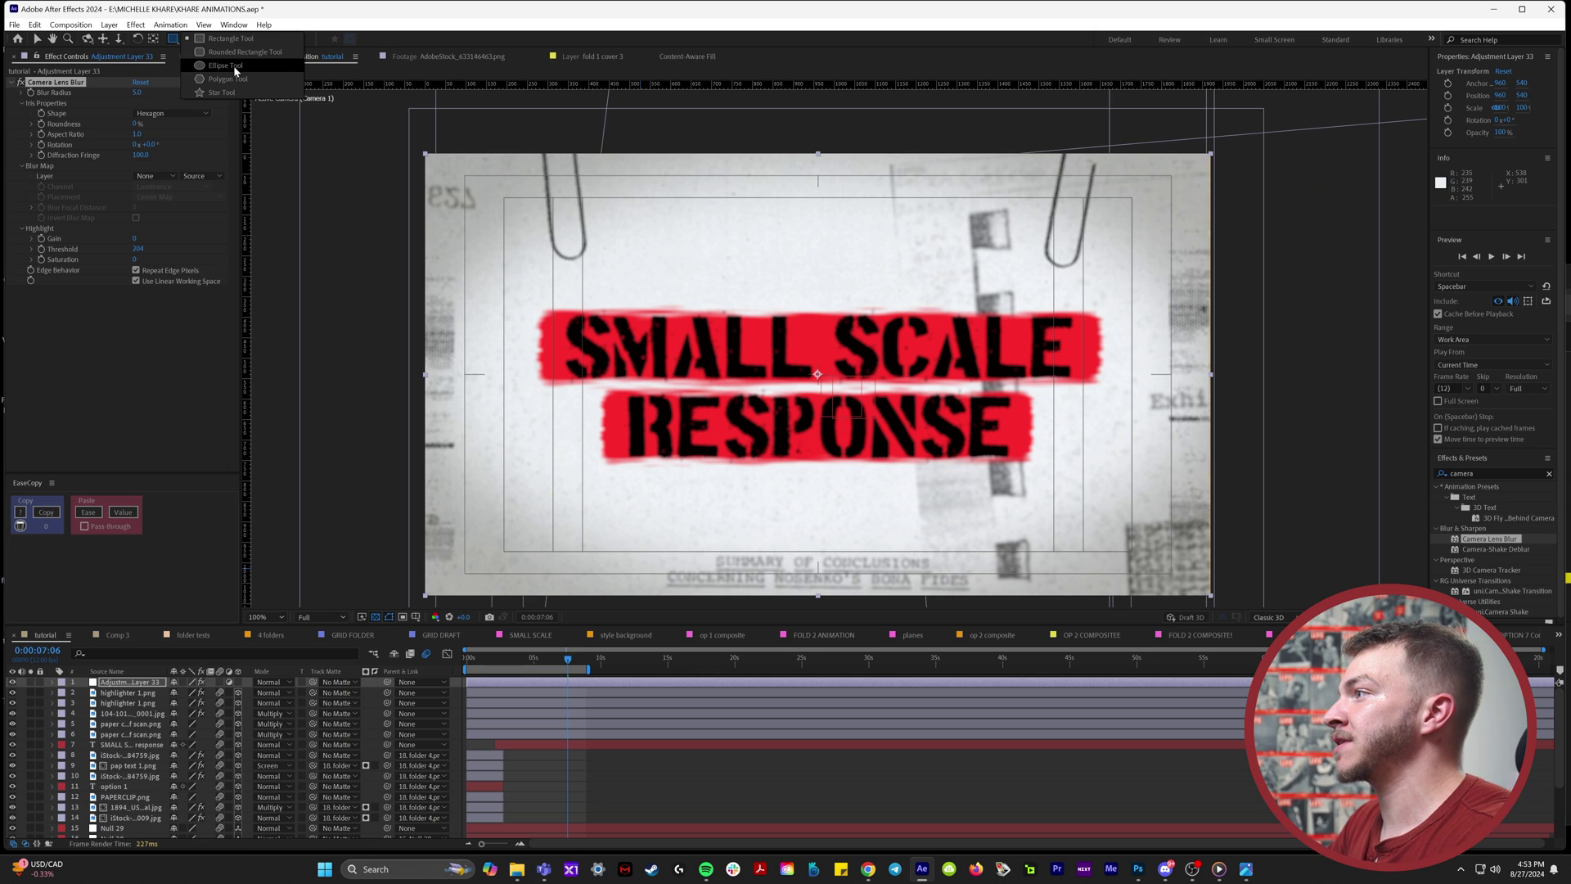
Step: Draw a large centred elliptical mask on the adjustment layer, set it to Subtract and feather its edge
click(233, 67)
drag(819, 374, 465, 187)
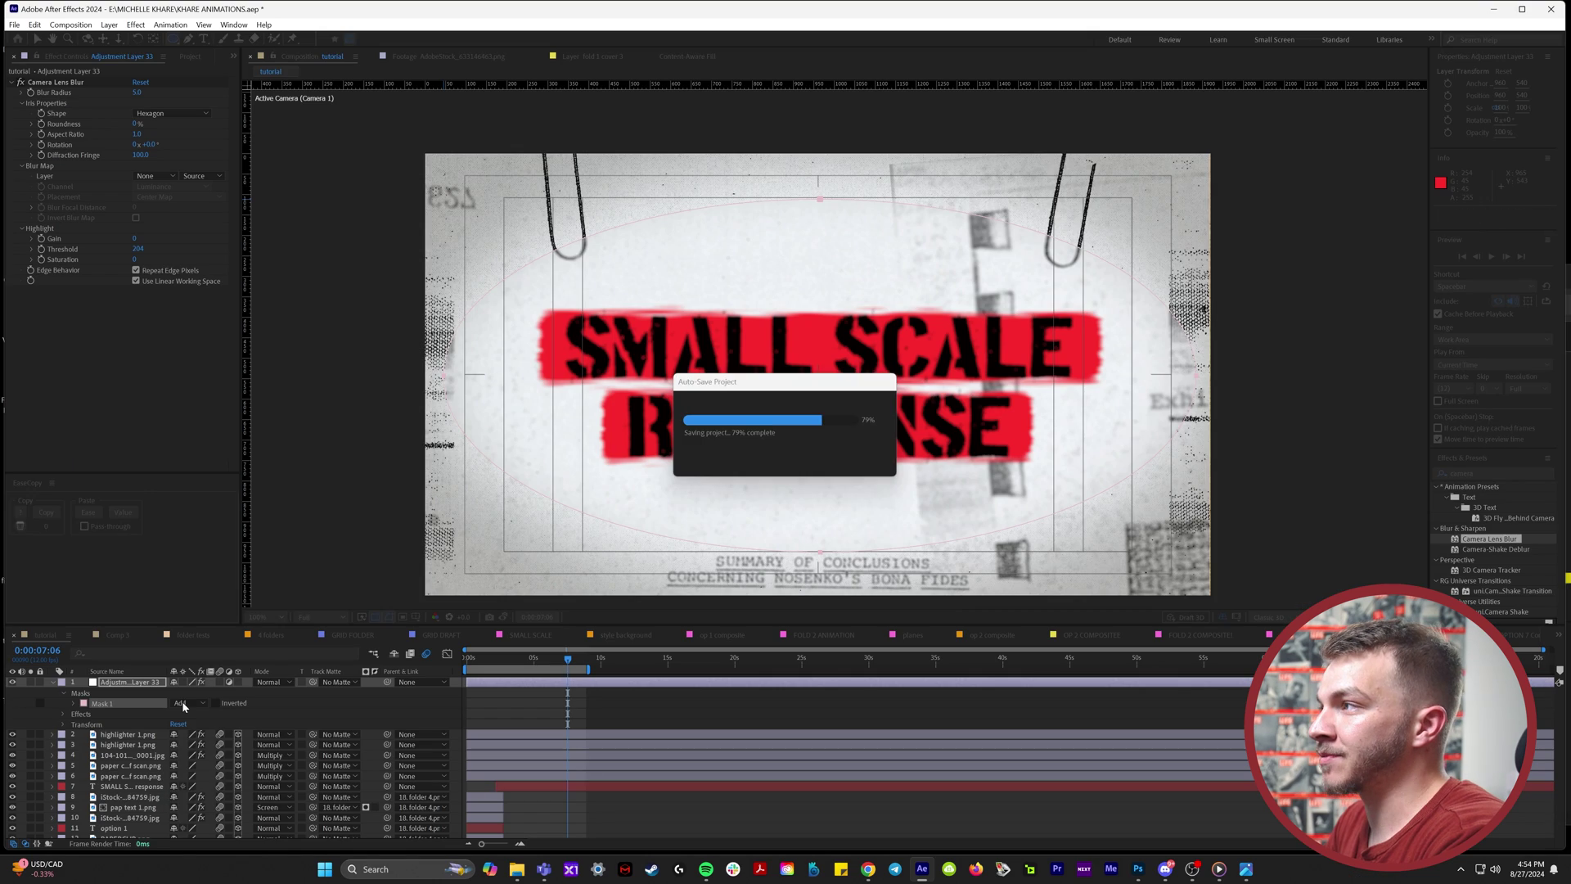
click(181, 702)
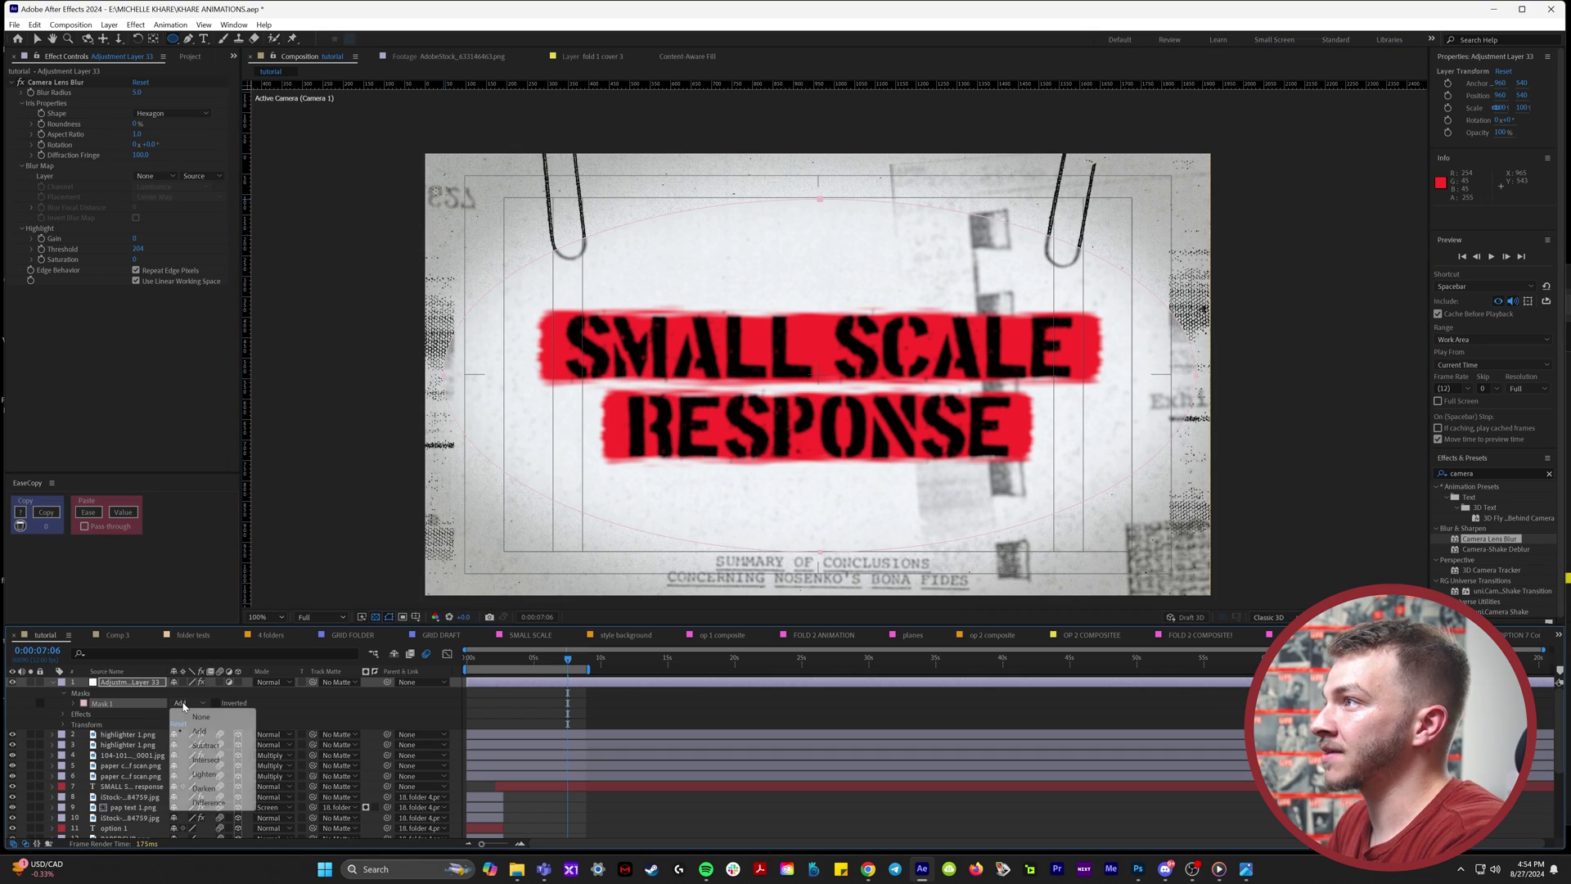
click(205, 744)
key(m)
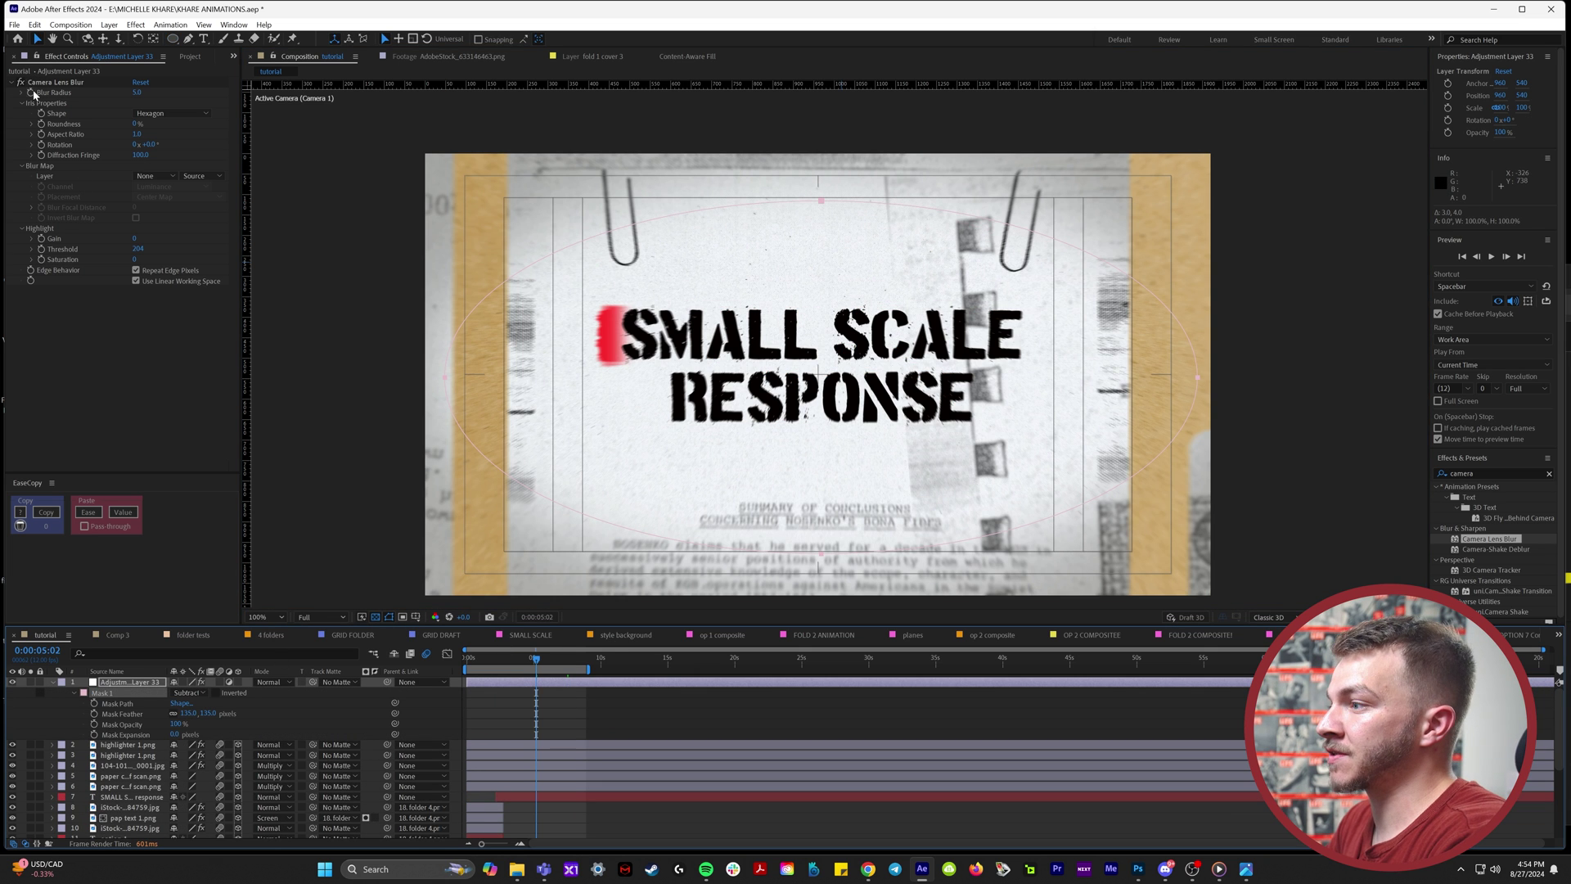
Step: Keyframe the Camera Lens Blur's Blur Radius from 0 at 0:00:04:04 to 7 at 0:00:06:05 and inspect the blurred edges
key(u)
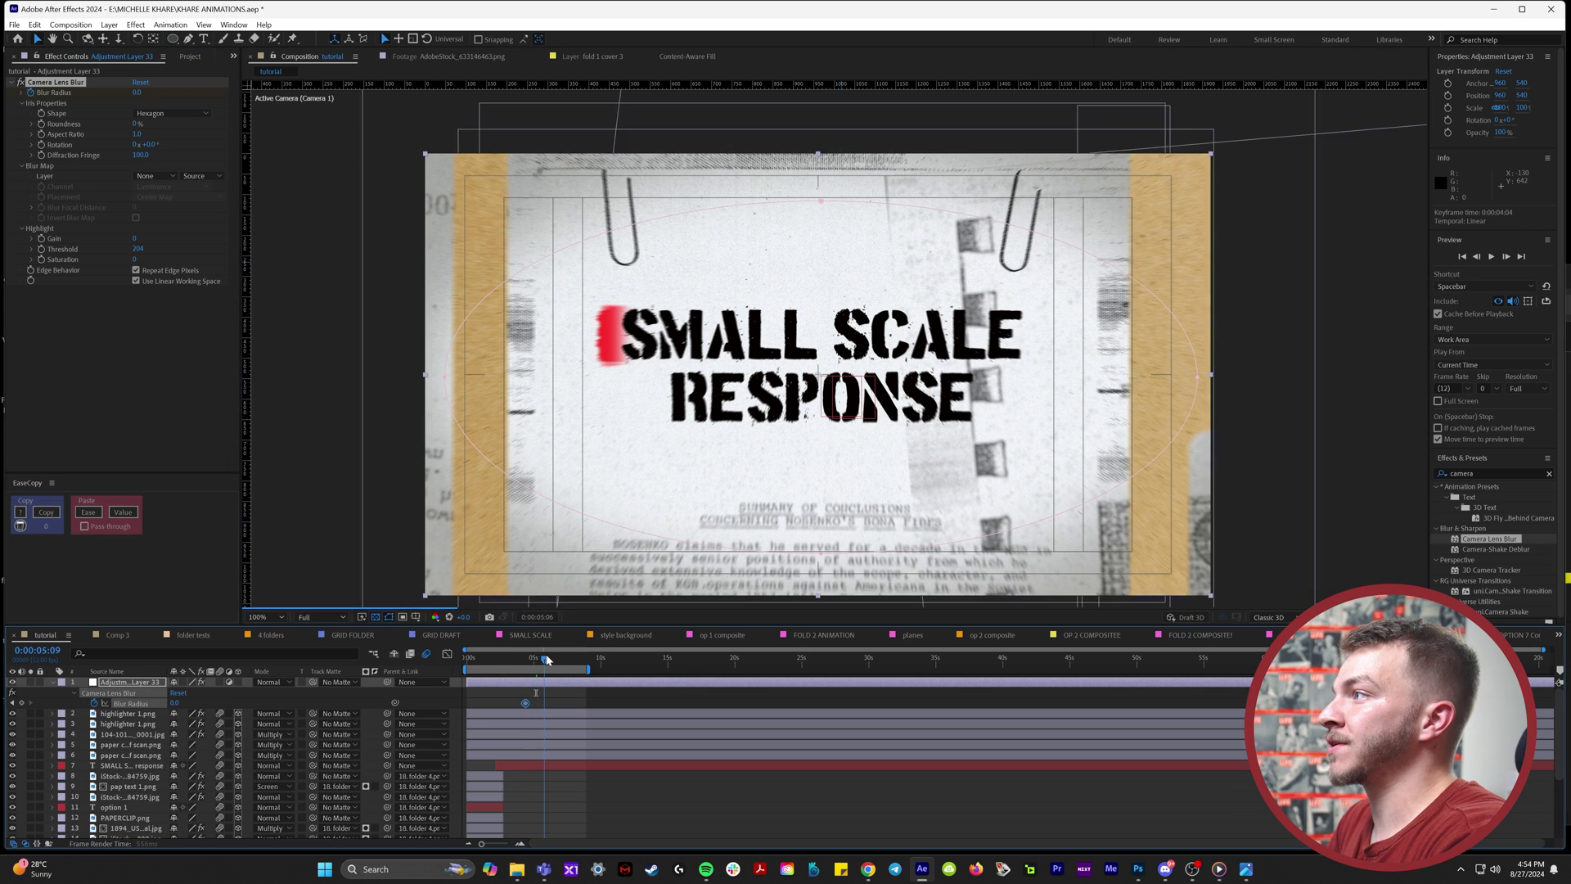
click(554, 660)
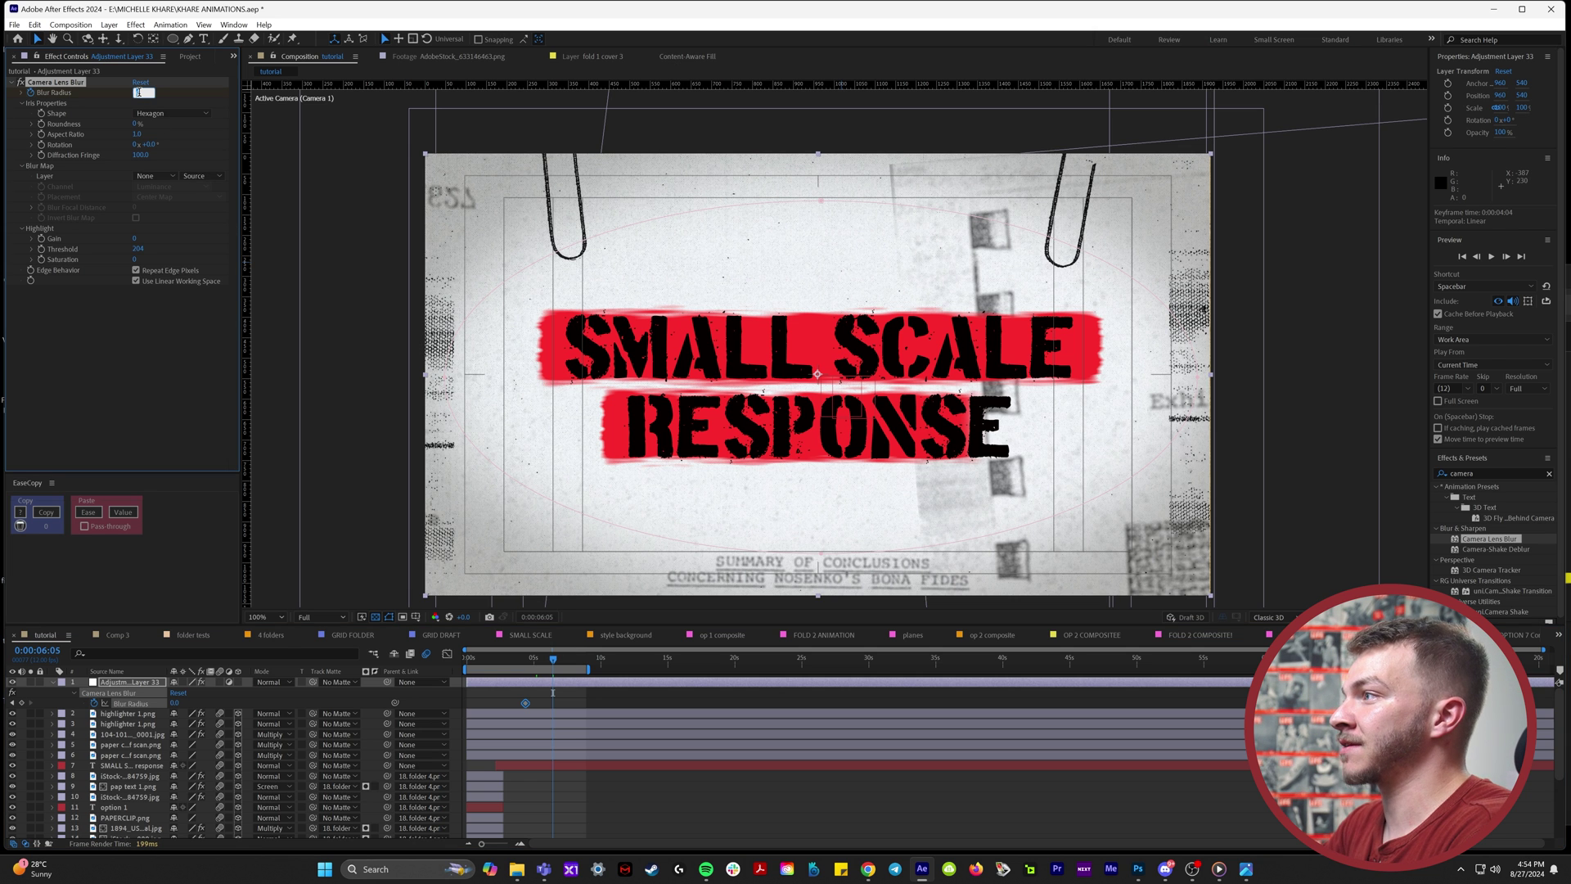
text(7)
click(518, 219)
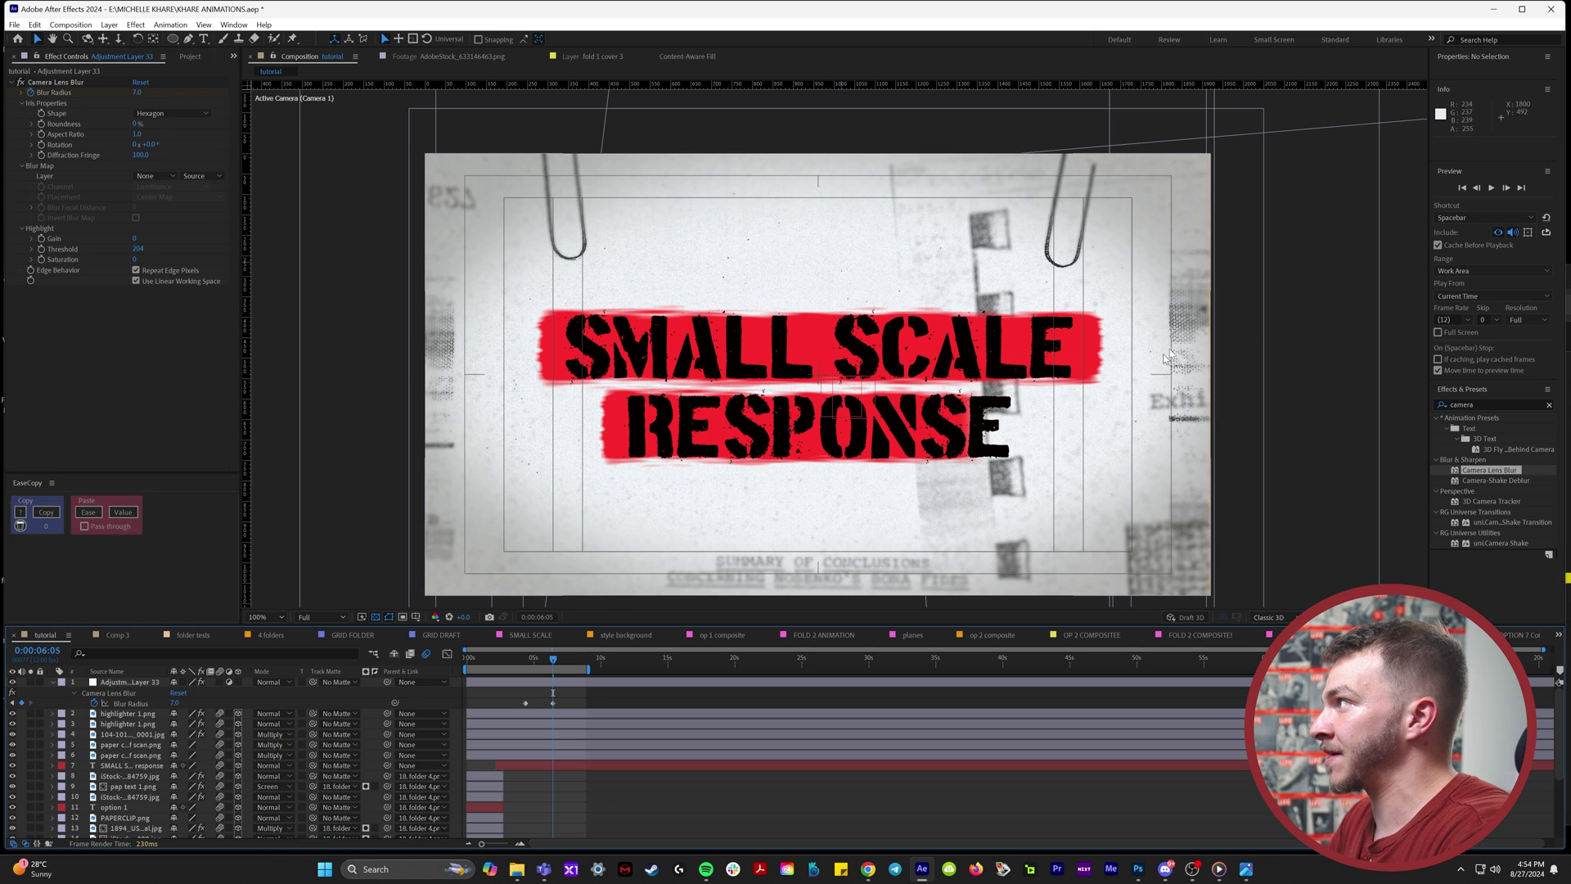
scroll(1022, 376, up, 4)
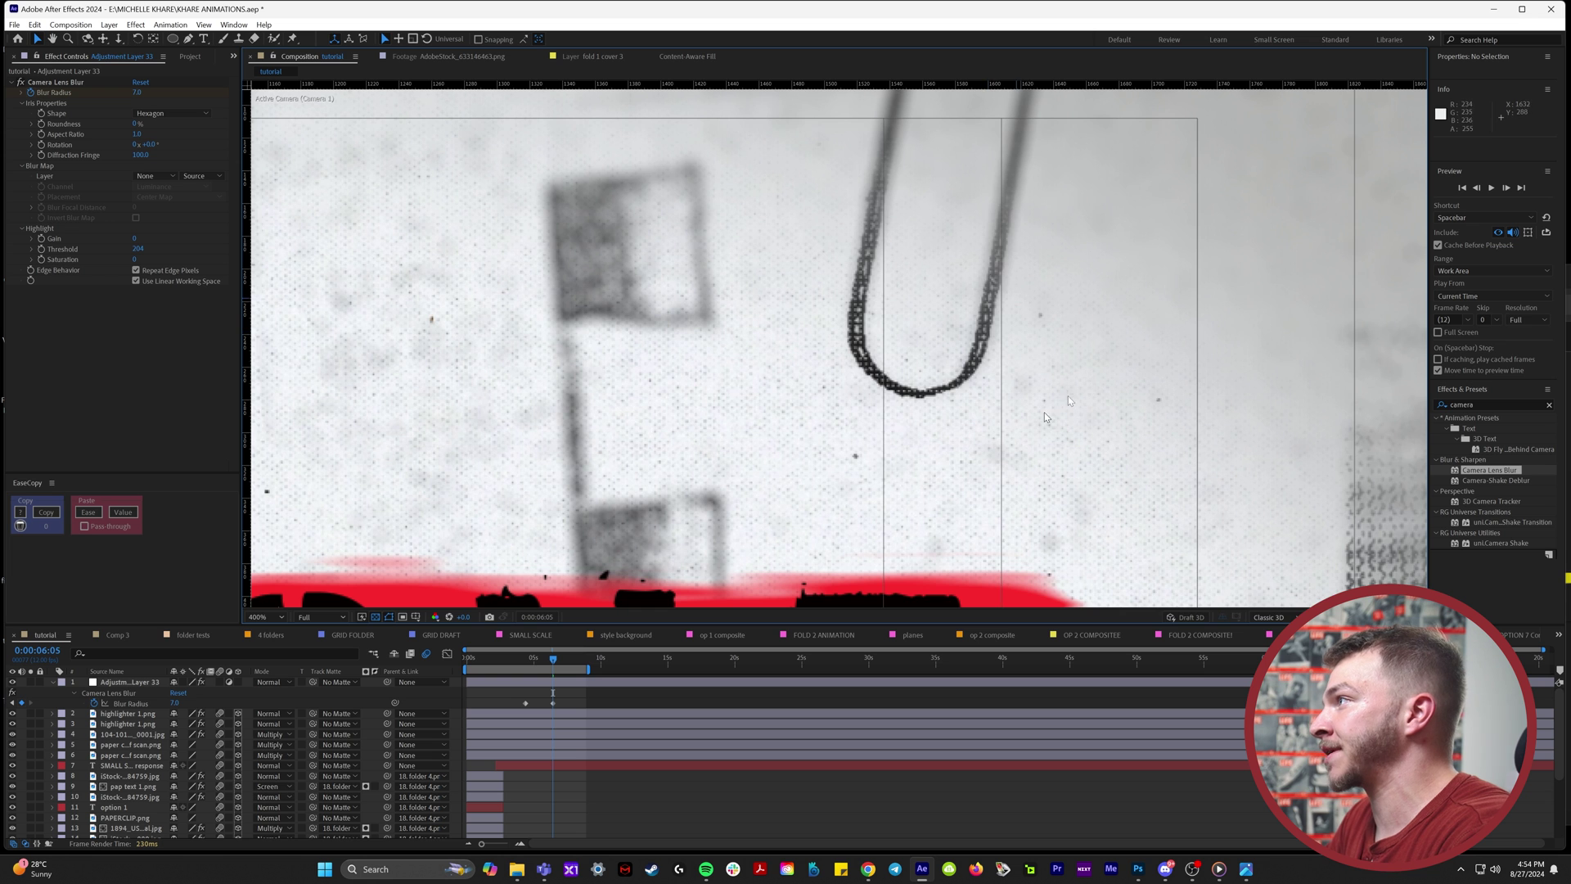
scroll(933, 395, down, 6)
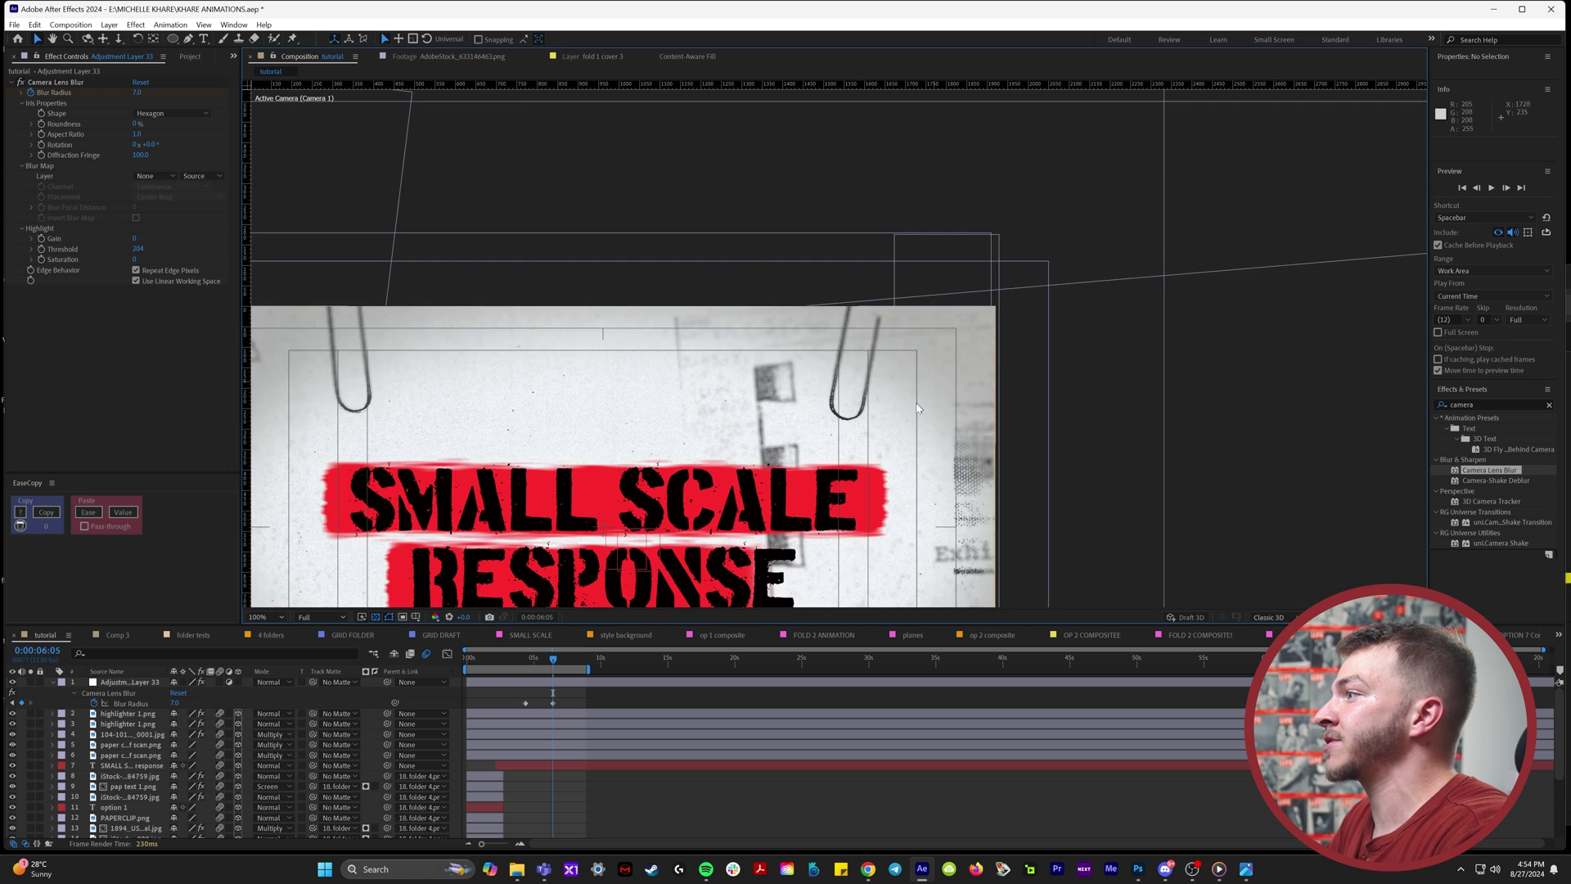
scroll(898, 383, up, 2)
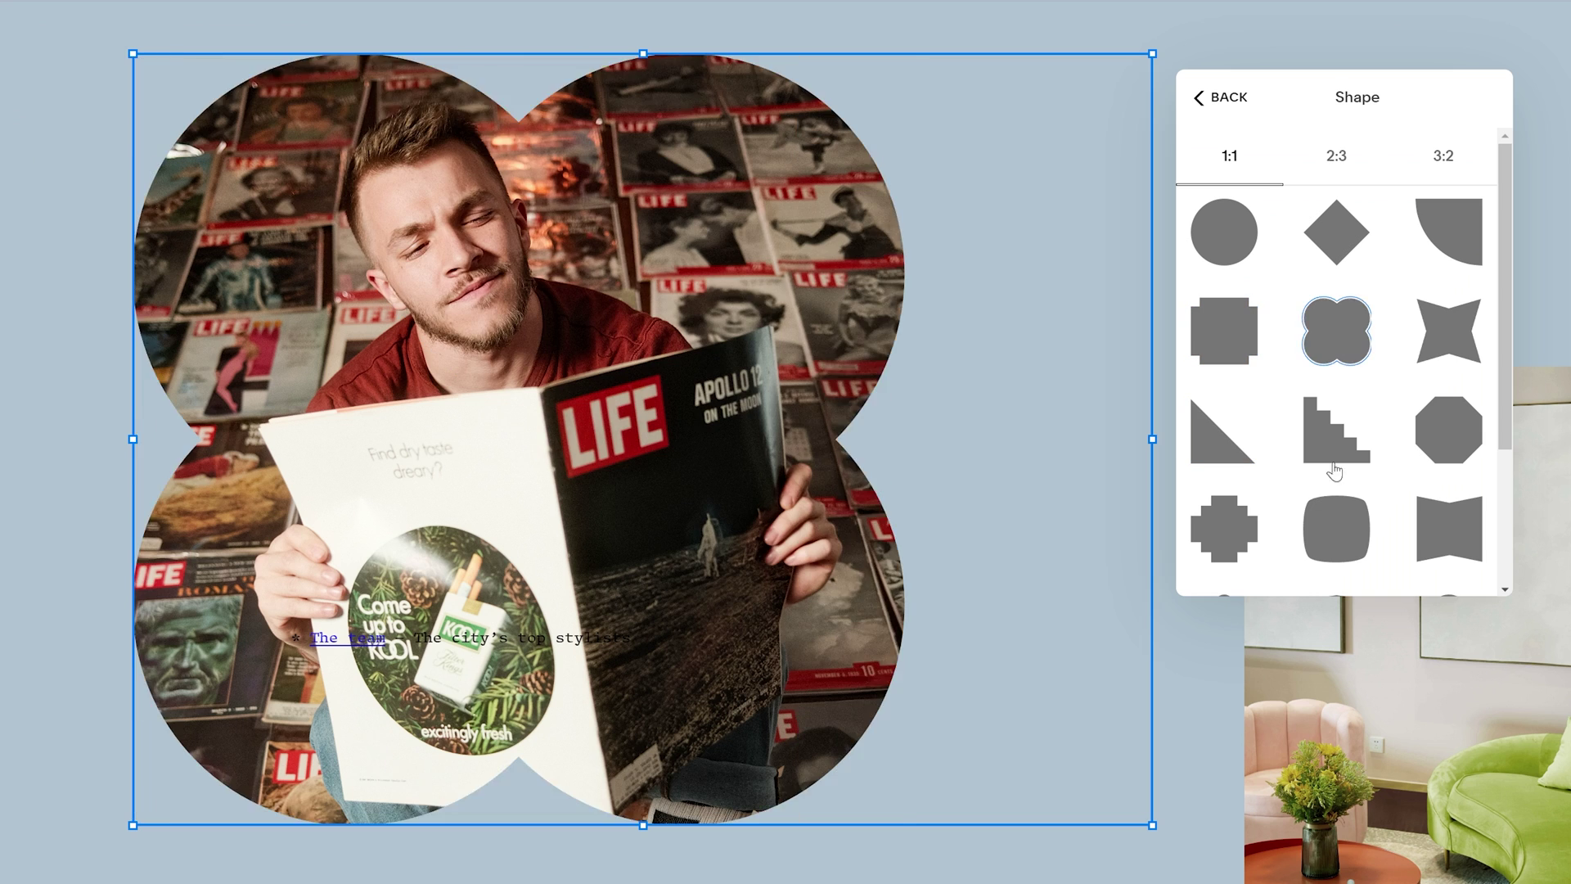
Step: Switch to the Squarespace editor and try several 1:1 and 2:3 crop shapes on the magazine photo
click(1449, 331)
click(1434, 516)
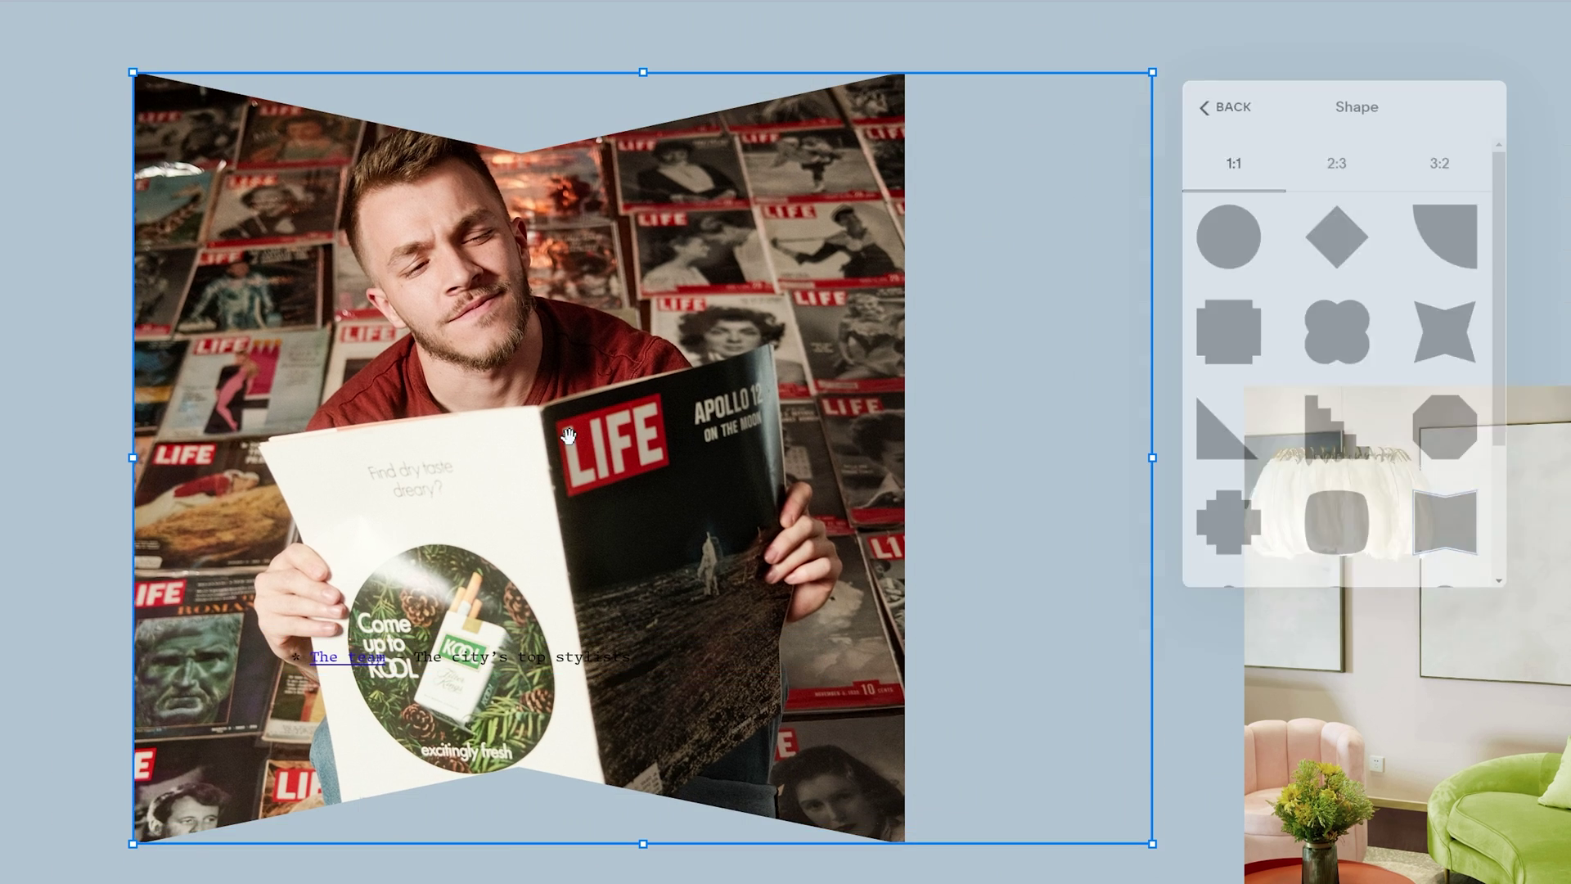
click(1336, 155)
click(1336, 237)
click(1224, 528)
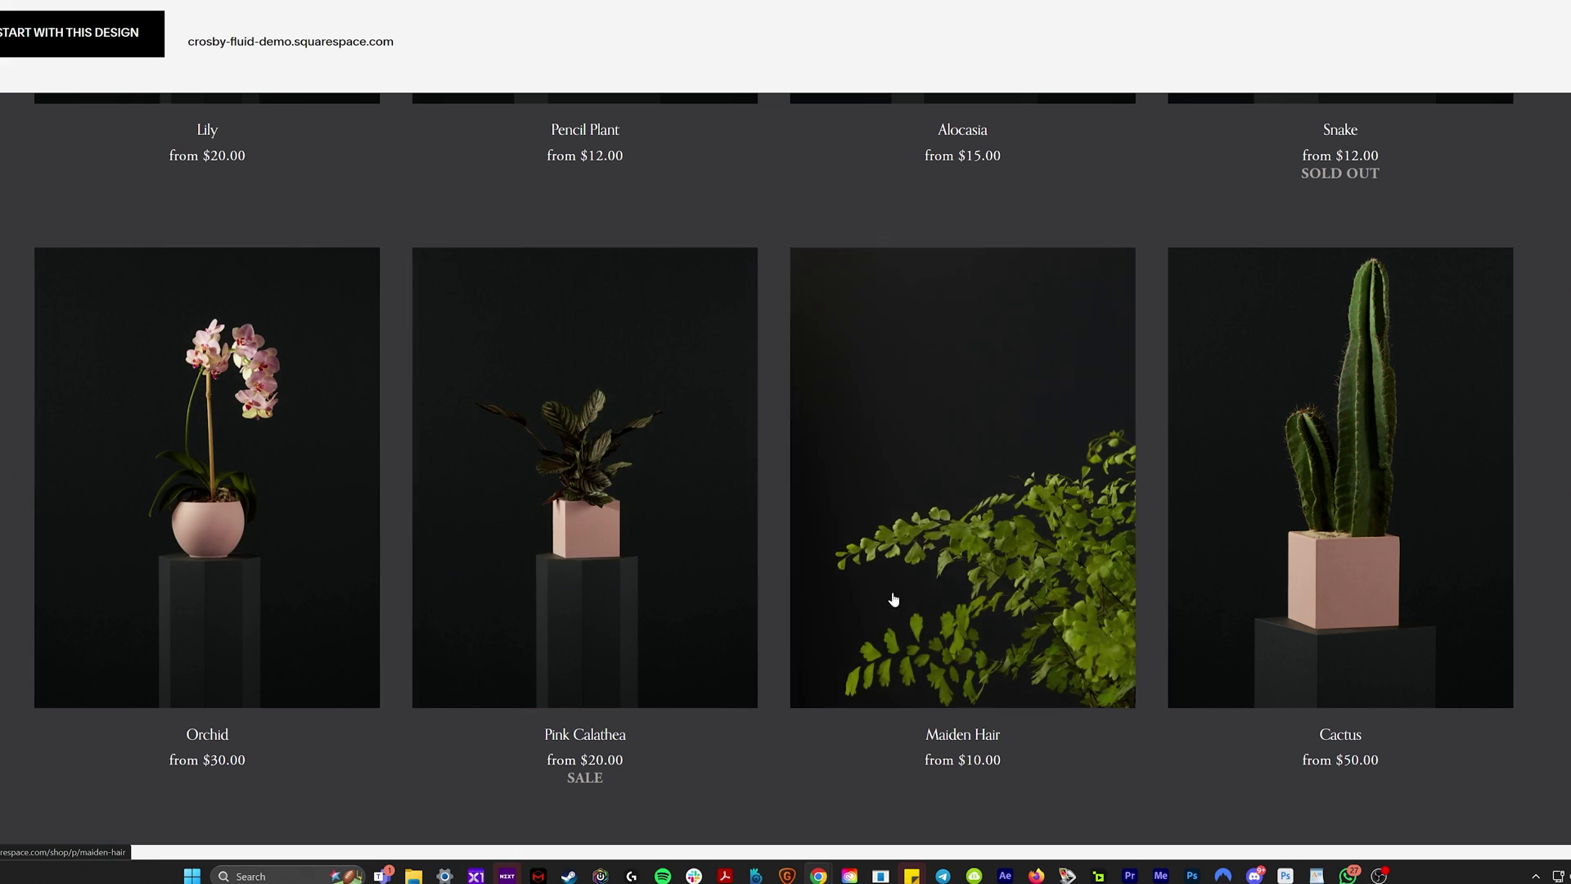
Step: Look through the Cactus product's images in the Crosby demo shop and the sections of the Salon Emmeline demo page
click(1263, 616)
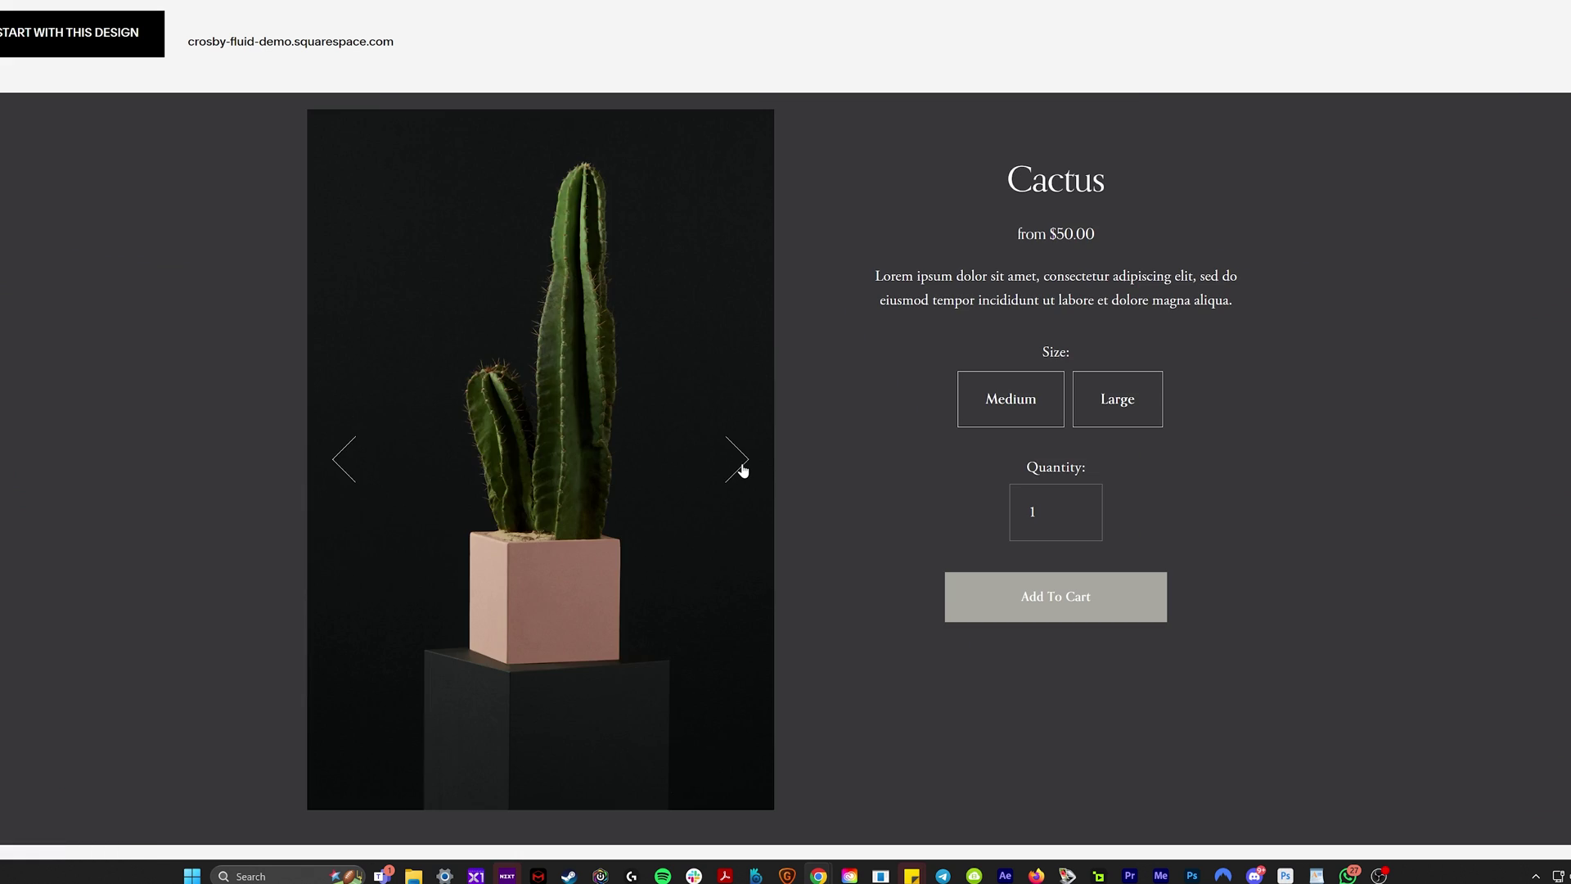
click(740, 464)
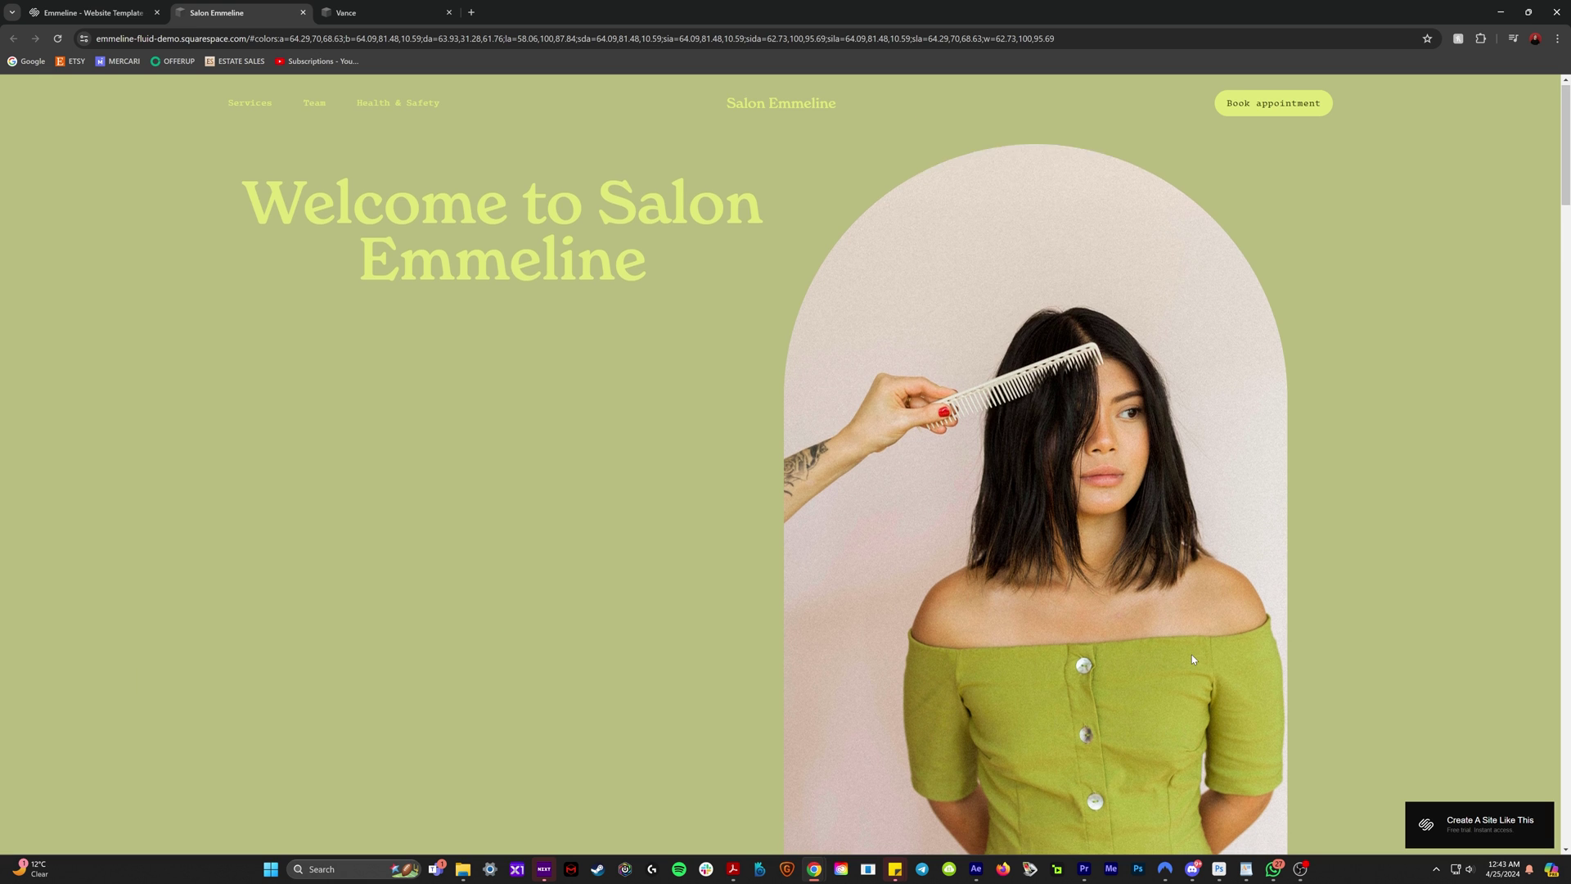
scroll(1192, 660, down, 4)
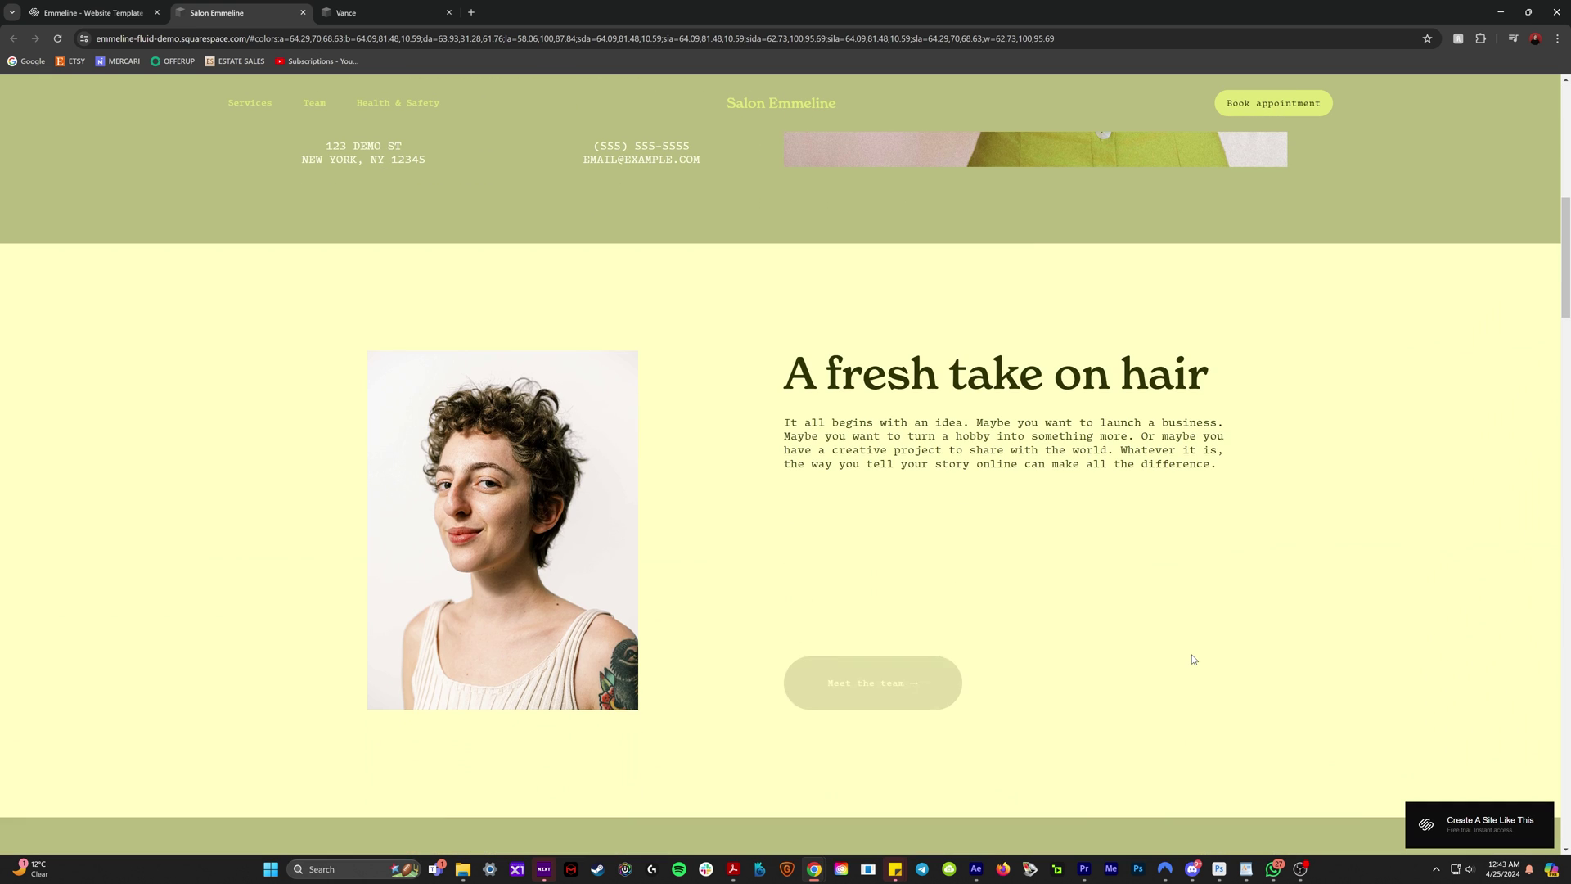
scroll(1193, 655, down, 8)
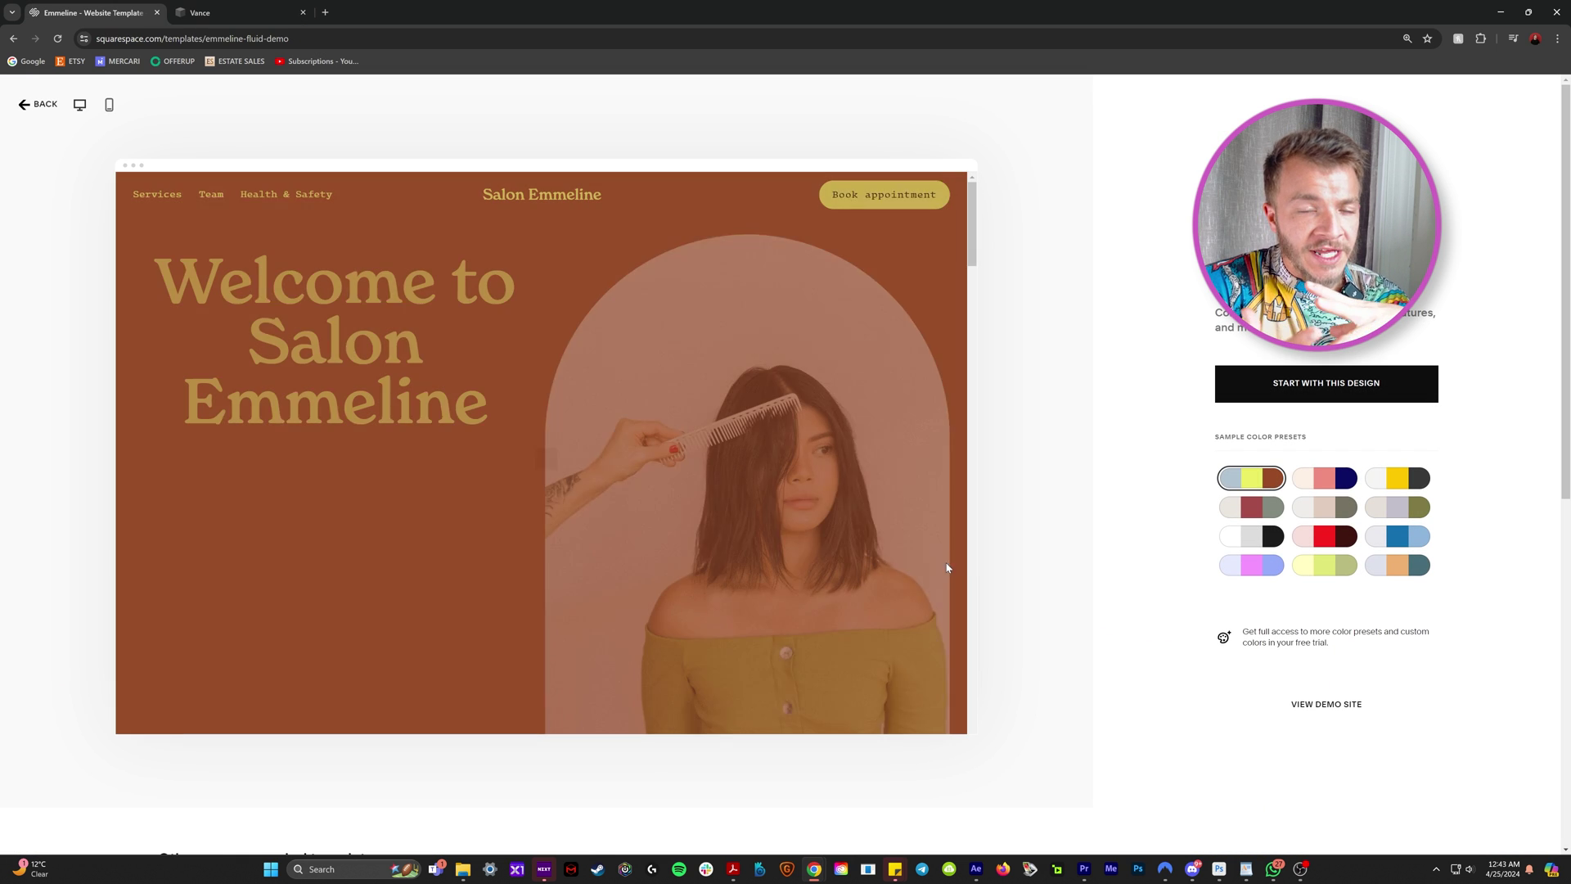
Step: Preview several sample color presets on the Emmeline template, including the pink and navy one
click(1255, 514)
click(1319, 486)
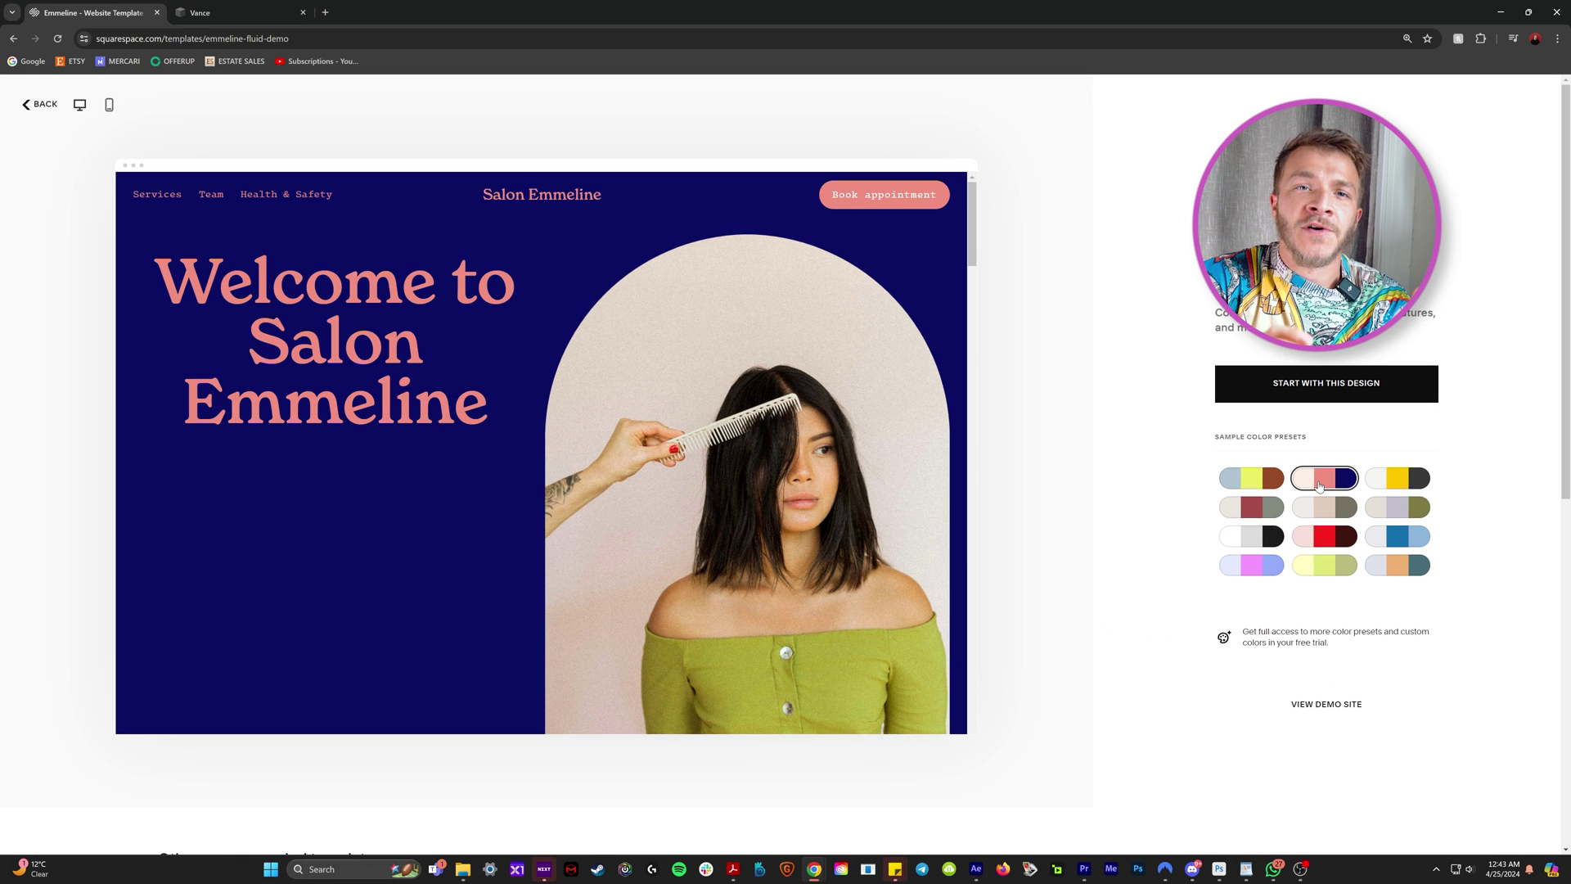
click(1411, 484)
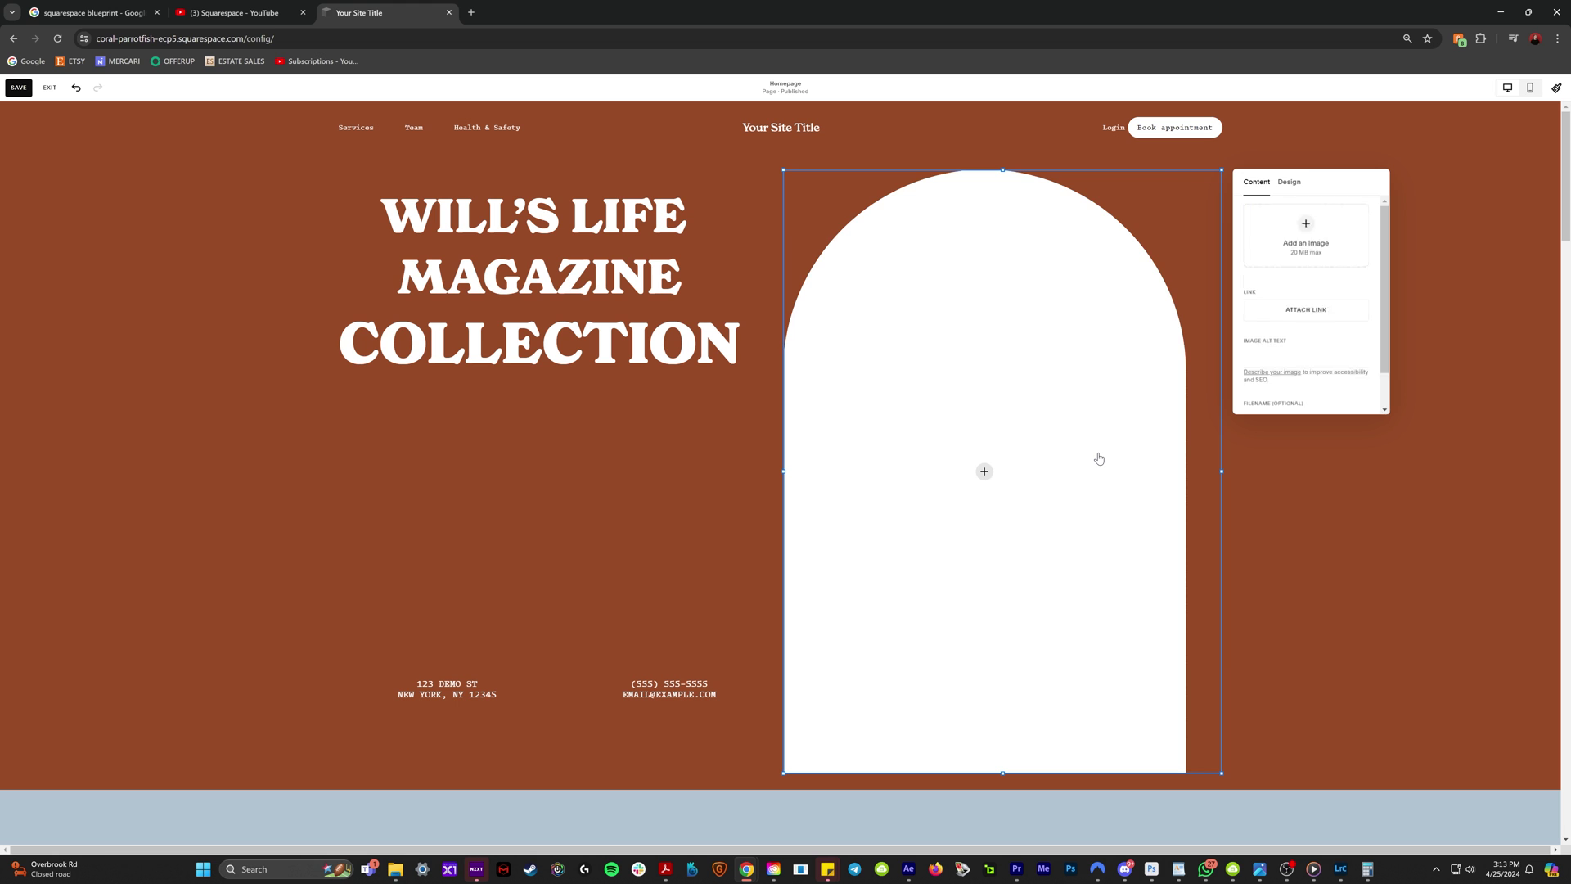
Step: Move the magazine collection title block lower beside the photo and replace the blue section's heading with "I LOVE VINTAGE PHYSICAL ME"
click(614, 194)
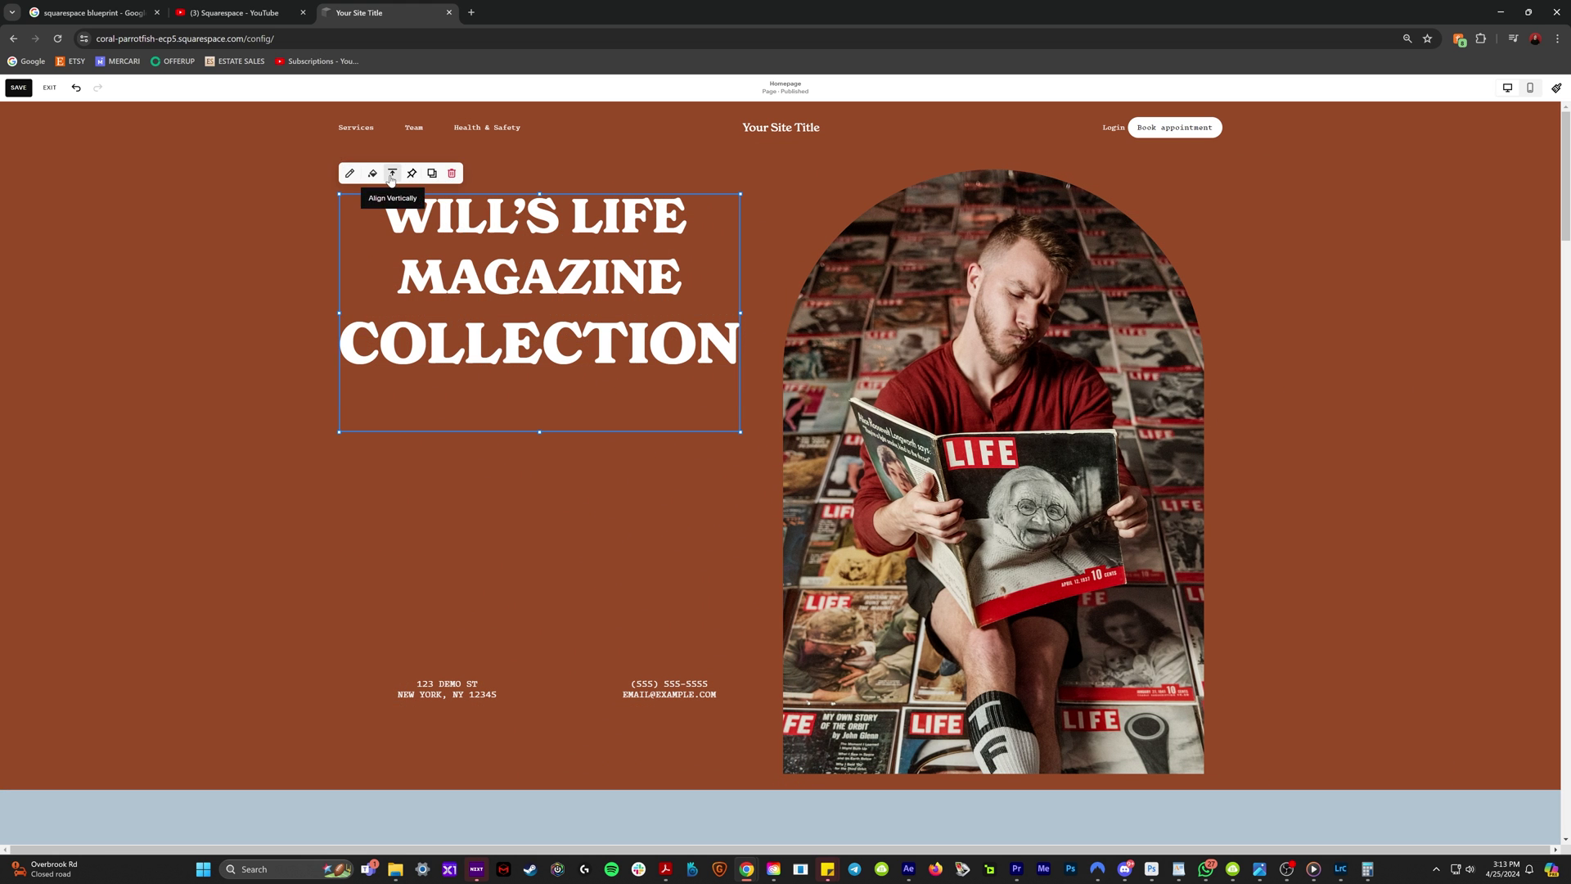
drag(541, 245, 561, 376)
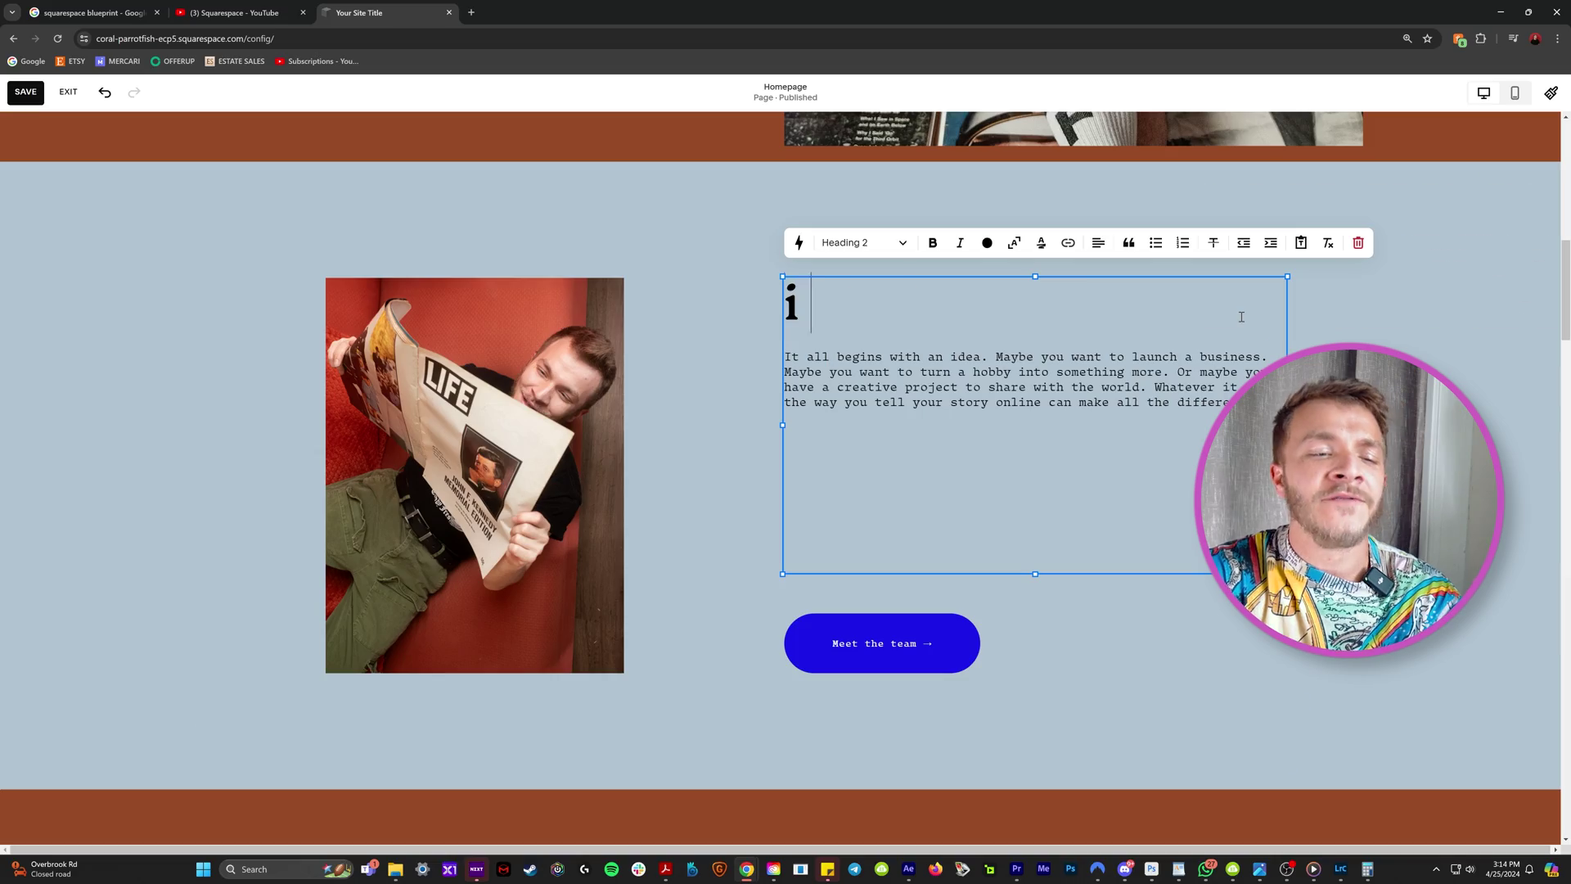
text(PHYSICAL ME)
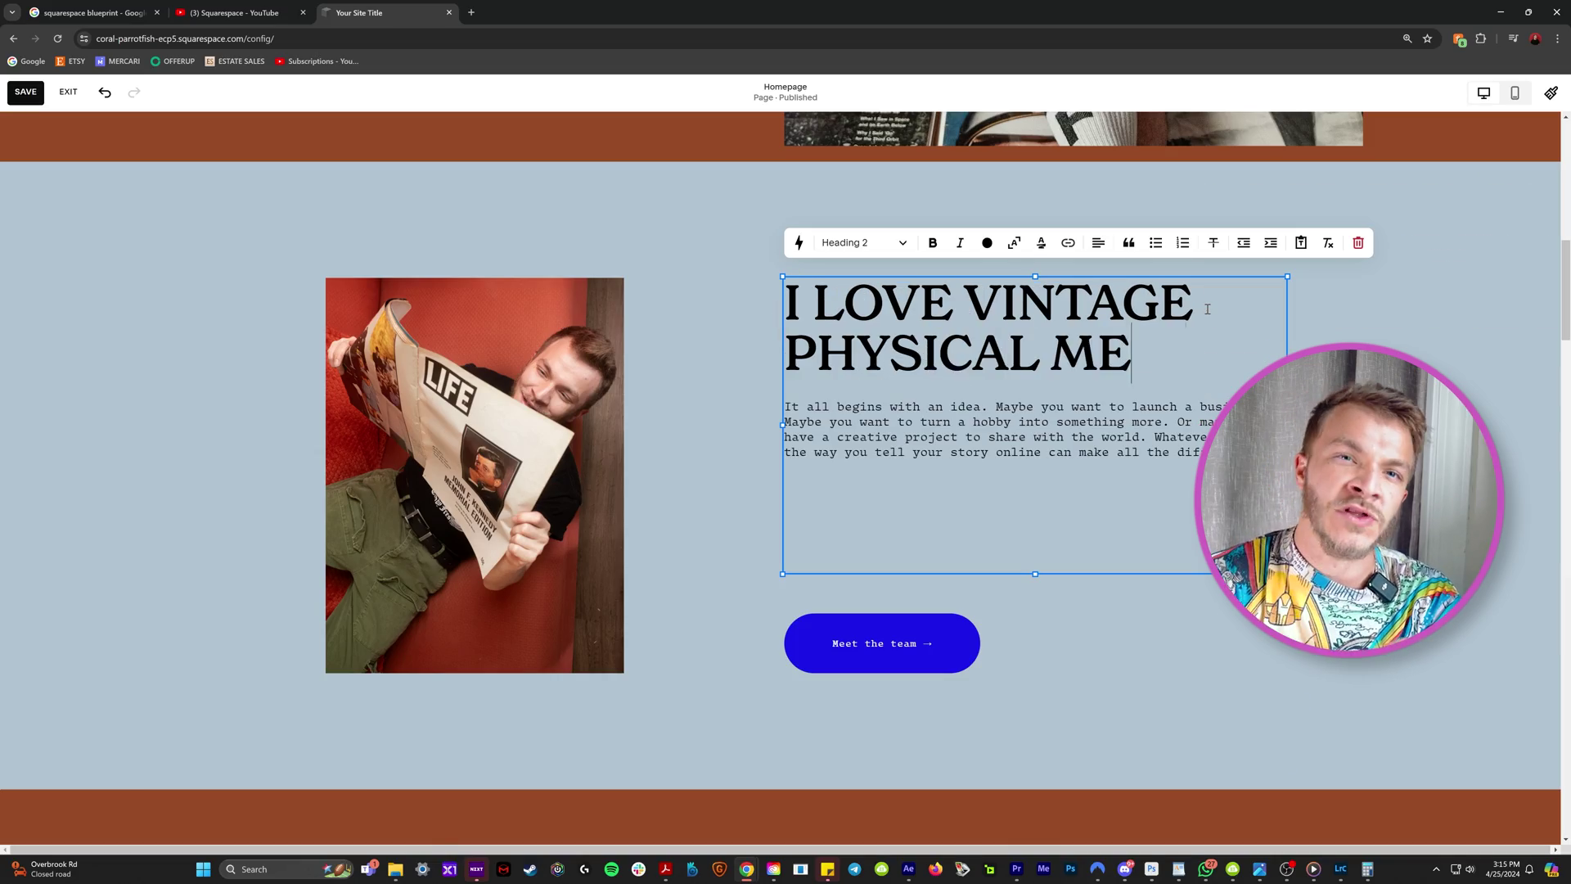